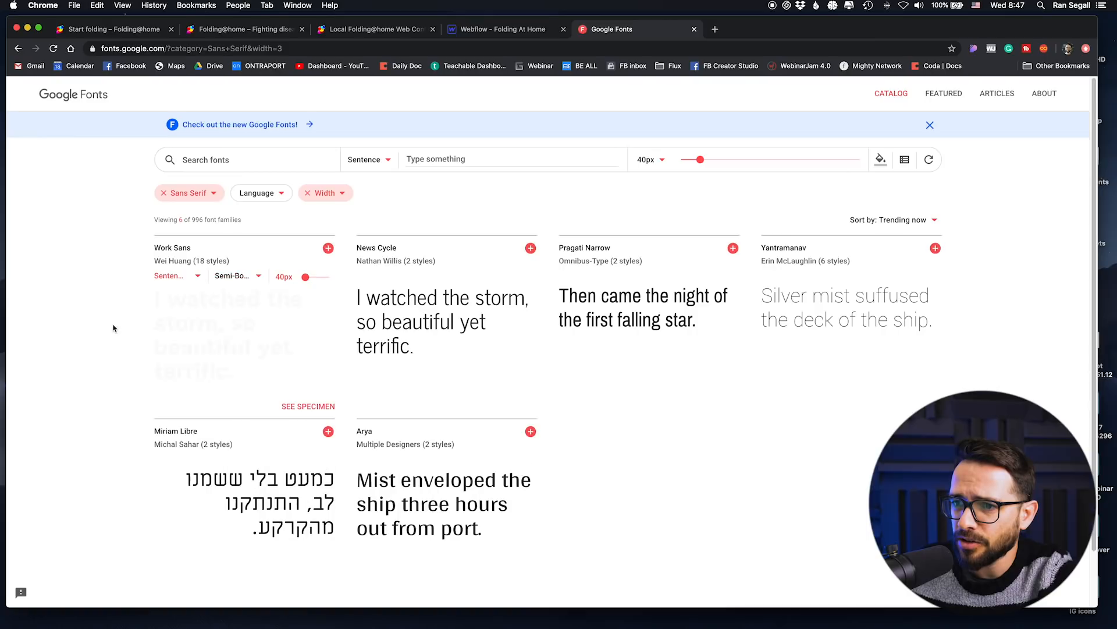
Step: Preview the Work Sans sample on Google Fonts at a size of 55px
click(177, 276)
click(118, 297)
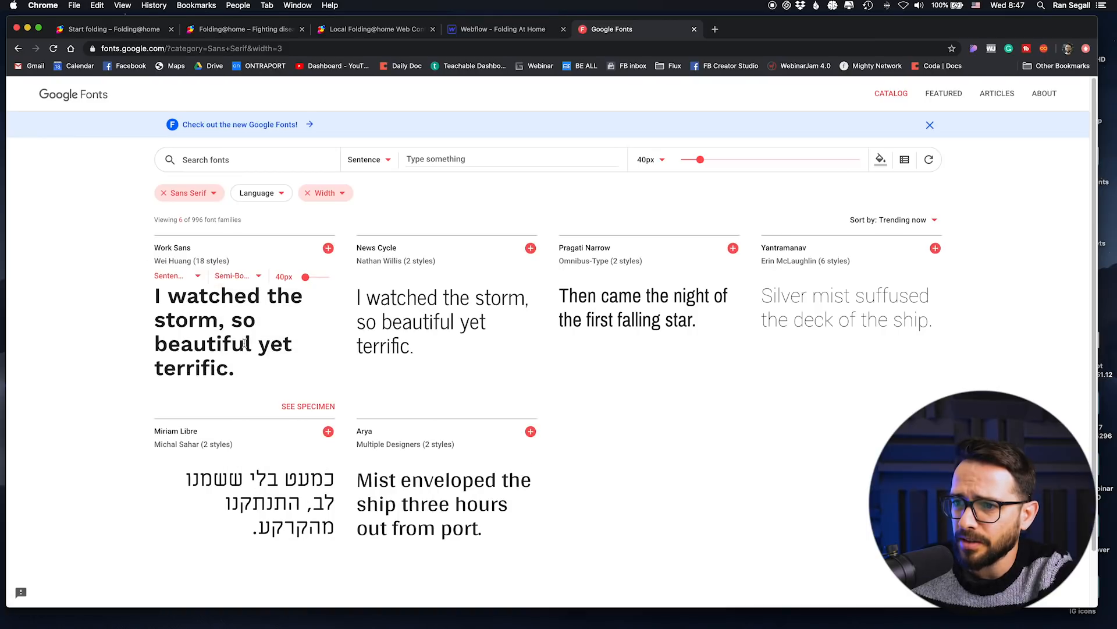
mouse_move(303, 278)
mouse_down()
mouse_move(326, 279)
mouse_move(308, 282)
mouse_up()
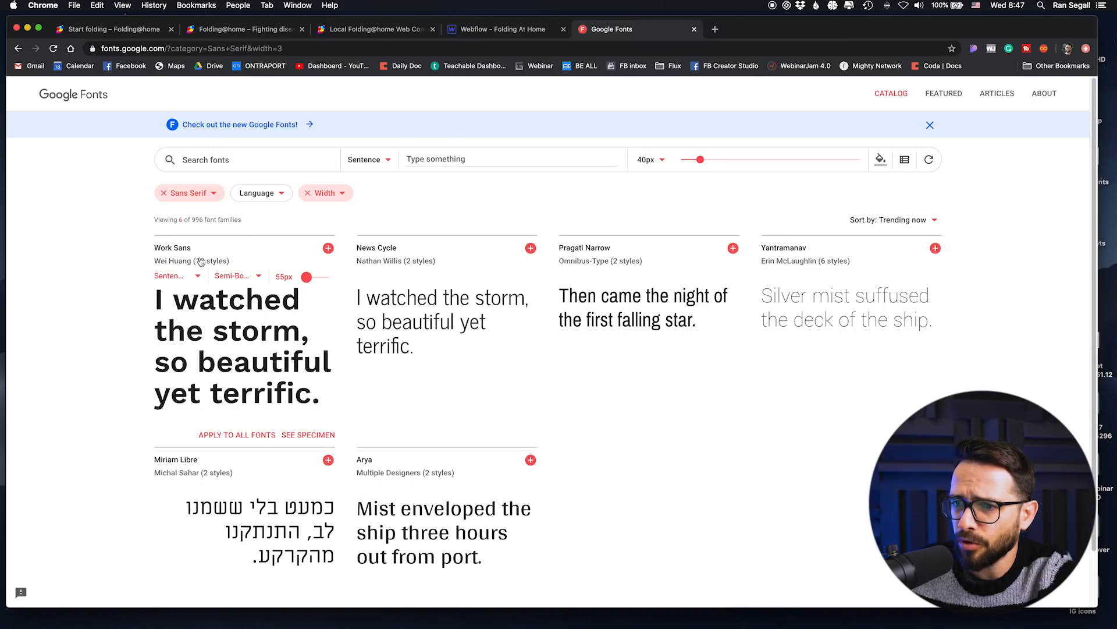
drag(169, 320, 240, 388)
click(254, 370)
Step: Switch to Webflow, open the Folding At Home project's font settings and choose Work Sans as the Google font
click(465, 31)
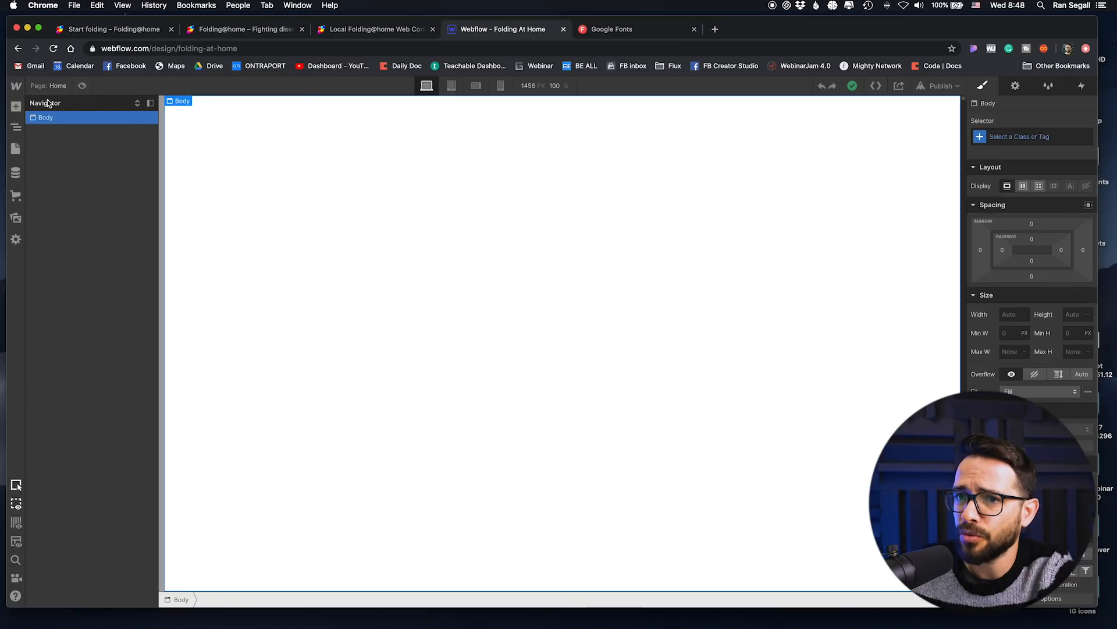
click(17, 86)
click(62, 115)
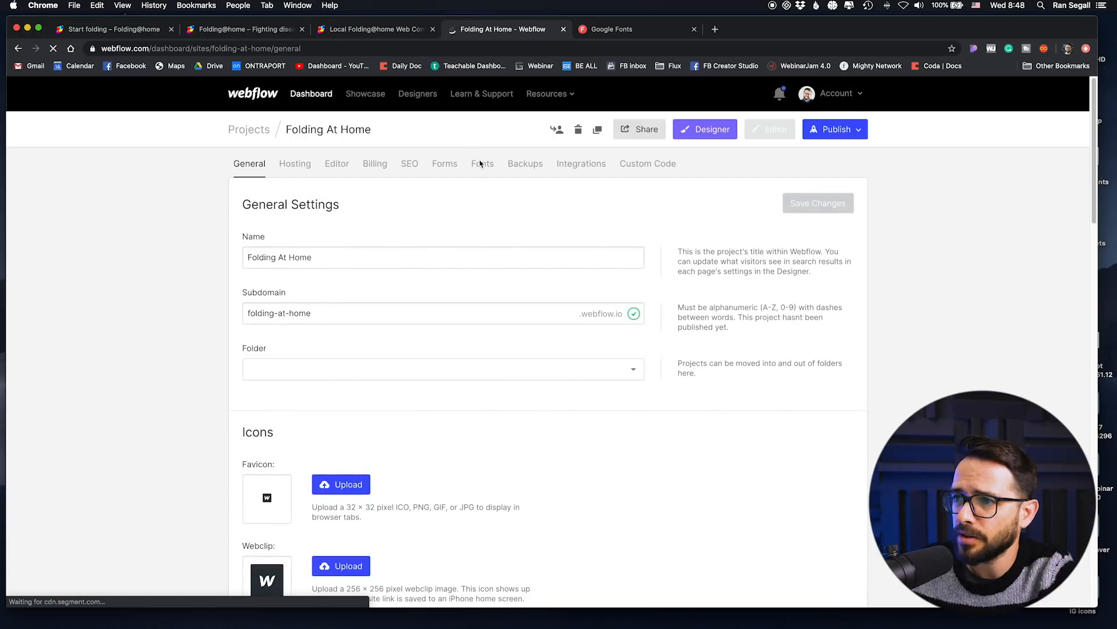
click(482, 163)
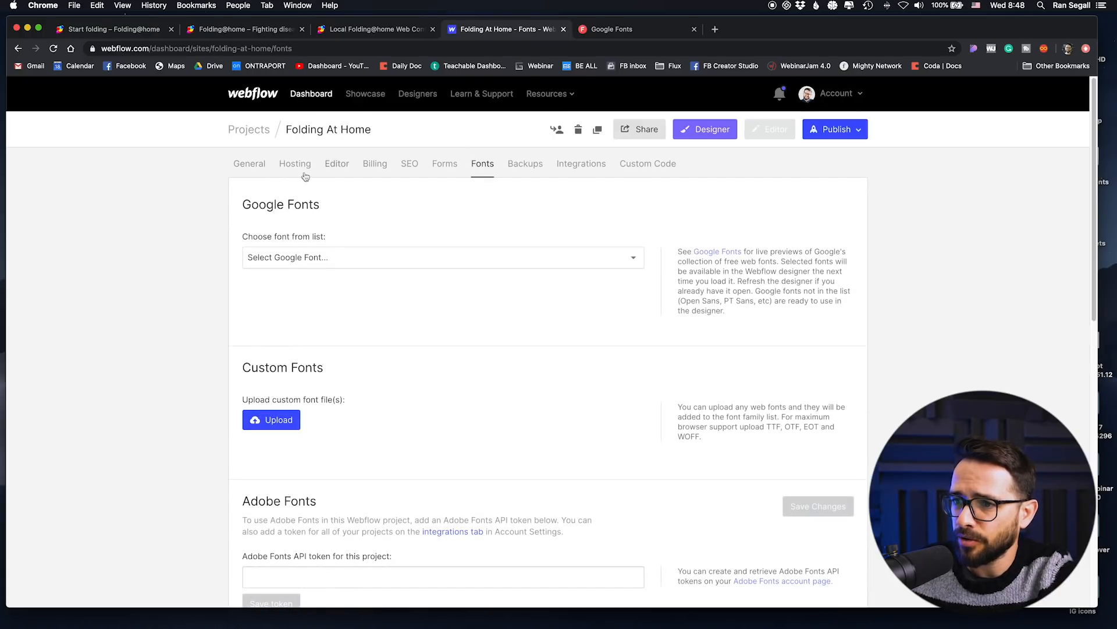
click(307, 257)
text(work)
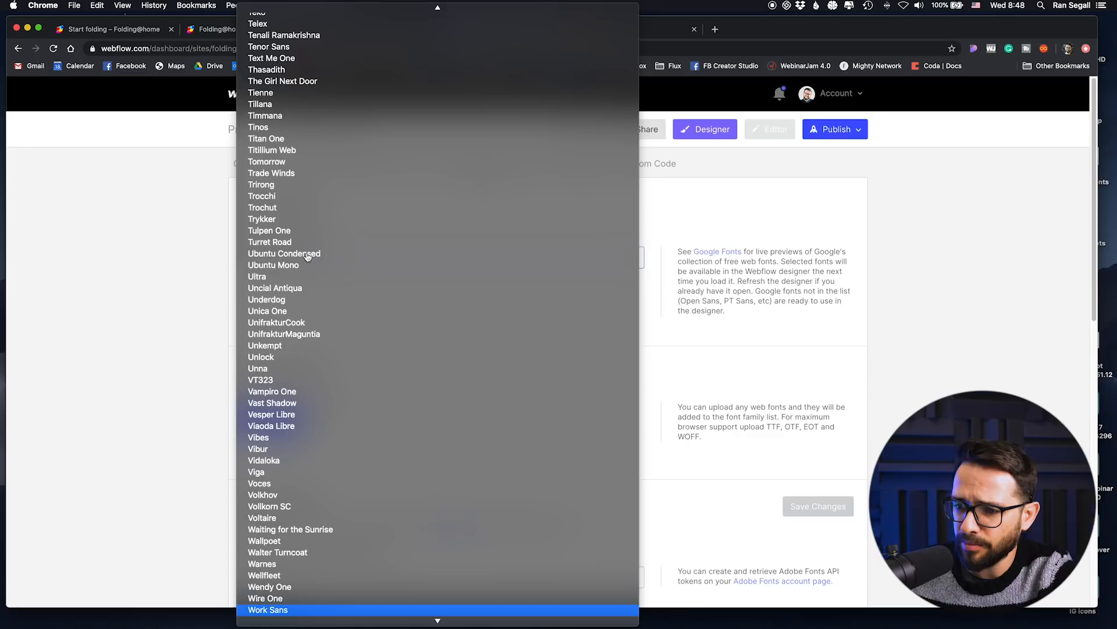
click(309, 610)
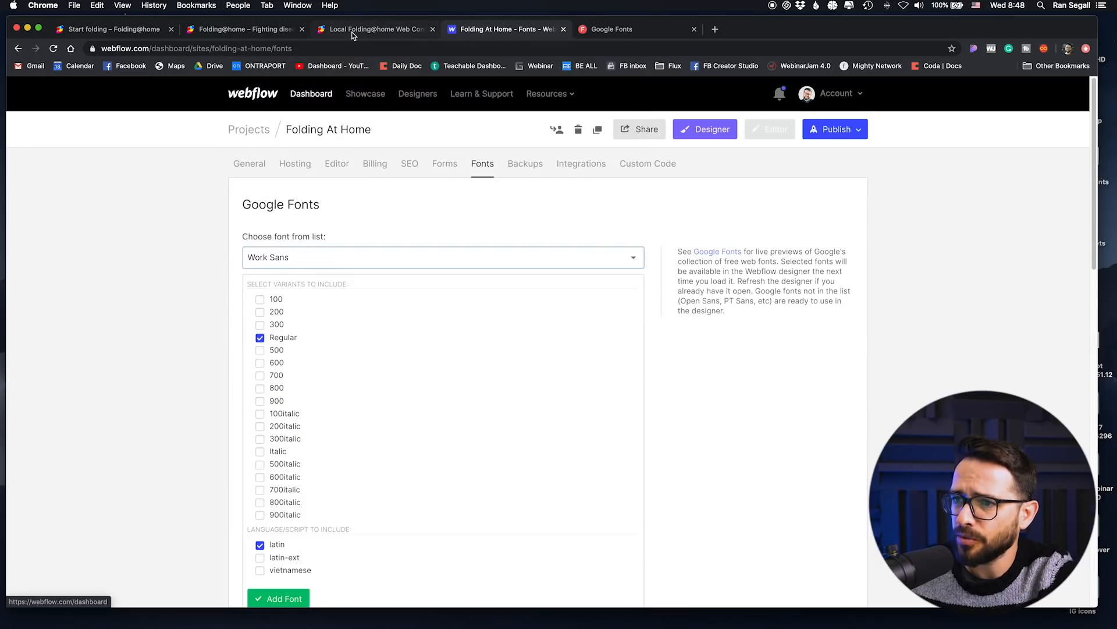
Step: Switch to Google Fonts and compare the Work Sans sample in Bold 700, Semi-Bold 600 and Regular weights
click(352, 35)
click(624, 30)
click(194, 282)
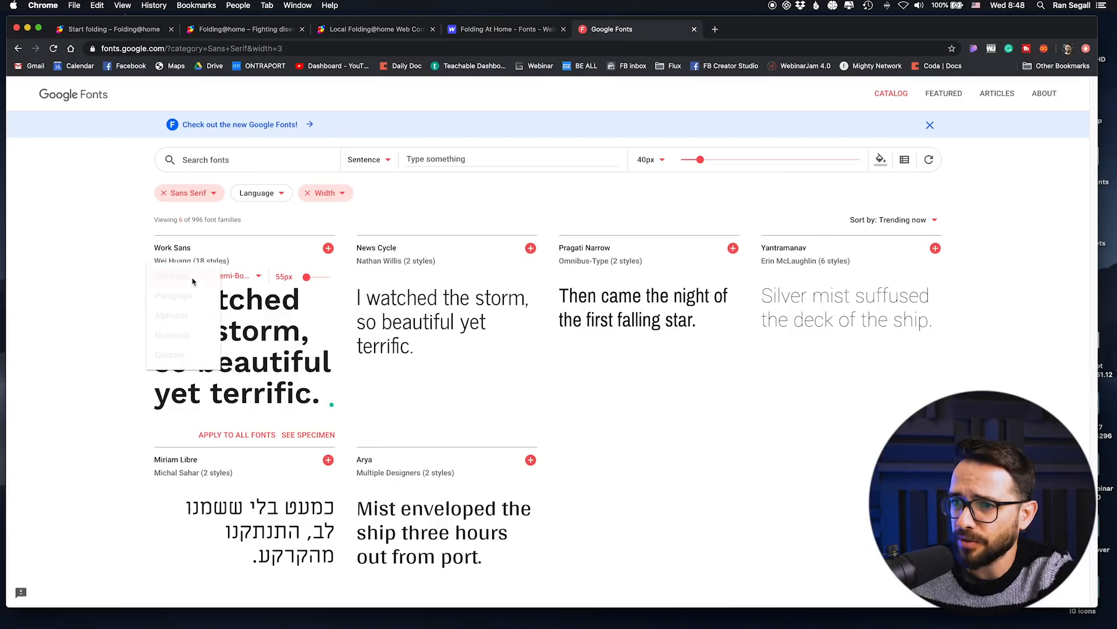
click(77, 282)
click(259, 279)
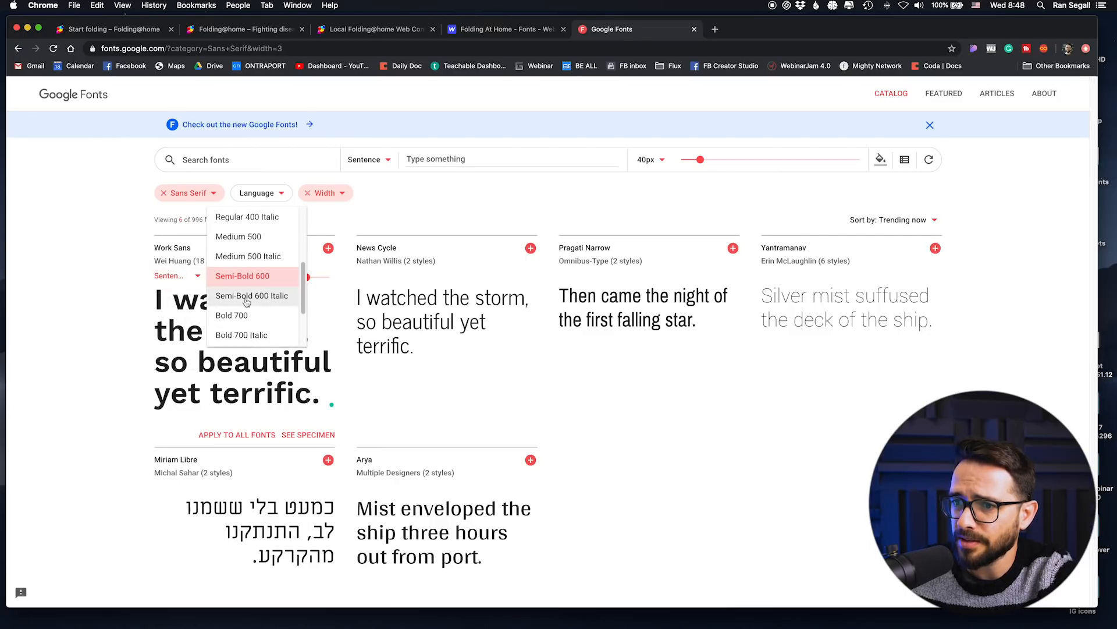
scroll(255, 280, down, 1)
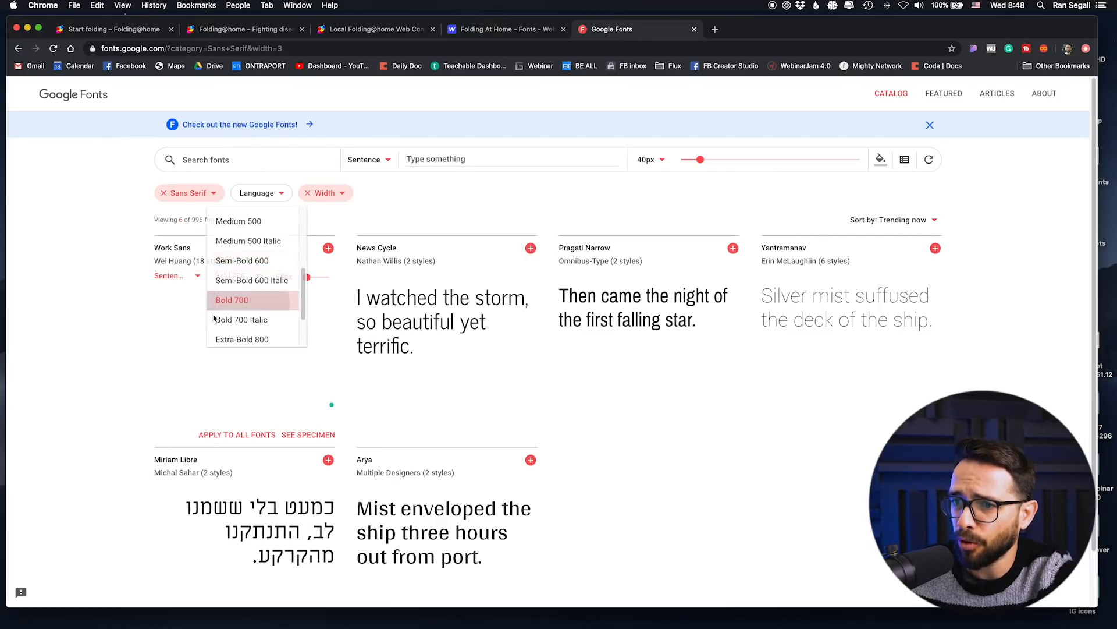
click(224, 298)
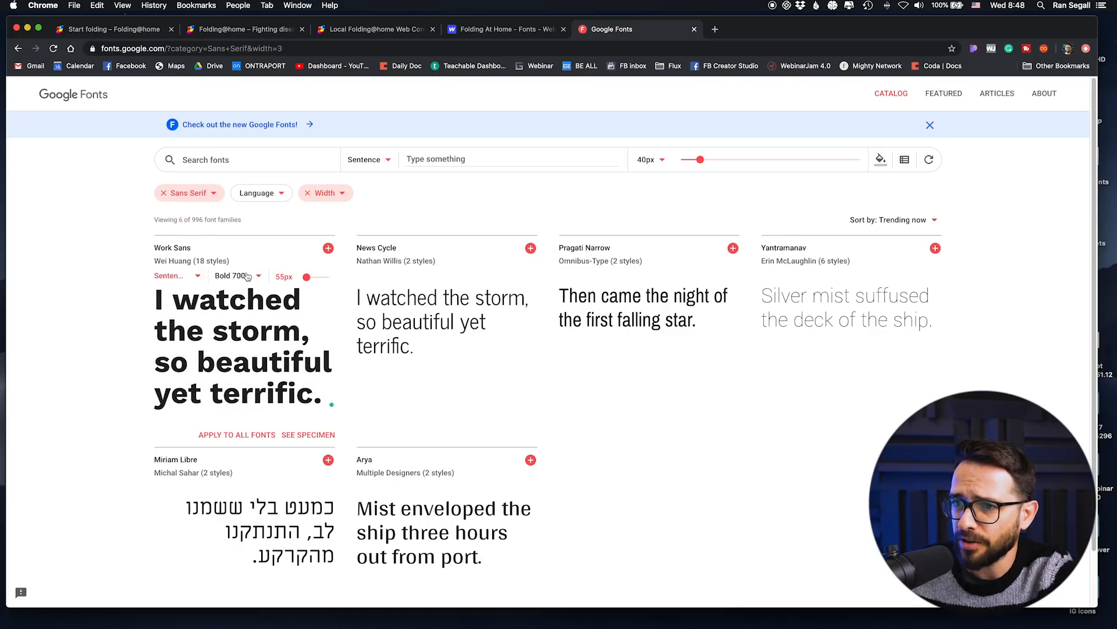
click(248, 276)
click(235, 237)
click(254, 277)
scroll(254, 280, up, 1)
click(245, 219)
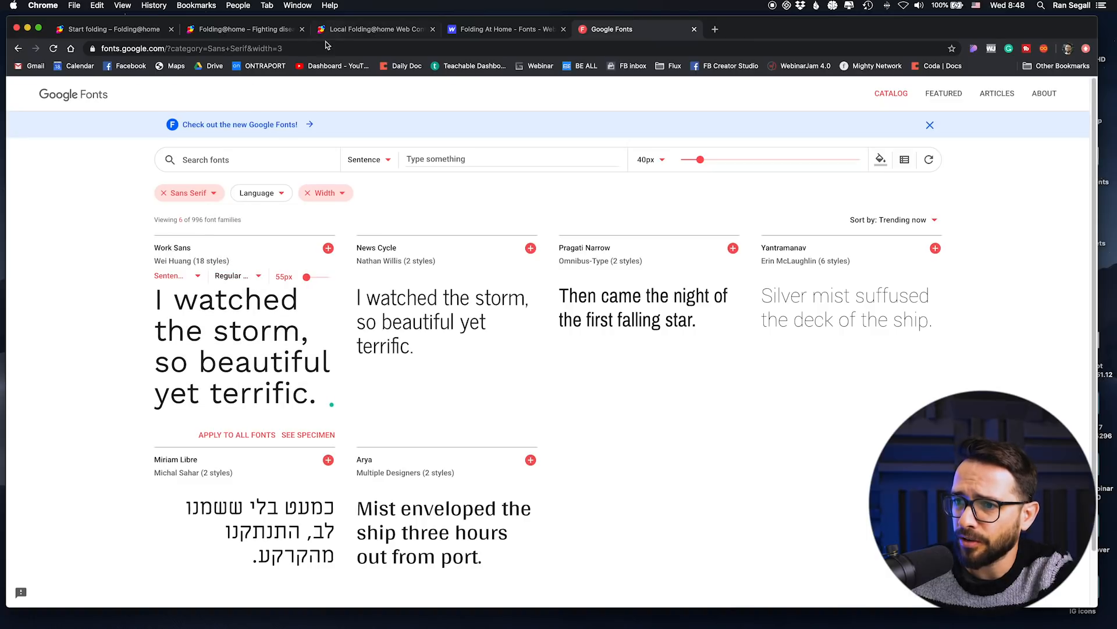
click(245, 275)
click(115, 281)
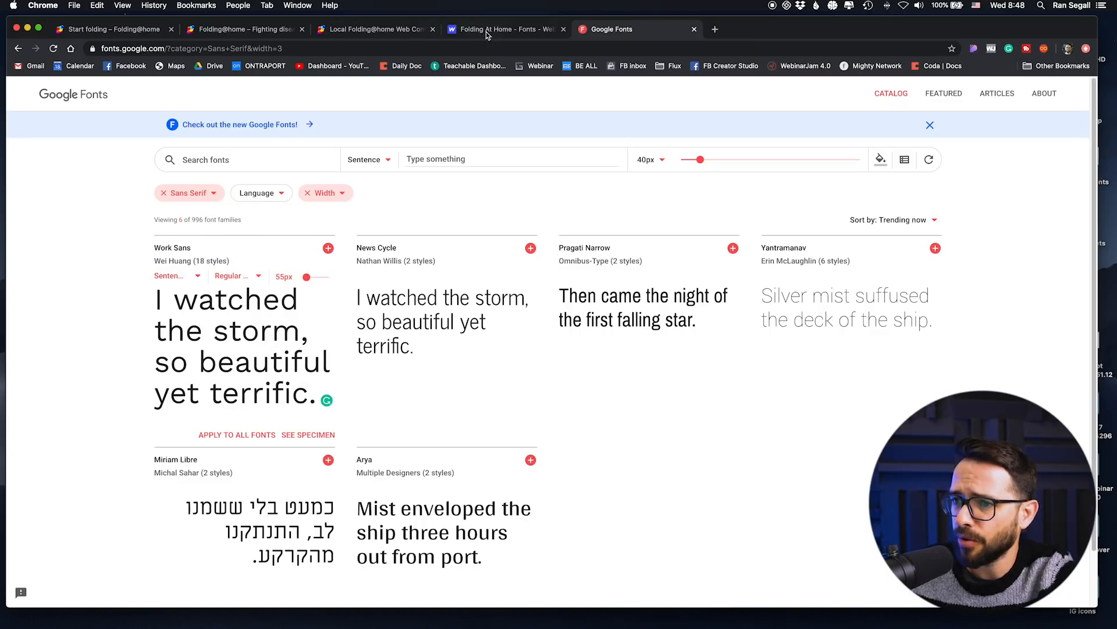
Step: Return to Webflow's font settings, include the 600 variant alongside Regular, and add Work Sans to the project
click(487, 31)
click(260, 363)
scroll(298, 332, down, 3)
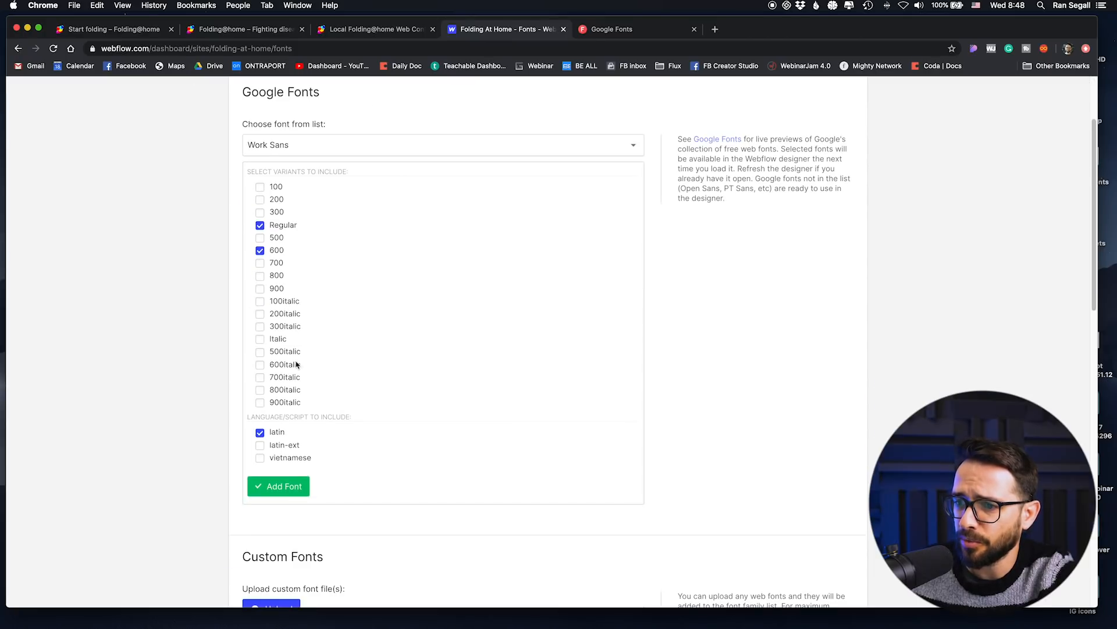
click(282, 486)
scroll(390, 256, up, 3)
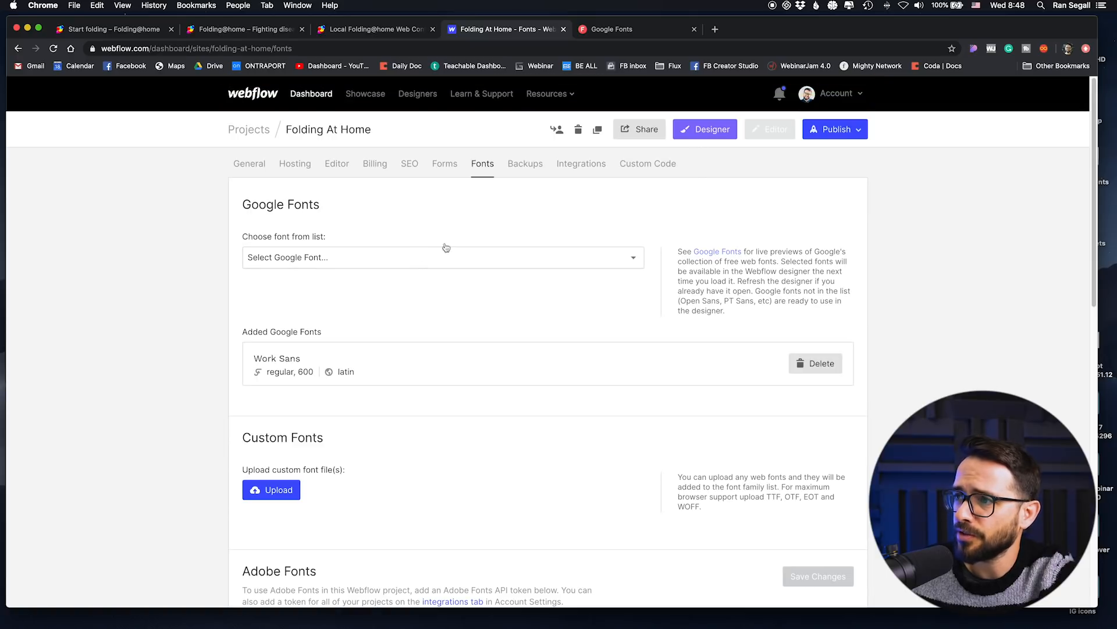
Step: Open the project in the Designer and add a Section to the page body
click(736, 134)
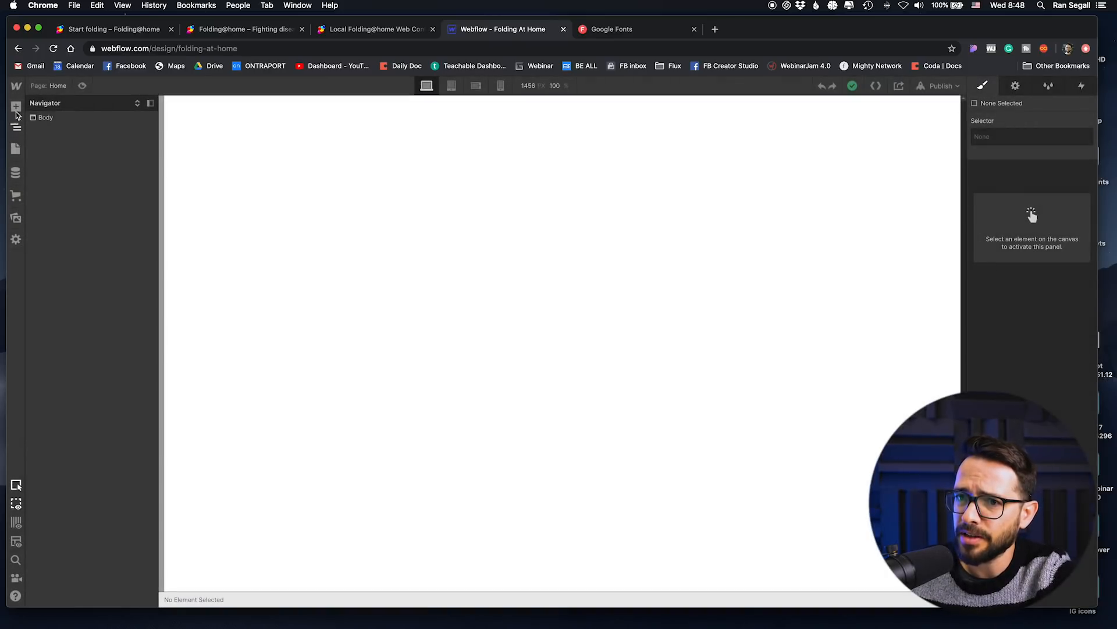
click(16, 106)
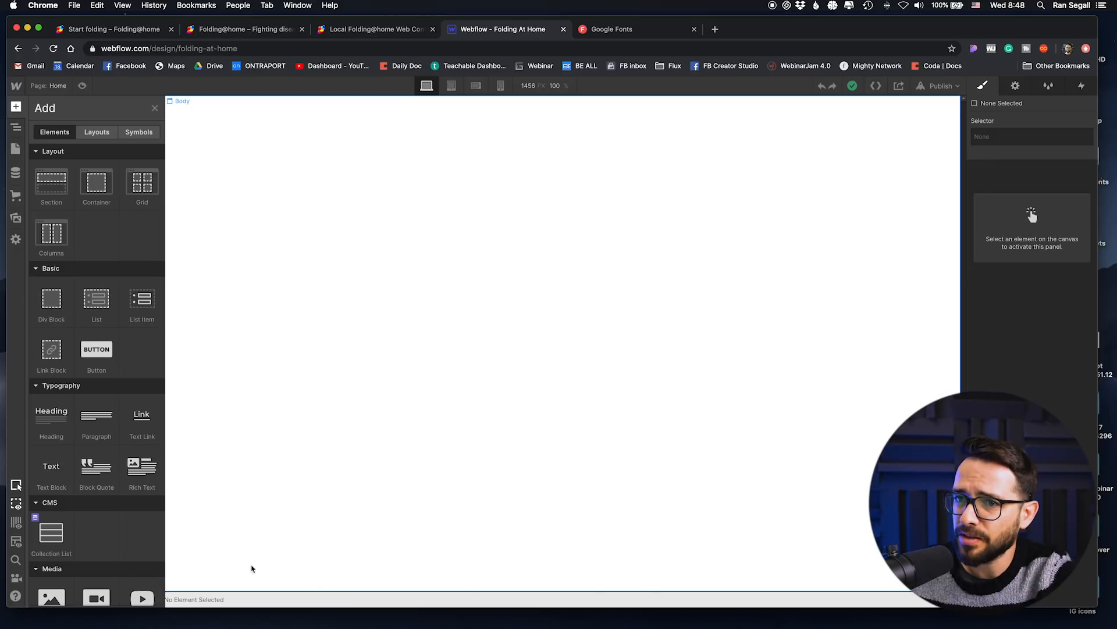
drag(38, 183, 449, 215)
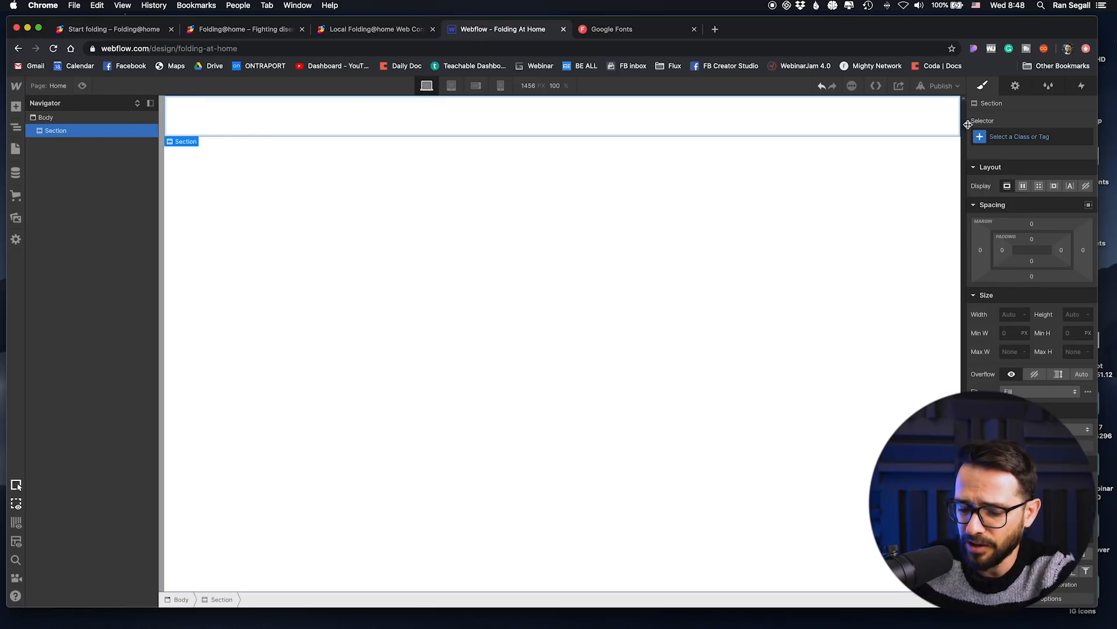
Step: Give the new section the class HeroSection
click(1017, 135)
text(HeroSection)
key(Return)
Step: Set the HeroSection's height to 100 VH and its display to flex
click(1078, 316)
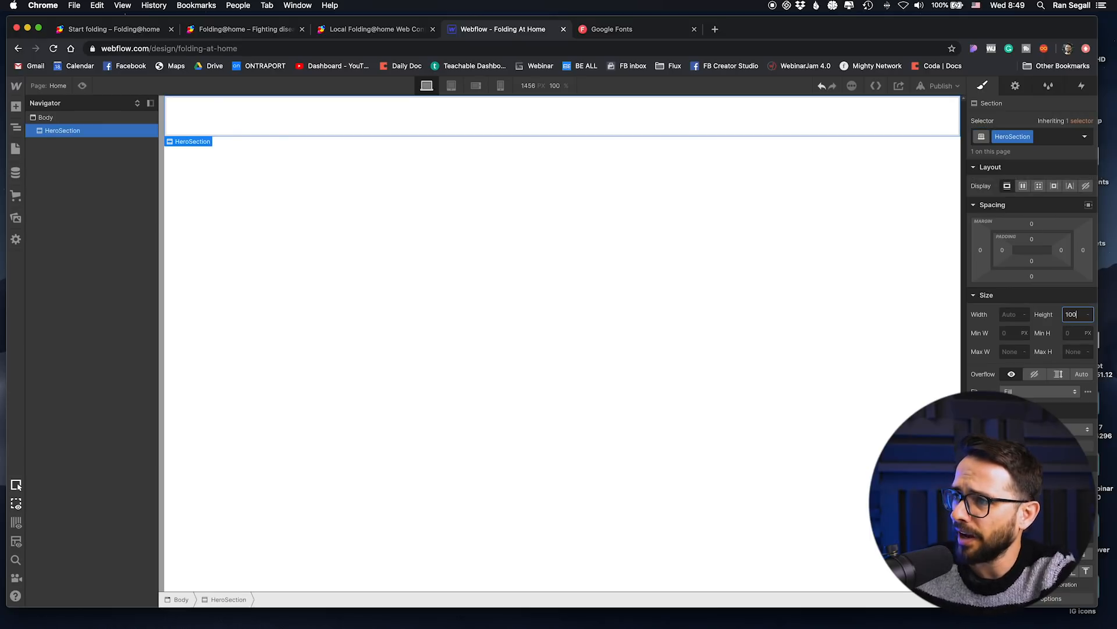
text(100vh)
key(Return)
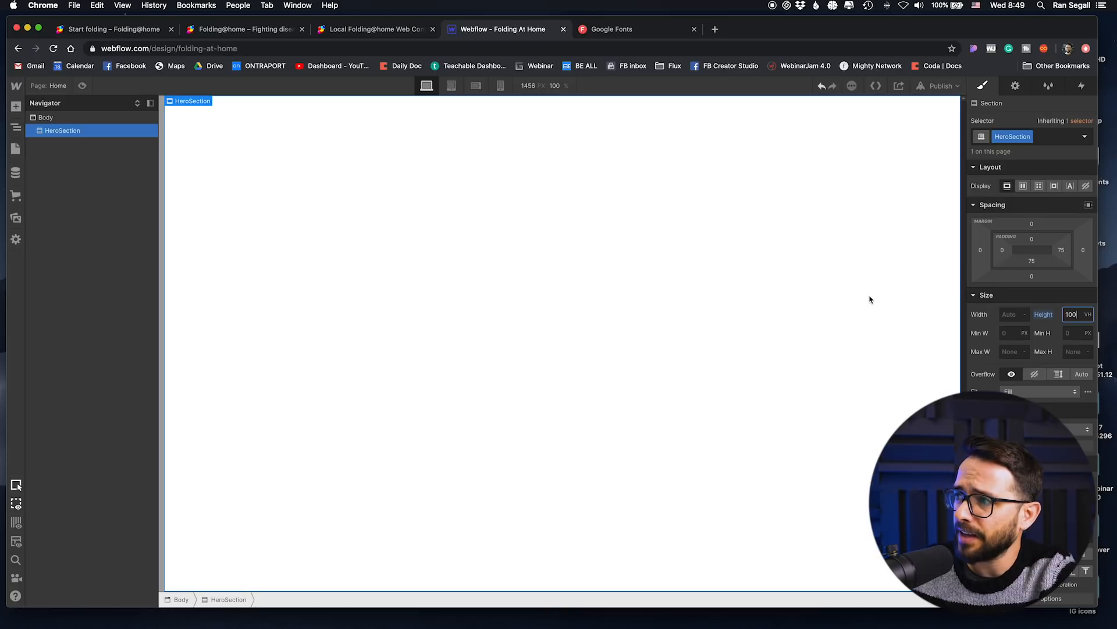
click(1023, 186)
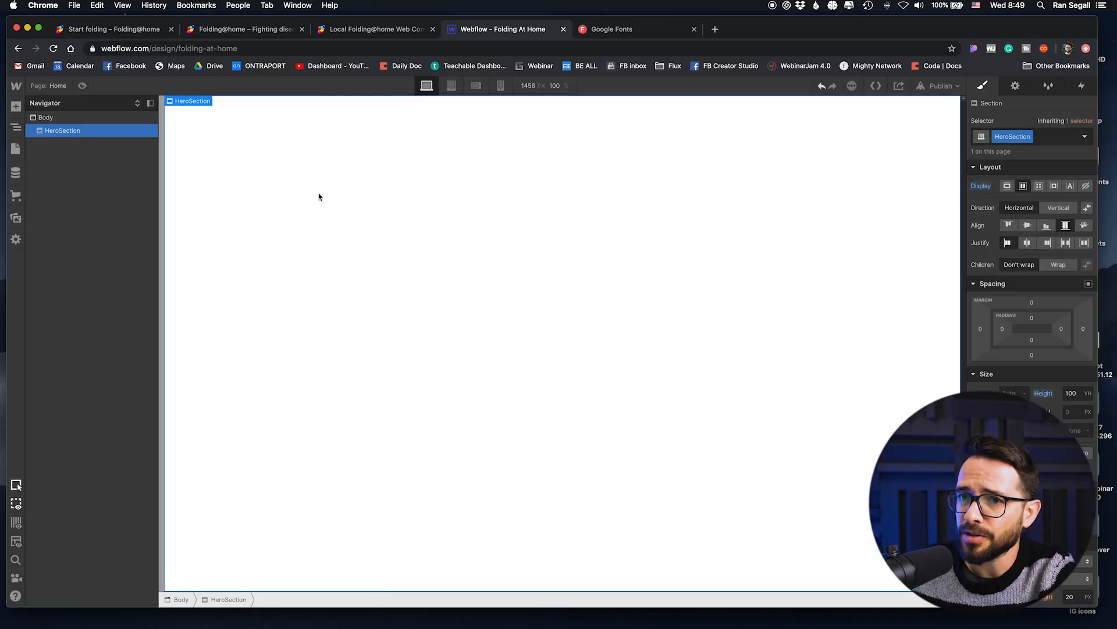
Step: Place two div blocks inside the HeroSection and set the section's flex direction to vertical
click(15, 109)
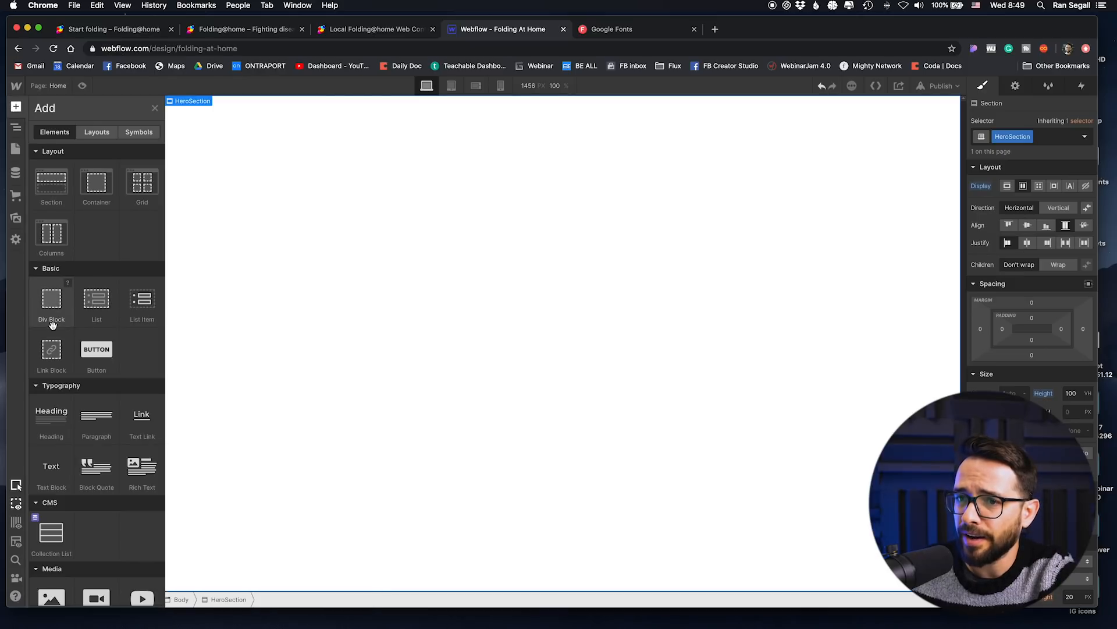
drag(63, 312, 326, 244)
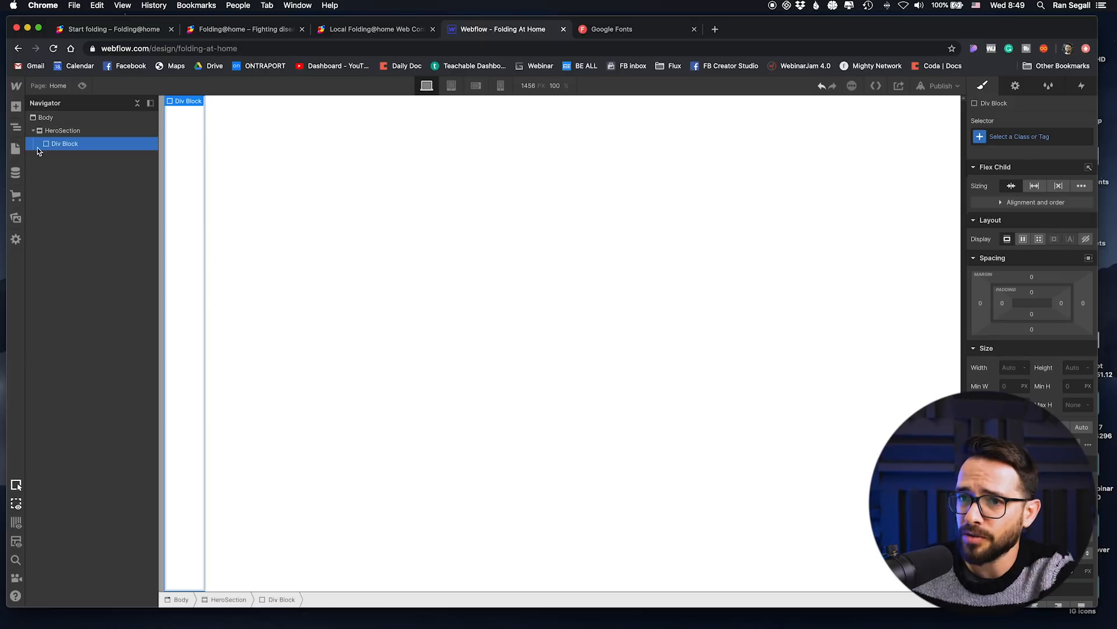
key(super+v)
click(62, 130)
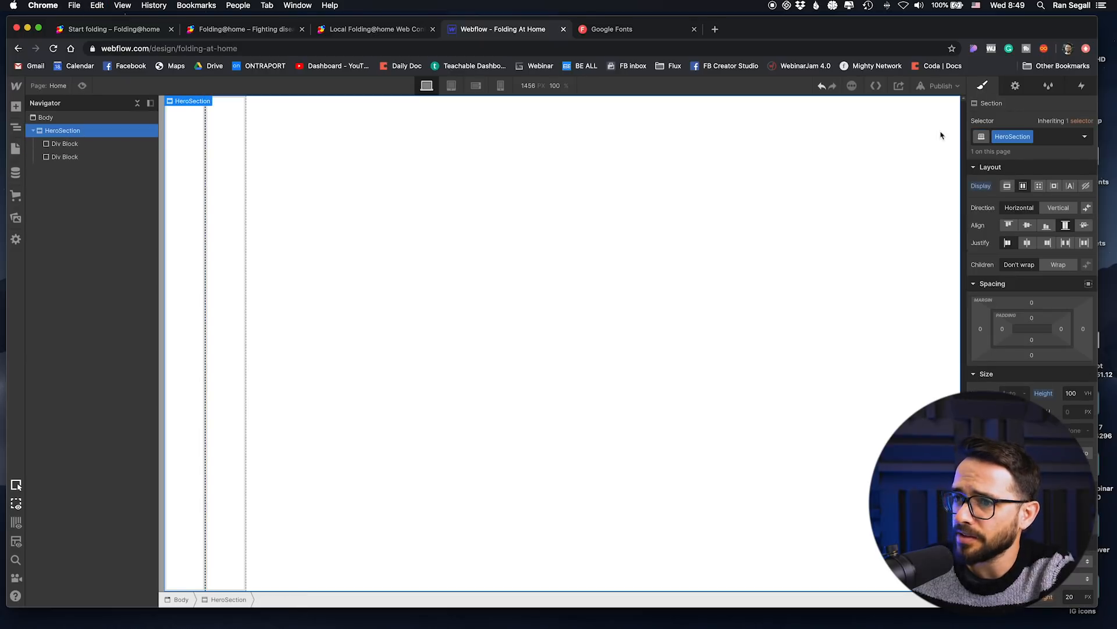
click(1048, 209)
Step: Give the second div block in the HeroSection the class Logos Strip
click(260, 169)
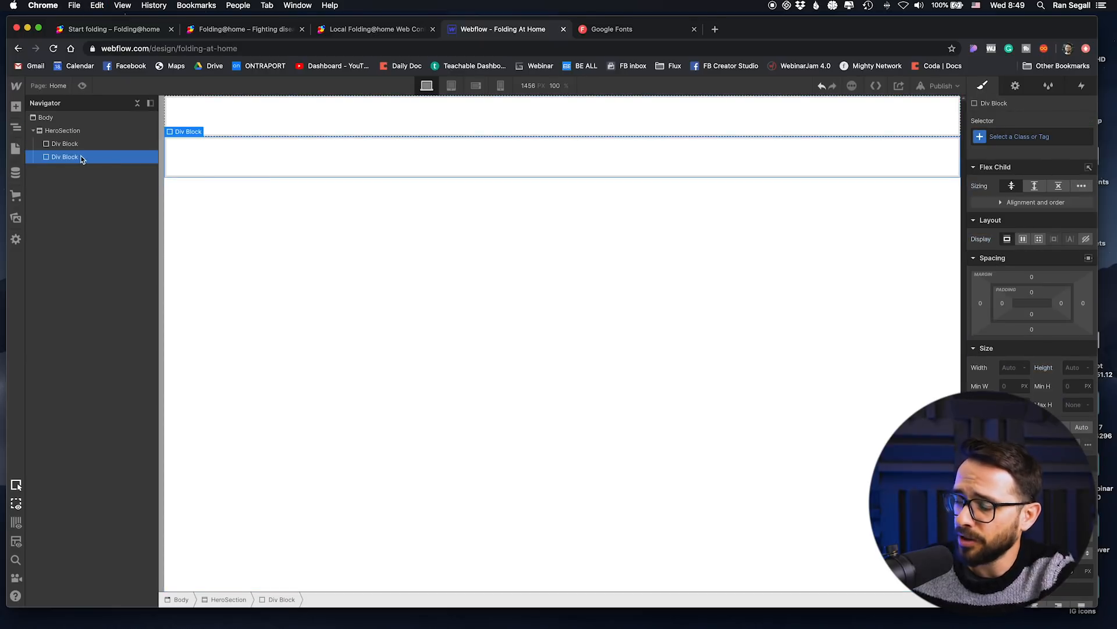
click(995, 137)
text(Logo)
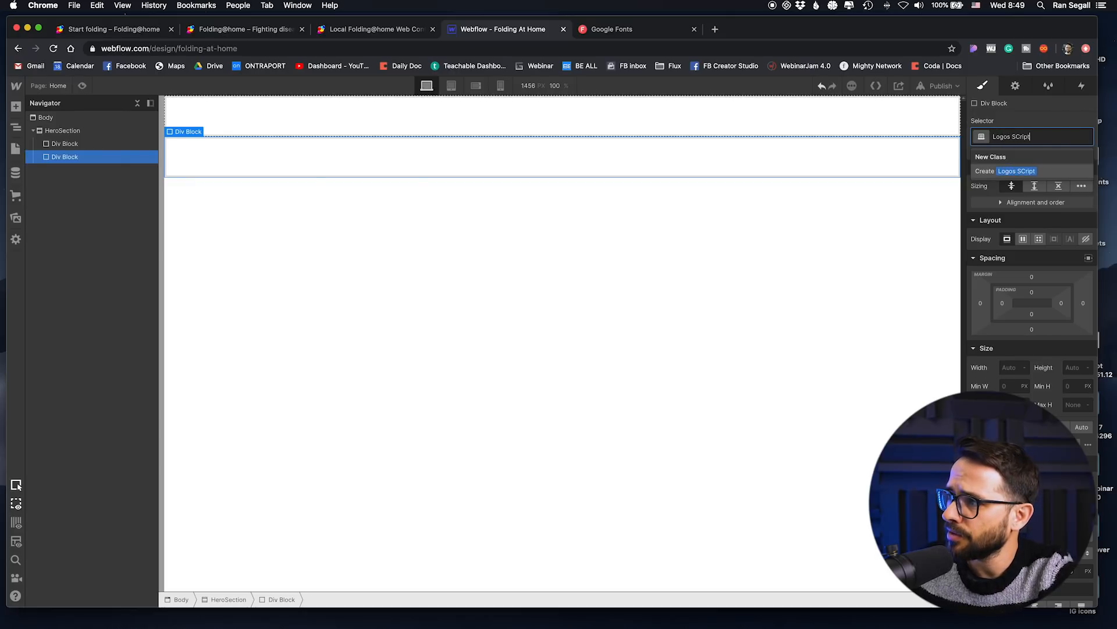
text(s SCrip)
key(BackSpace)
key(BackSpace)
key(BackSpace)
key(BackSpace)
text(t)
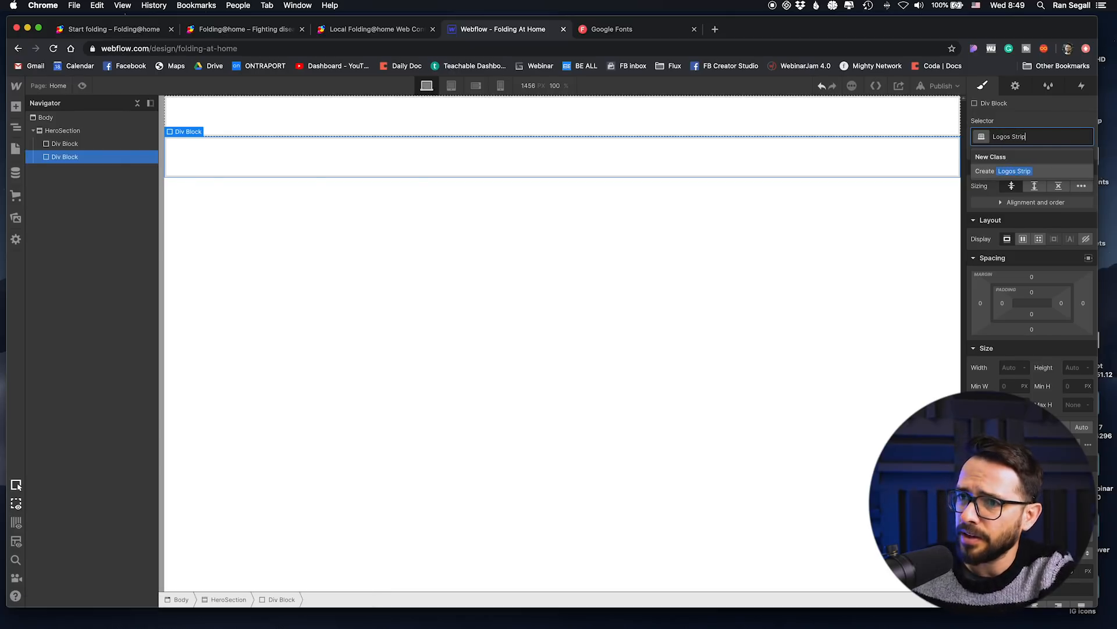
text(rip)
key(Return)
Step: Give the first div block in the HeroSection the class Main Content
click(64, 143)
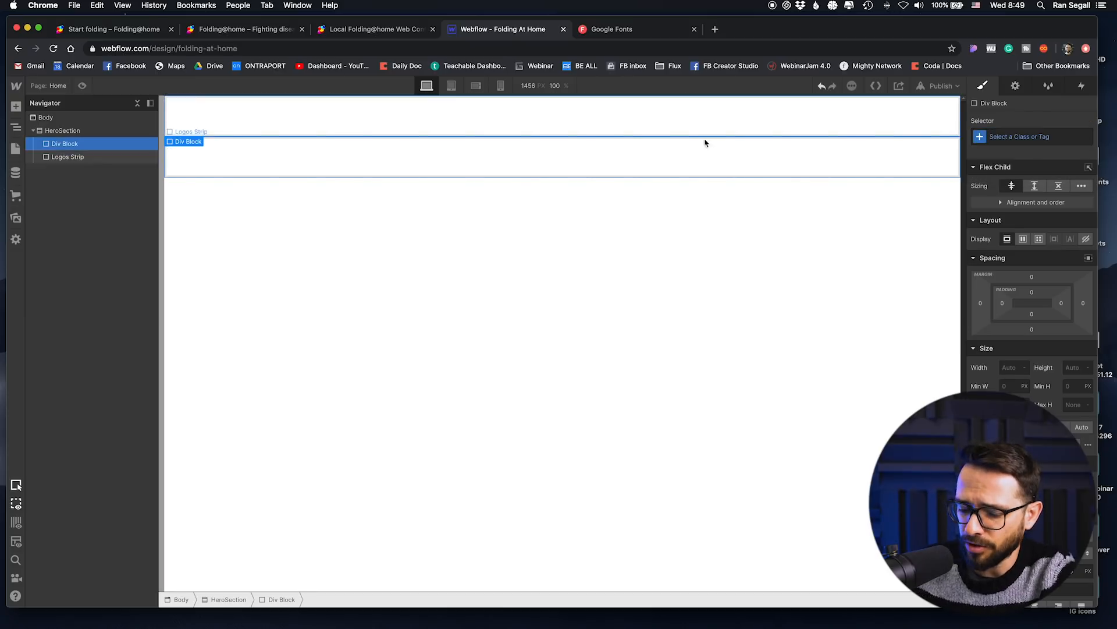
click(1052, 138)
text(Main)
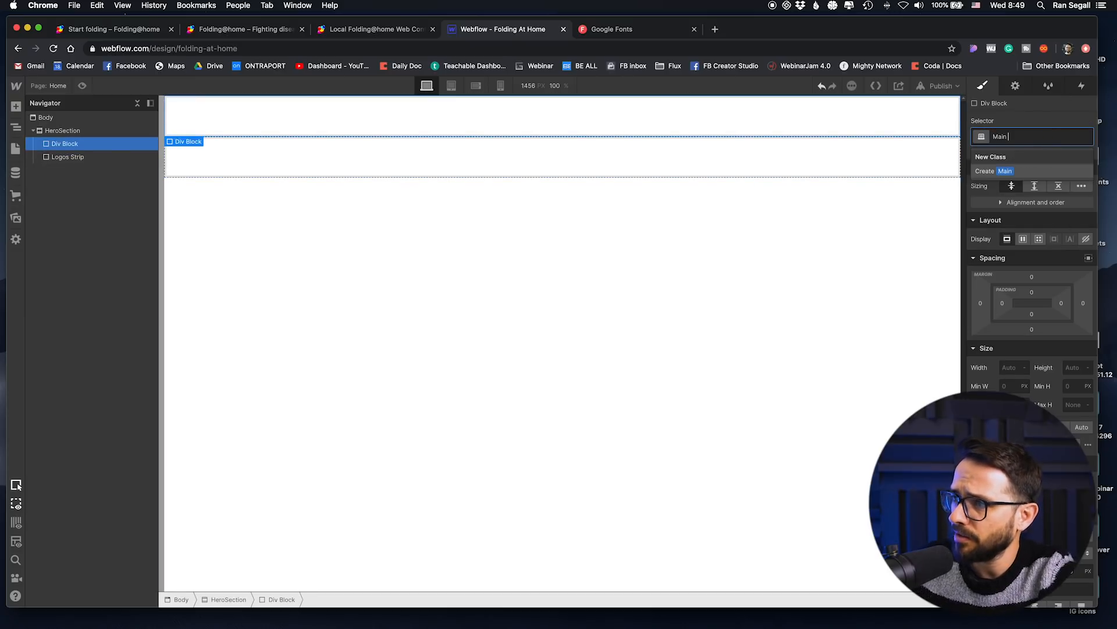
text( Content)
key(Return)
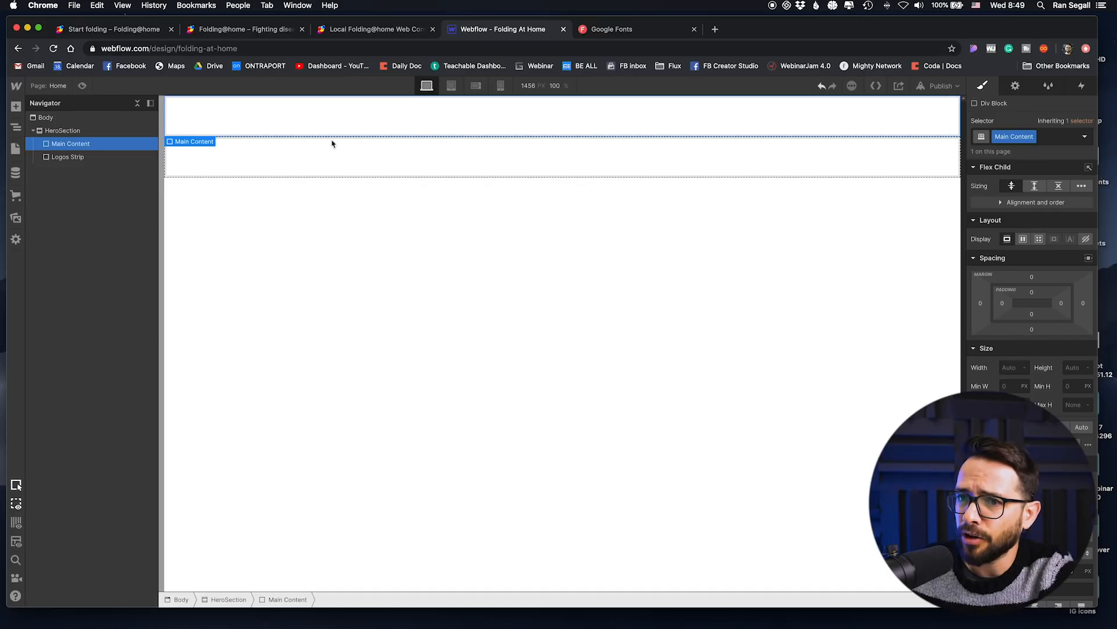
Step: Set the Logos Strip's height to 75 px and make Main Content grow to fill the remaining height
click(97, 161)
click(1074, 372)
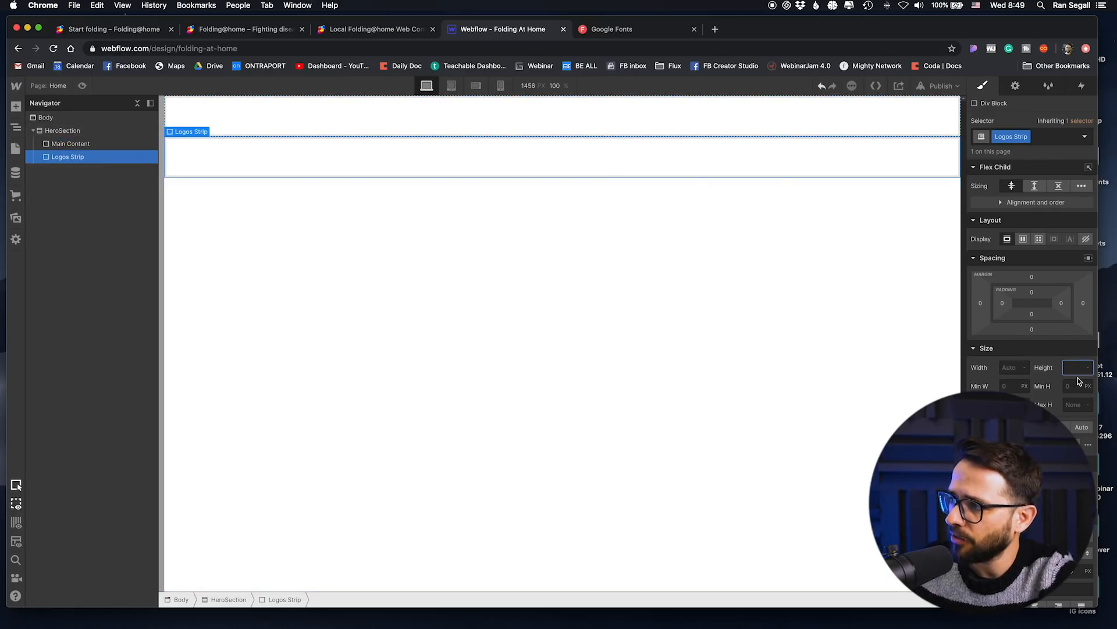
text(100px)
key(Return)
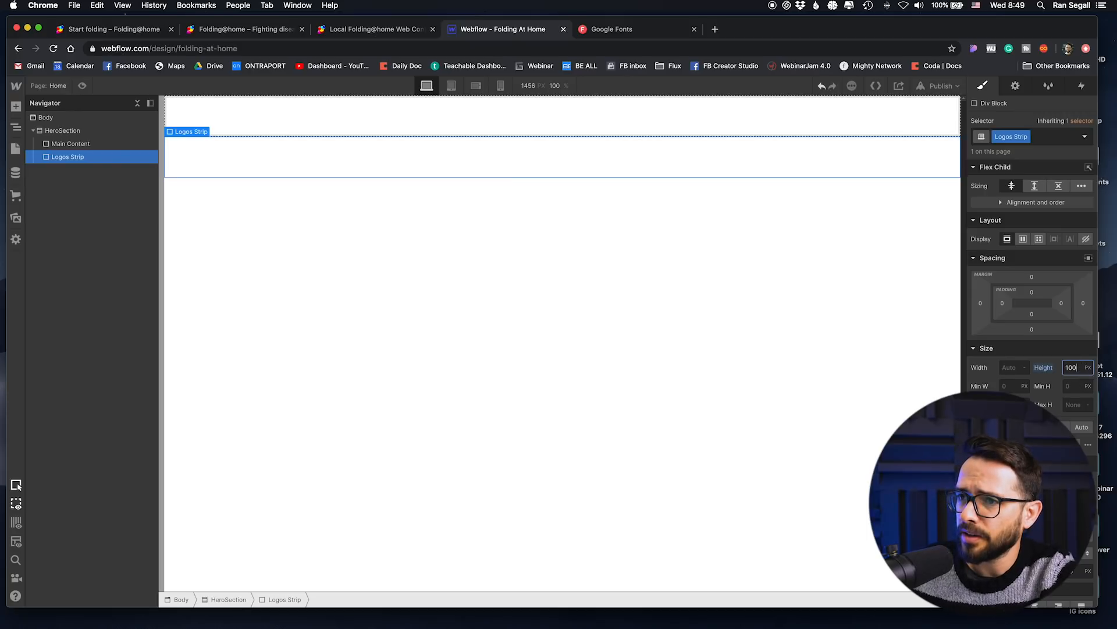
key(Return)
text(75)
key(Return)
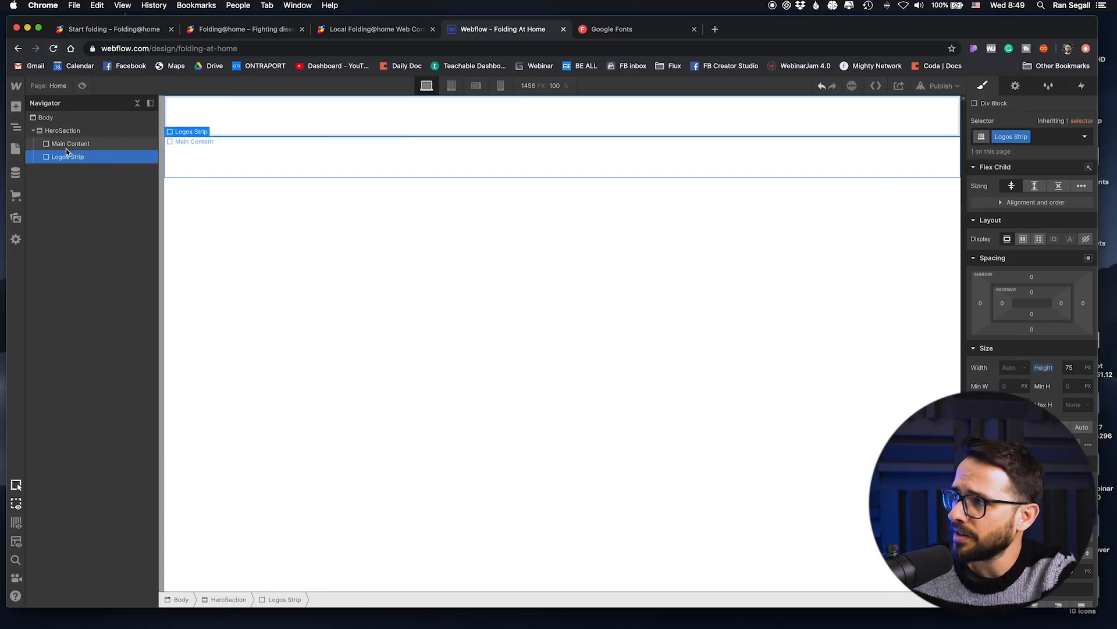
click(310, 119)
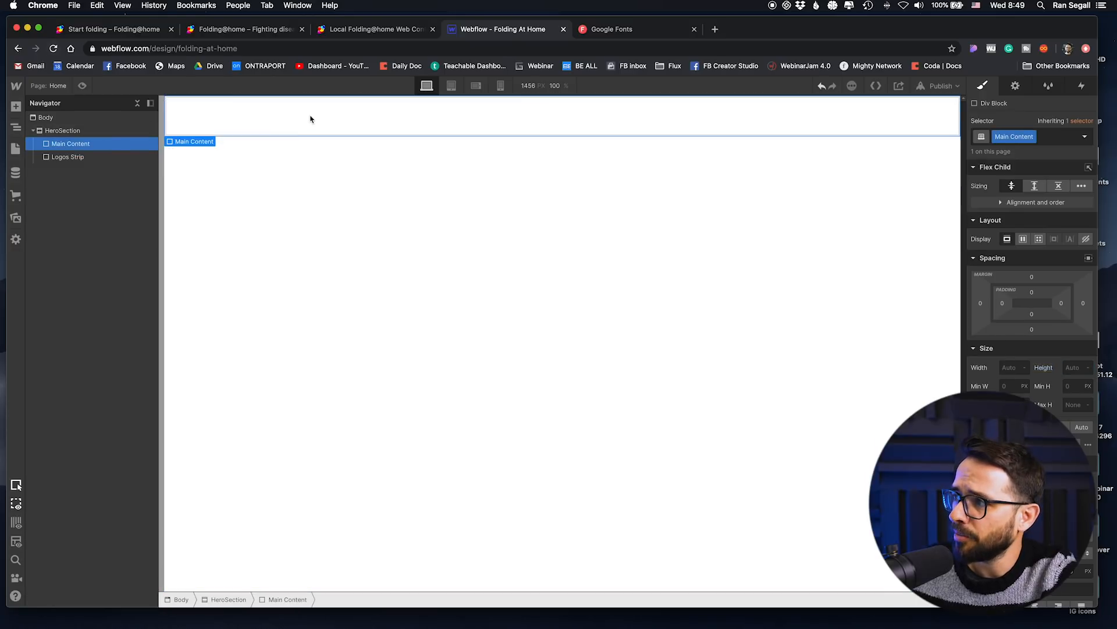
click(1033, 186)
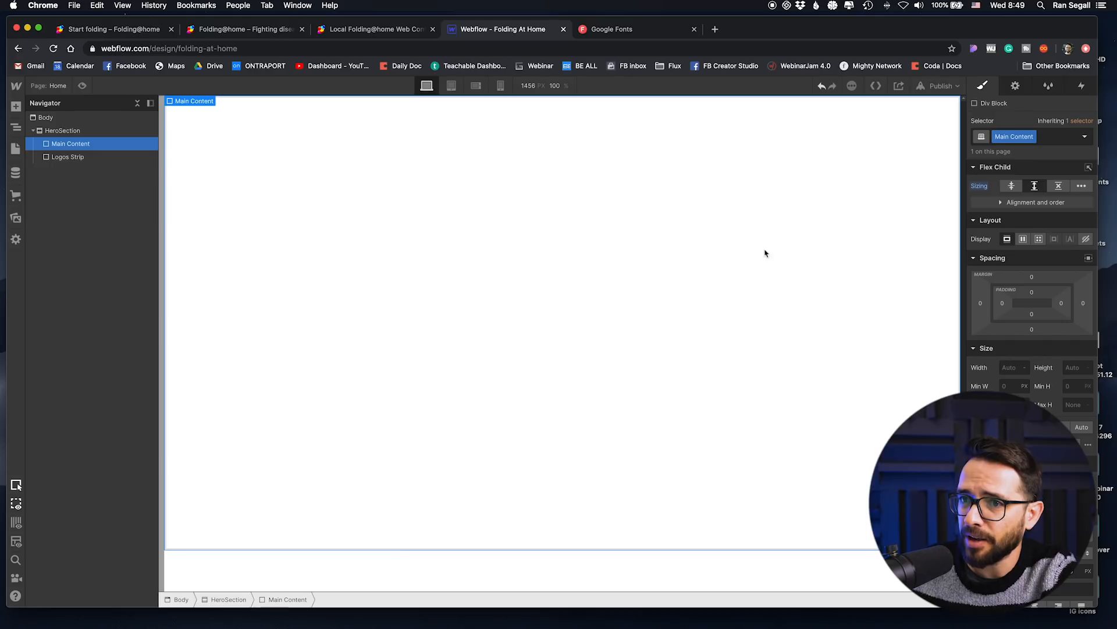
Step: Add two div blocks inside Main Content and set its display to flex with horizontal direction
click(69, 157)
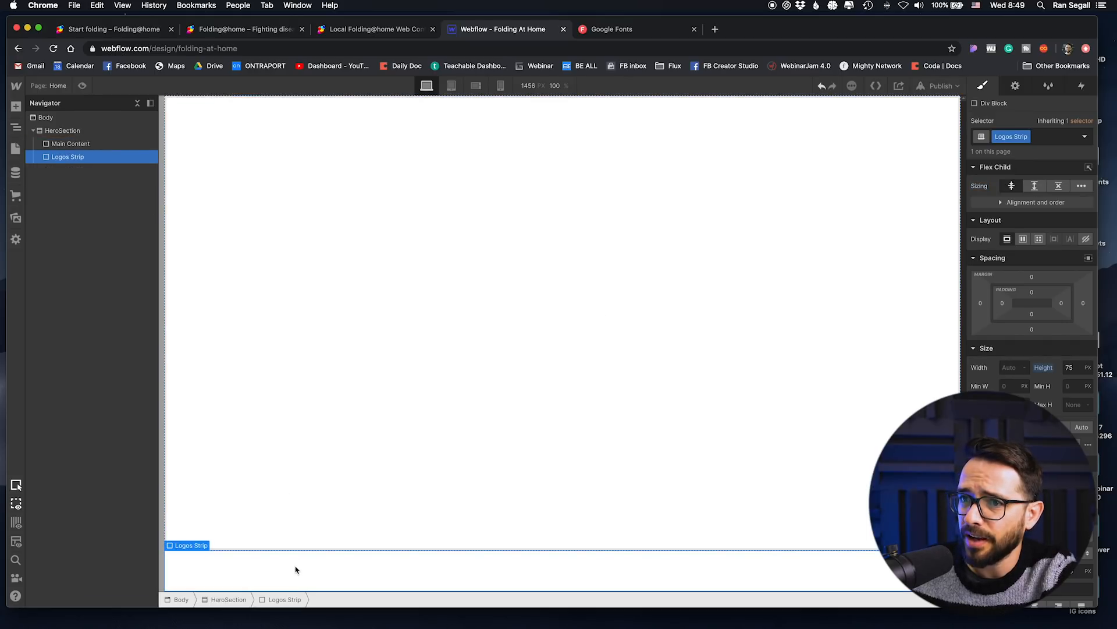
click(427, 195)
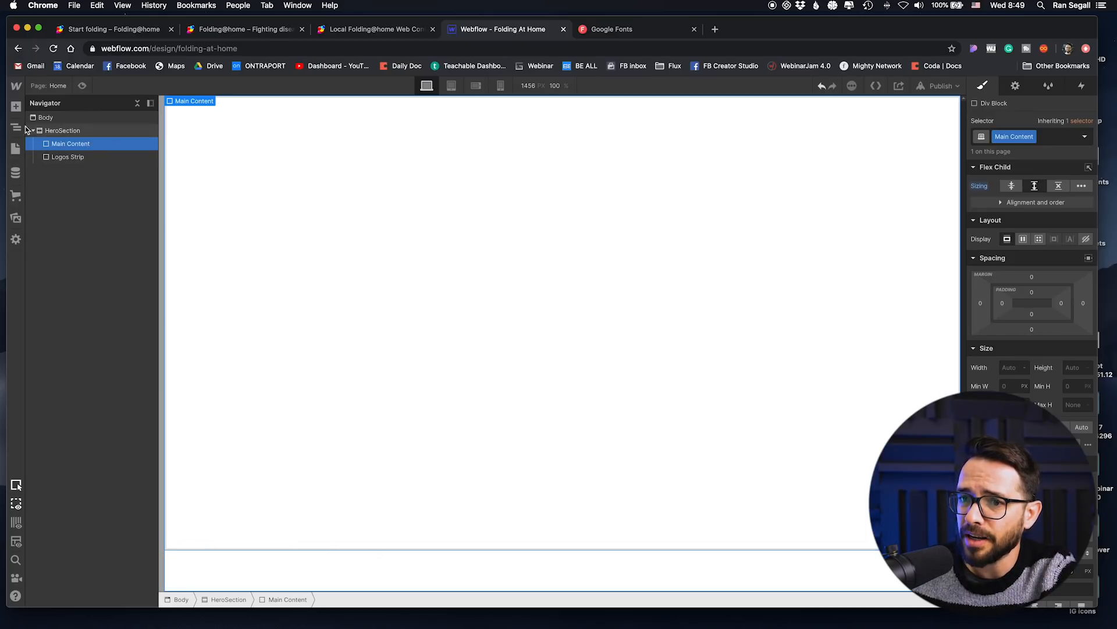
click(16, 107)
drag(51, 309, 69, 152)
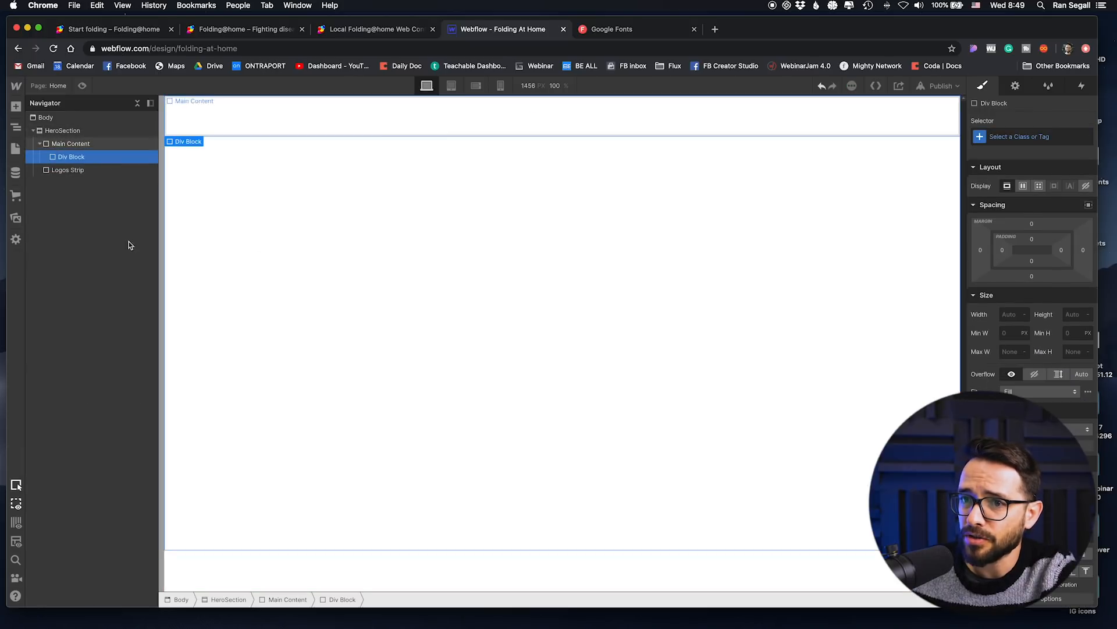
click(83, 145)
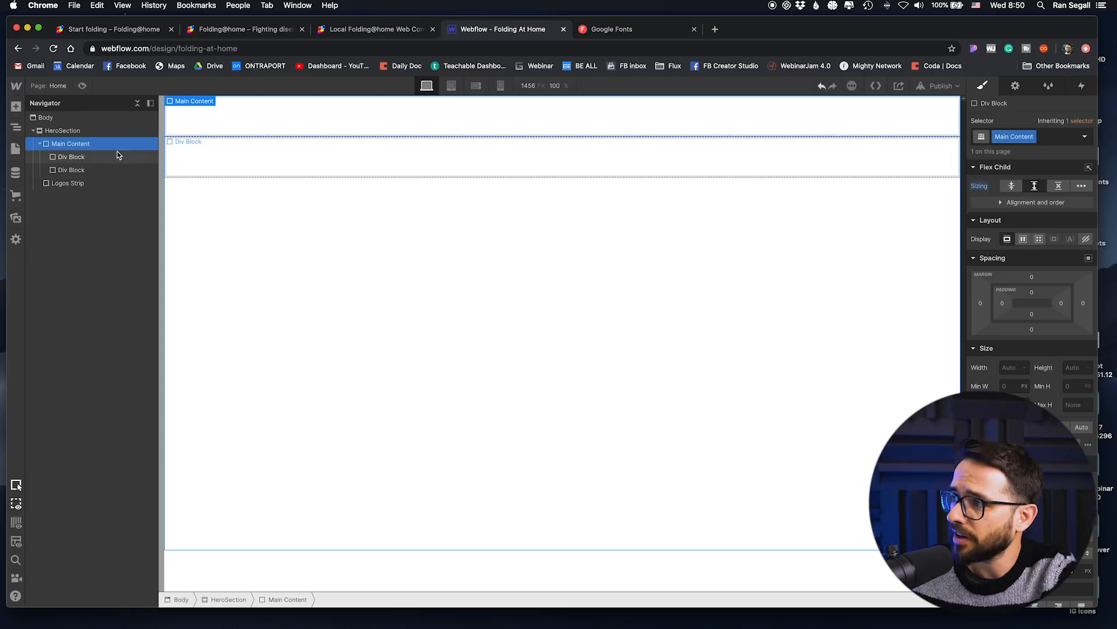
click(1023, 239)
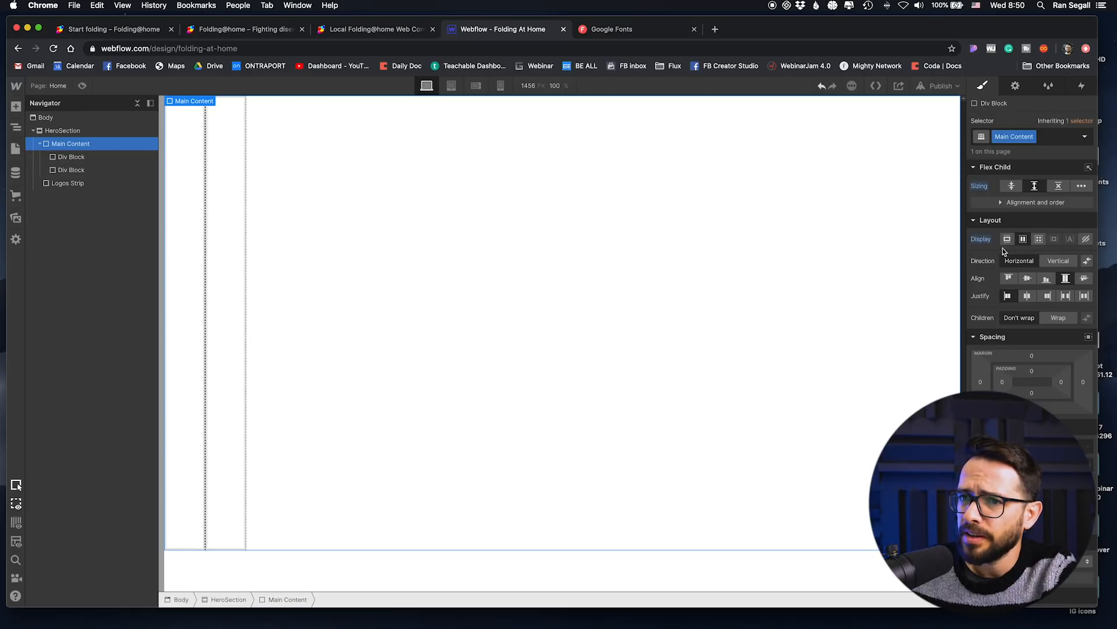
Step: Give the first div block inside Main Content the class Main-Text
click(202, 267)
click(1030, 137)
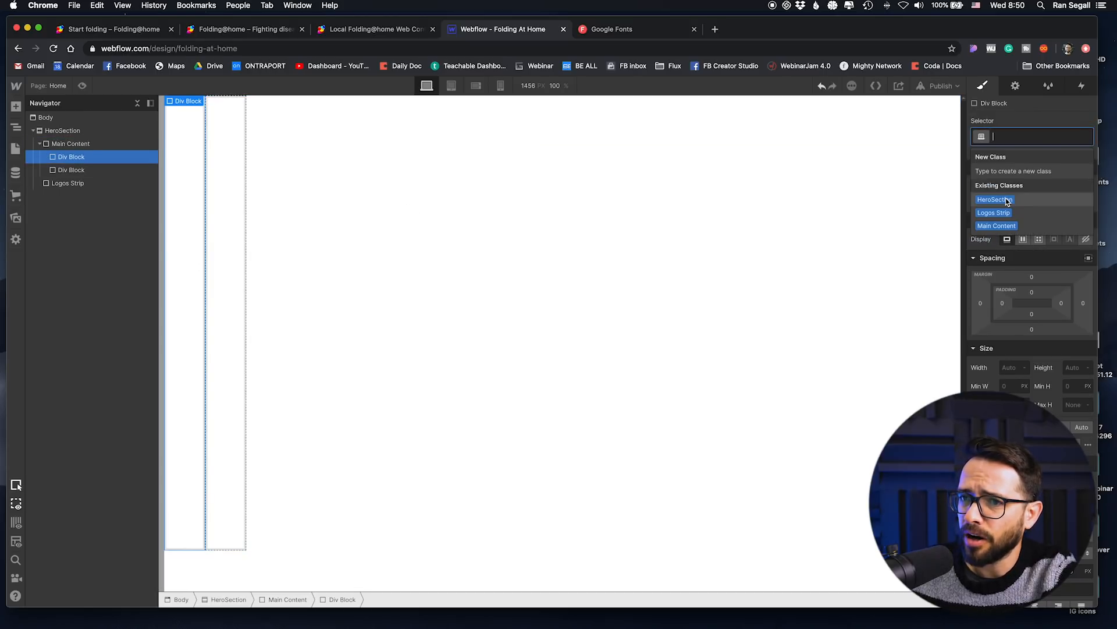
text(main-Te)
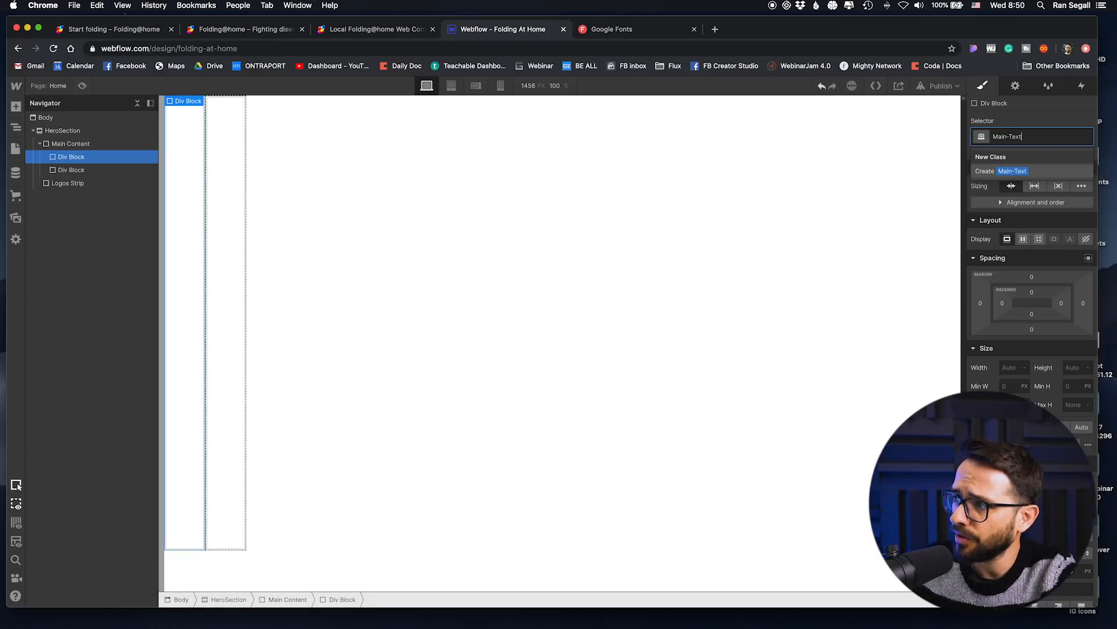
text(xt)
key(Return)
Step: Give the second div block inside Main Content the class Main-Images
click(71, 169)
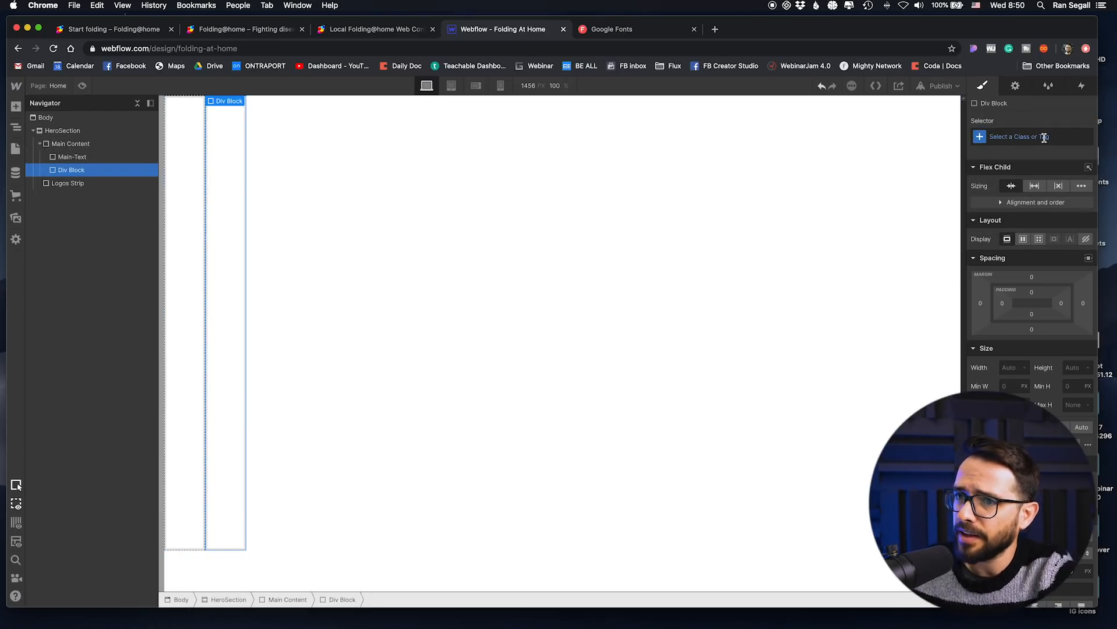
click(1045, 137)
text(Main-Images)
key(Return)
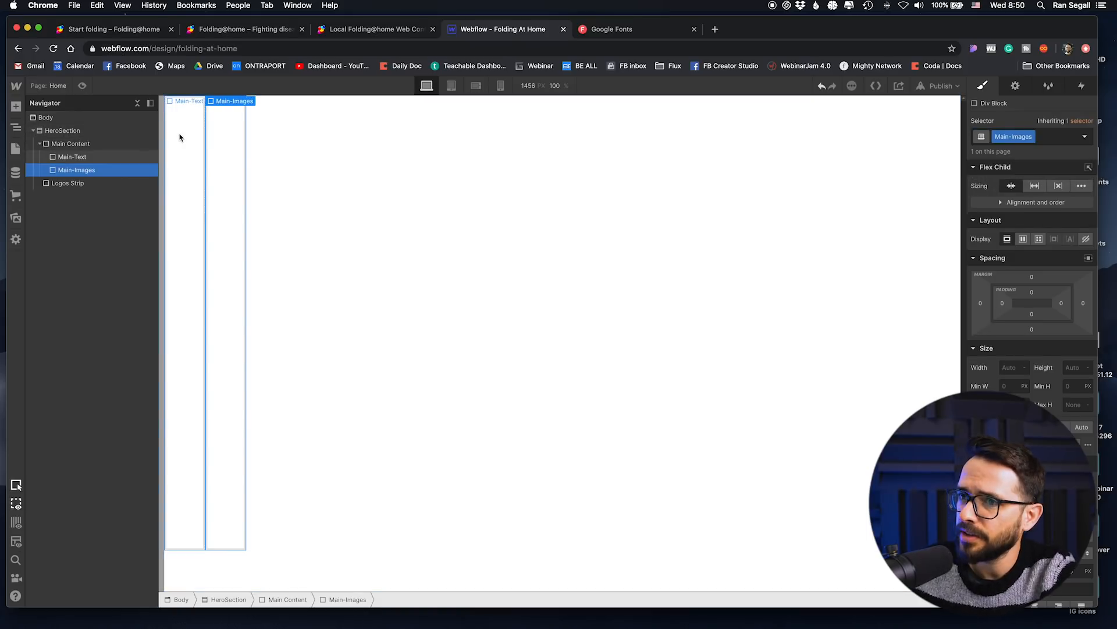
Step: Set the flex child sizing of both Main-Text and Main-Images to grow if possible
click(179, 137)
click(1035, 185)
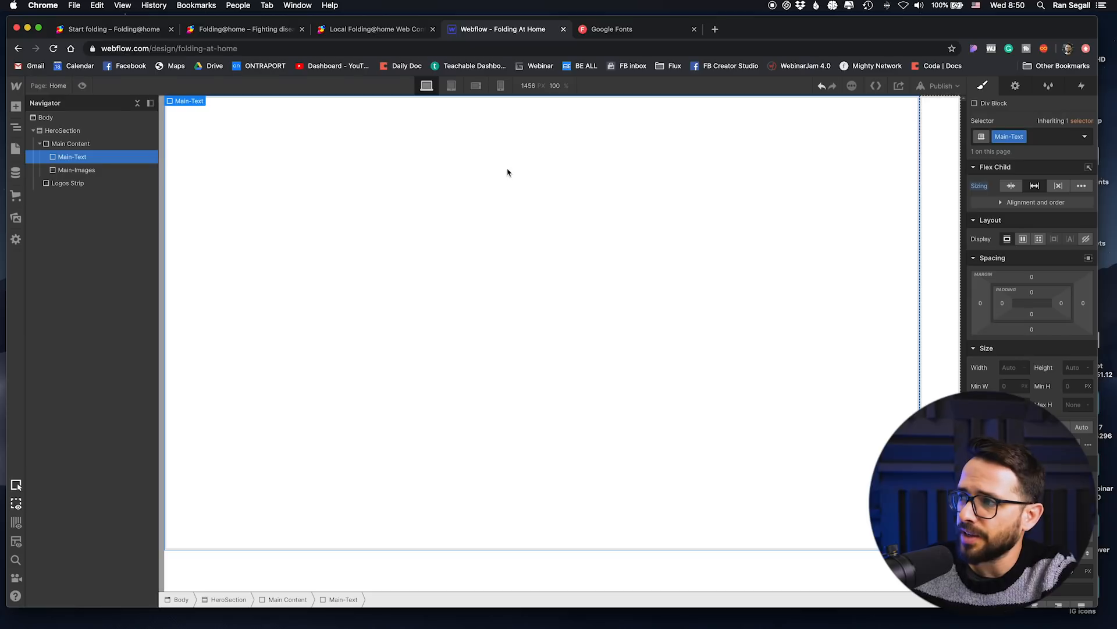
click(934, 156)
click(1035, 186)
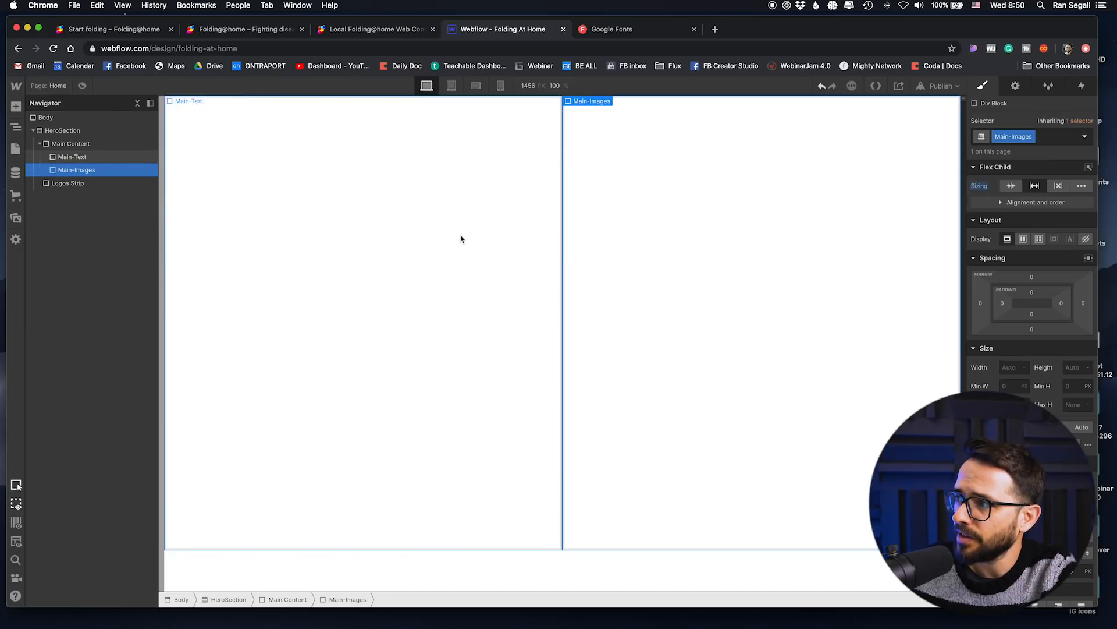
Step: Add a Slider component inside the Main-Images div block
click(435, 336)
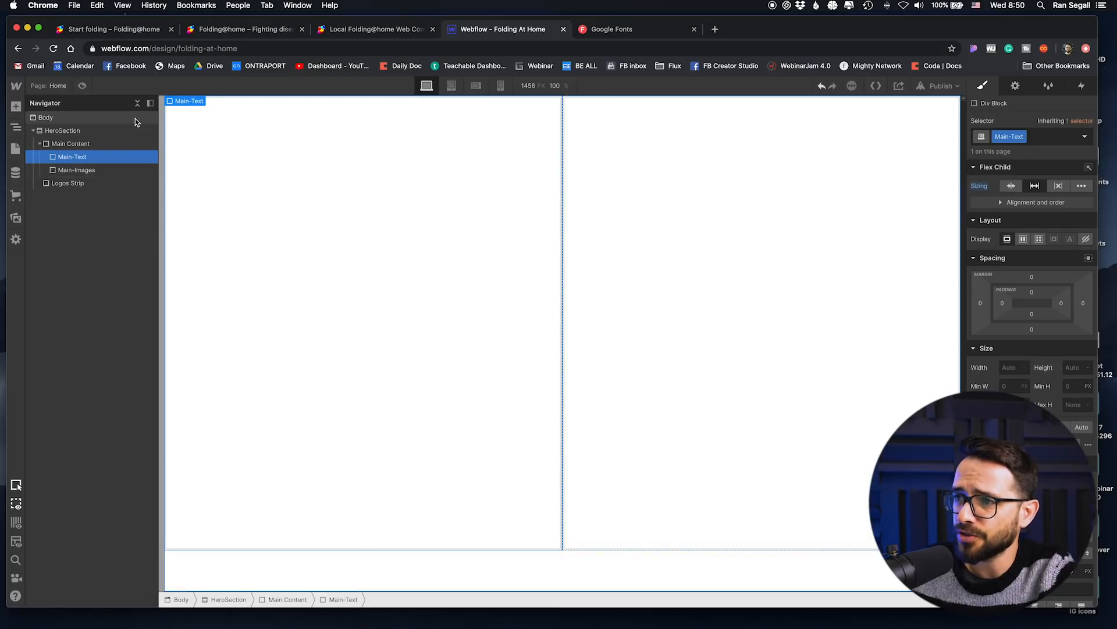
click(651, 244)
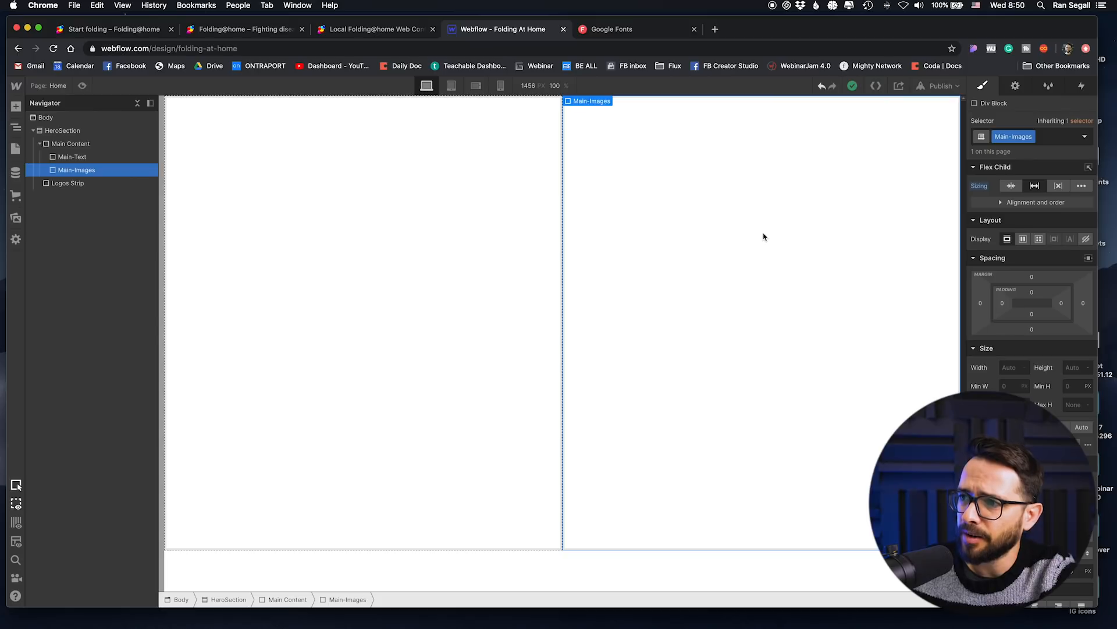
click(16, 107)
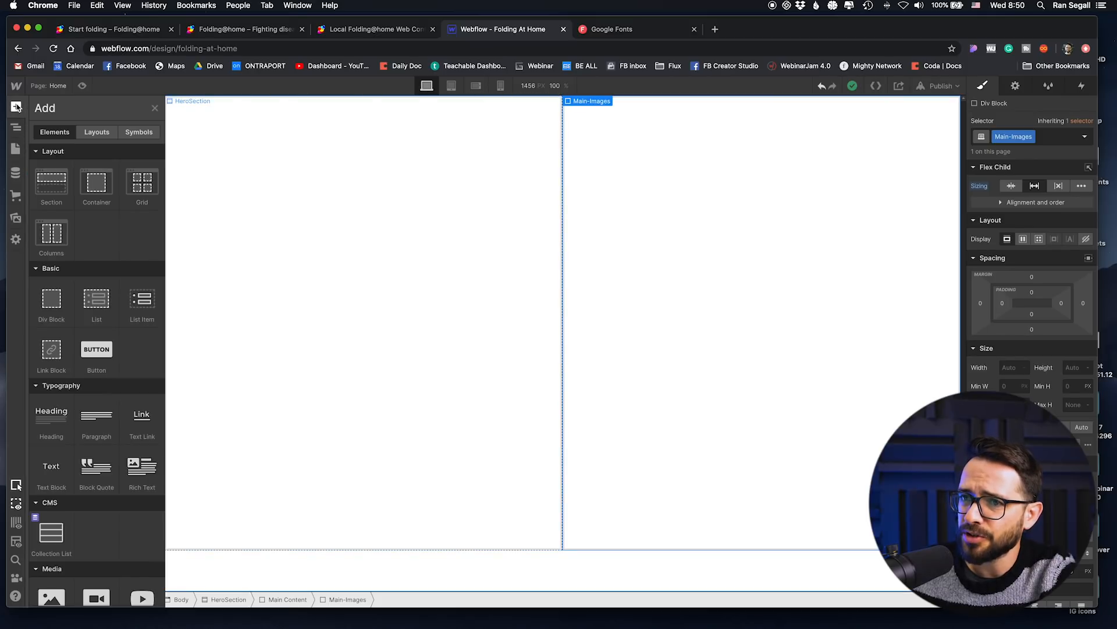
scroll(47, 258, down, 10)
scroll(46, 257, down, 1)
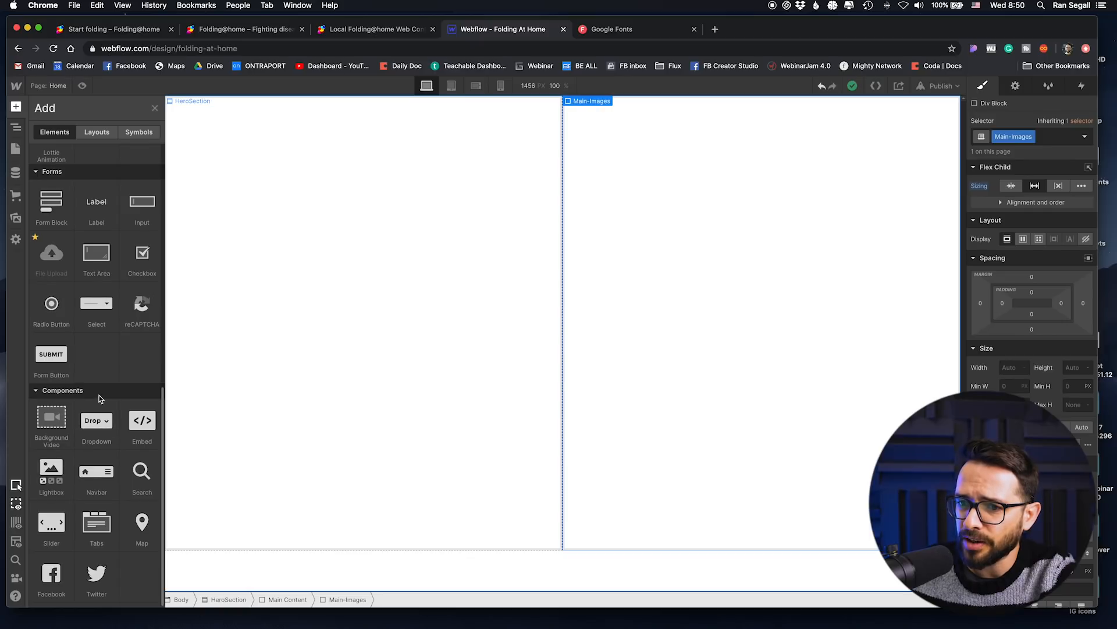
drag(57, 527, 722, 317)
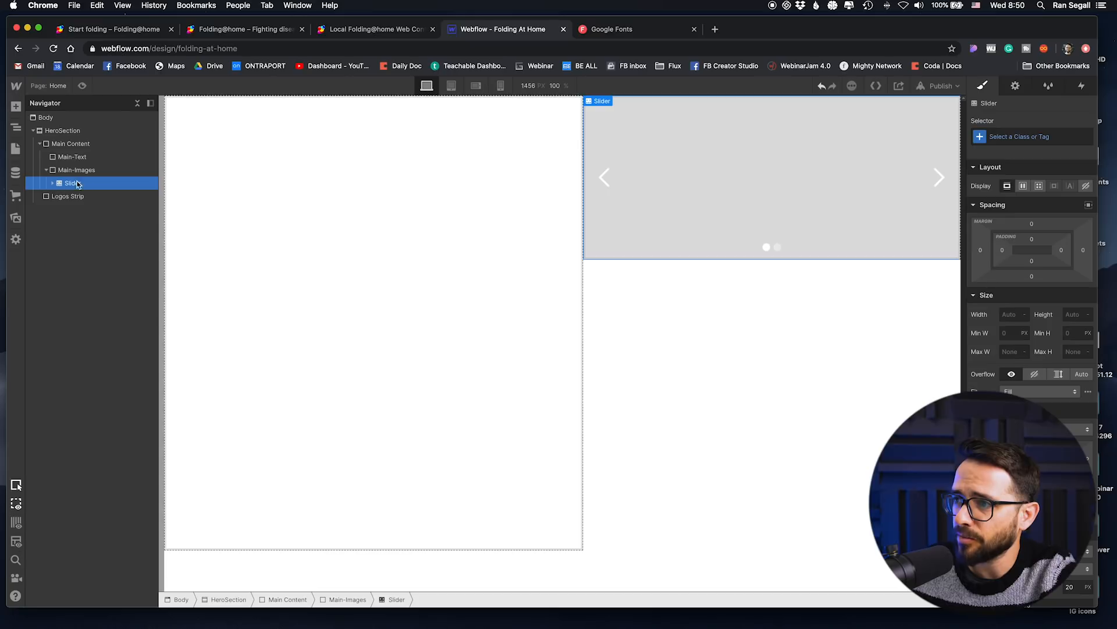
Step: Give the slider inside Main-Images the class Main-Slider
click(53, 183)
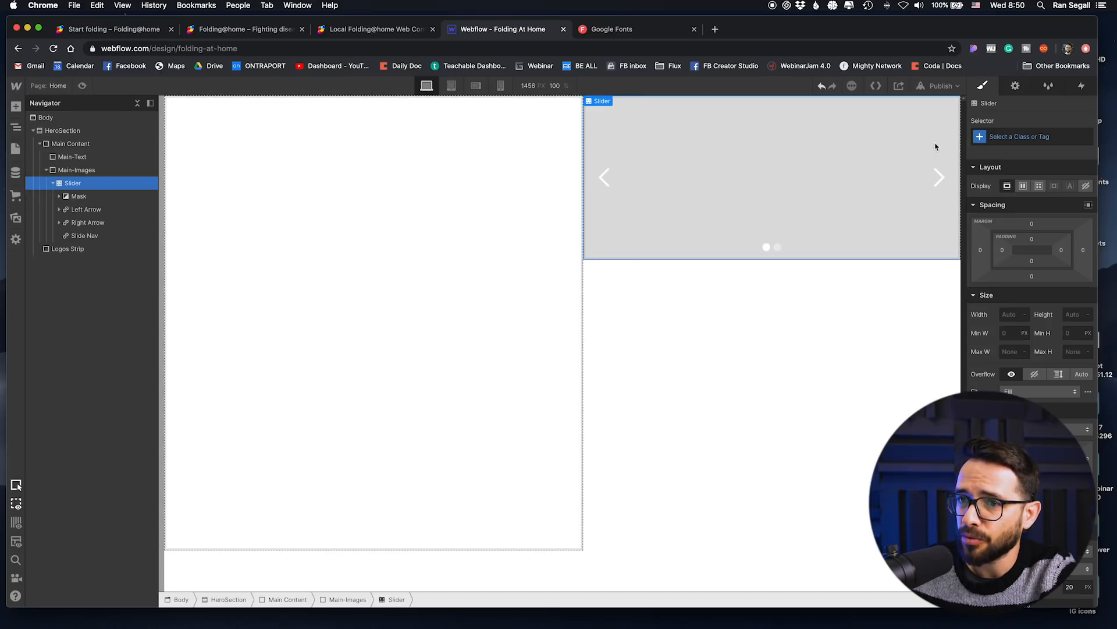
click(1022, 135)
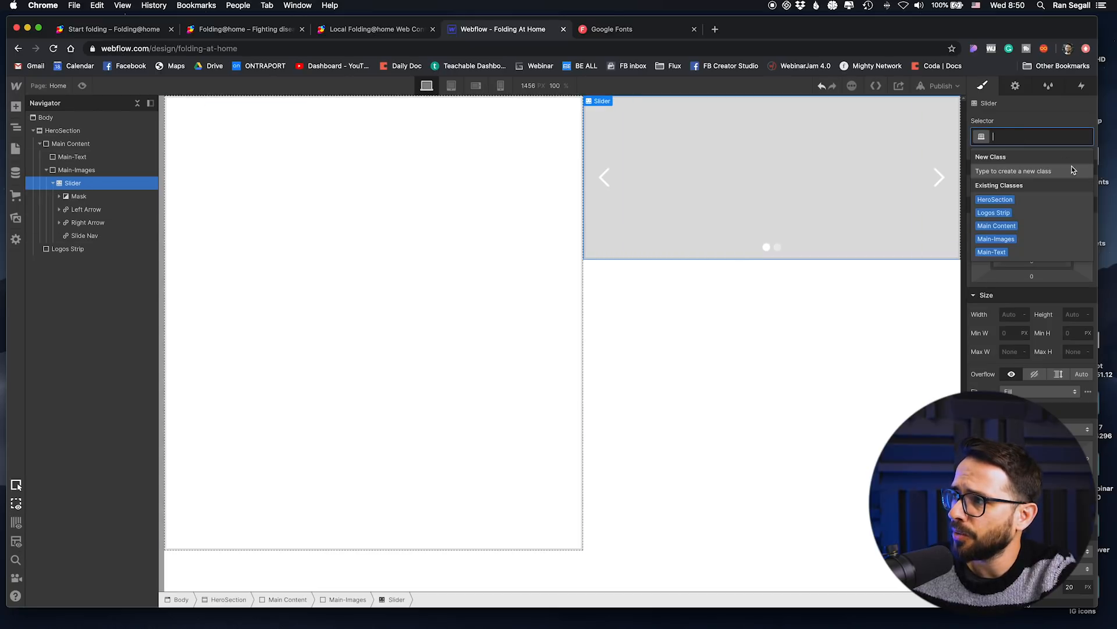
text(Main-Slider)
key(Return)
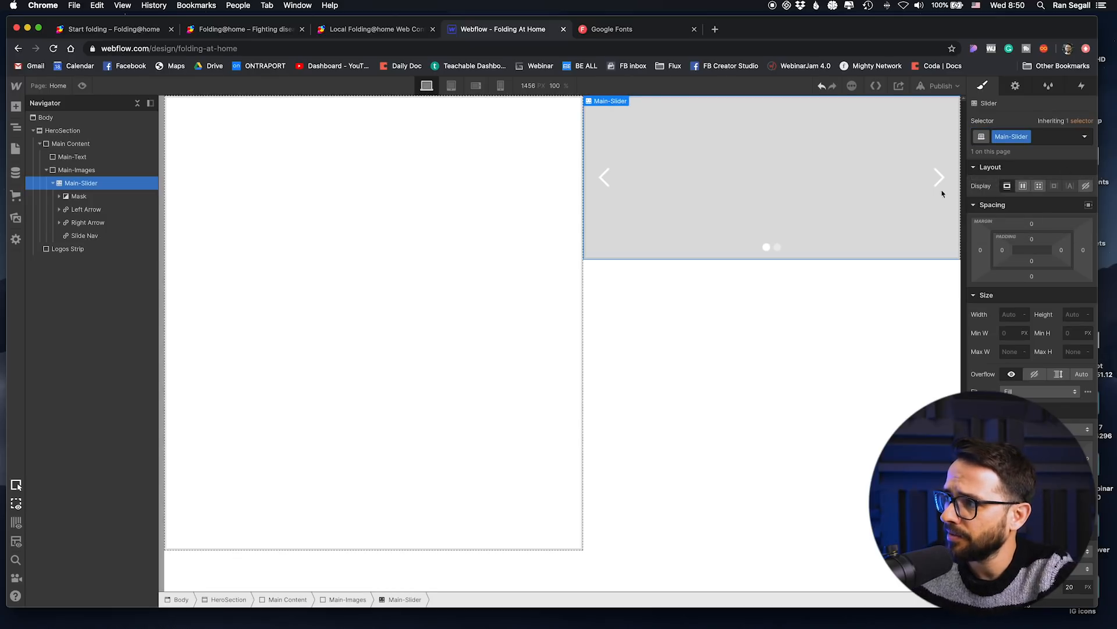
Step: Set the height of the Main-Images div block to 100%
click(73, 198)
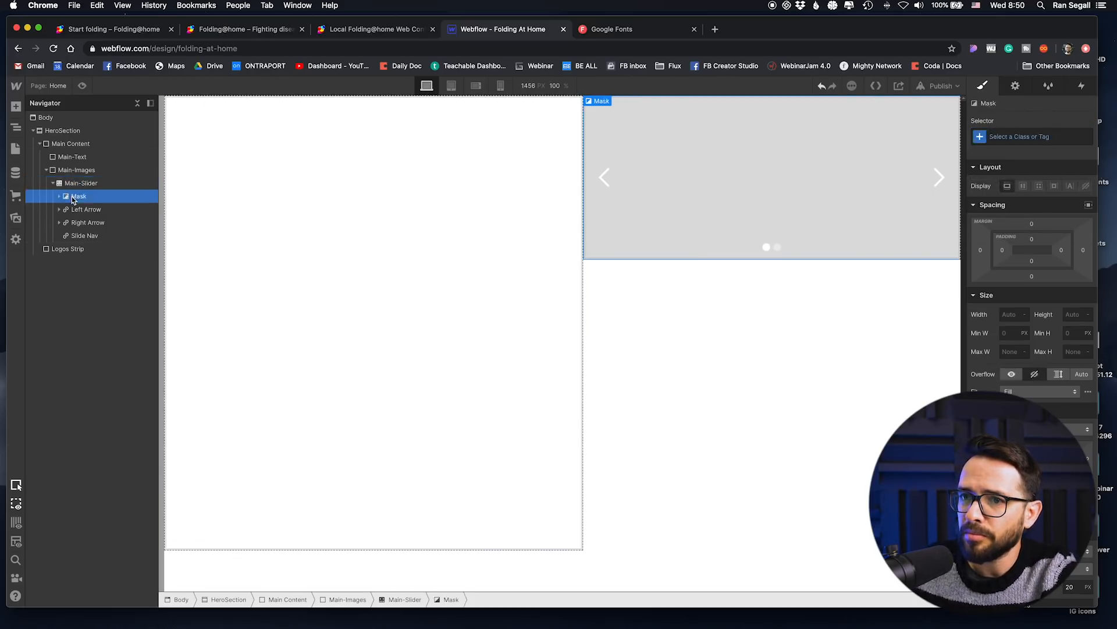
click(74, 182)
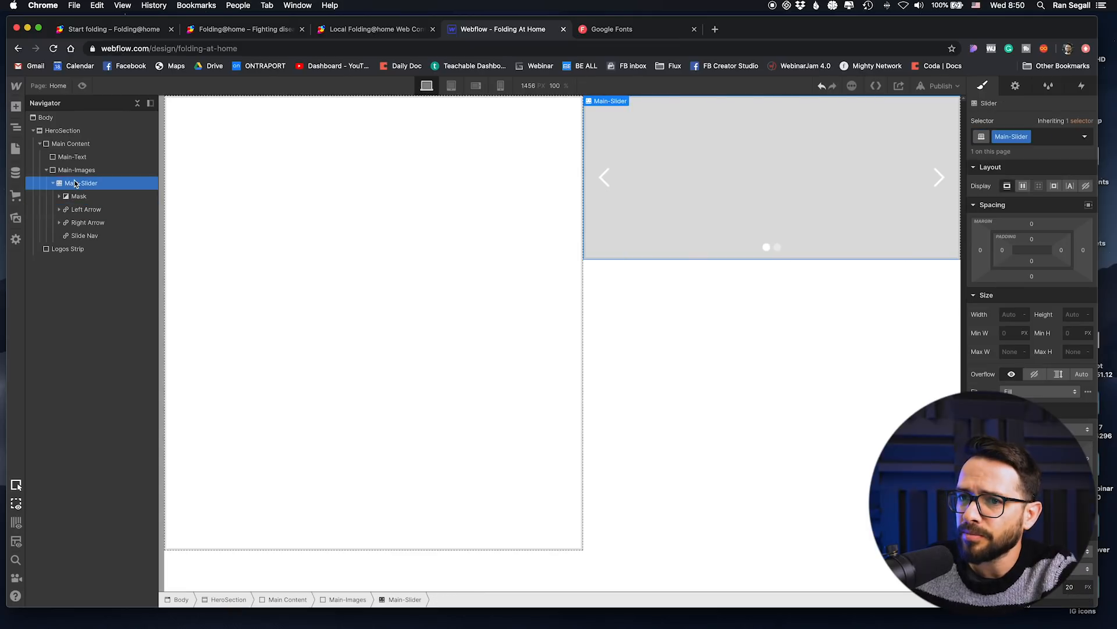
click(80, 170)
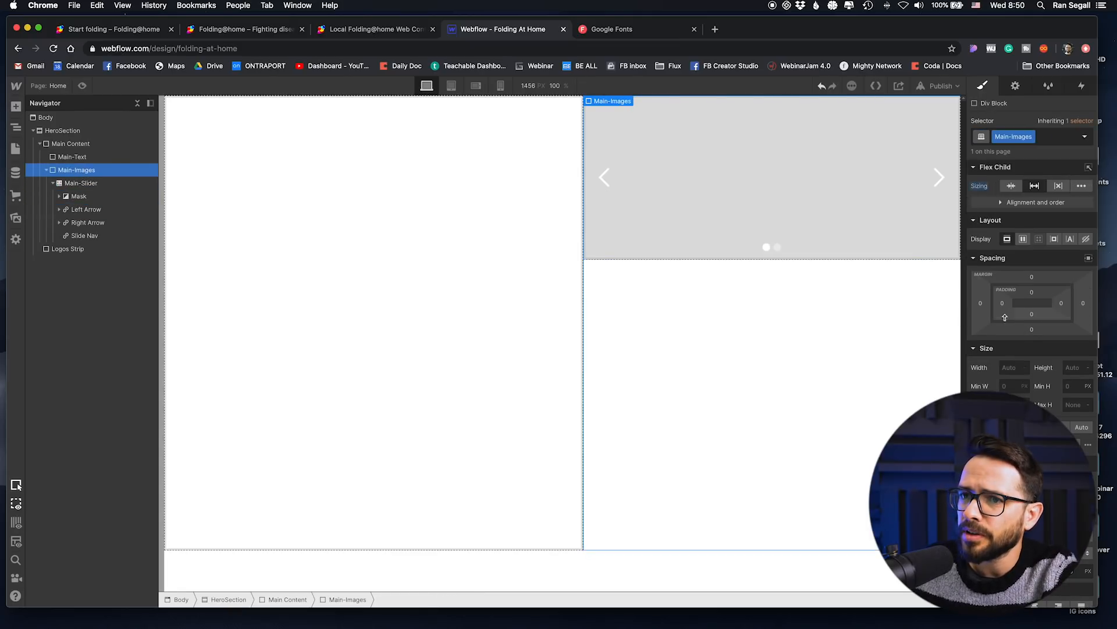
click(1068, 365)
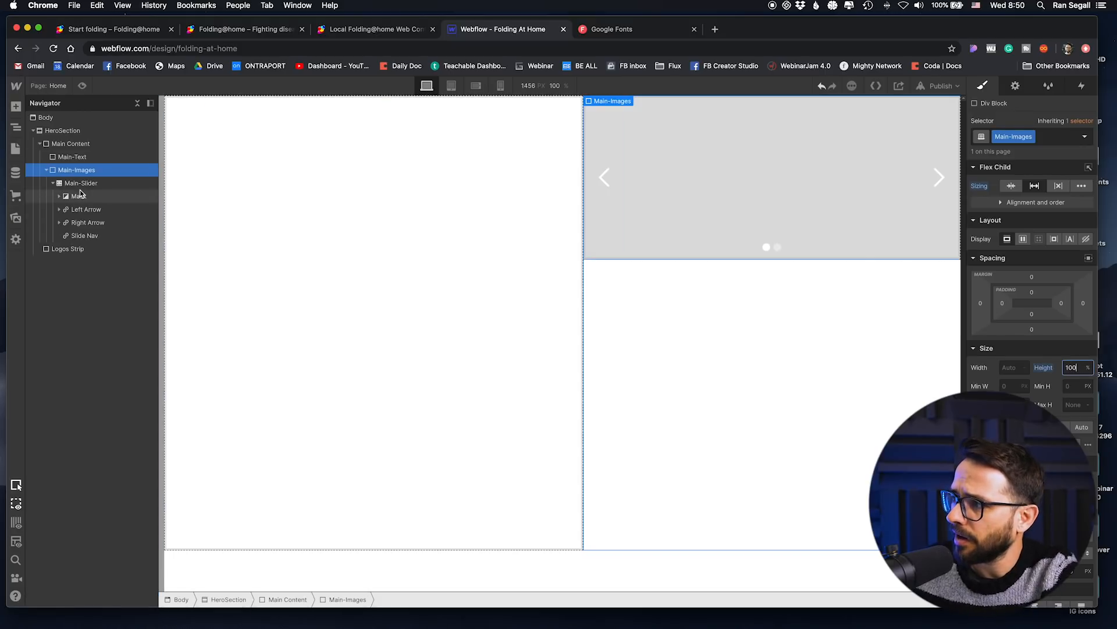
Step: Give the slider's first slide the class Main-Slide1 and set its height to 100%
click(59, 197)
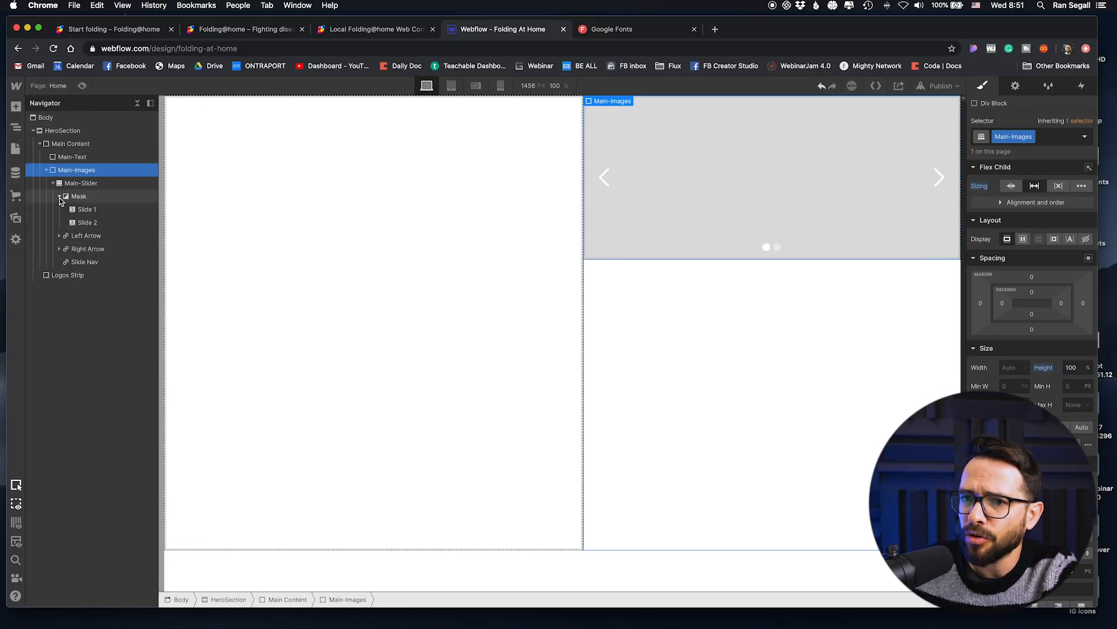
click(87, 210)
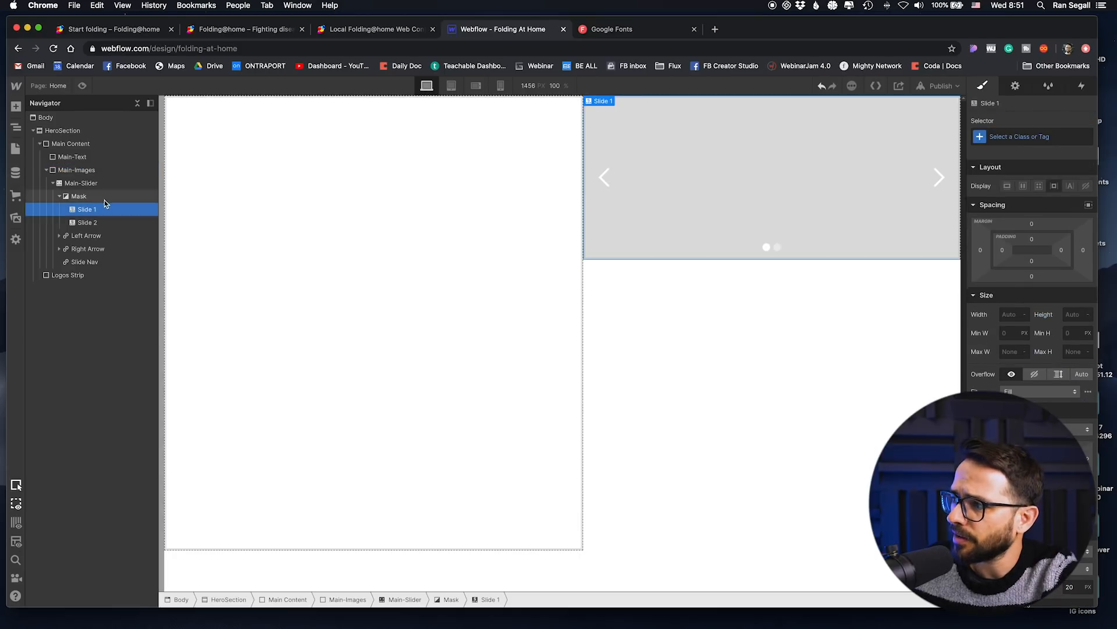
click(1041, 137)
text(M)
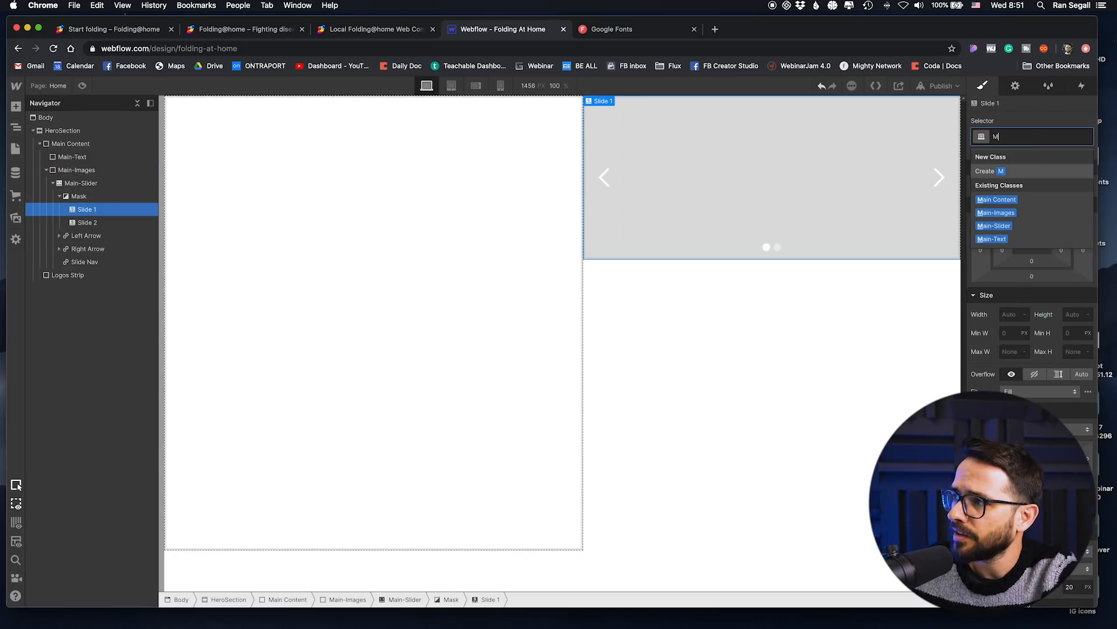
text(ain-Slide)
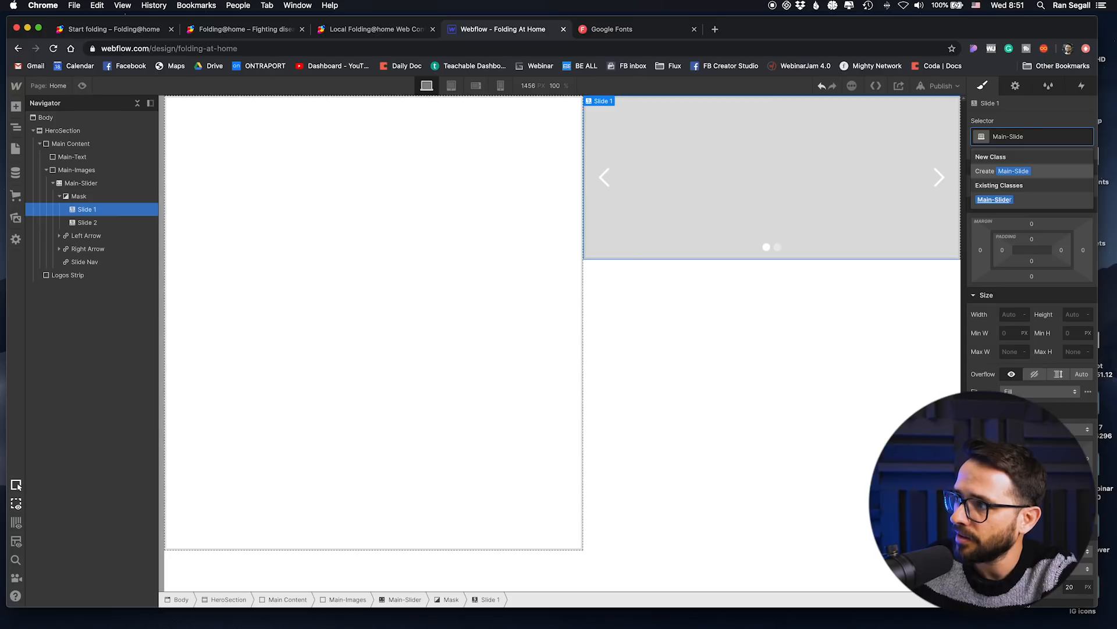
text(1)
key(Return)
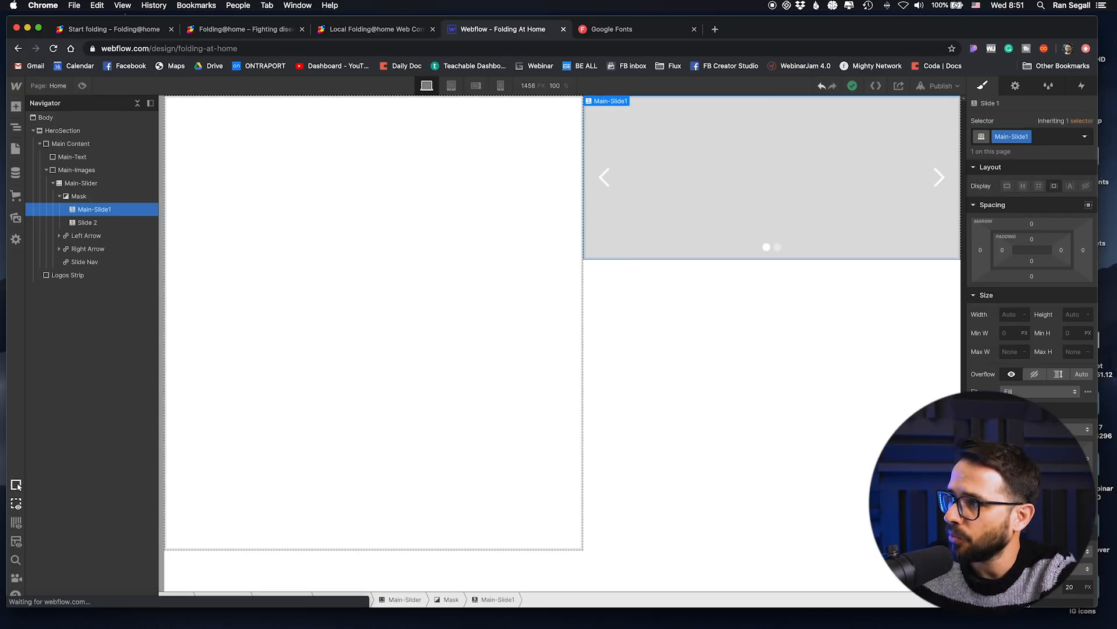
click(1070, 315)
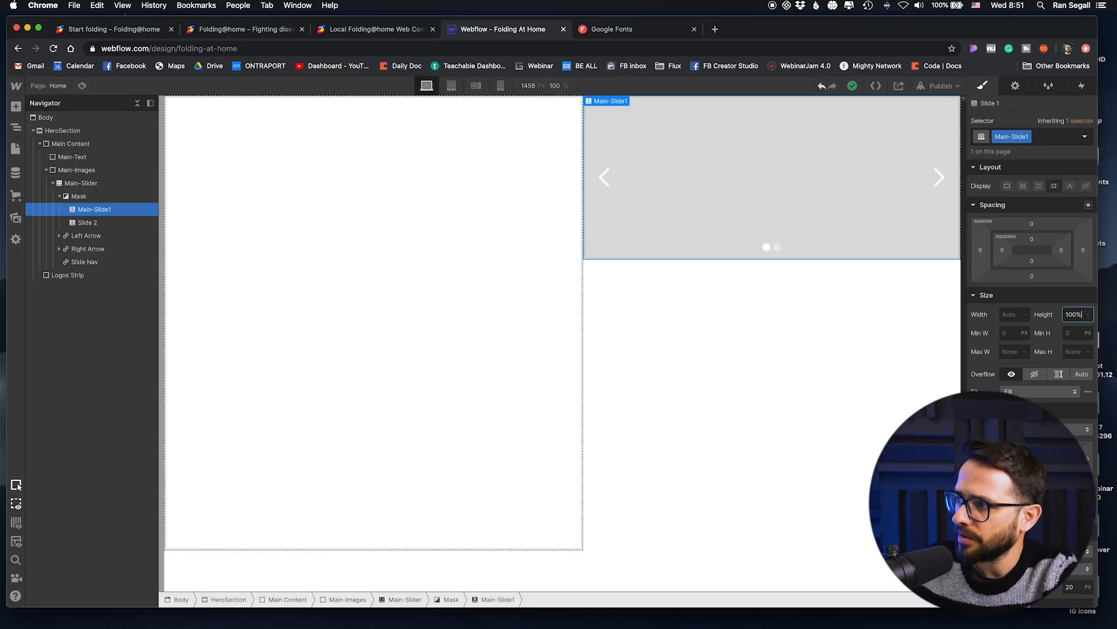
Step: Give the slider's mask the class Slider-Mask and set its height to 100%
click(81, 197)
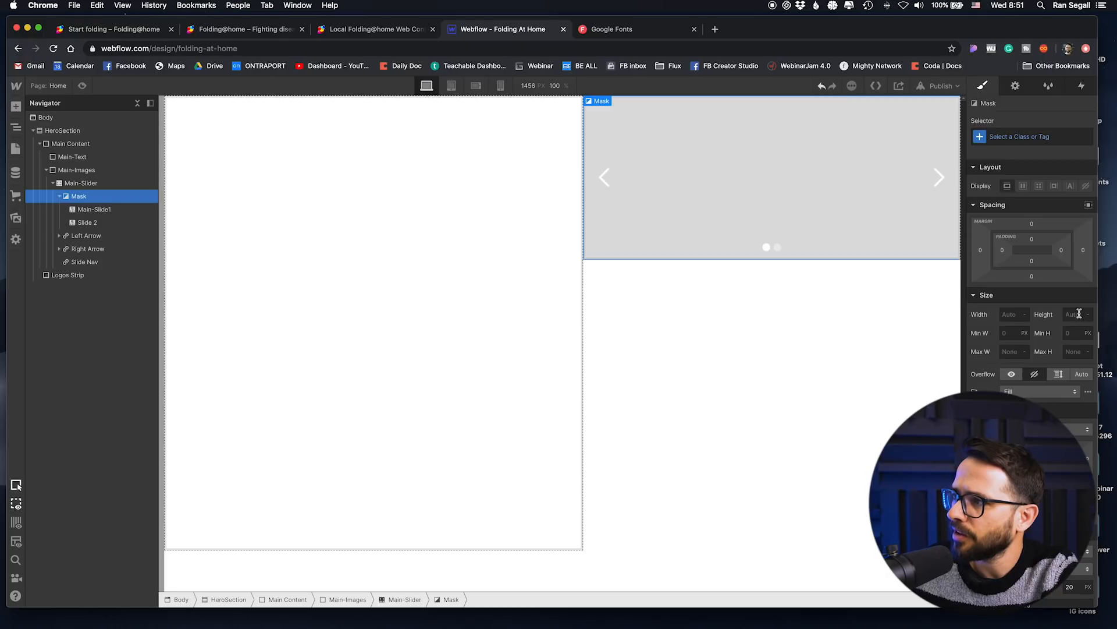
click(1033, 141)
text(Slide)
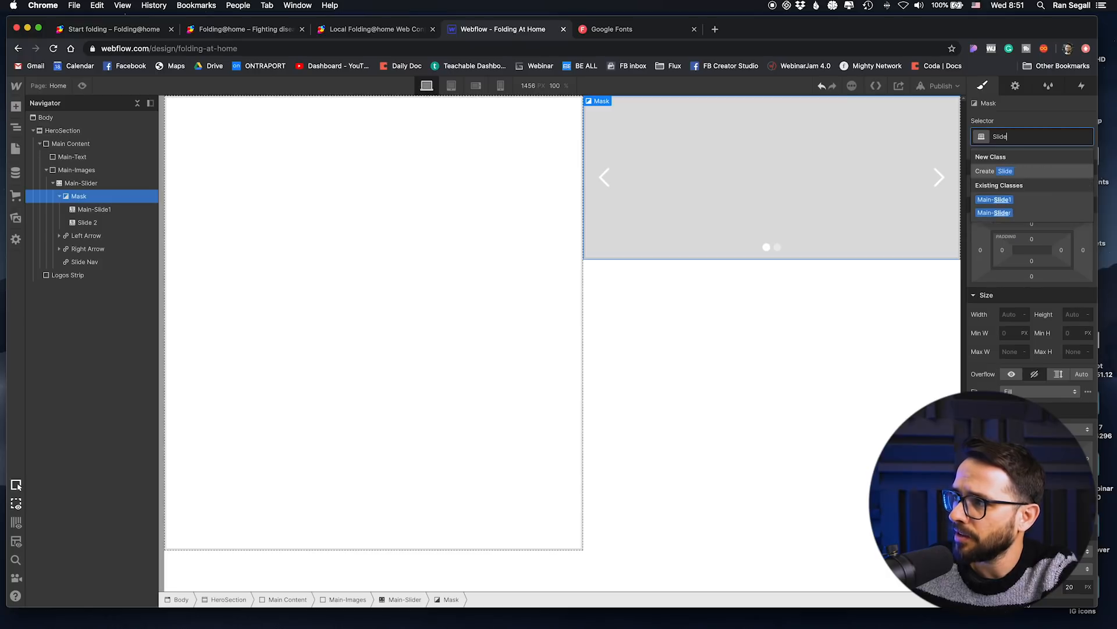
text(r-Mask)
key(Return)
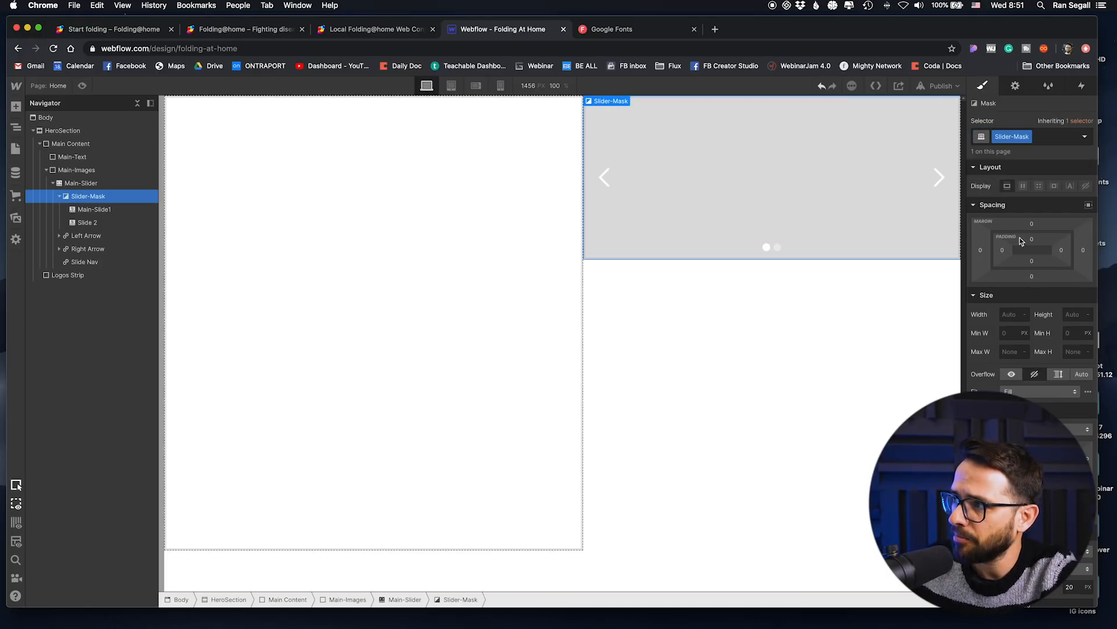
click(1072, 314)
text(100%)
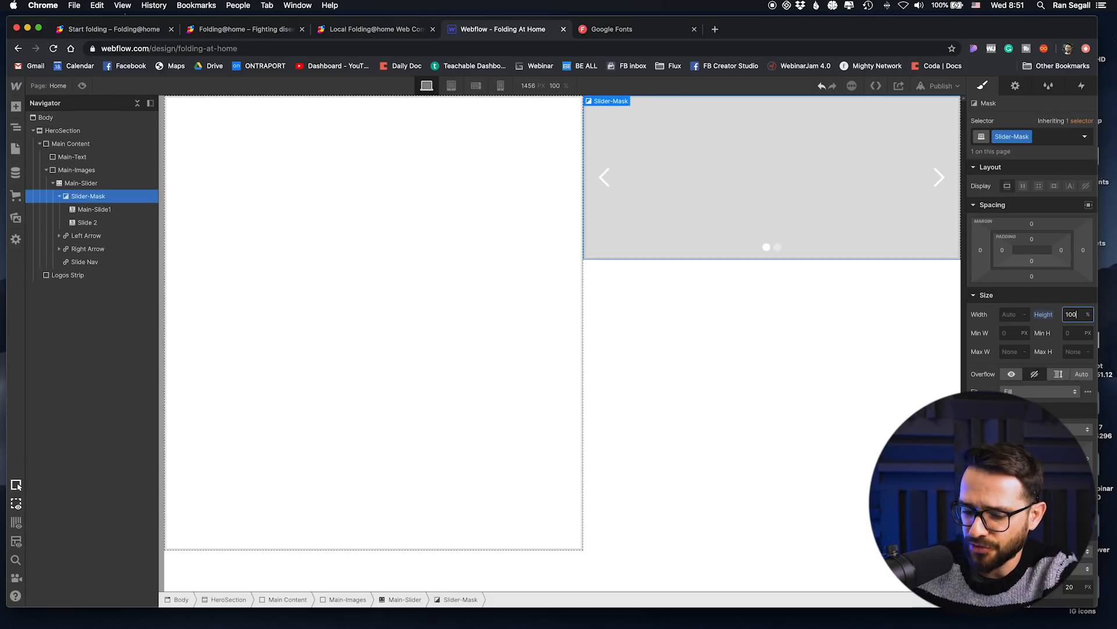
Step: Set the height of the Main-Slider to 100%
click(84, 183)
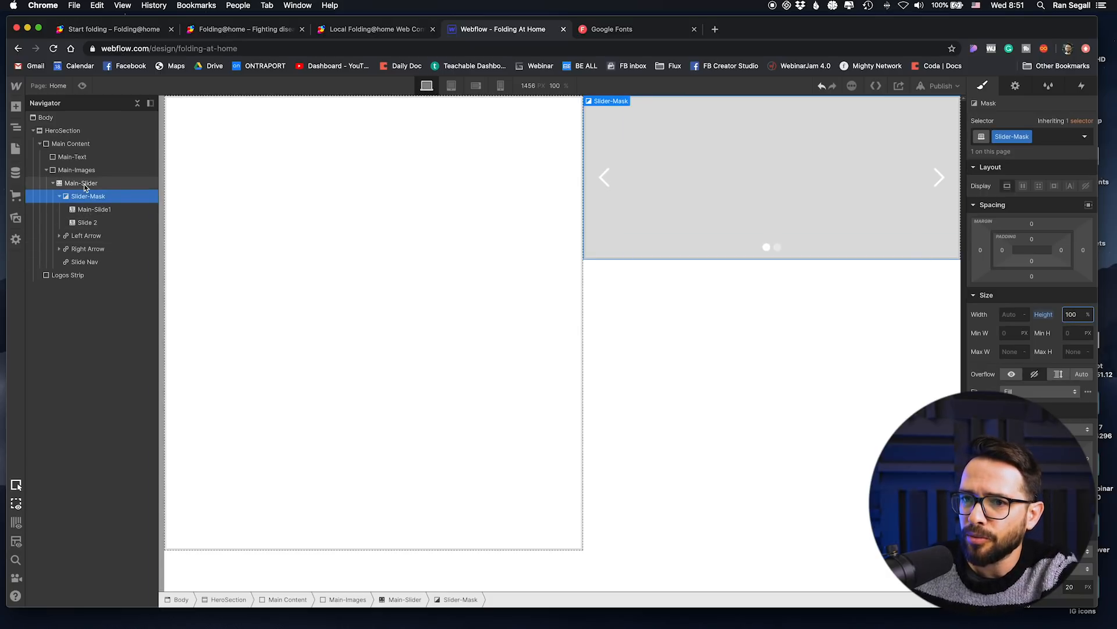
click(1071, 312)
text(100%)
key(Return)
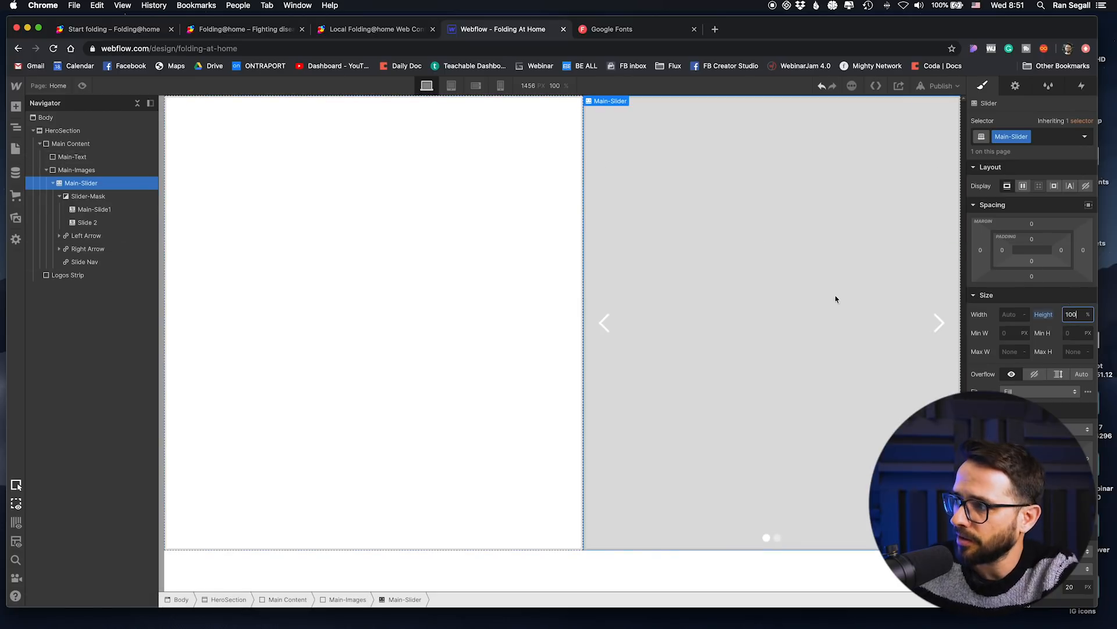
Step: Give the slider's left arrow the class Slider-Arrow and set its display to none
click(599, 267)
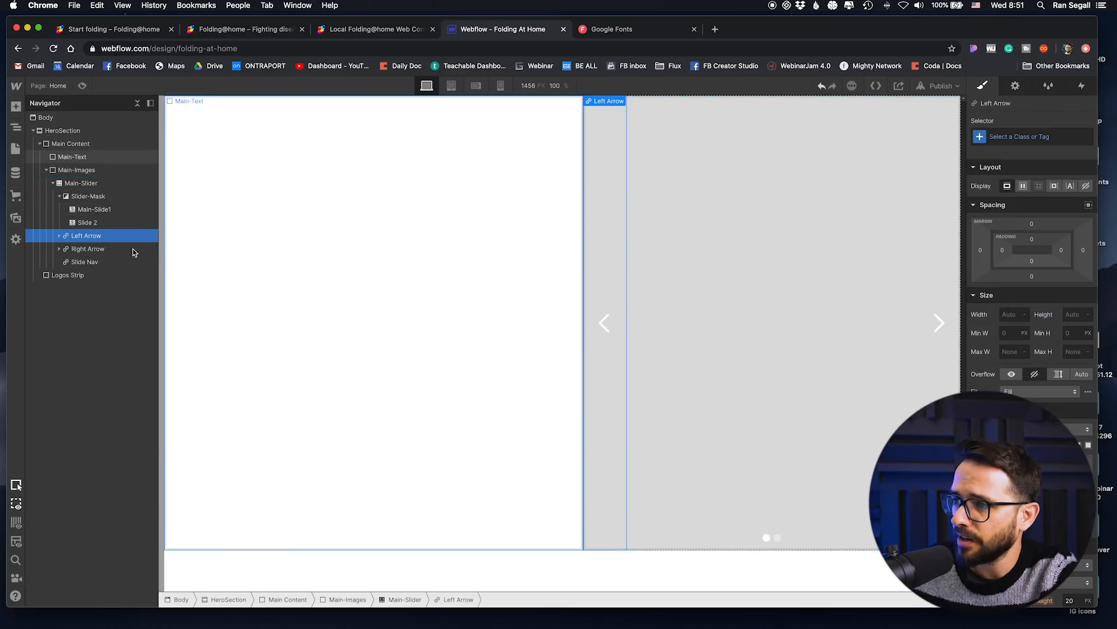
click(1030, 137)
text(Sli)
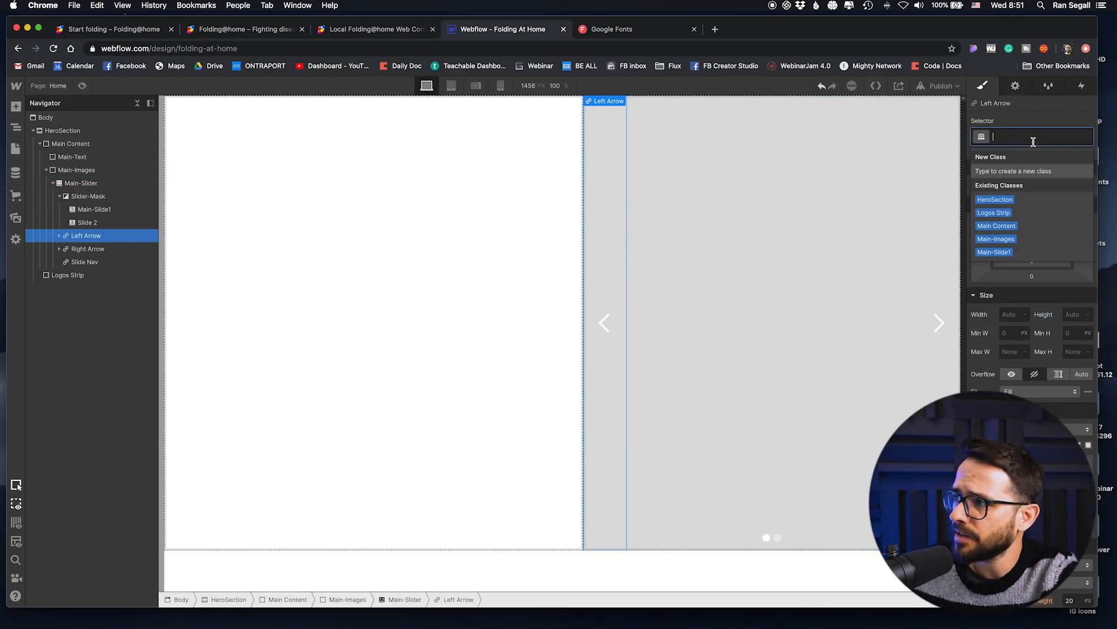
text(der-Arrow)
key(Return)
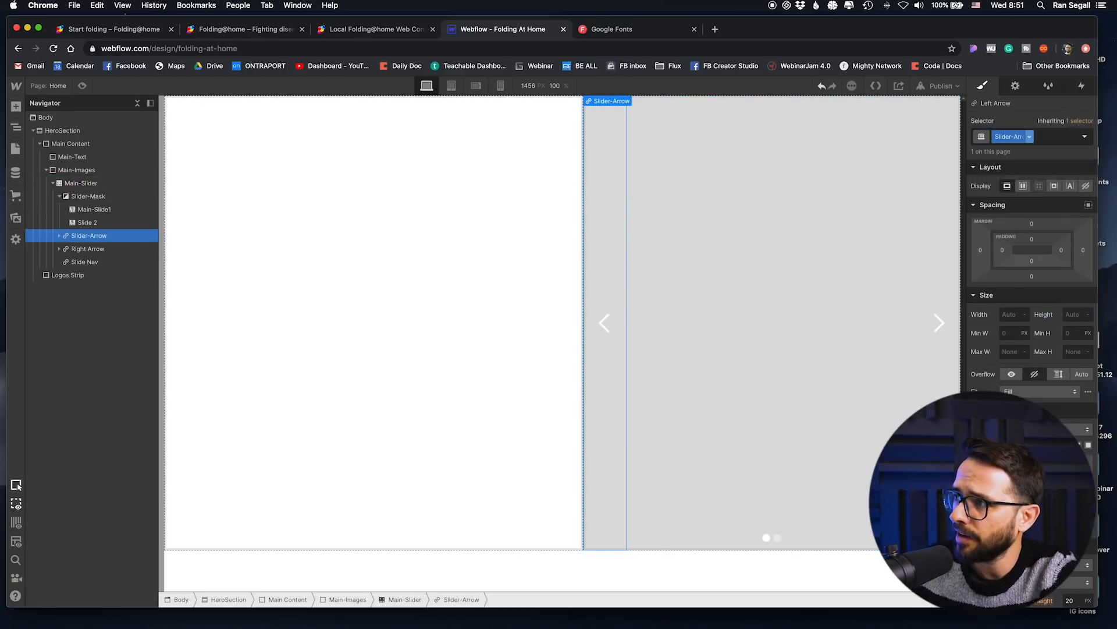
click(1087, 187)
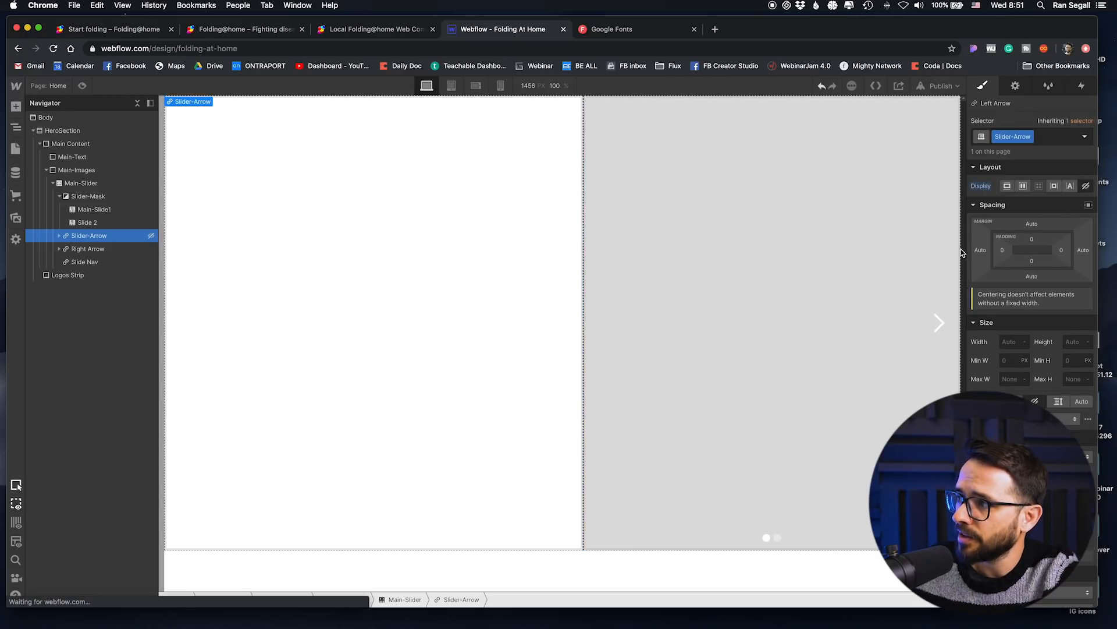
Step: Apply the existing Slider-Arrow class to the slider's right arrow
click(941, 279)
click(1040, 137)
text(arro)
key(Down)
key(Return)
Step: Apply the existing Slider-Arrow class to the Slide Nav
click(733, 537)
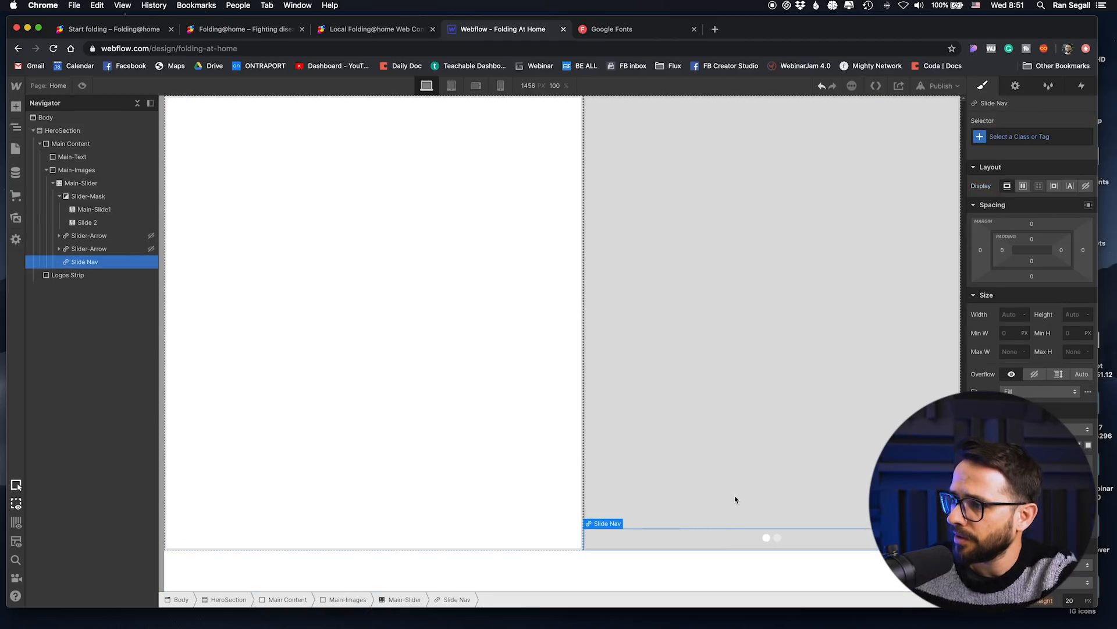
click(1025, 135)
text(sli)
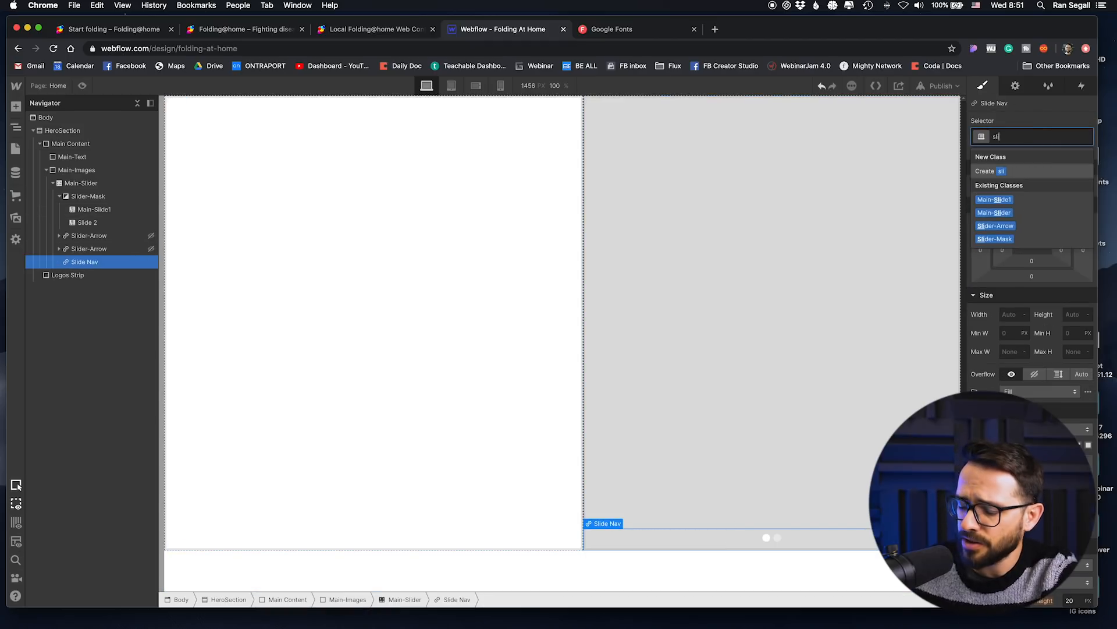
key(Down)
key(Down)
key(Down)
key(Return)
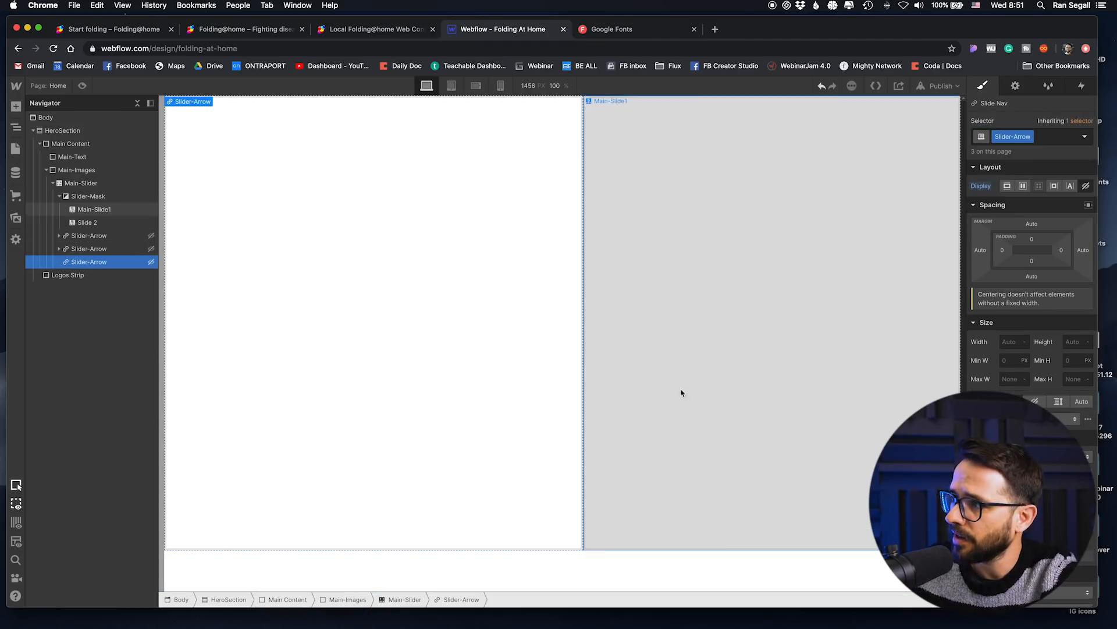
Step: Remove the Main-Slide1 class from the slider's first slide
click(95, 211)
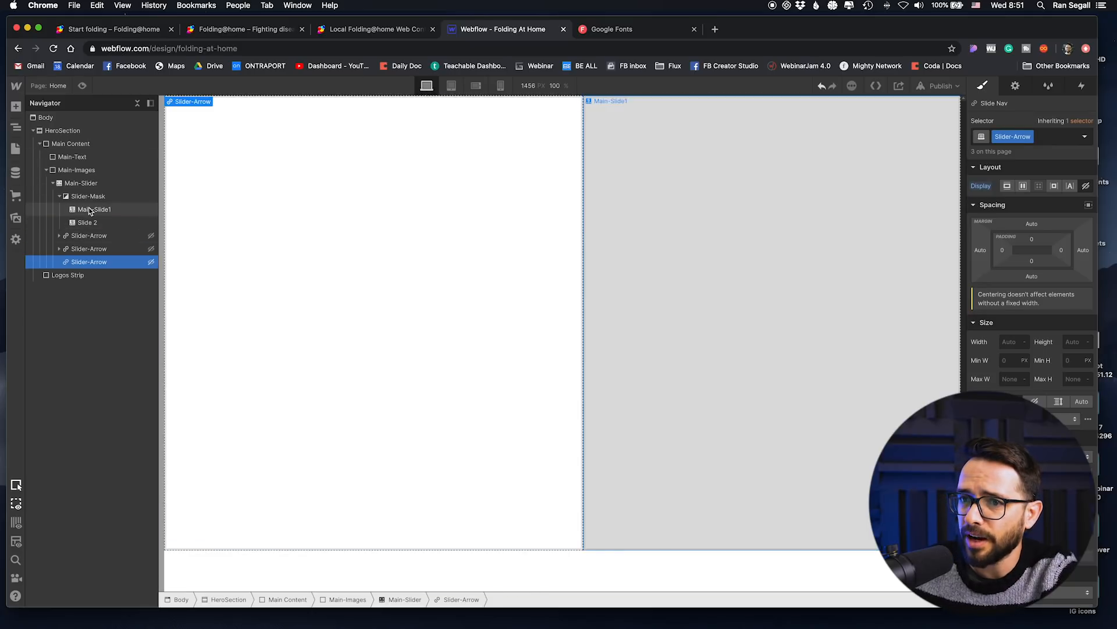
click(1059, 142)
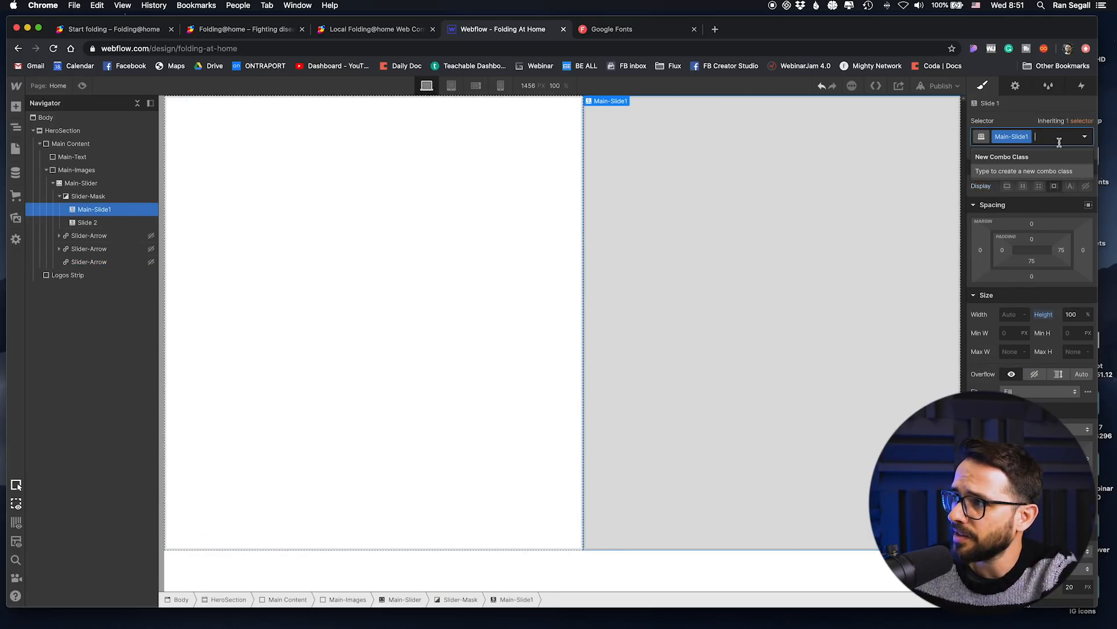
key(BackSpace)
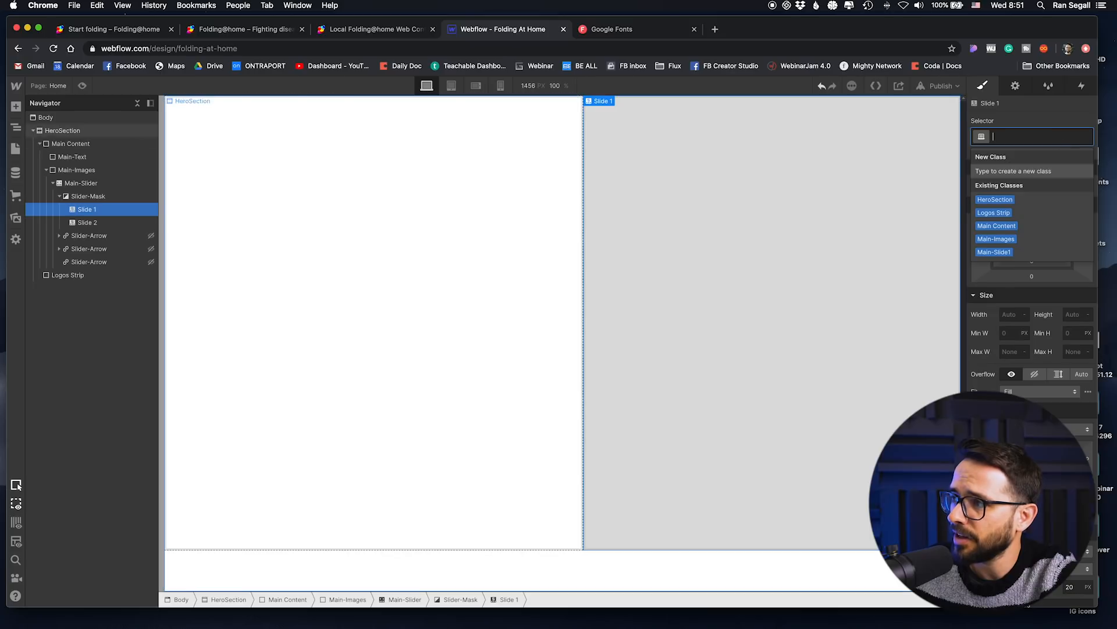
click(85, 209)
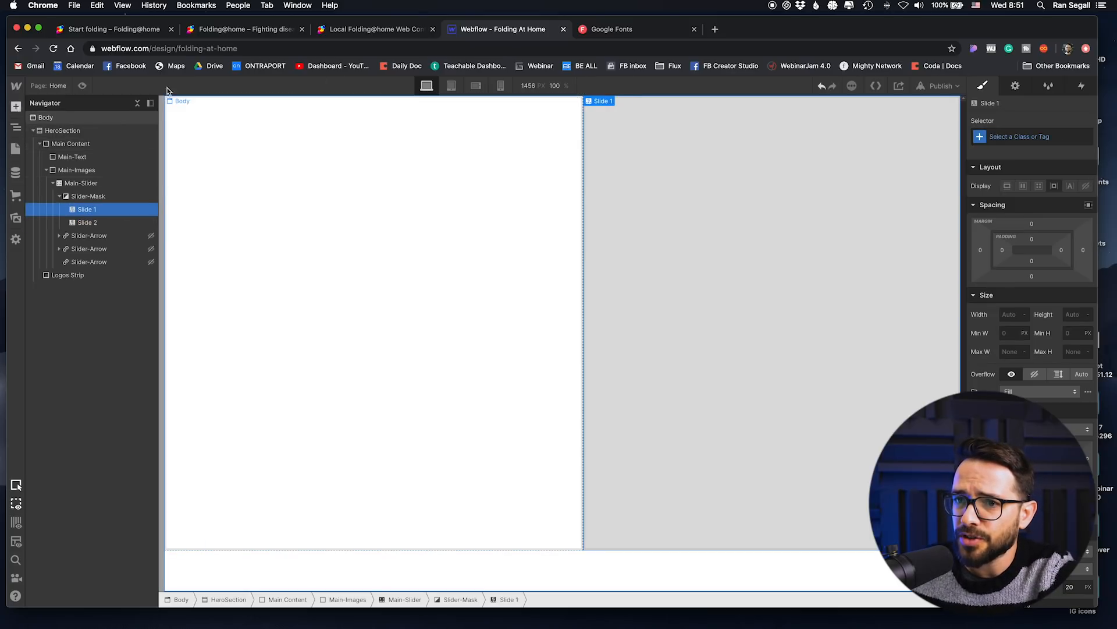
Step: Open Unsplash in a new browser tab and search its photos for "home laptop"
click(717, 27)
text(unsp)
key(Return)
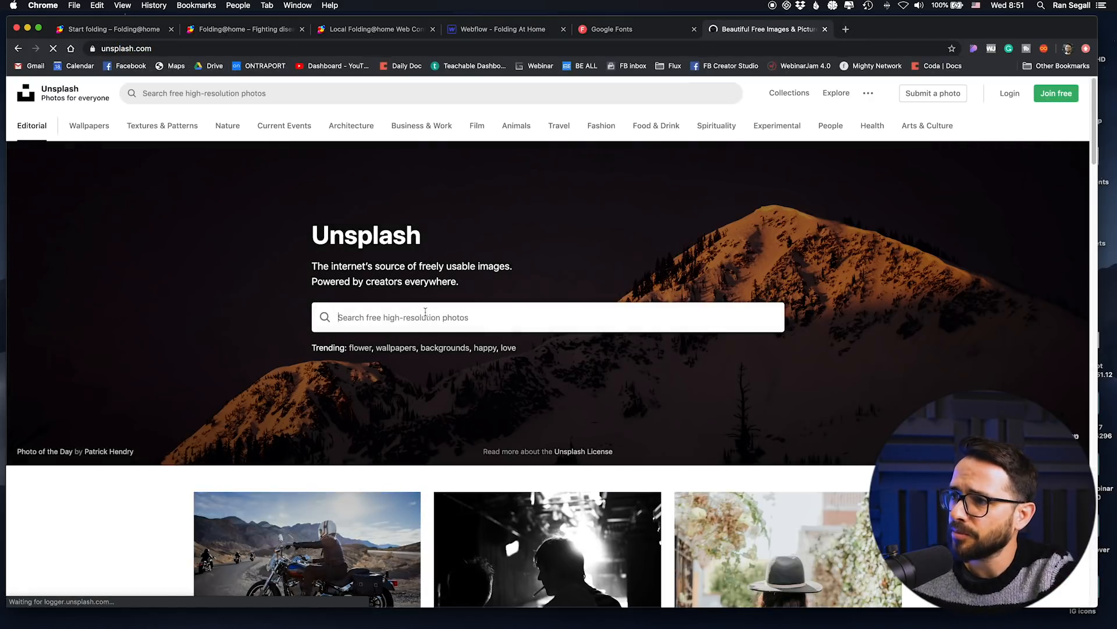
text(home lapto)
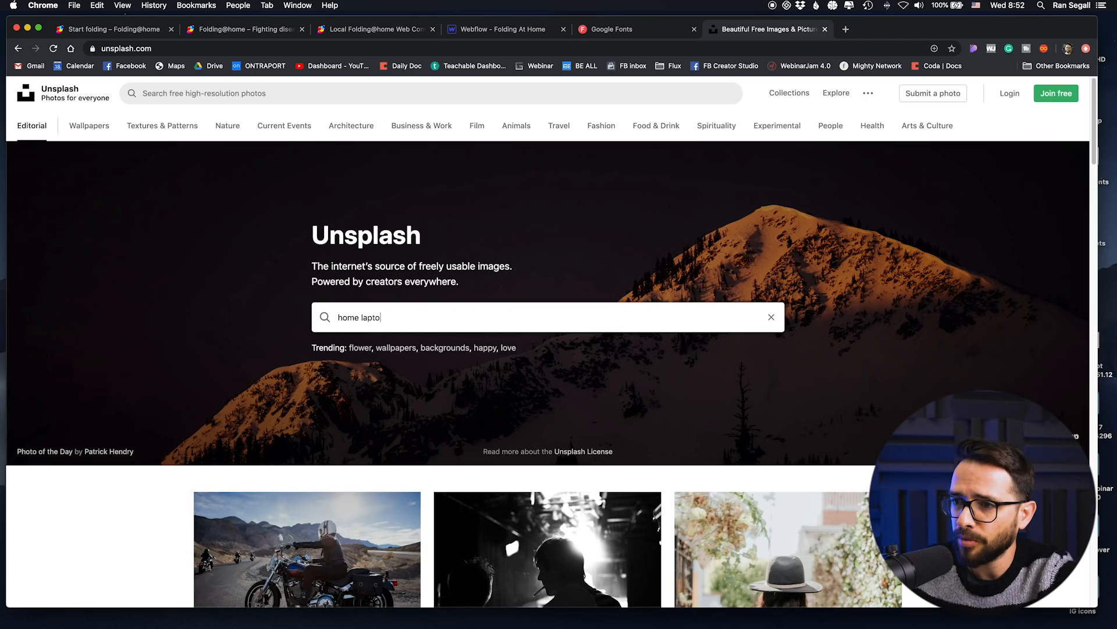
text(p)
key(Return)
Step: Browse the photo results for slide images and view the MacBook Air beside the gold-colored study lamp
scroll(466, 396, down, 5)
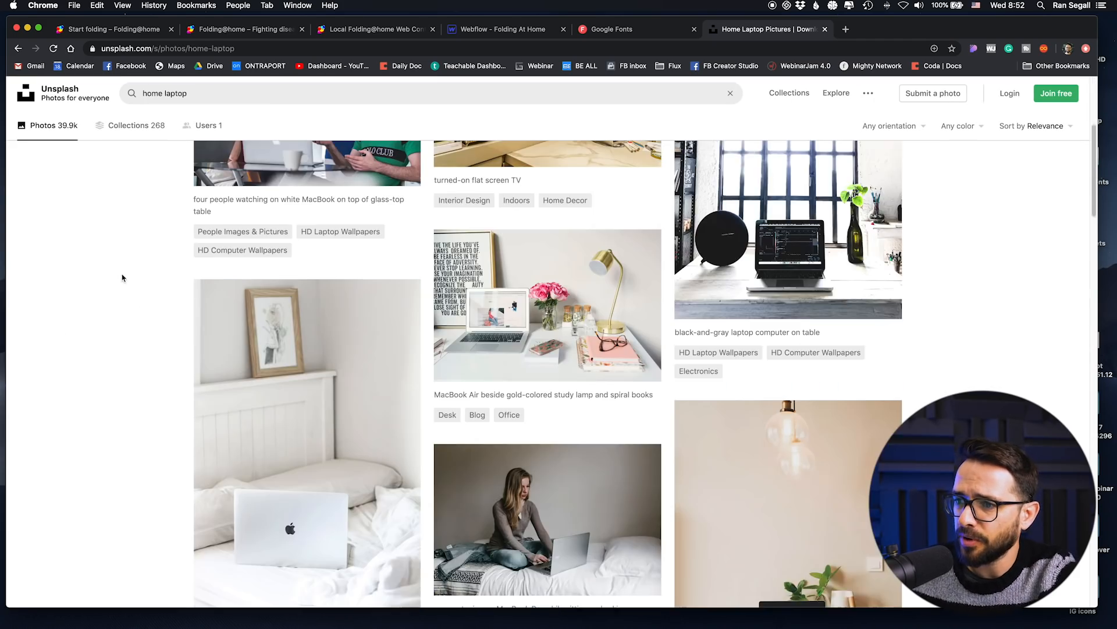
scroll(466, 395, up, 1)
click(466, 396)
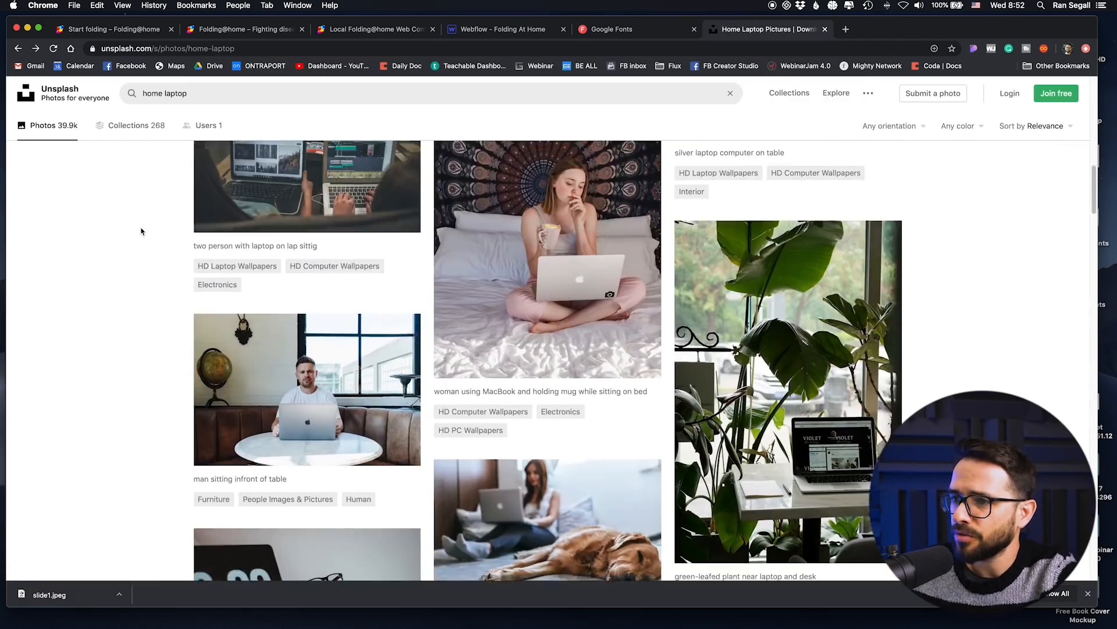
click(547, 524)
click(18, 88)
scroll(127, 255, down, 15)
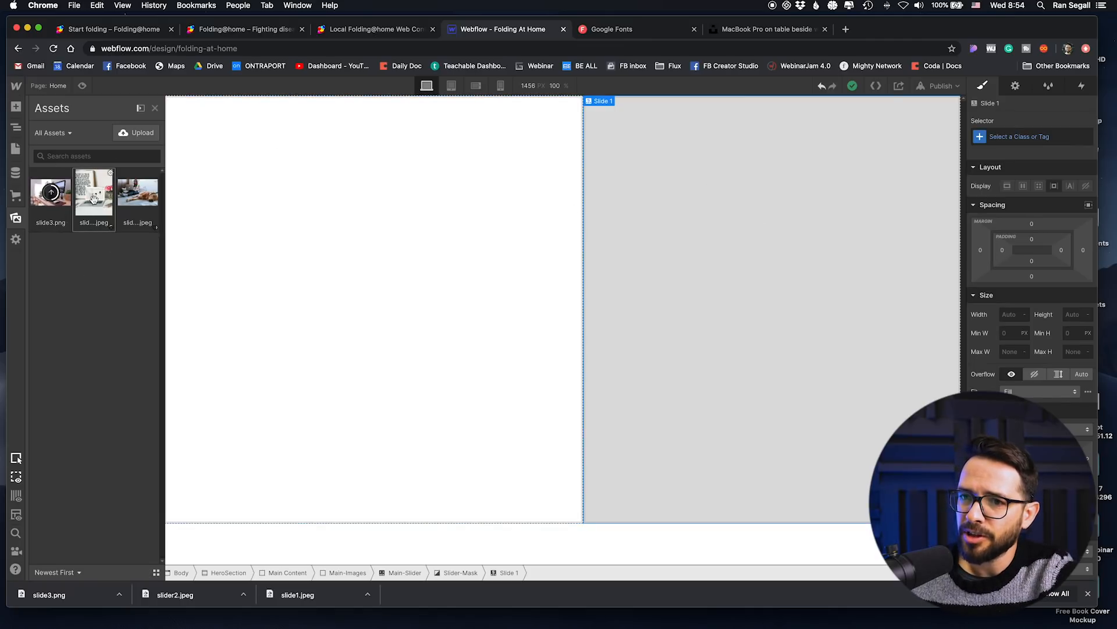
Step: Place the uploaded slide1.jpeg image inside Slide 1 and give it the class slider-Image
drag(93, 200, 714, 217)
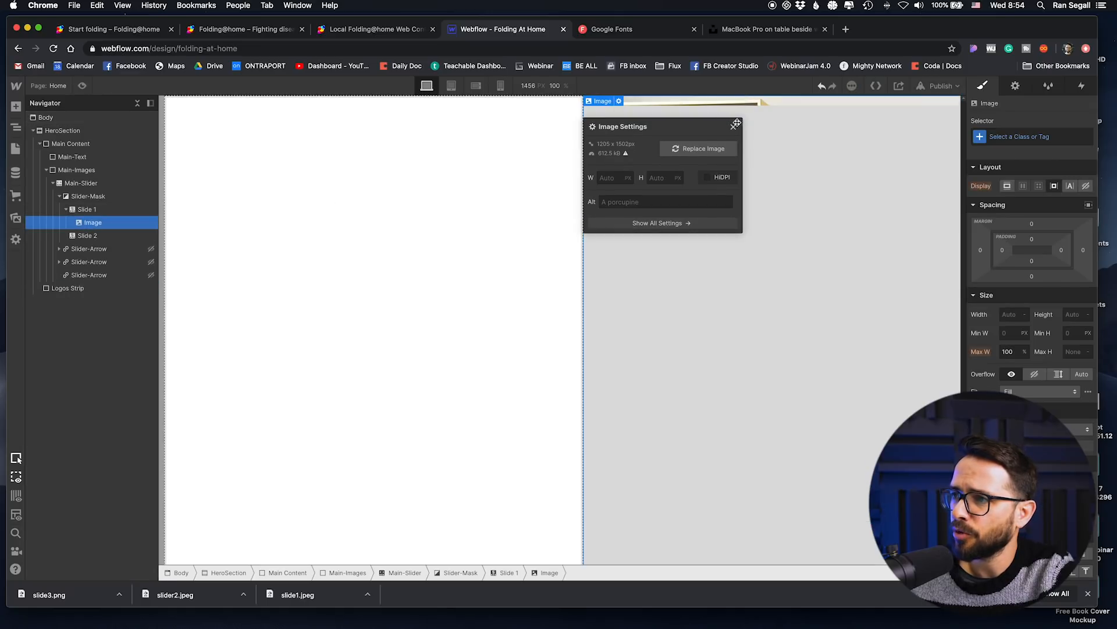
click(734, 115)
click(1011, 135)
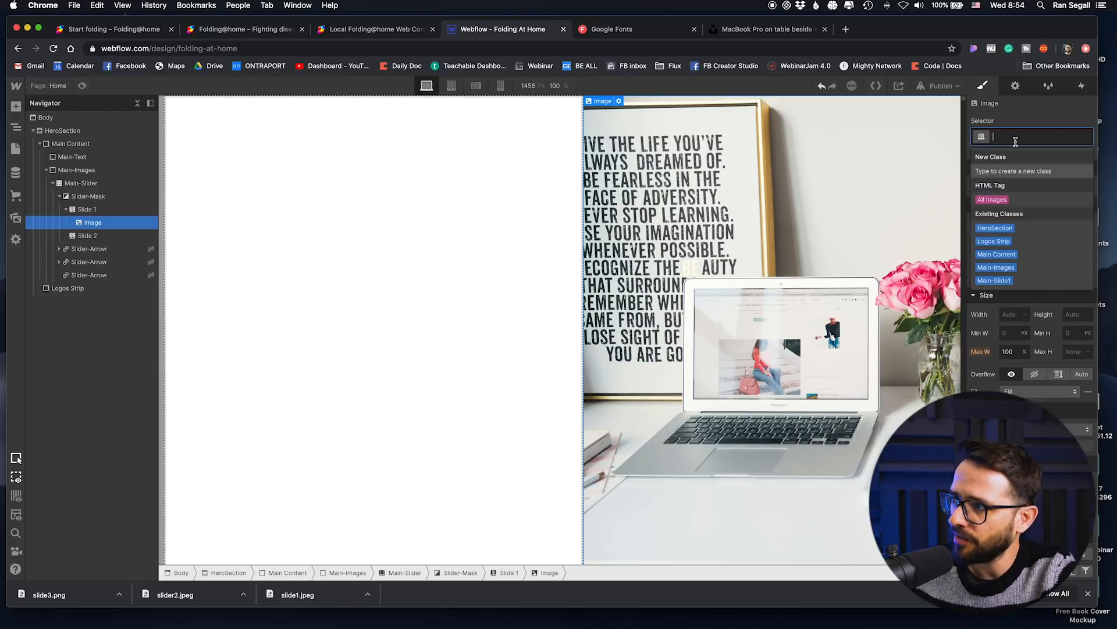
text(sl)
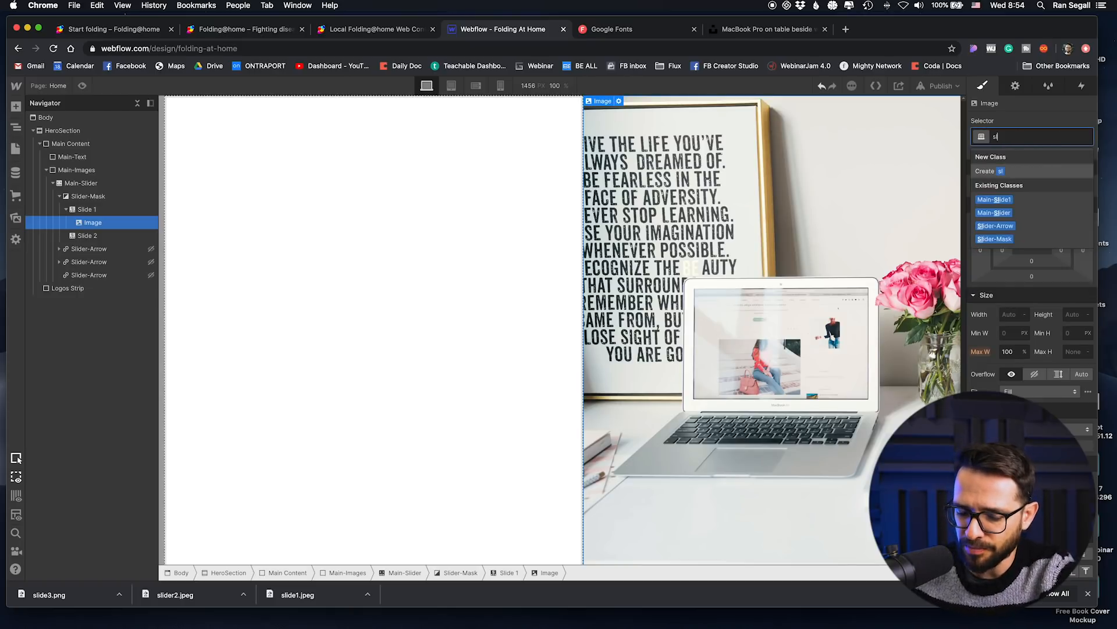
text(ider-Imag)
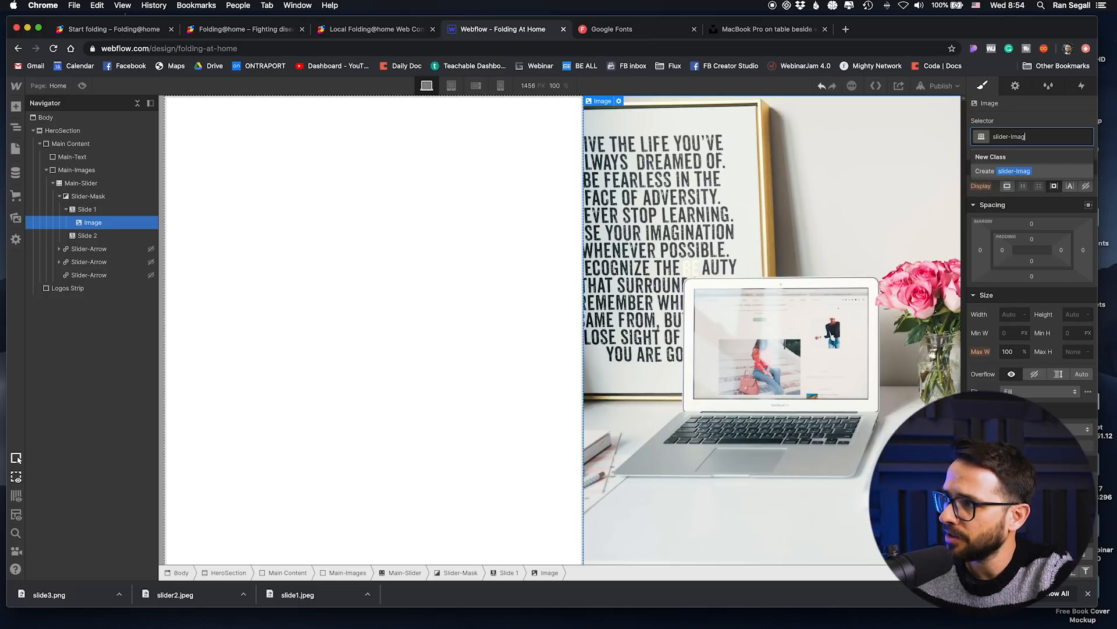
text(e)
key(Return)
Step: Set the slider-Image's width and height to 100%, its fit to Cover, and adjust the fit position
click(1006, 314)
text(100%)
key(Tab)
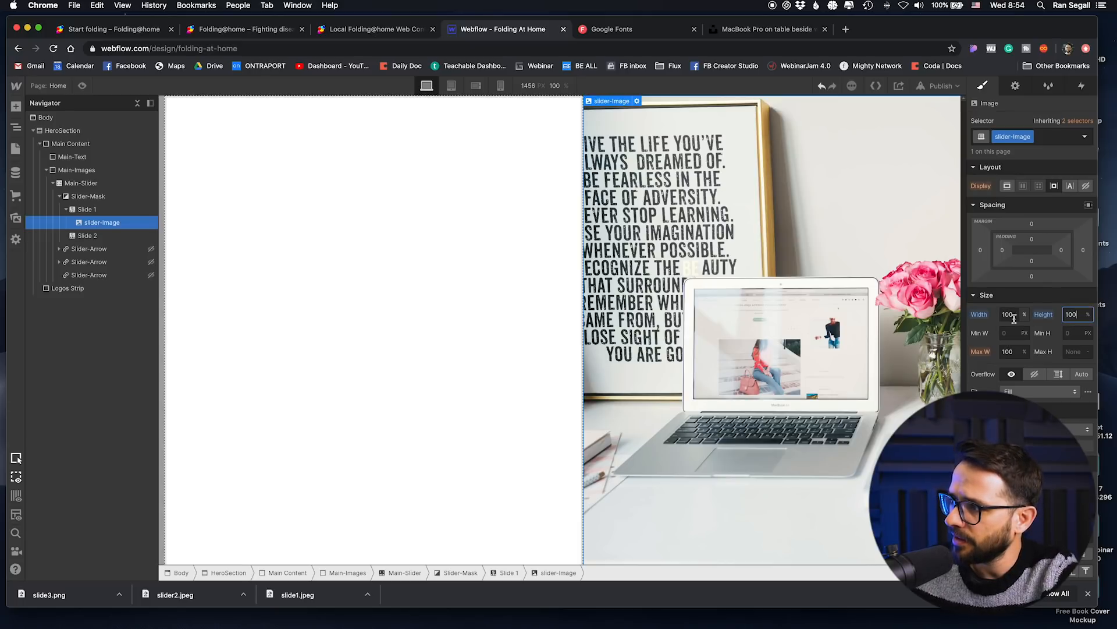
click(1010, 390)
click(1019, 418)
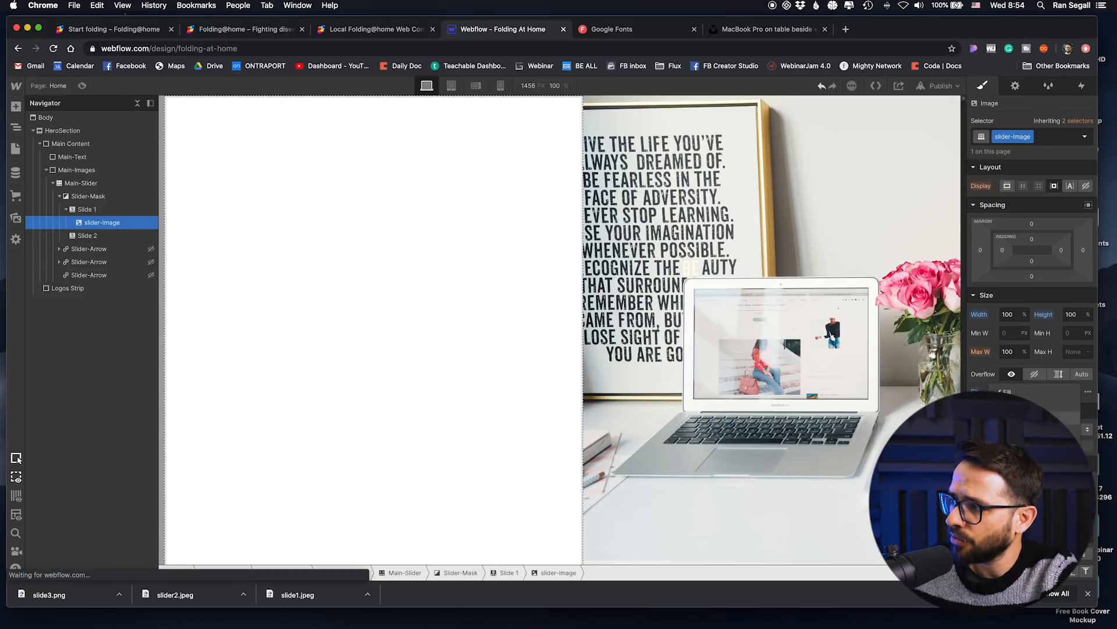
click(1088, 392)
click(1003, 376)
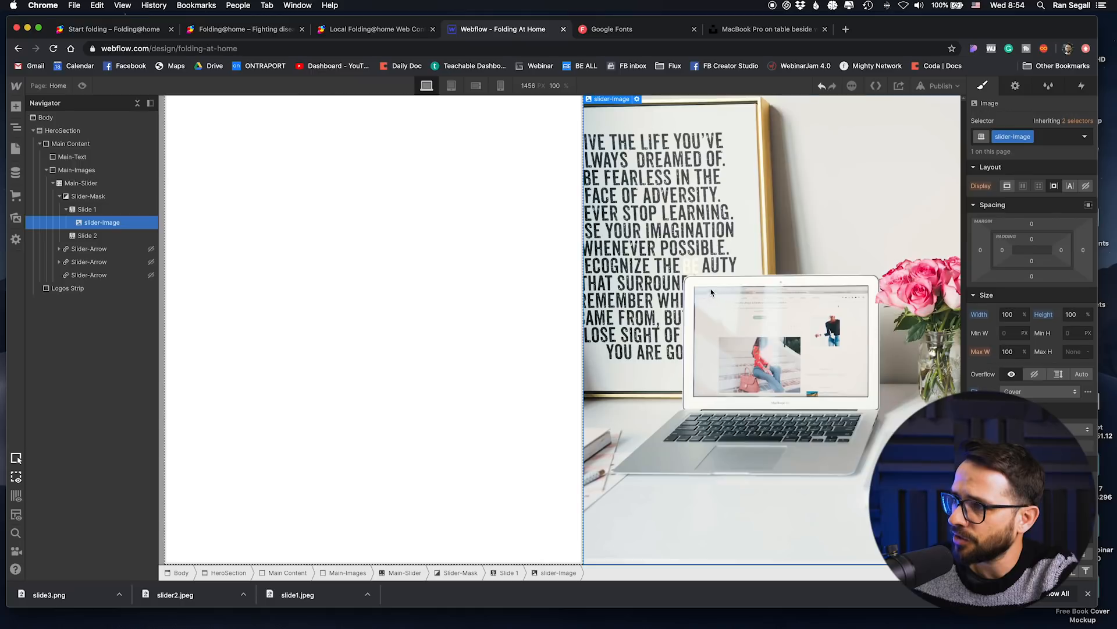
Step: Copy the slider-Image into Slide 2 and replace the copy's picture with slide3.png
click(89, 235)
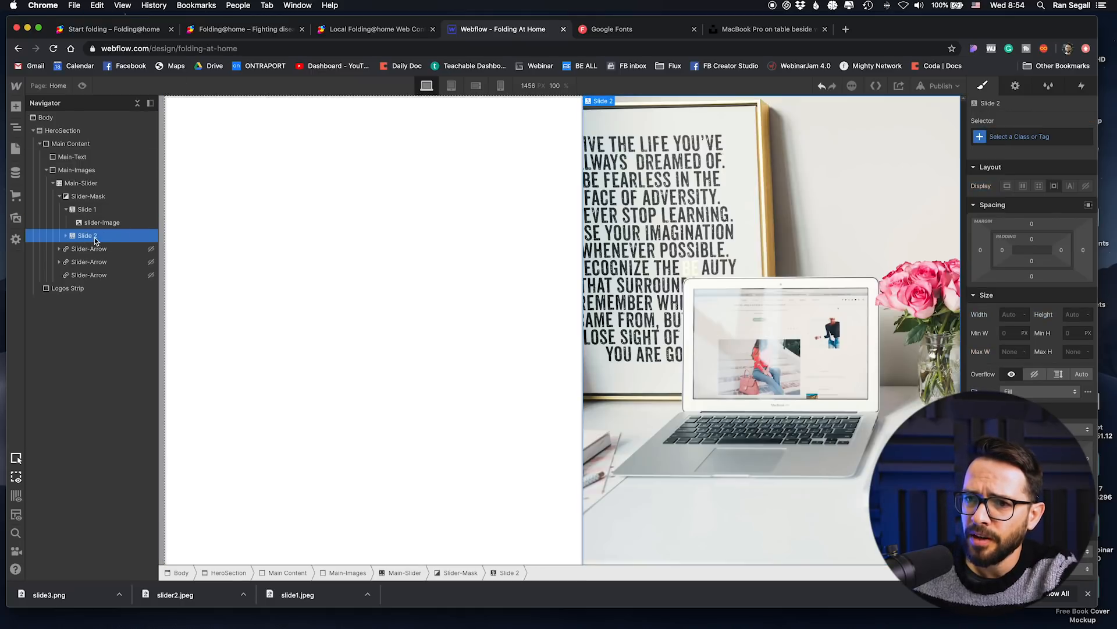
click(65, 236)
click(102, 248)
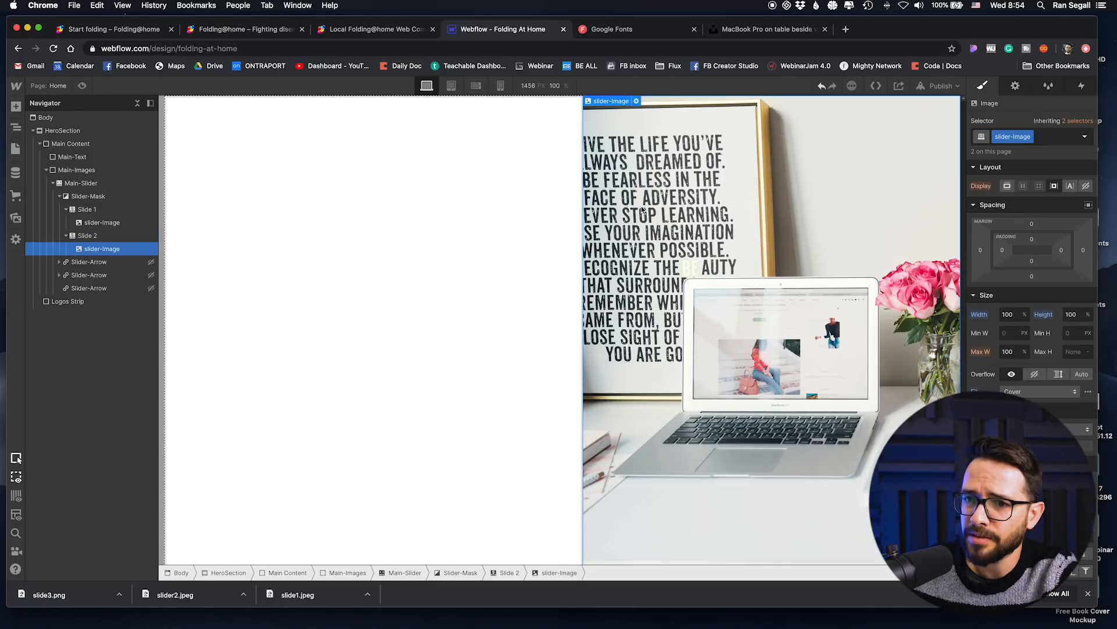
click(636, 101)
click(704, 147)
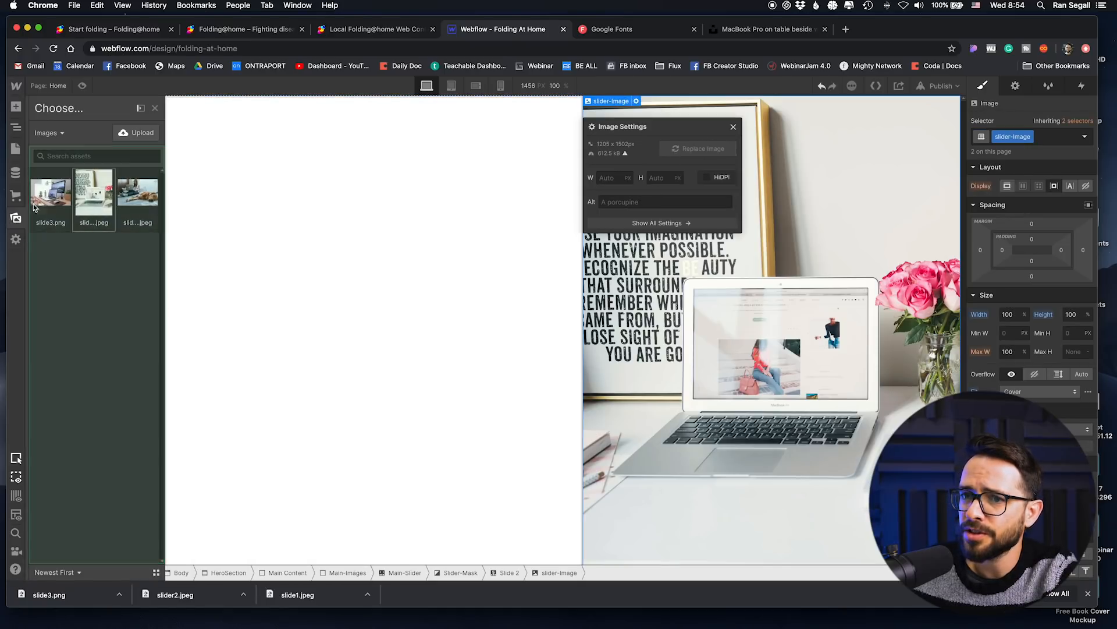
click(48, 200)
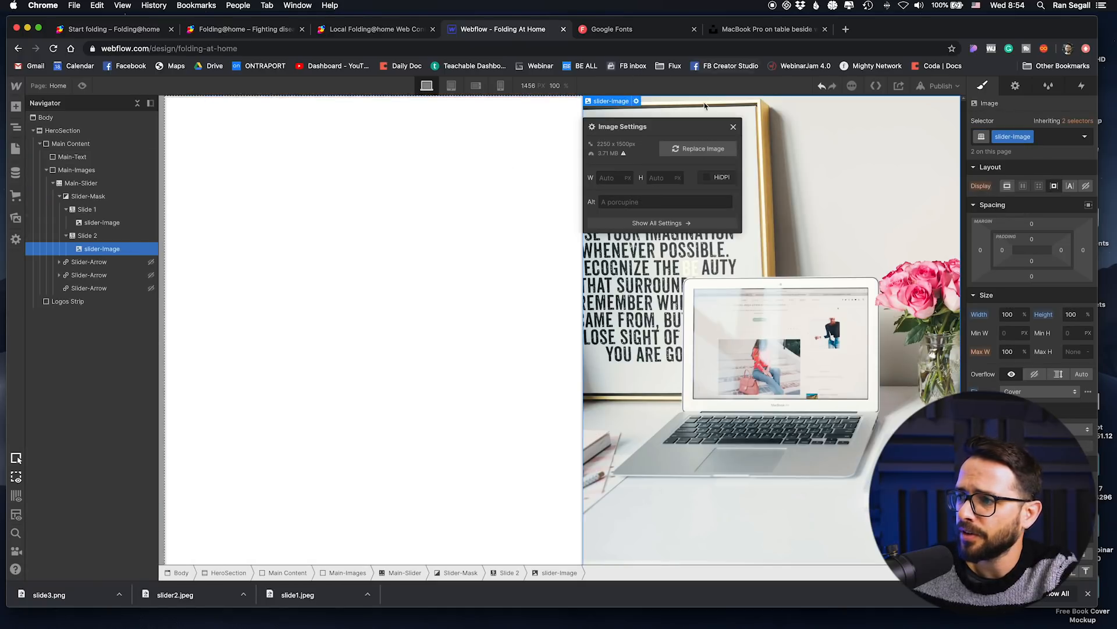
click(734, 127)
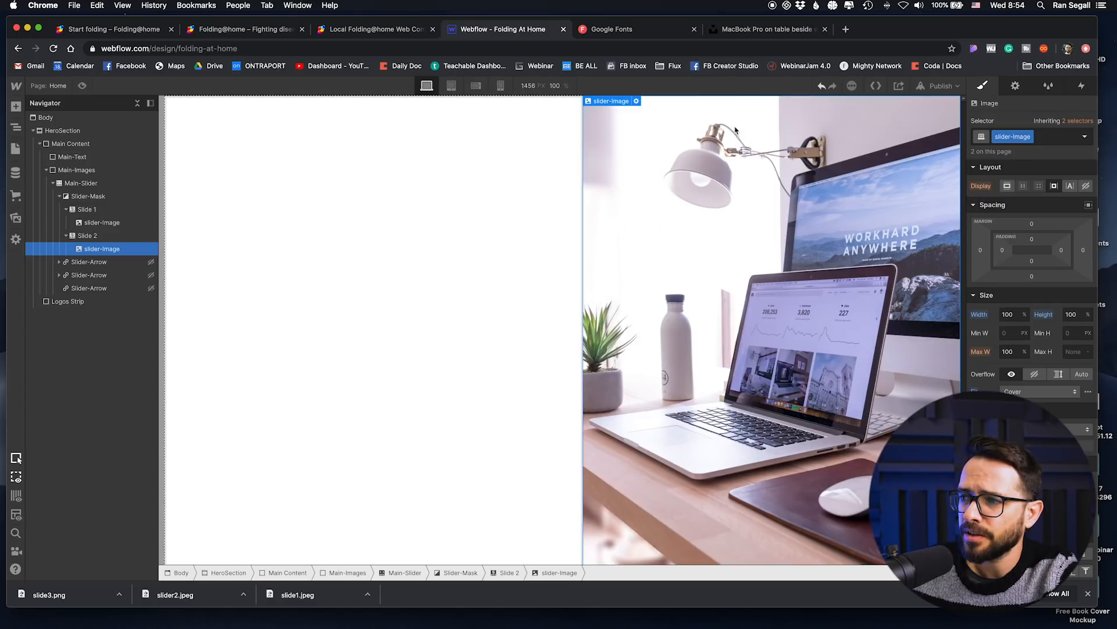
Step: Add a third slide to the Main-Slider
click(100, 193)
click(82, 183)
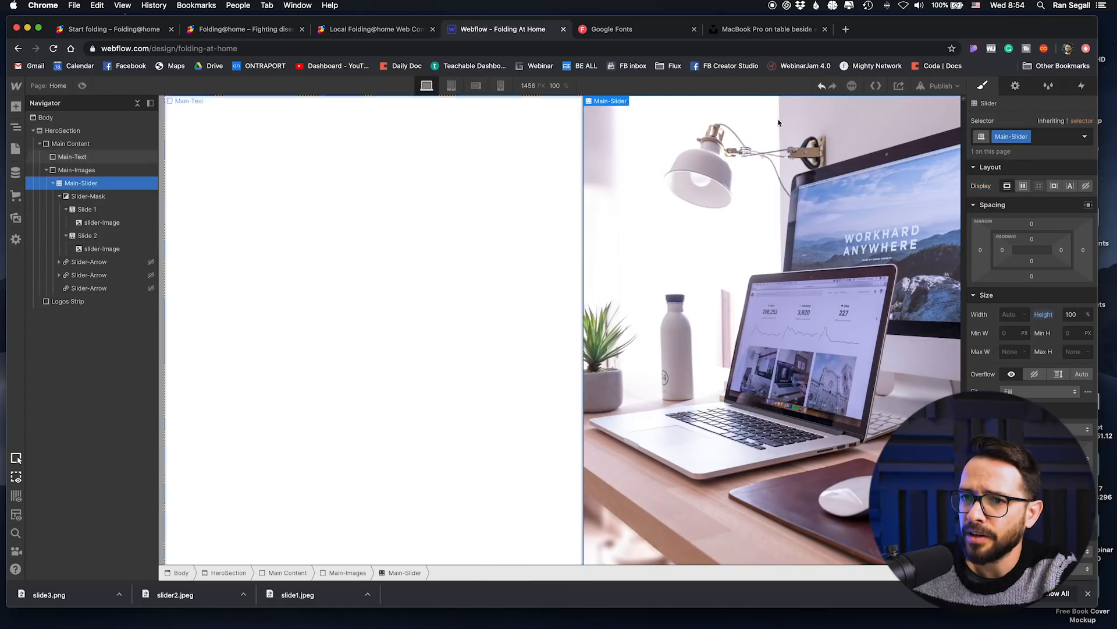
click(1015, 85)
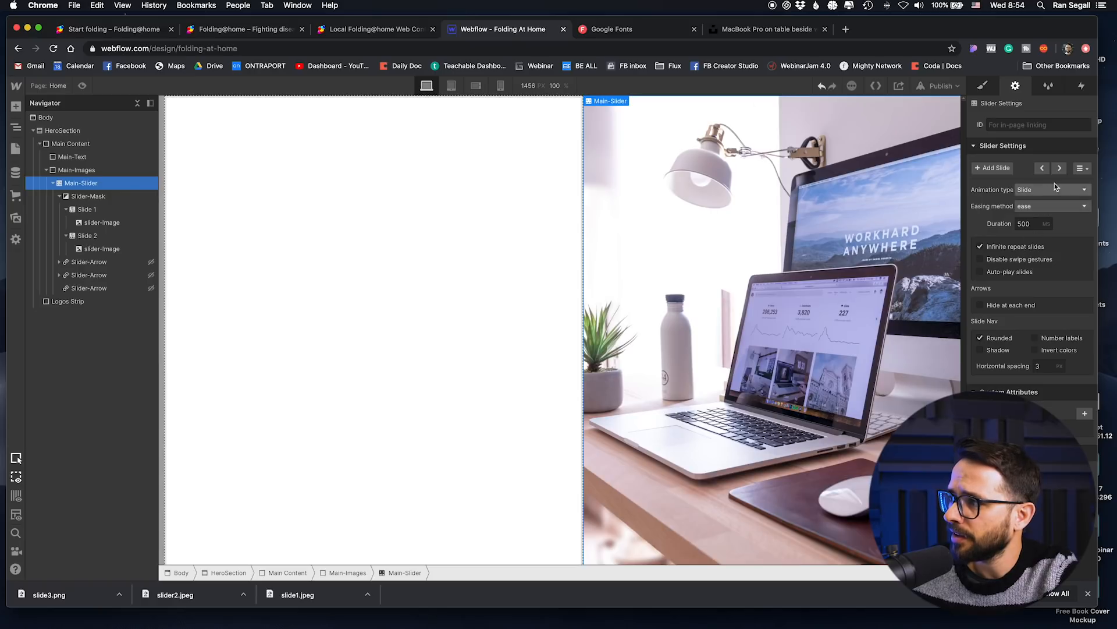
click(984, 168)
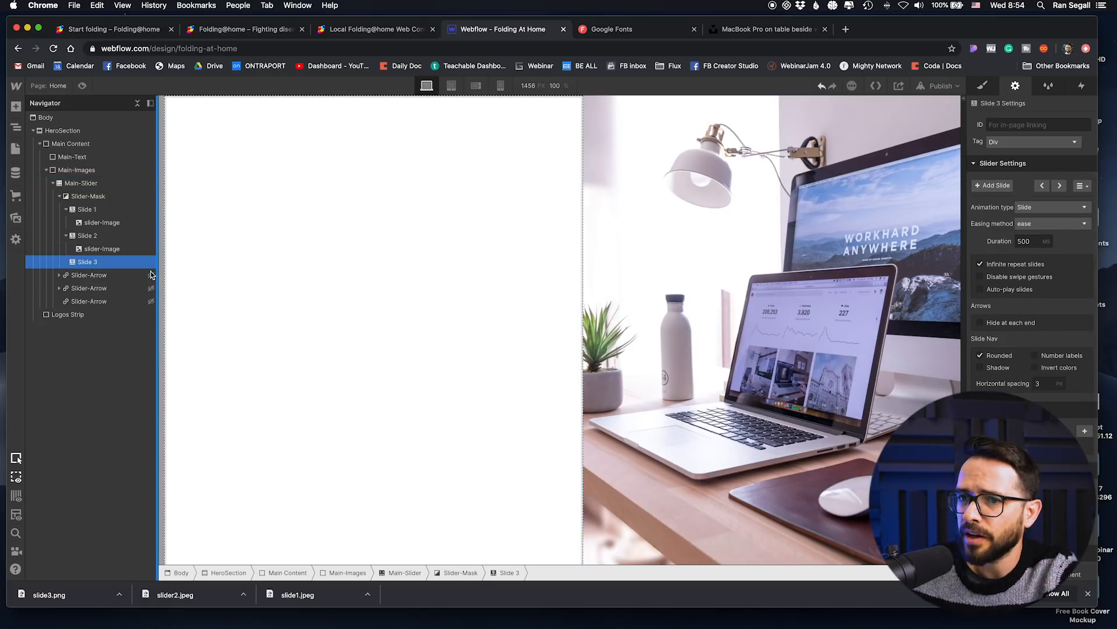
Step: Copy the slider-Image into Slide 3 and replace the copy's picture with slider2.jpeg
click(66, 262)
click(91, 278)
double_click(784, 266)
click(704, 149)
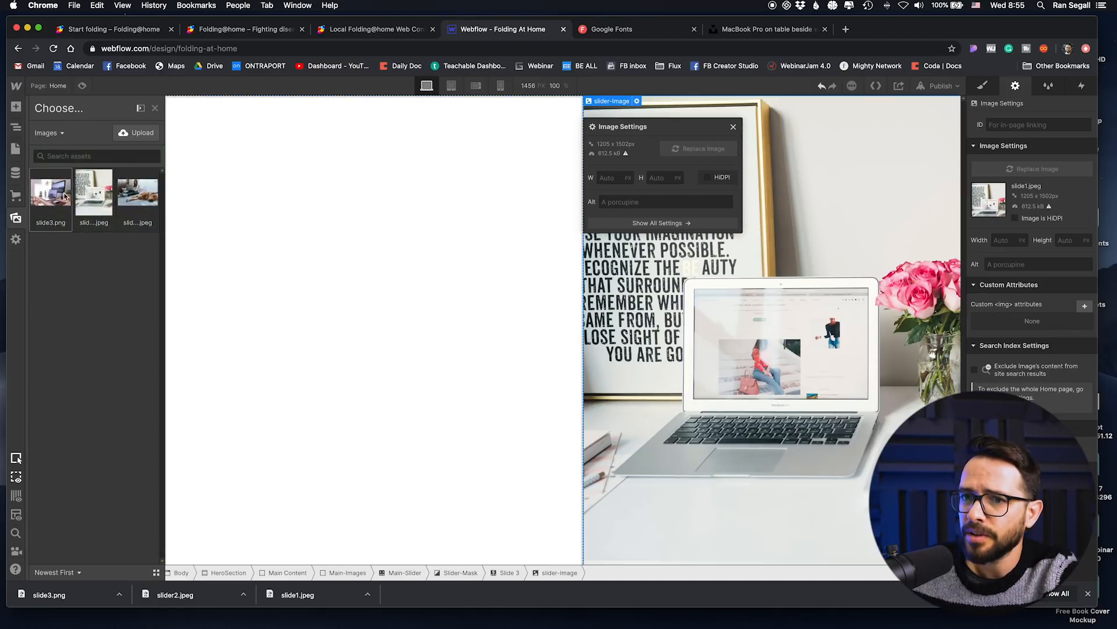
click(145, 194)
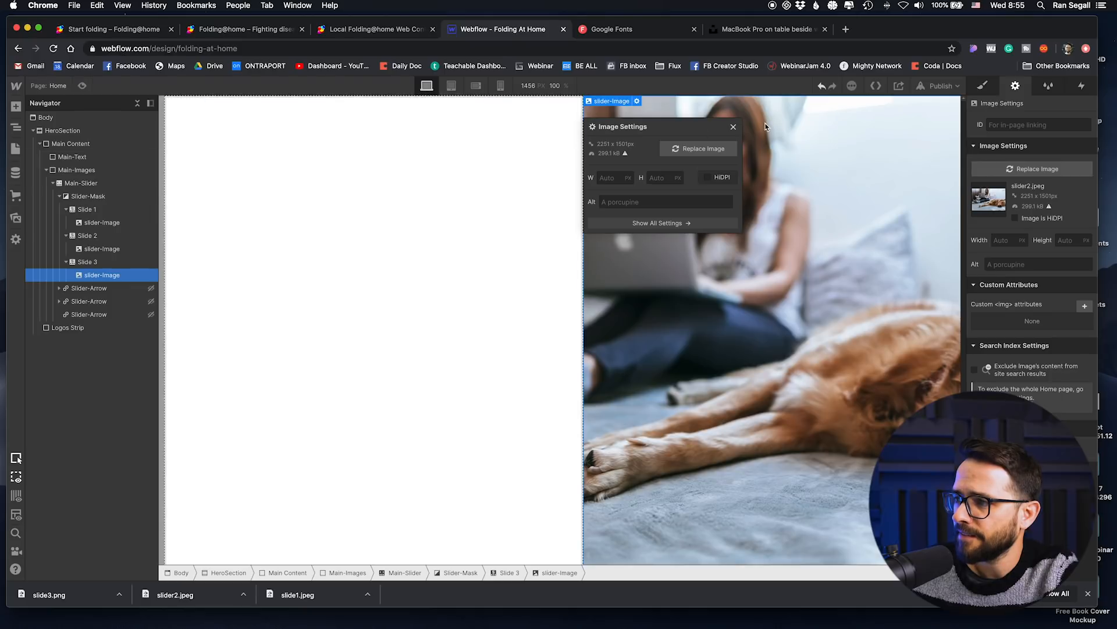
click(734, 127)
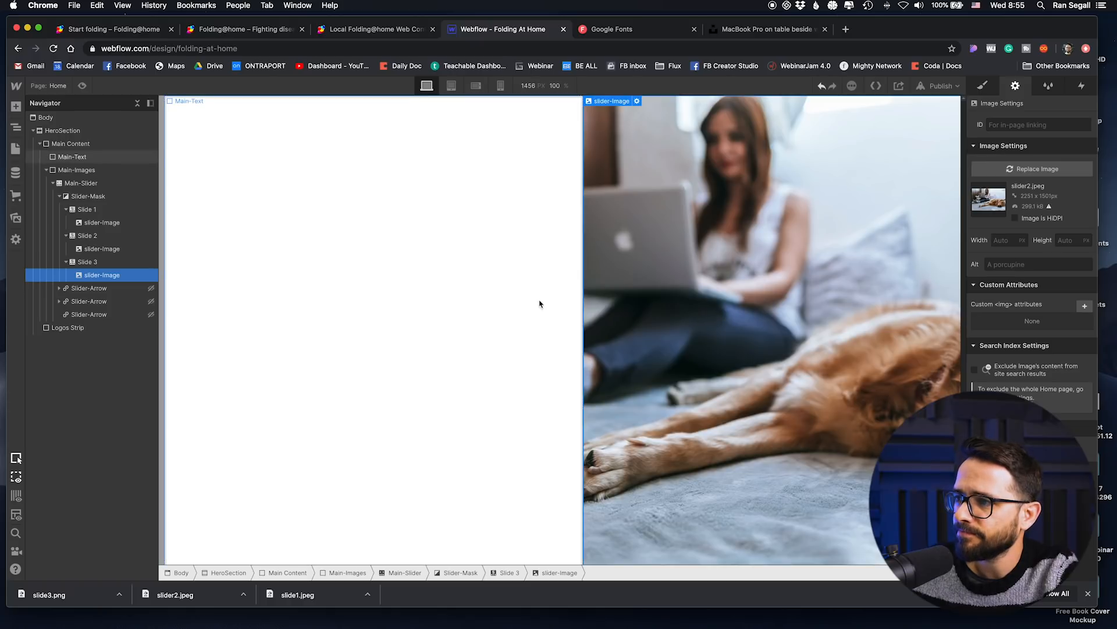
Step: Preview the page to check the image slider
click(82, 85)
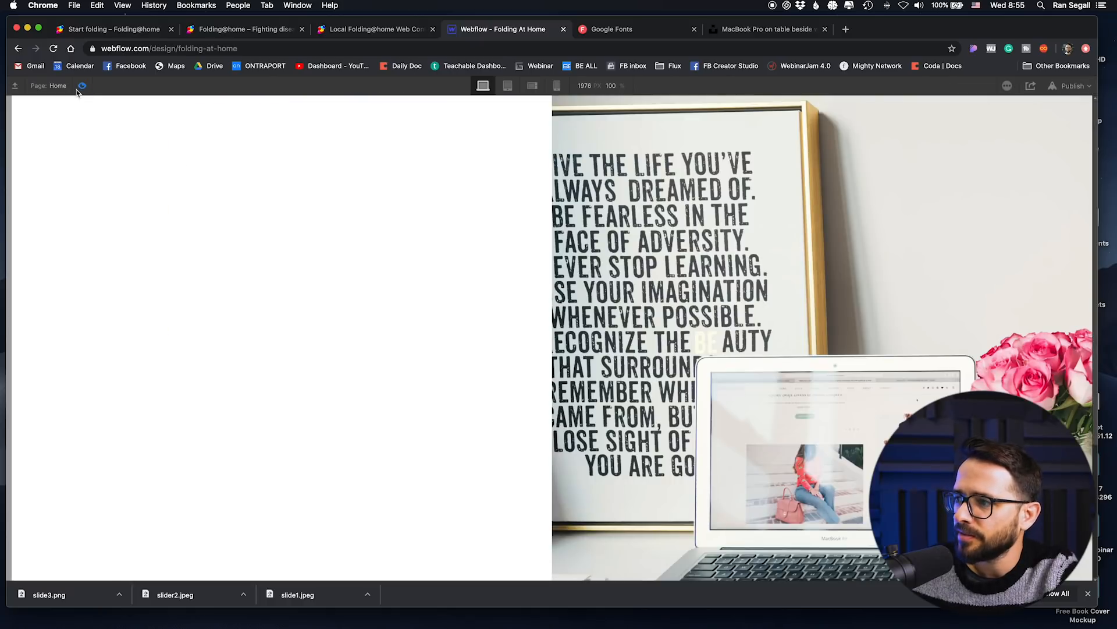
Step: Leave the preview and add a Dog-image combo class to the slider-Image in Slide 3
click(81, 86)
click(101, 249)
click(104, 222)
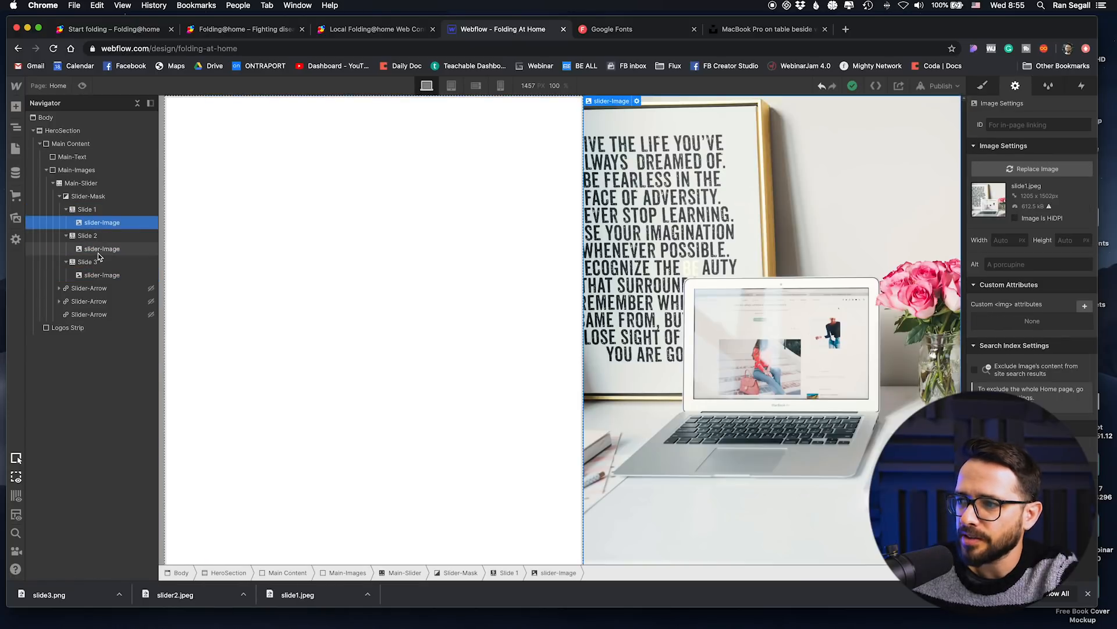
click(100, 249)
click(98, 274)
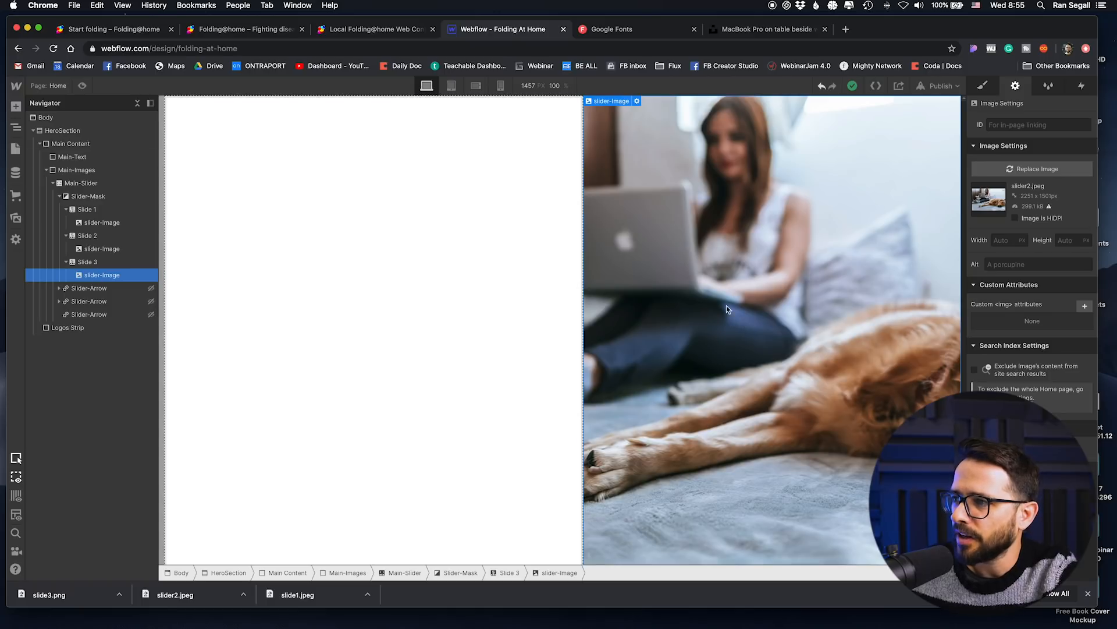
click(994, 86)
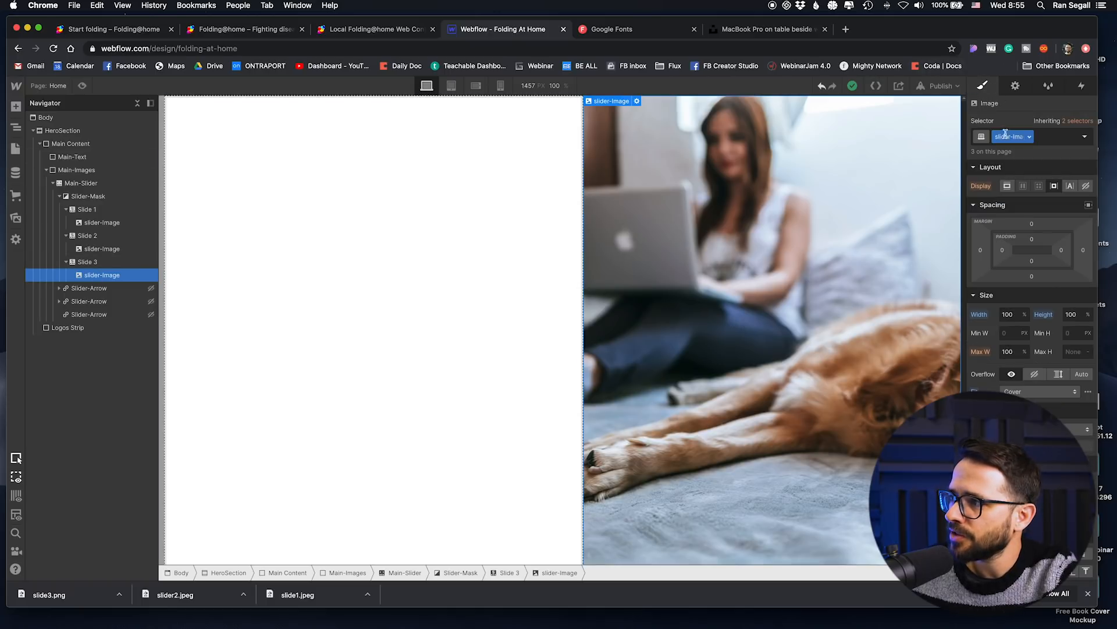
click(1053, 137)
text(Dog-)
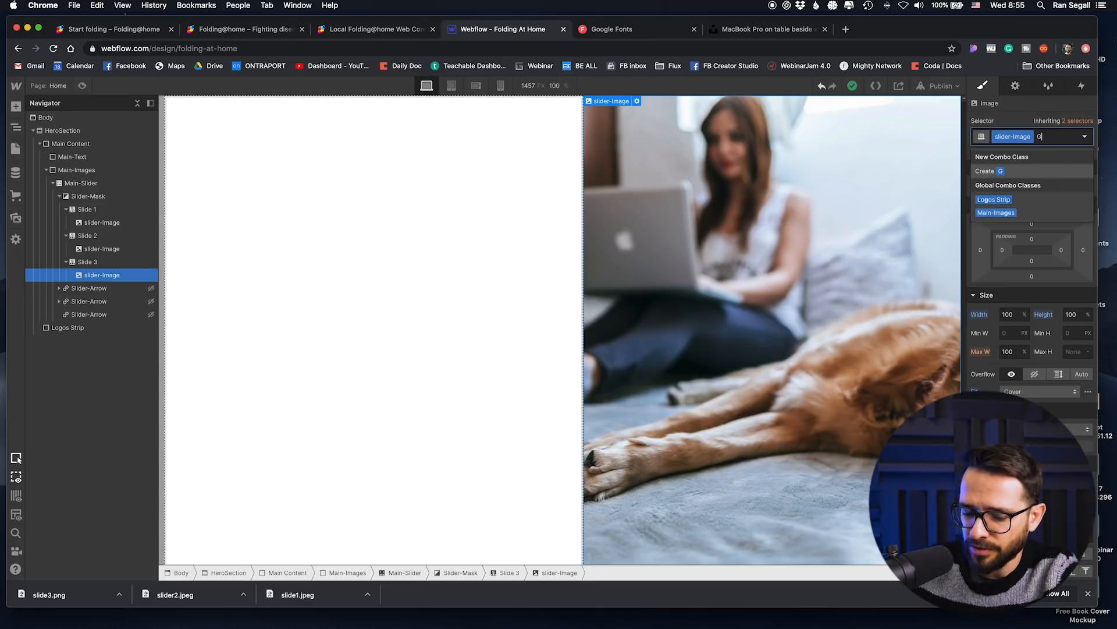
text(image)
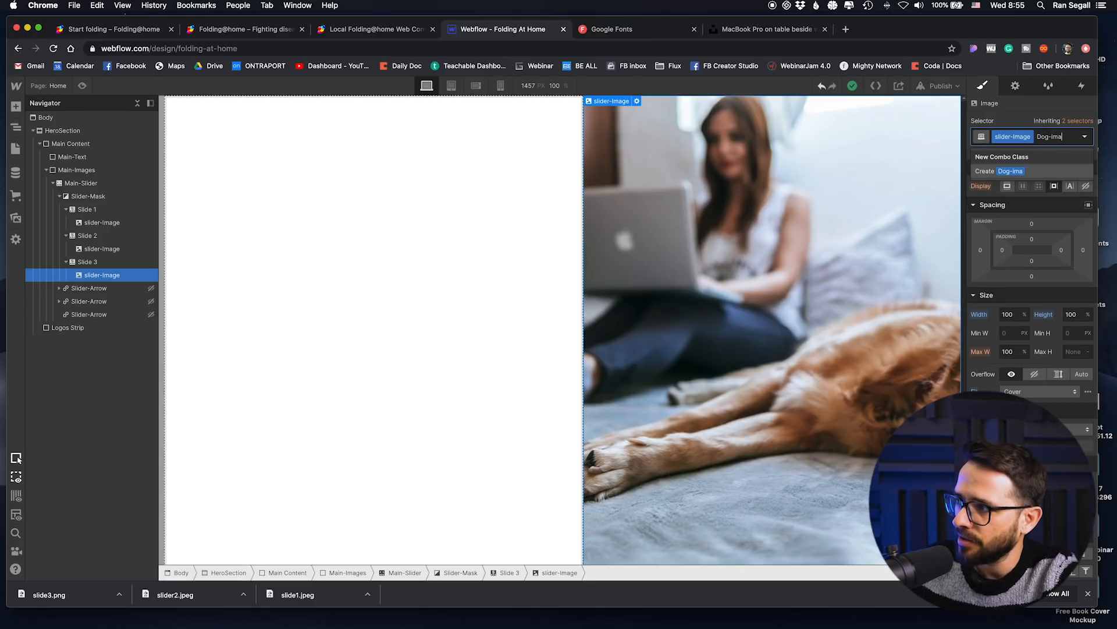
key(Return)
Step: Adjust the horizontal fit position of Slide 3's Dog-image so the picture shifts toward the dog
click(1088, 394)
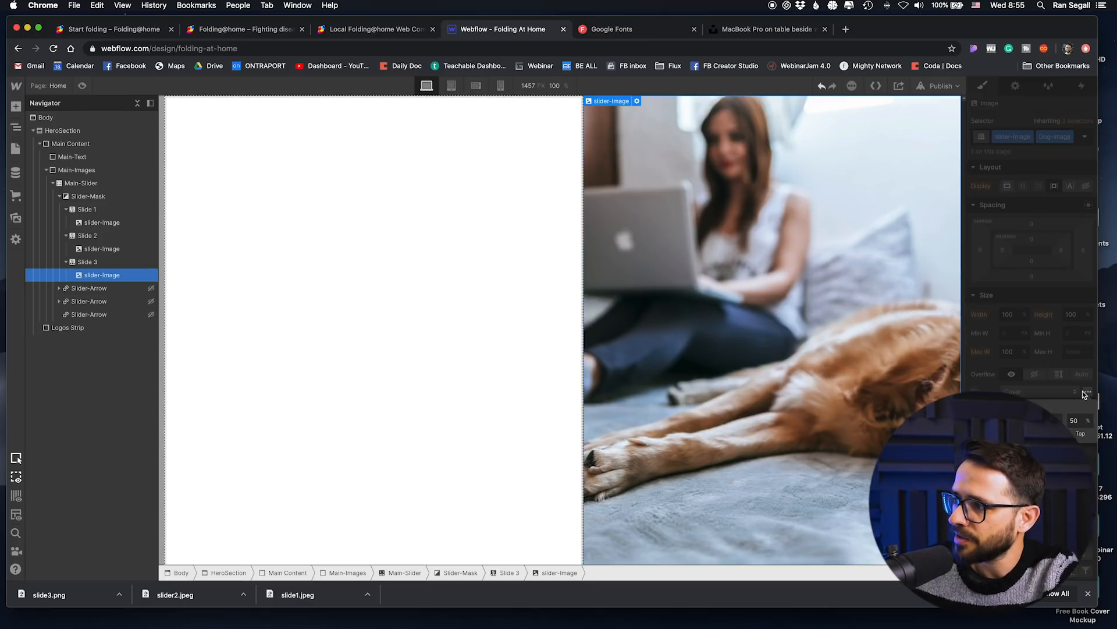
click(1007, 425)
click(1003, 425)
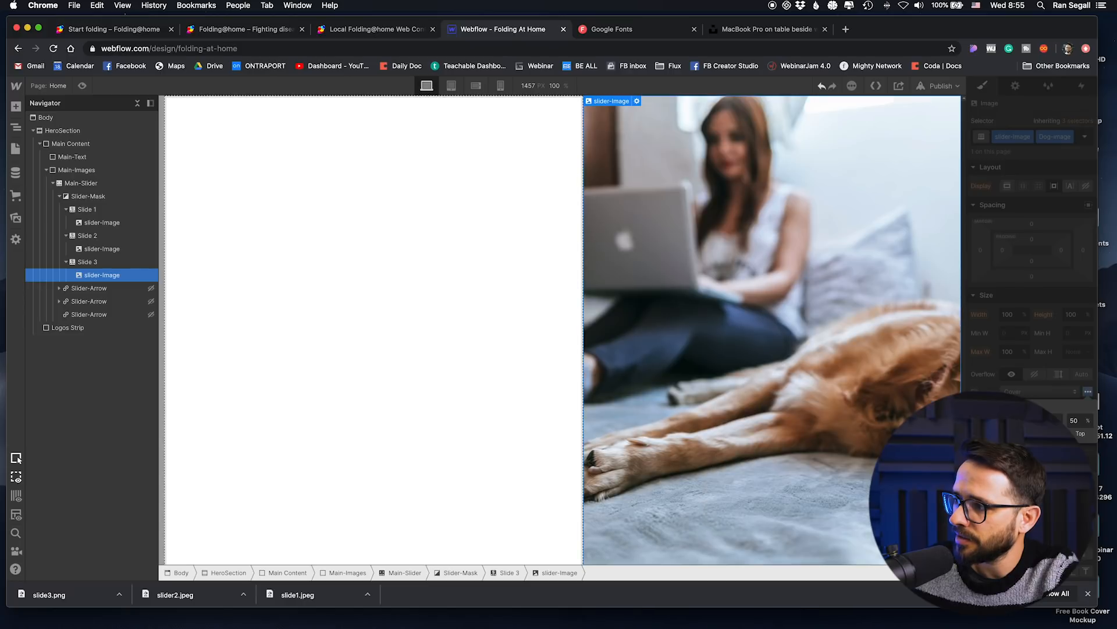
click(1015, 425)
click(1008, 426)
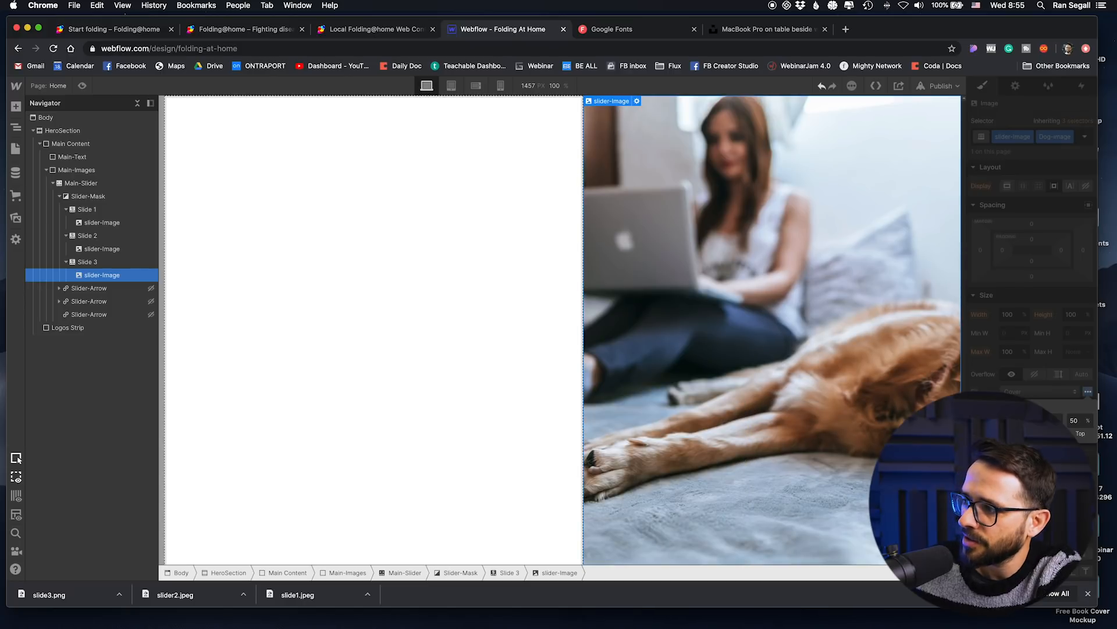
key(shift+Up)
key(shift+Up)
key(Up)
key(Up)
key(Up)
key(Up)
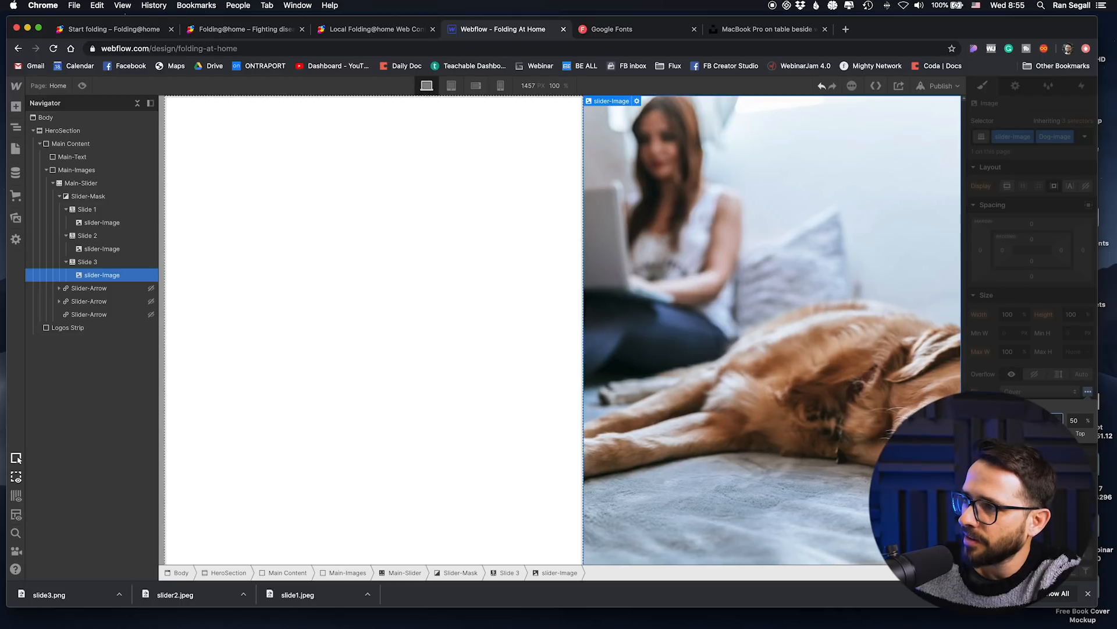
key(Down)
key(Down)
key(Down)
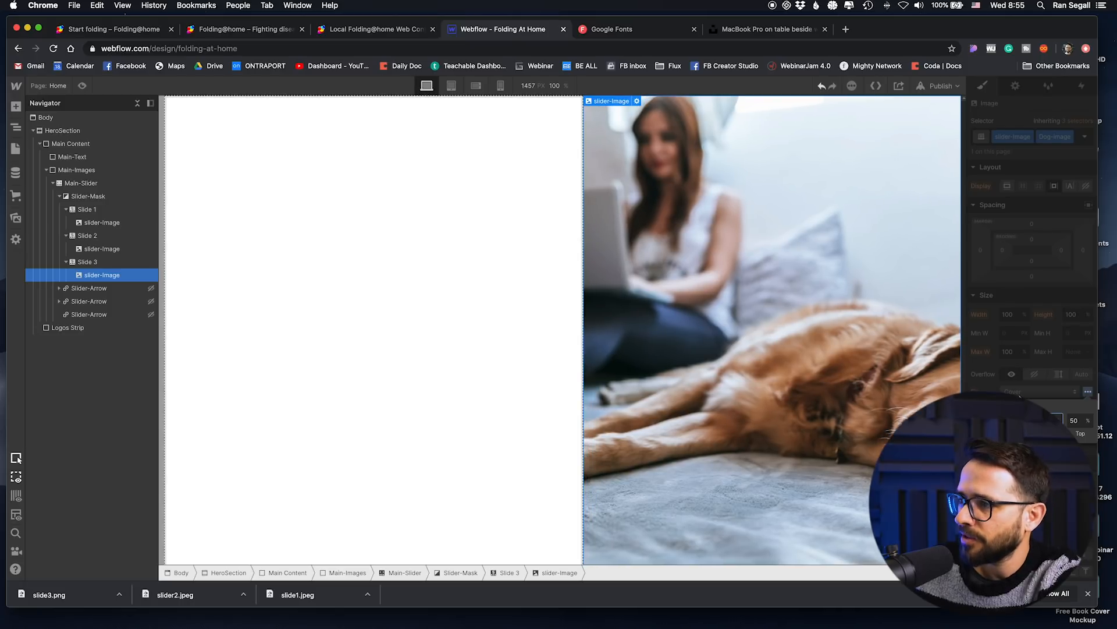
click(500, 357)
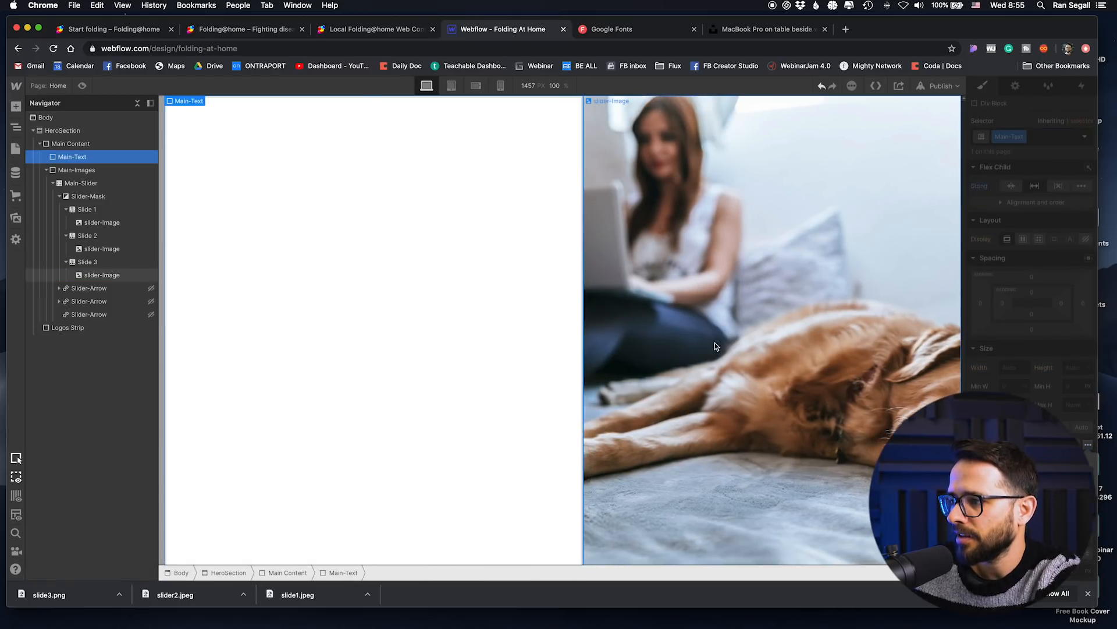
Step: Turn on auto-play for the Main-Slider and set its animation type to Cross Fade
click(81, 183)
click(1016, 86)
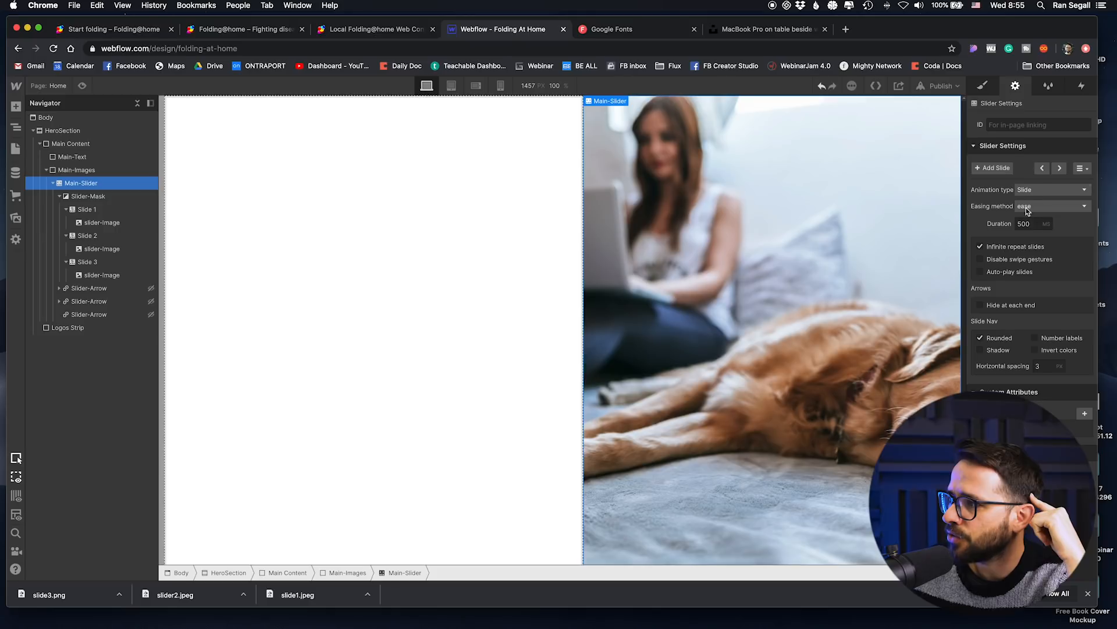
click(981, 272)
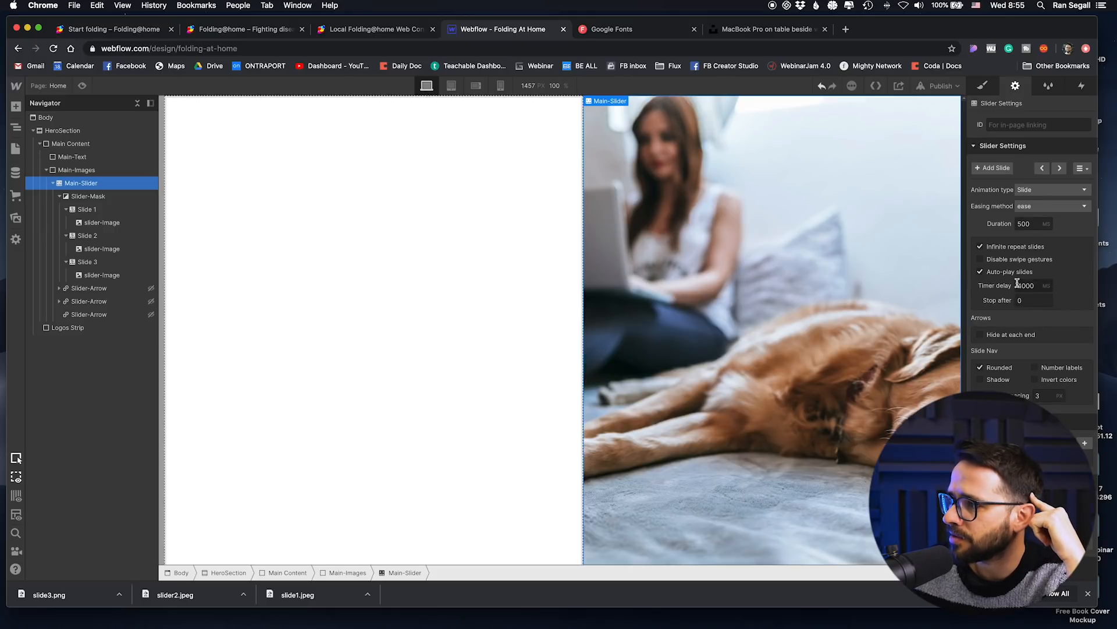
click(1037, 206)
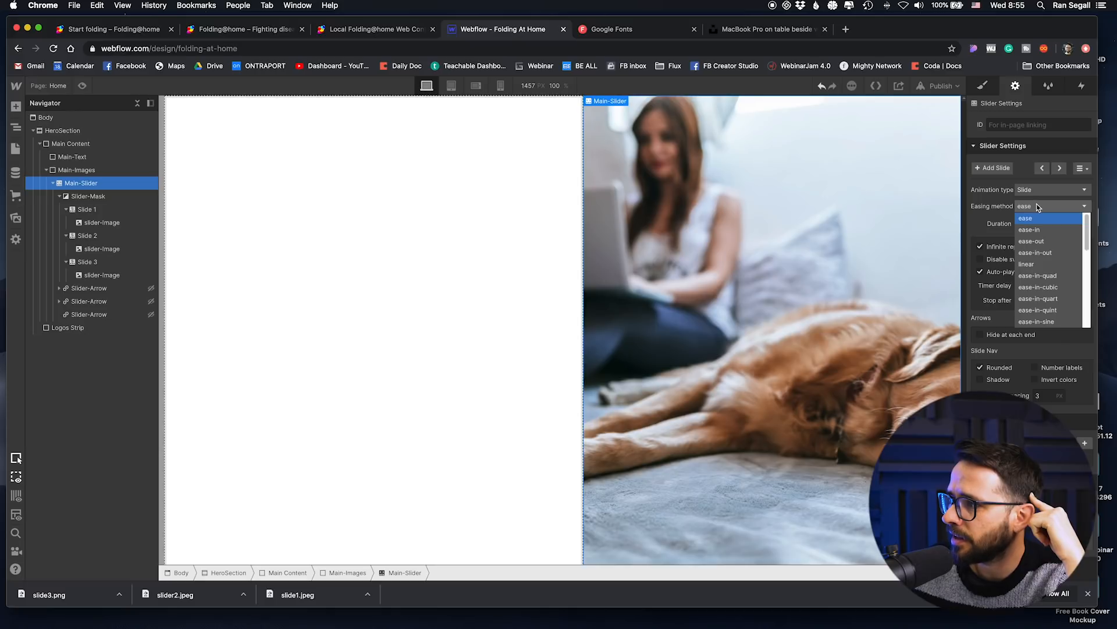
scroll(1049, 265, down, 8)
scroll(1051, 278, up, 8)
click(1050, 194)
click(1050, 193)
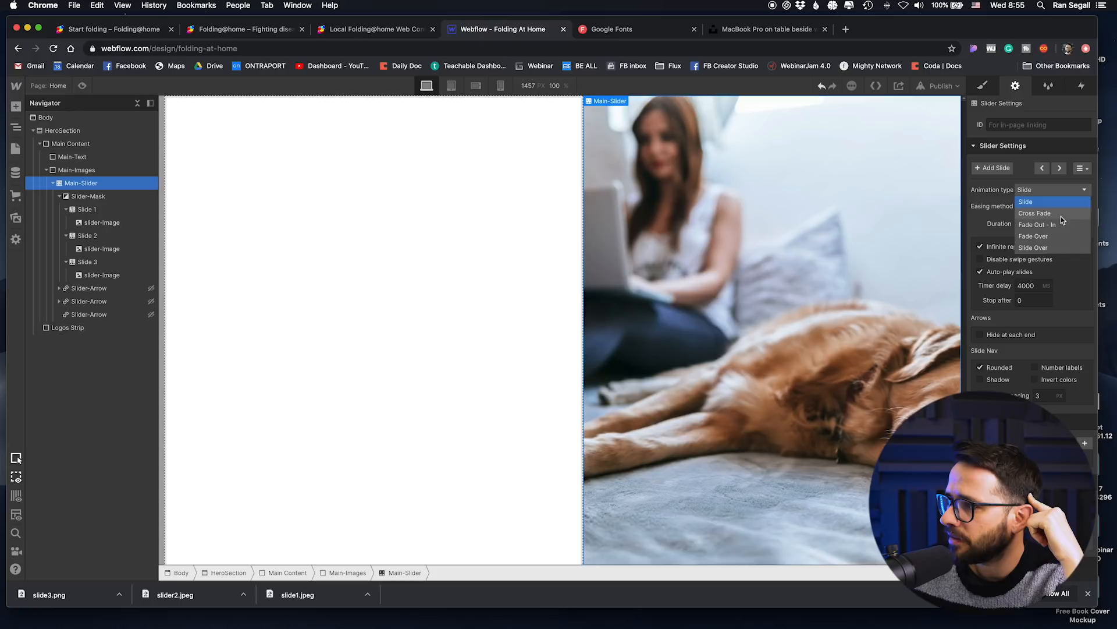
click(1061, 217)
Step: Preview the page to check the slider's automatic cross-fade and dismiss the browser's downloads bar
click(82, 86)
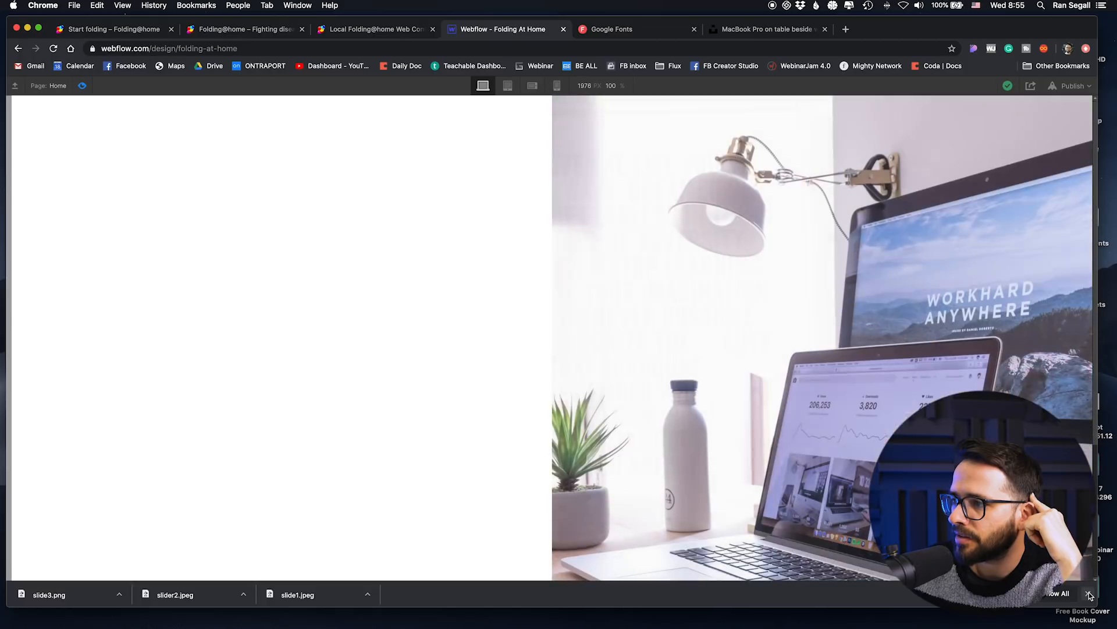
click(1089, 593)
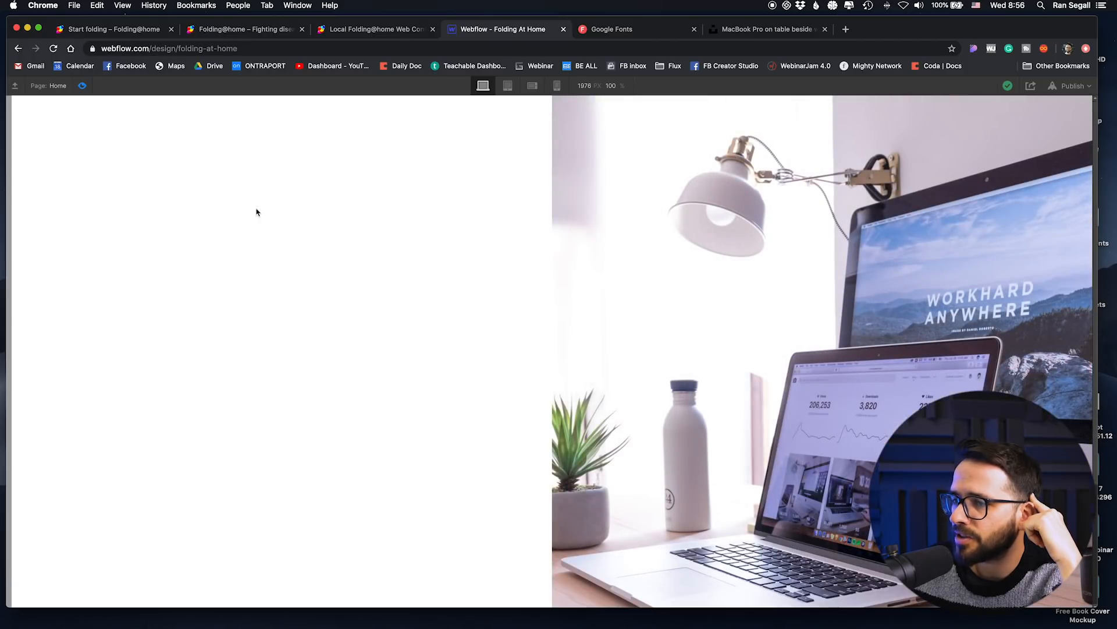
click(87, 87)
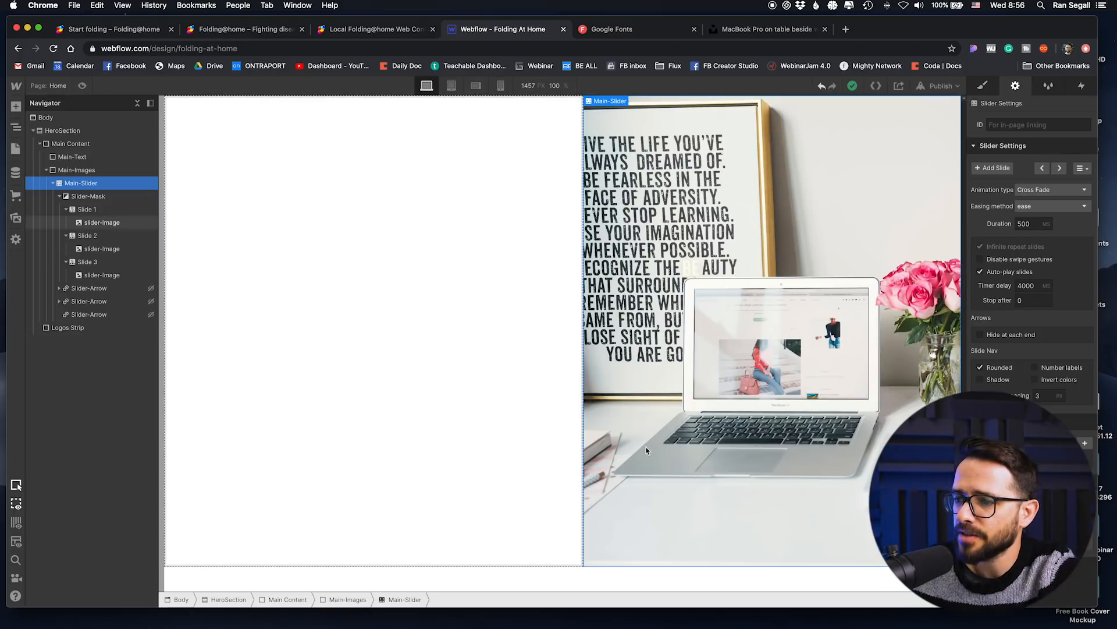
Step: Add a div block inside Main-Text and give it the class Main-text-wrapper
click(444, 276)
click(21, 108)
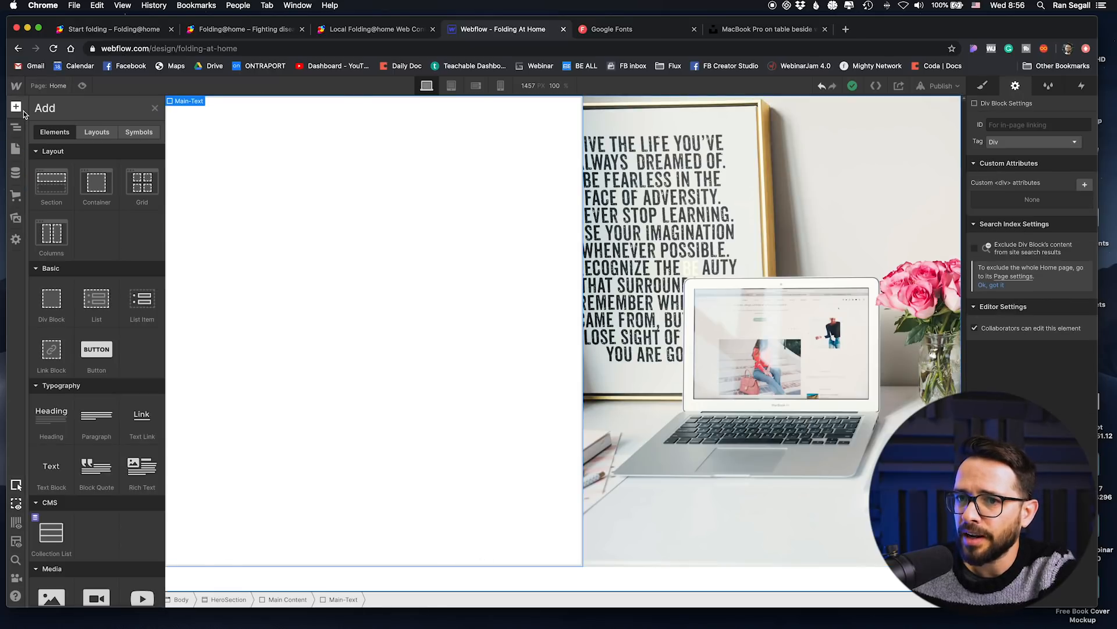
drag(51, 300, 460, 266)
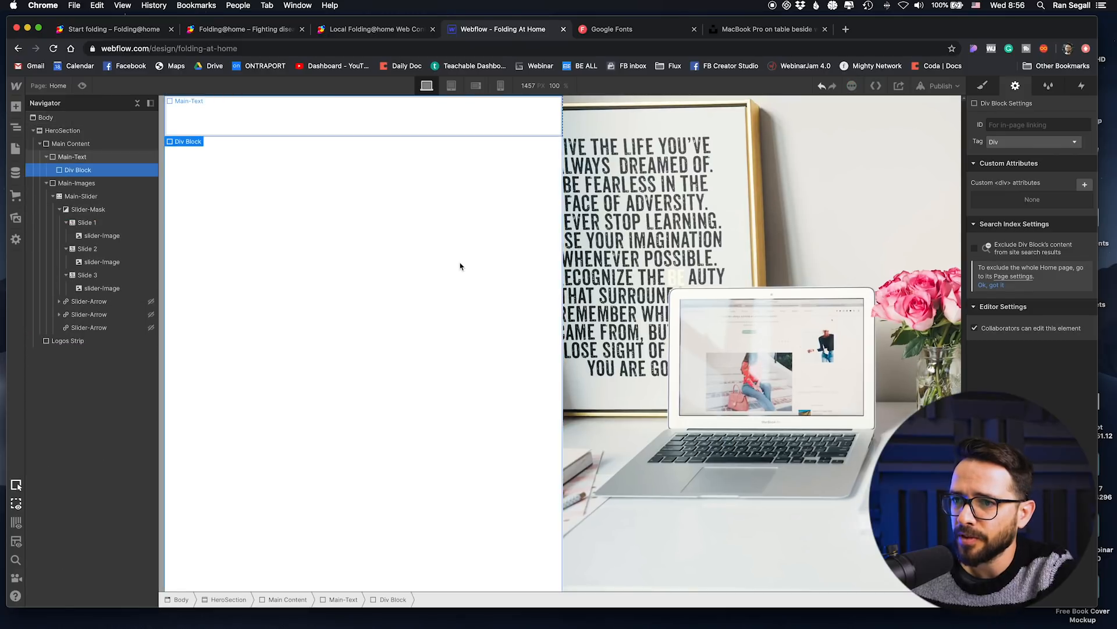
click(983, 86)
click(1019, 137)
text(Tex)
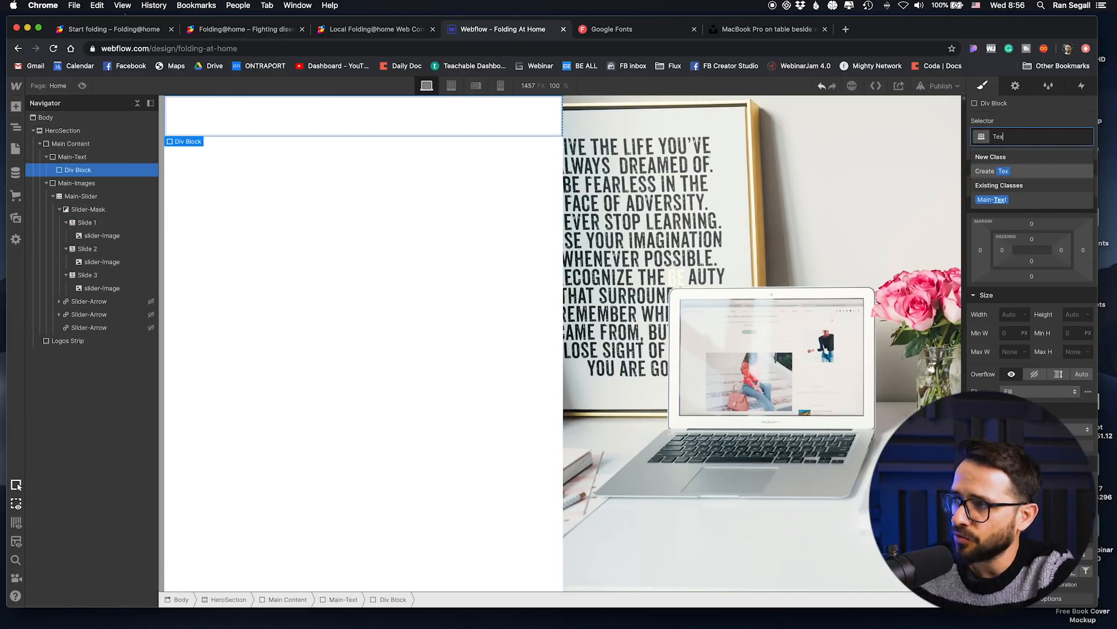
text(t)
key(BackSpace)
key(BackSpace)
key(BackSpace)
key(BackSpace)
text(Main-text-wrapper)
key(Return)
Step: Make Main-Text a flex container that centers its content horizontally and vertically
click(412, 277)
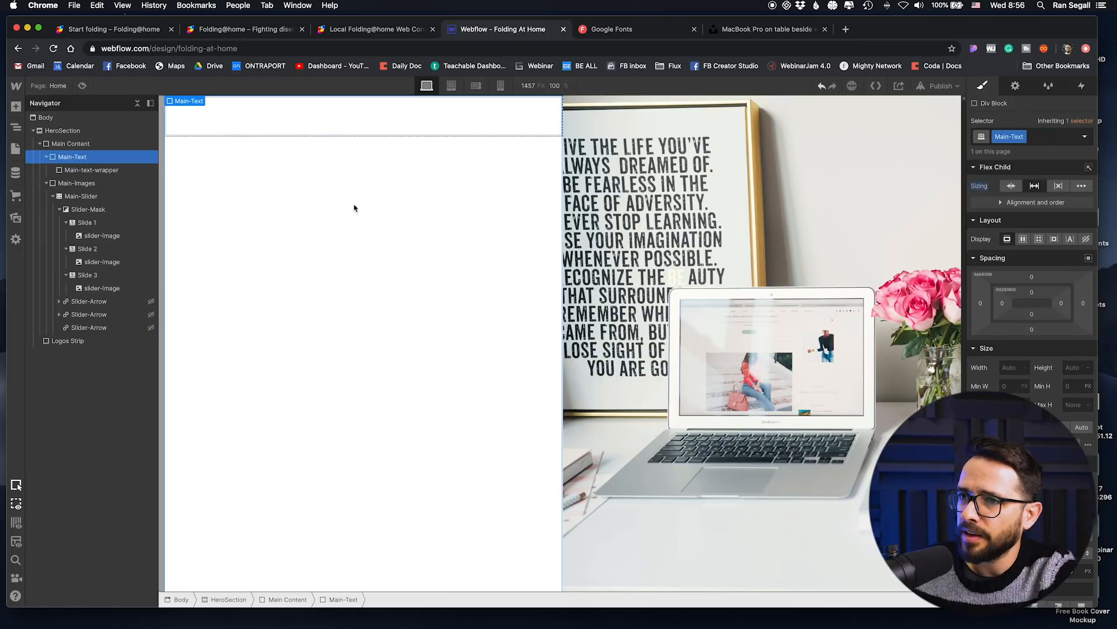
click(1023, 239)
click(1027, 278)
click(1027, 295)
click(358, 348)
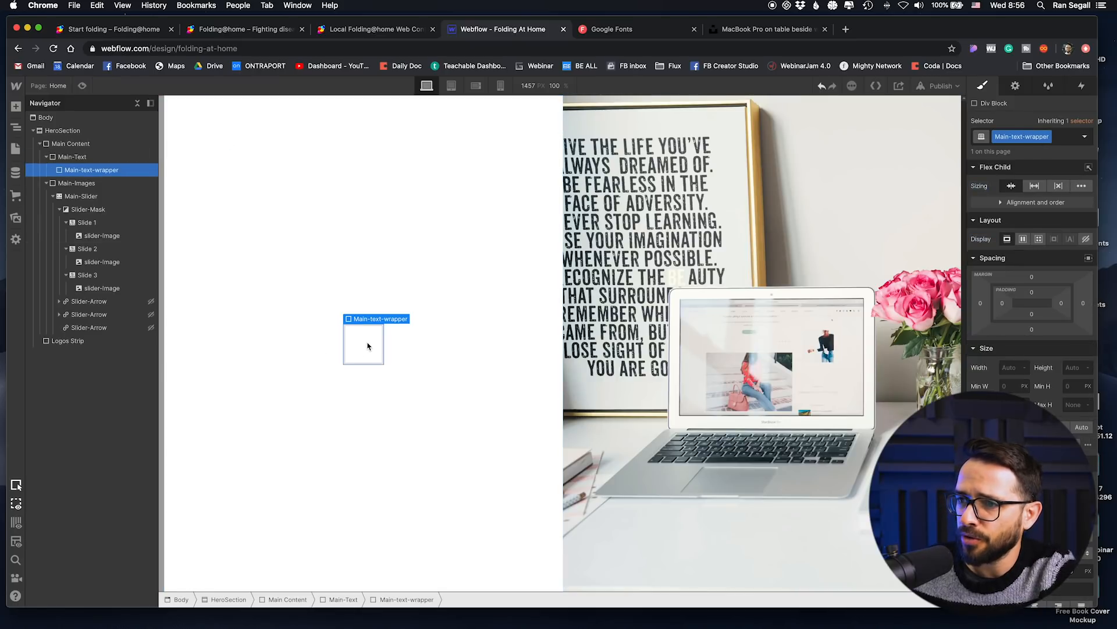
click(16, 106)
scroll(70, 442, down, 6)
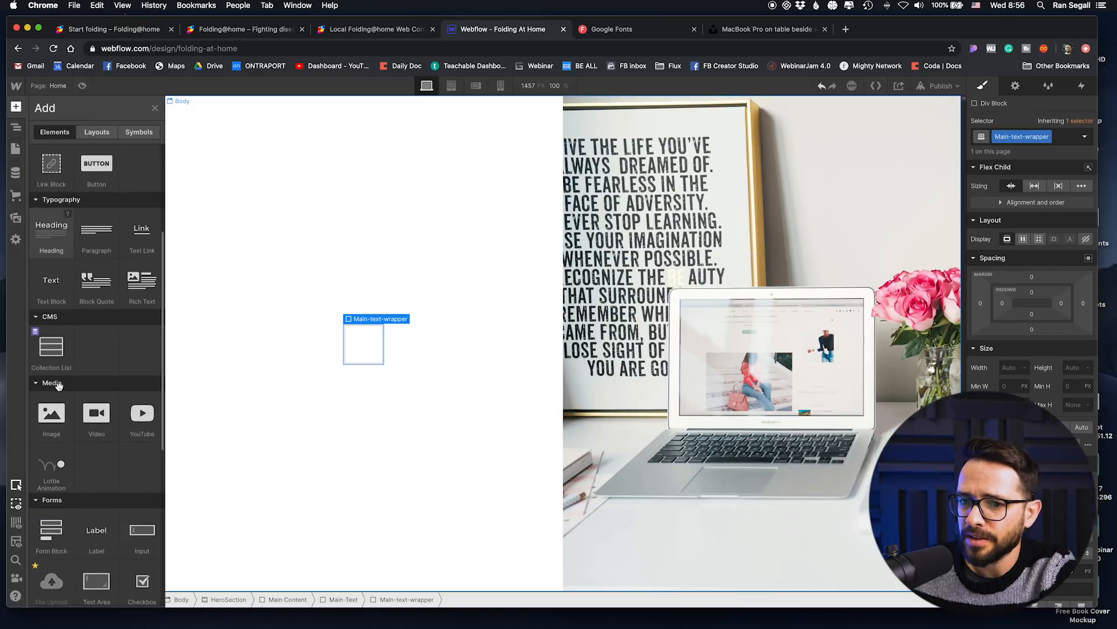
key(z)
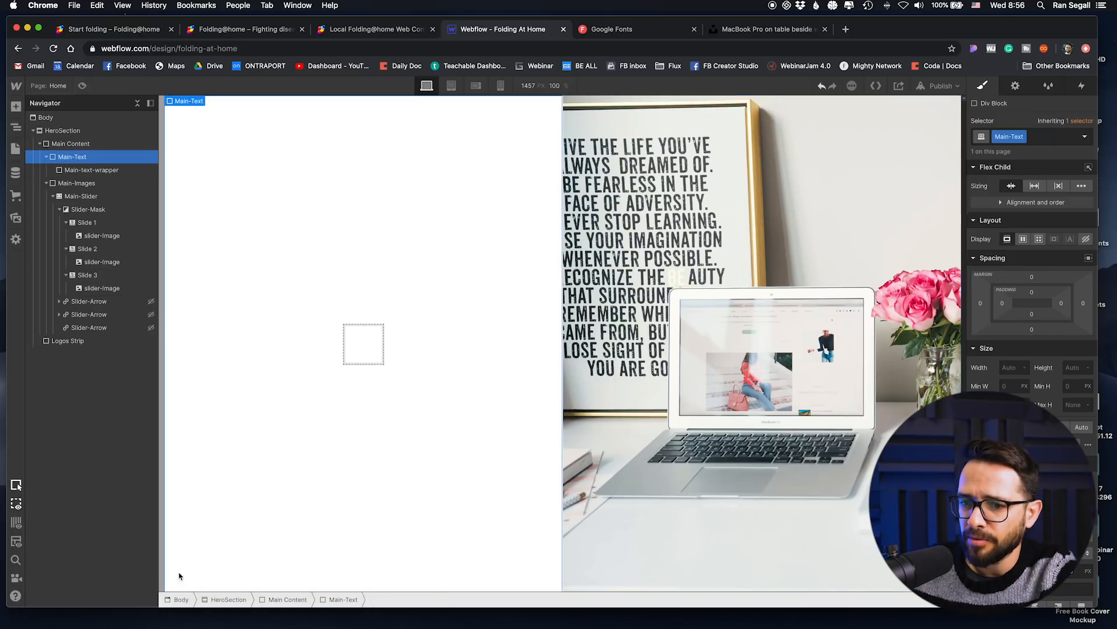
Step: Set the font of the Body (All Pages) tag to Work Sans
click(180, 599)
click(1034, 138)
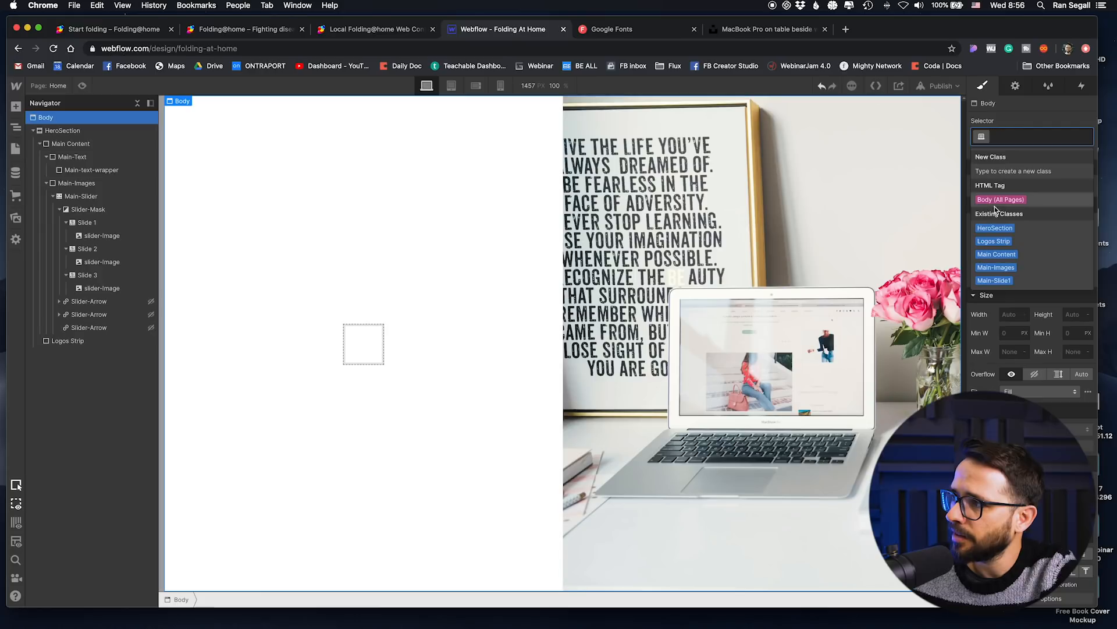
click(1000, 199)
click(1015, 392)
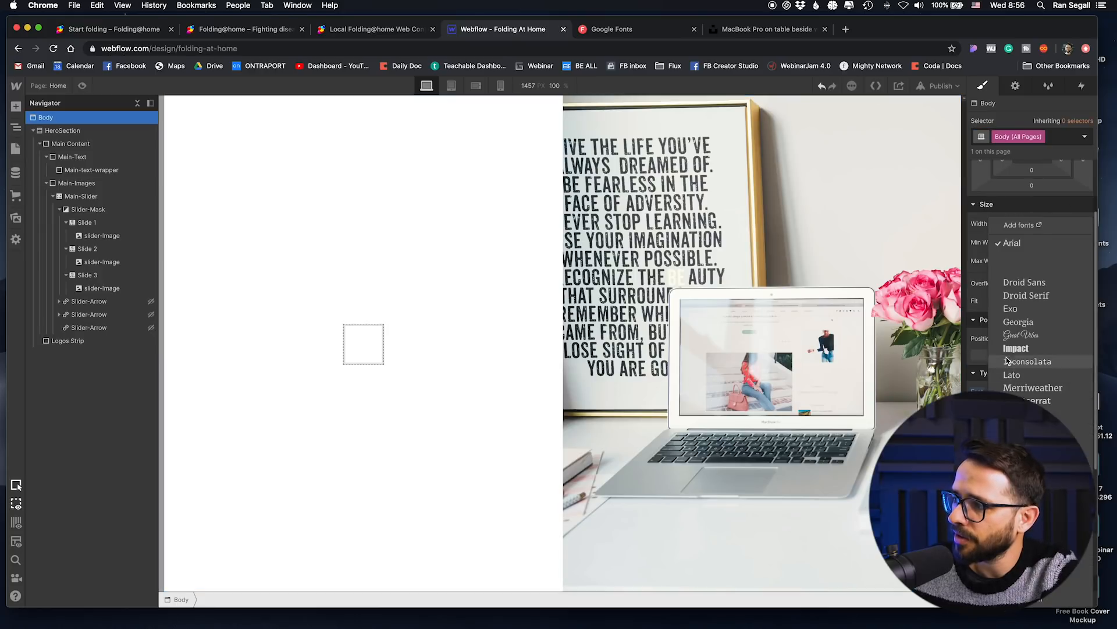
click(1022, 585)
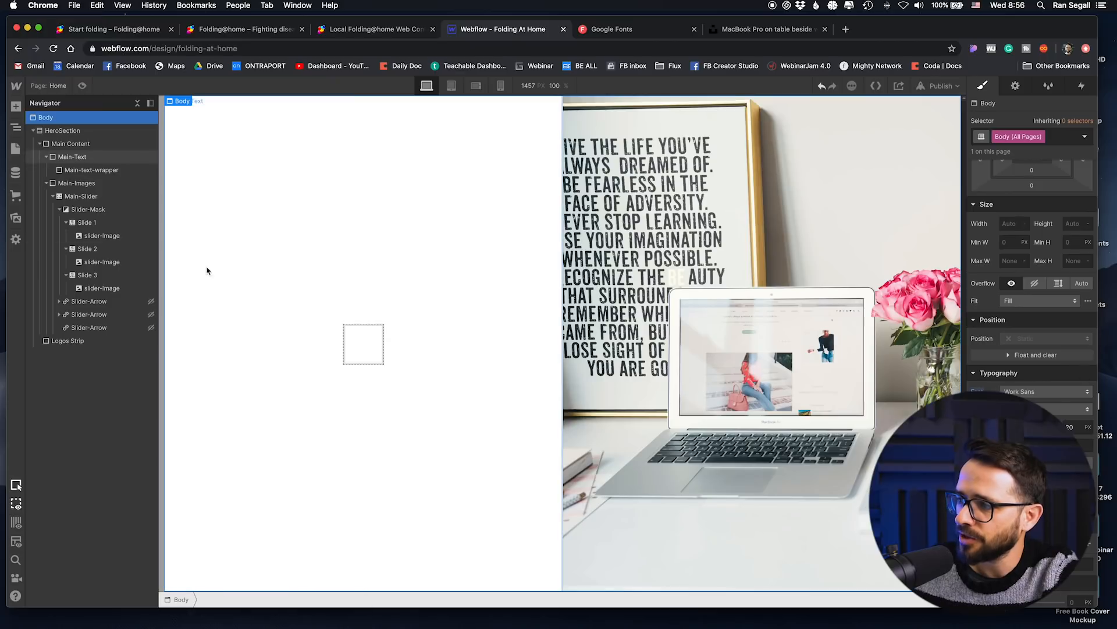
Step: Insert a Heading 1 element inside the Main-text-wrapper
click(356, 347)
click(16, 107)
scroll(93, 343, down, 10)
scroll(87, 339, down, 5)
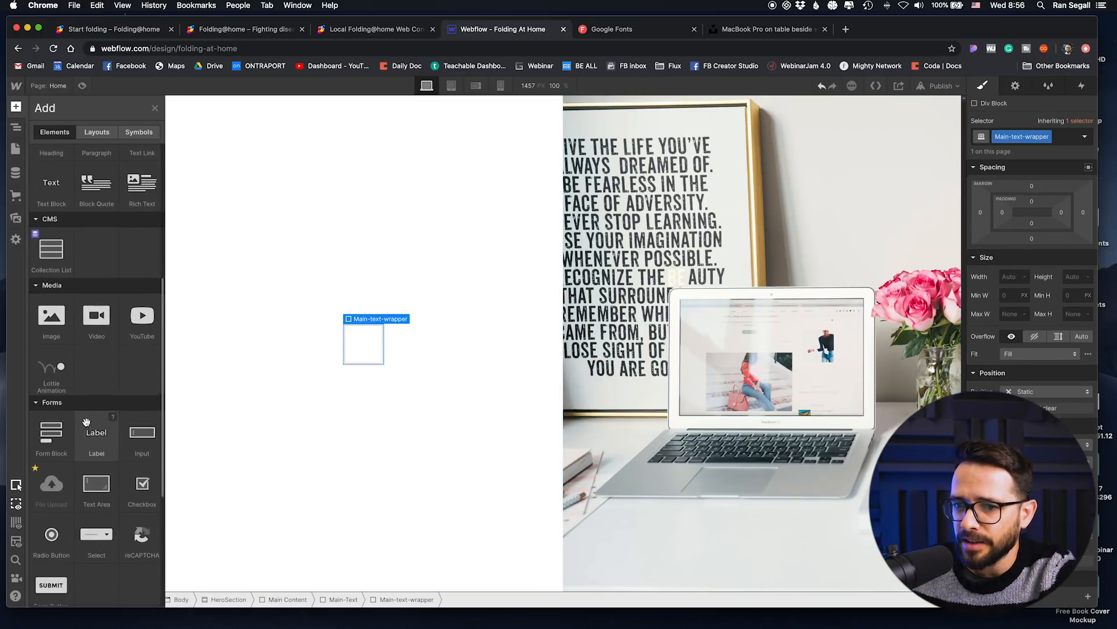
scroll(65, 413, up, 8)
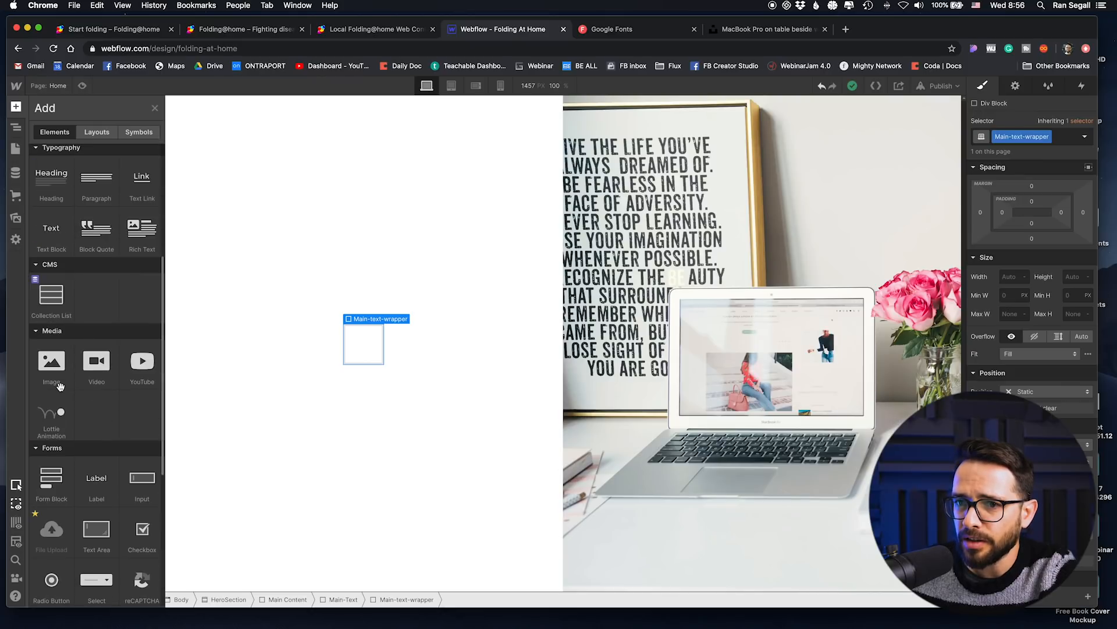
drag(51, 337, 363, 345)
click(446, 372)
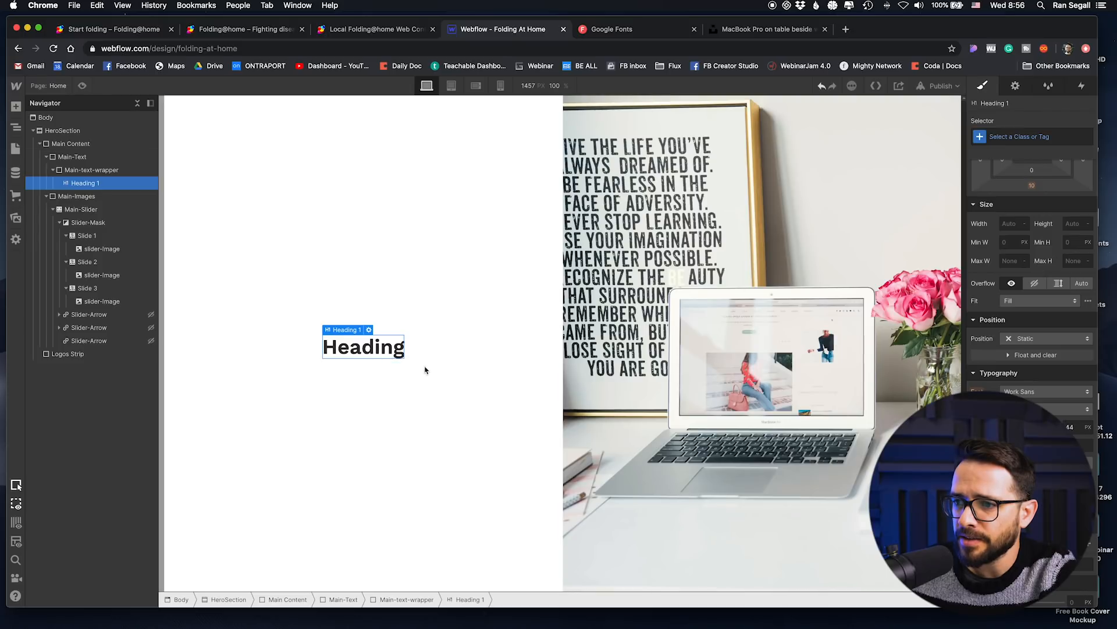
Step: Replace the heading's placeholder text with "You can help find a cure for COVID-19 For Free"
double_click(355, 349)
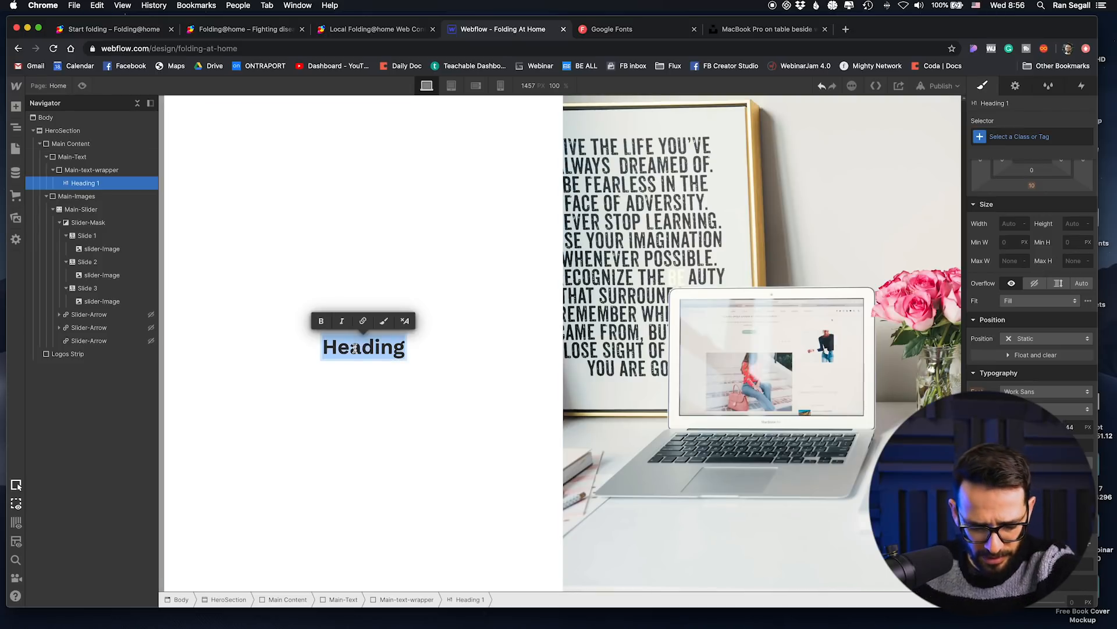
text(You can help find a cure for )
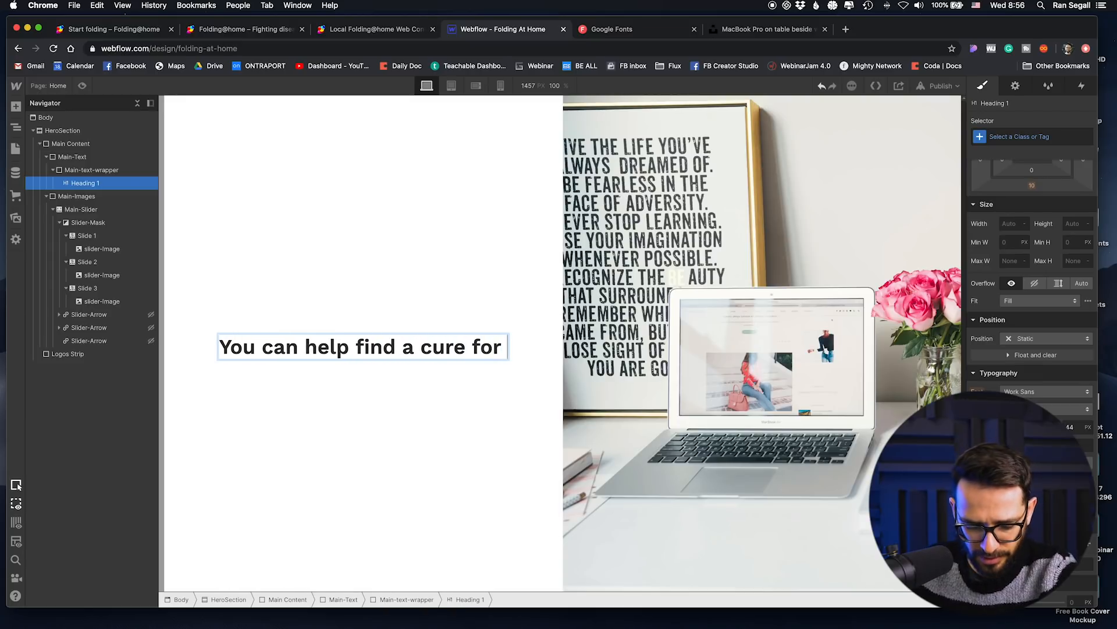
text(COVID-19)
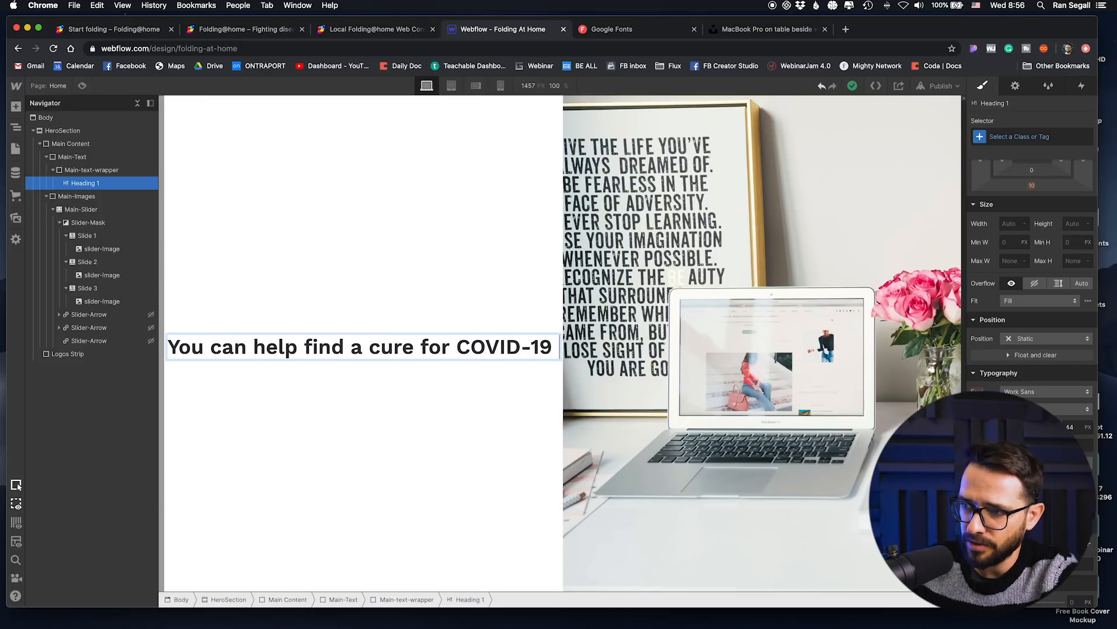
text( For Free)
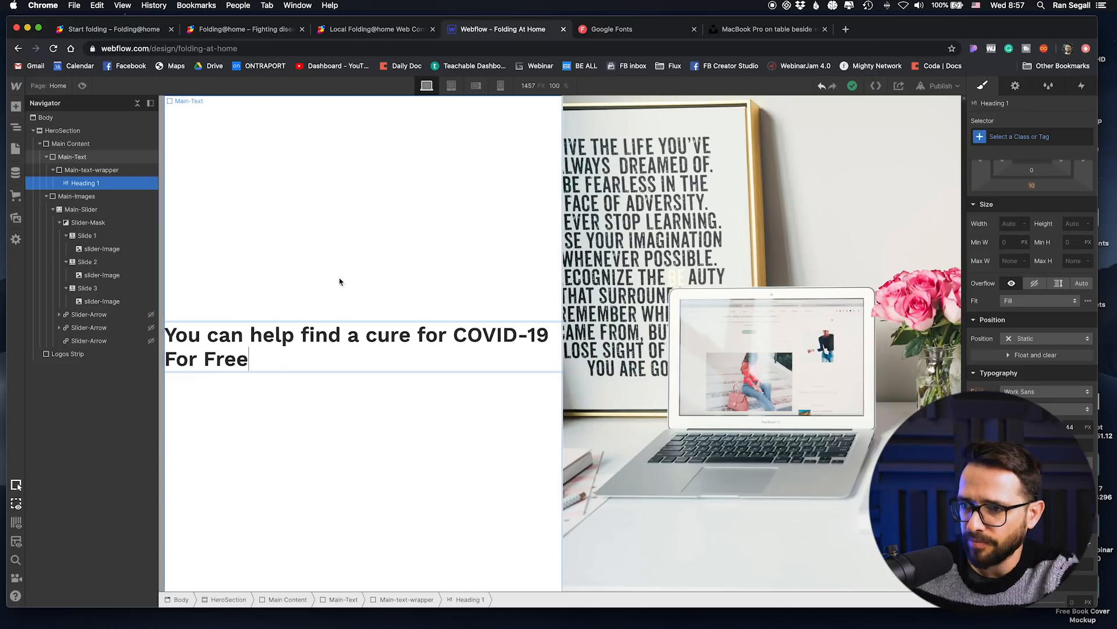
Step: Add 50 px of padding on all sides of the Main-Text block
click(239, 379)
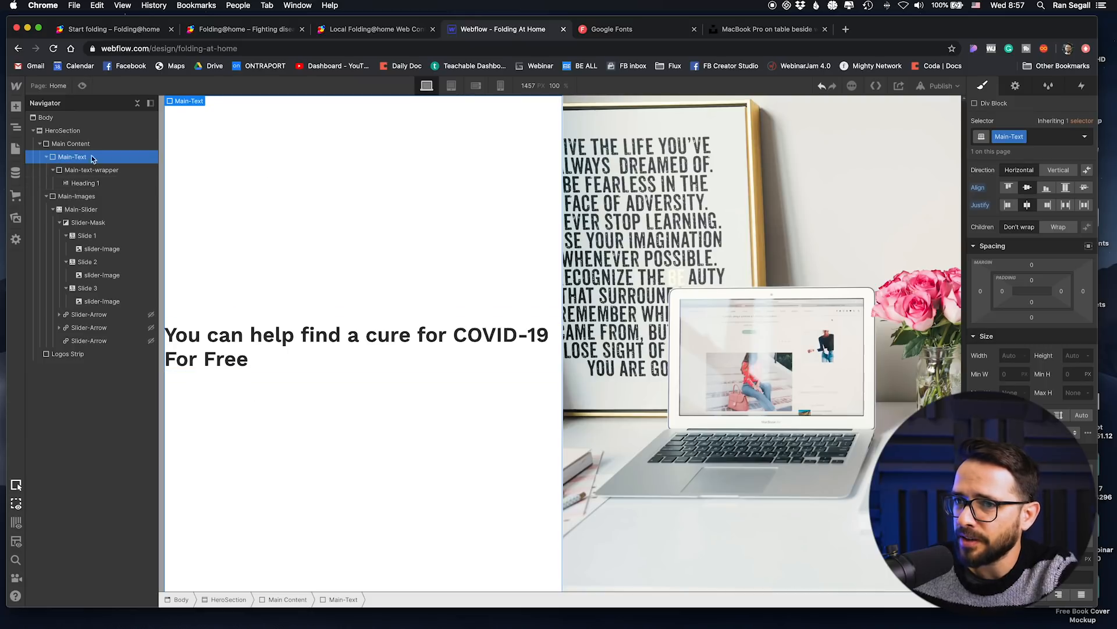
scroll(1050, 255, up, 3)
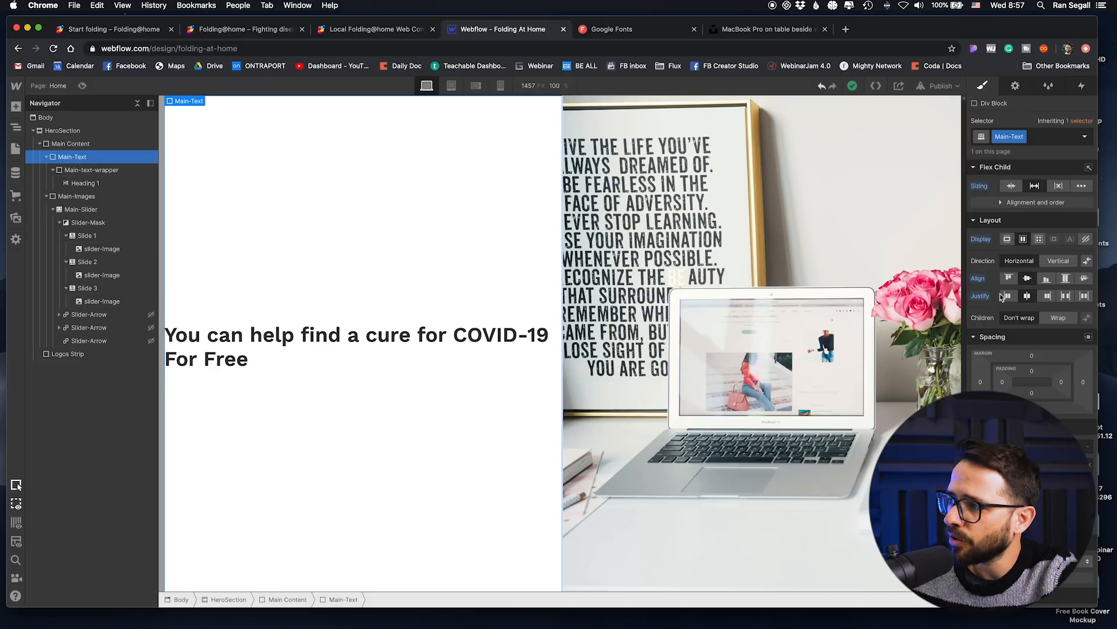
drag(1031, 372, 1032, 343)
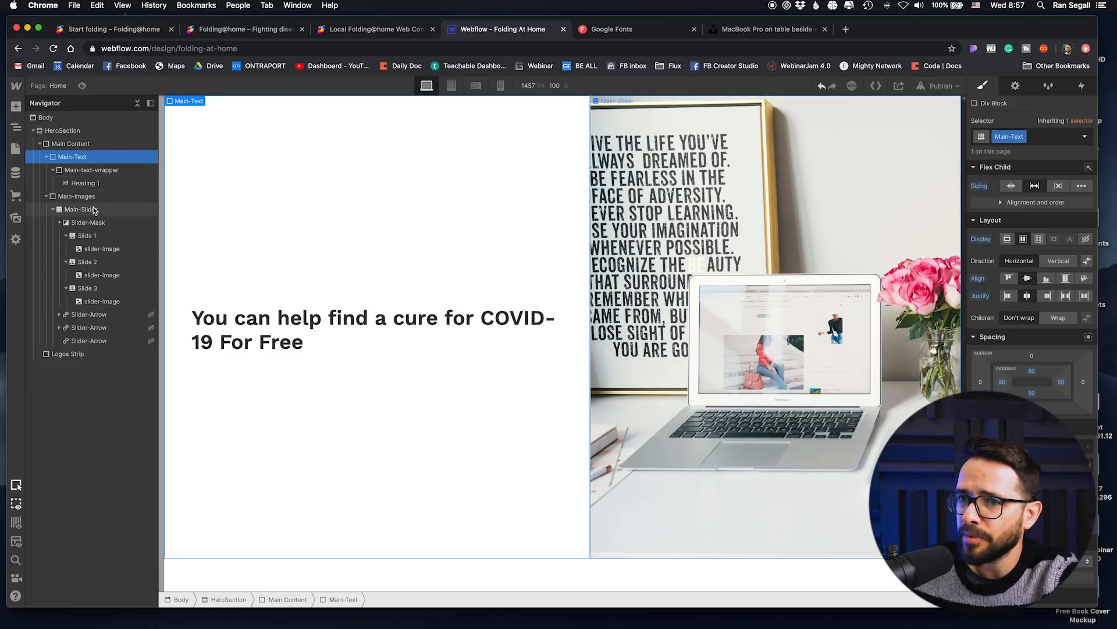
Step: Undo the sizing change on Main-Text and set Main-Images to shrink if needed with a width of 50%
click(1035, 186)
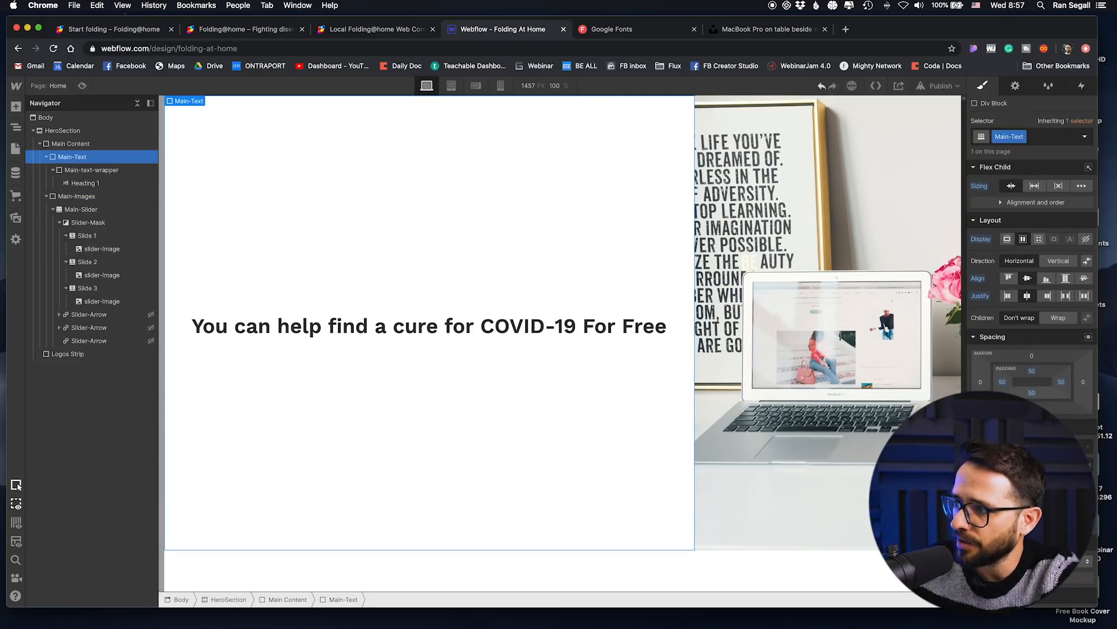
key(super+z)
click(91, 197)
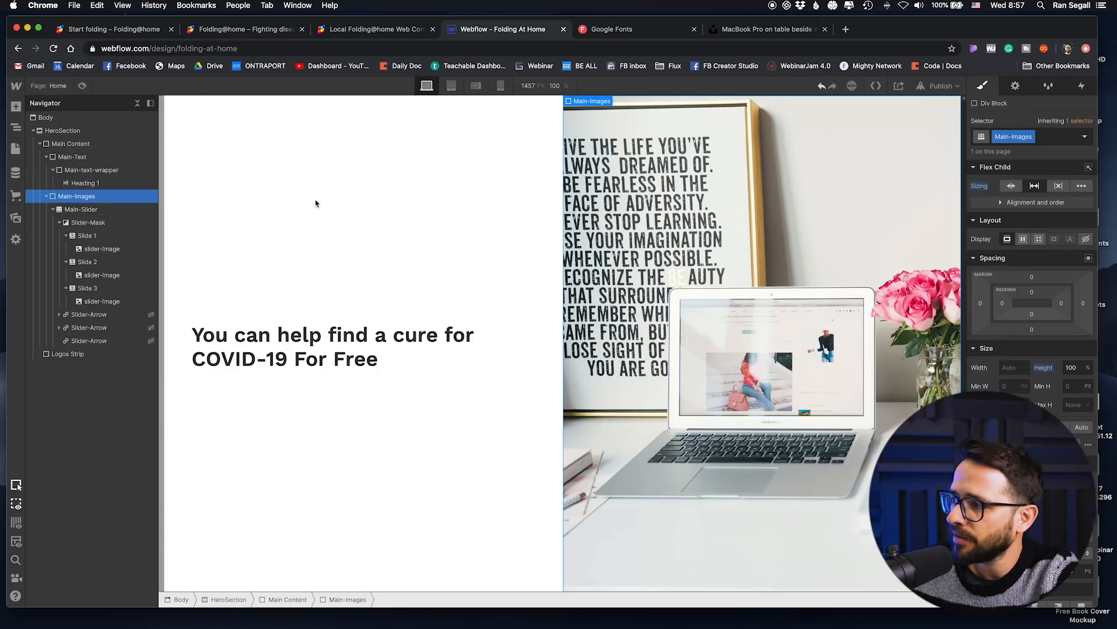
click(1011, 186)
click(1014, 367)
text(50)
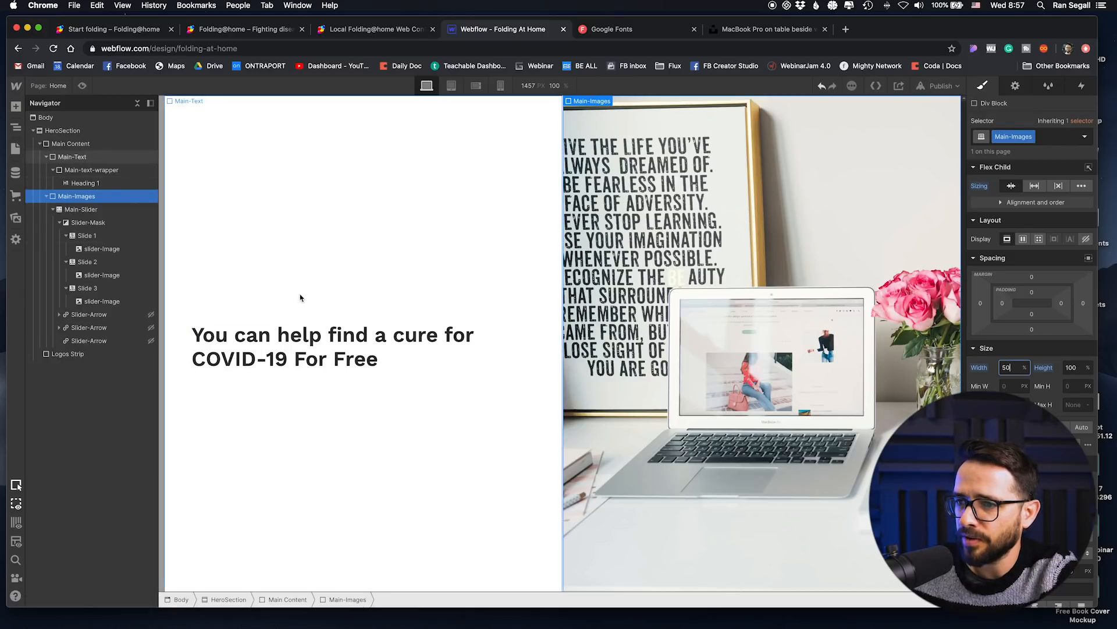
Step: Enlarge the hero heading through the All H1 Headings tag, entering values of 60 and 70
click(448, 356)
text(60)
key(Return)
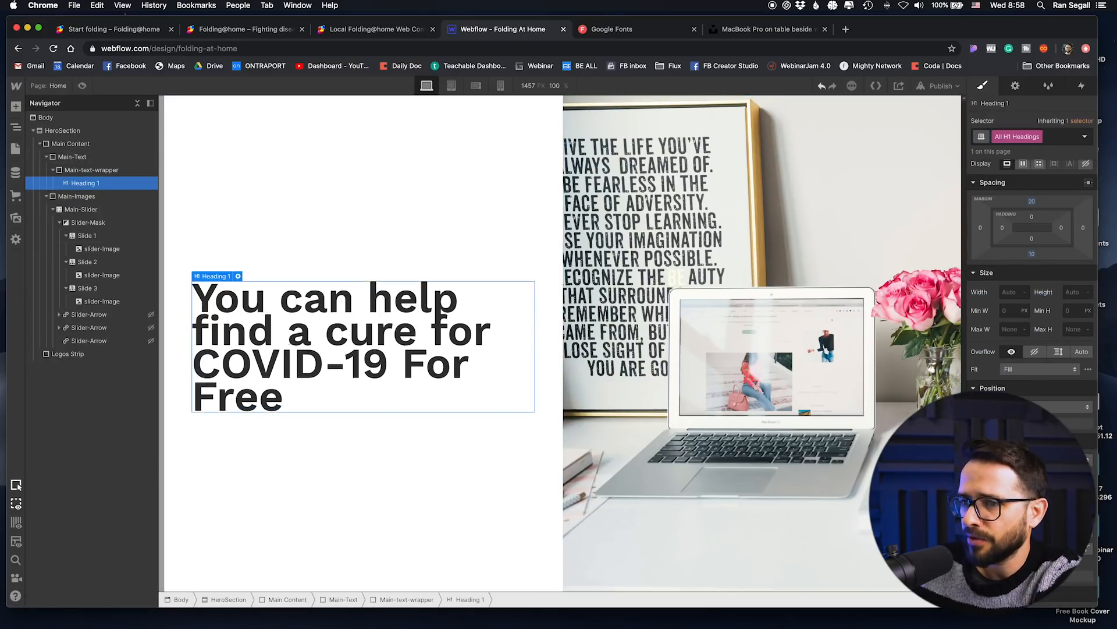
text(70)
key(Return)
Step: Make the H1 heading style uppercase and fine-tune its size, line height and letter spacing
click(1032, 575)
scroll(1031, 495, down, 2)
click(996, 527)
click(980, 527)
click(1015, 404)
key(shift+Down)
key(Up)
key(Up)
key(Down)
key(Down)
key(shift+Up)
key(shift+Up)
key(shift+Down)
key(shift+Down)
click(995, 527)
click(1014, 404)
key(Down)
key(Down)
key(Down)
click(1069, 404)
key(shift+Down)
click(494, 454)
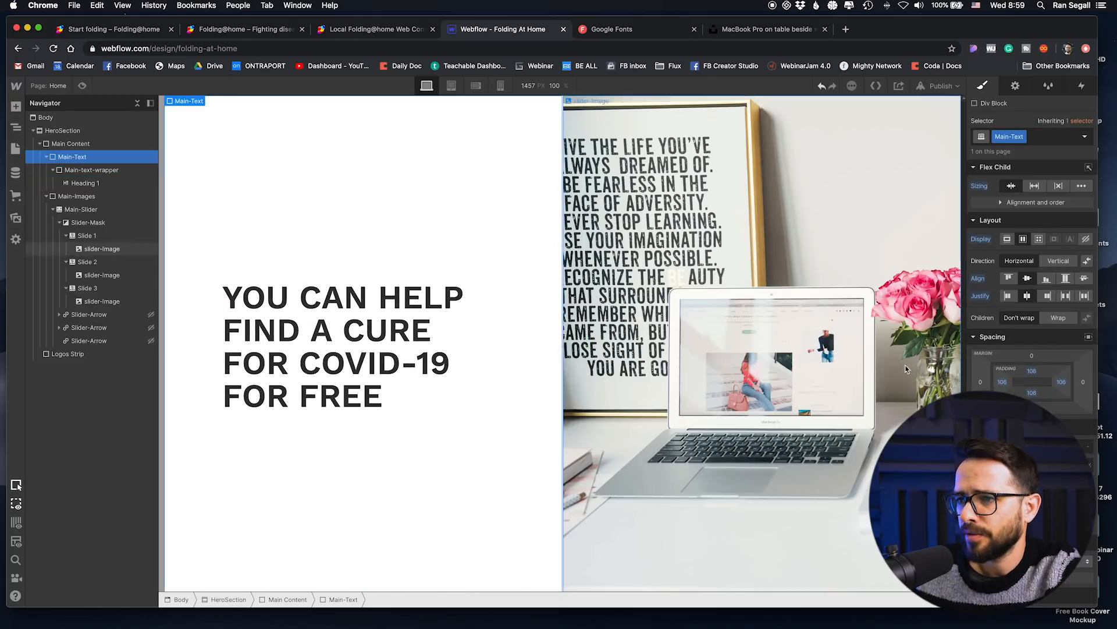
Step: Give the hero heading a lighter weight while keeping only the word FREE bold
click(335, 384)
click(341, 429)
click(330, 391)
click(456, 452)
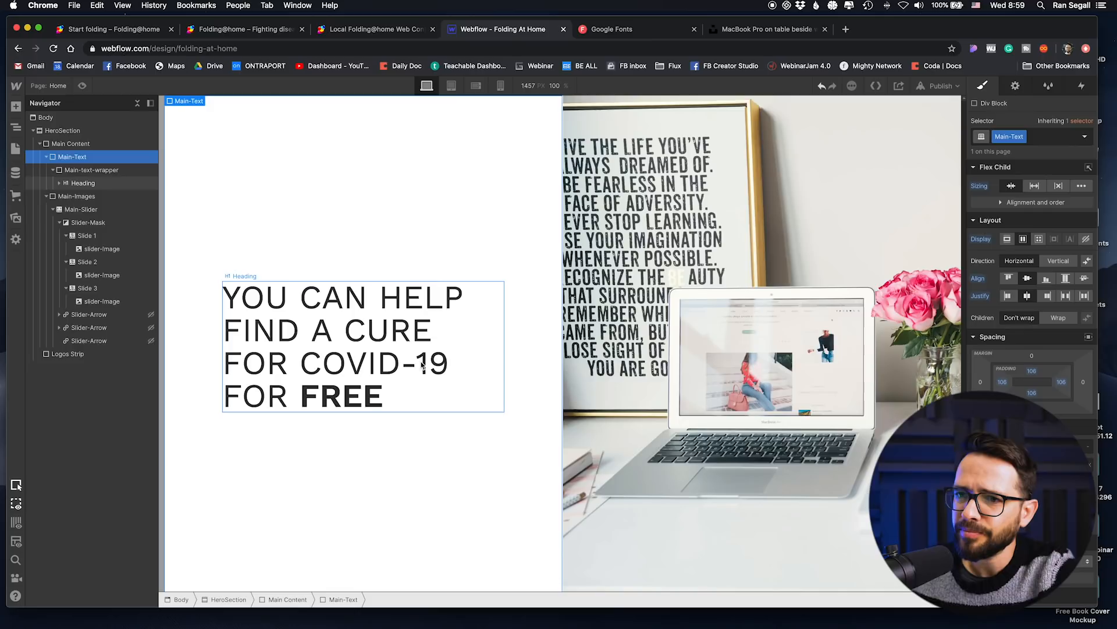
Step: Insert a Paragraph element directly below the heading in Main-text-wrapper
key(a)
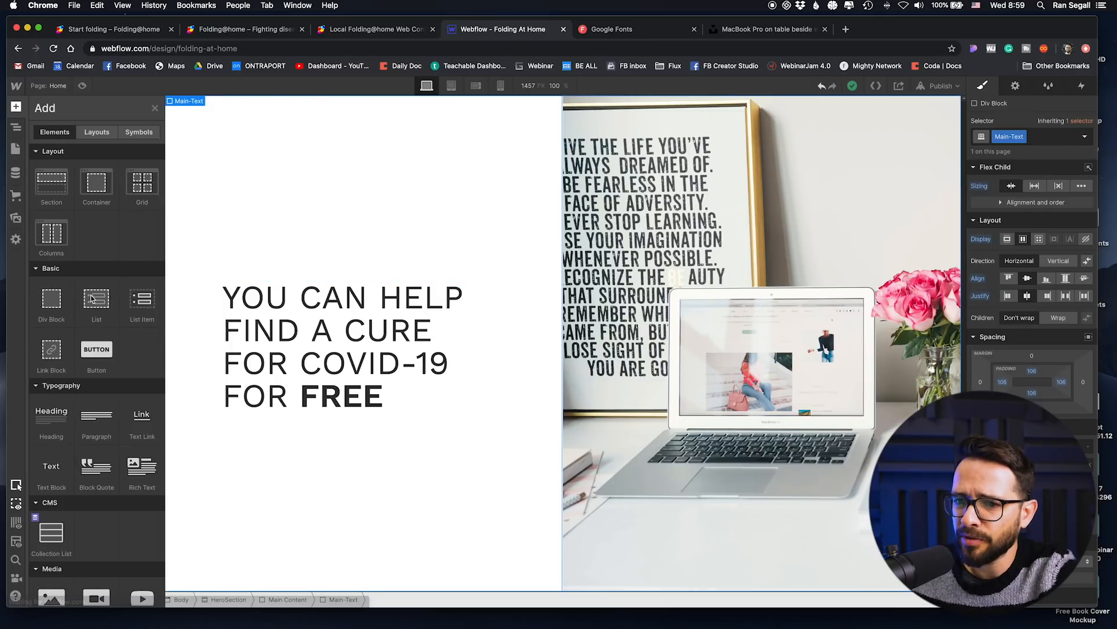
mouse_move(301, 403)
mouse_down()
mouse_move(294, 418)
mouse_move(285, 413)
mouse_up()
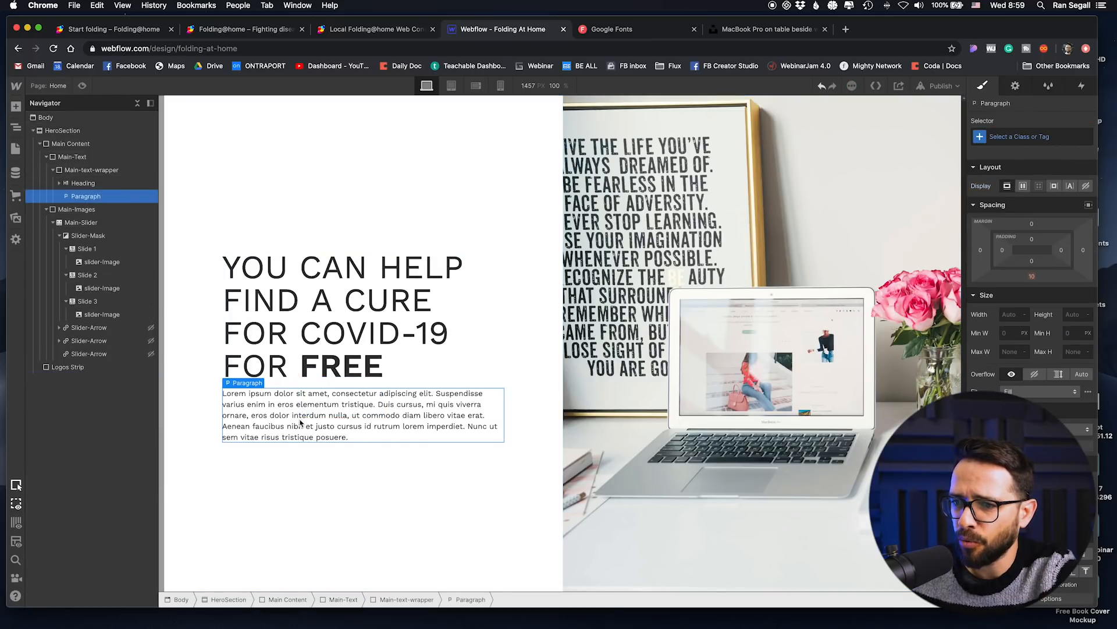
double_click(285, 412)
key(super+a)
key(BackSpace)
key(BackSpace)
key(super+z)
Step: Enter paragraph text "You can donate your computer's computing power to help scientists find a cure for the coronavirus - it won't affect your work, it's free and helpful!"
double_click(322, 419)
key(super+a)
text(You can donate your computer's computing )
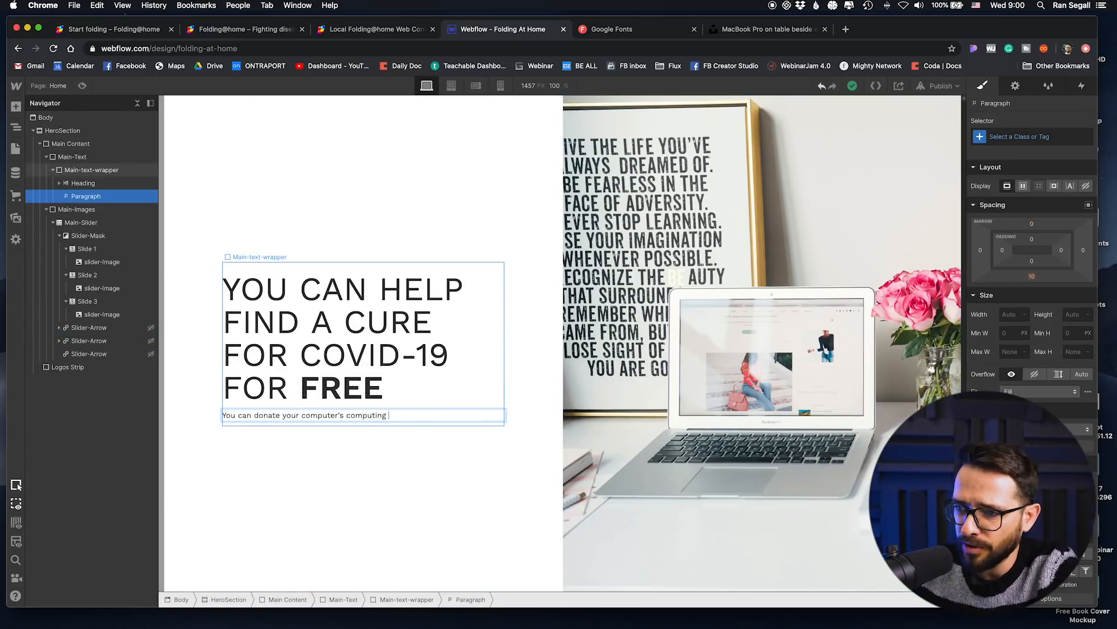
text(power to help scientists find a cure for the coro)
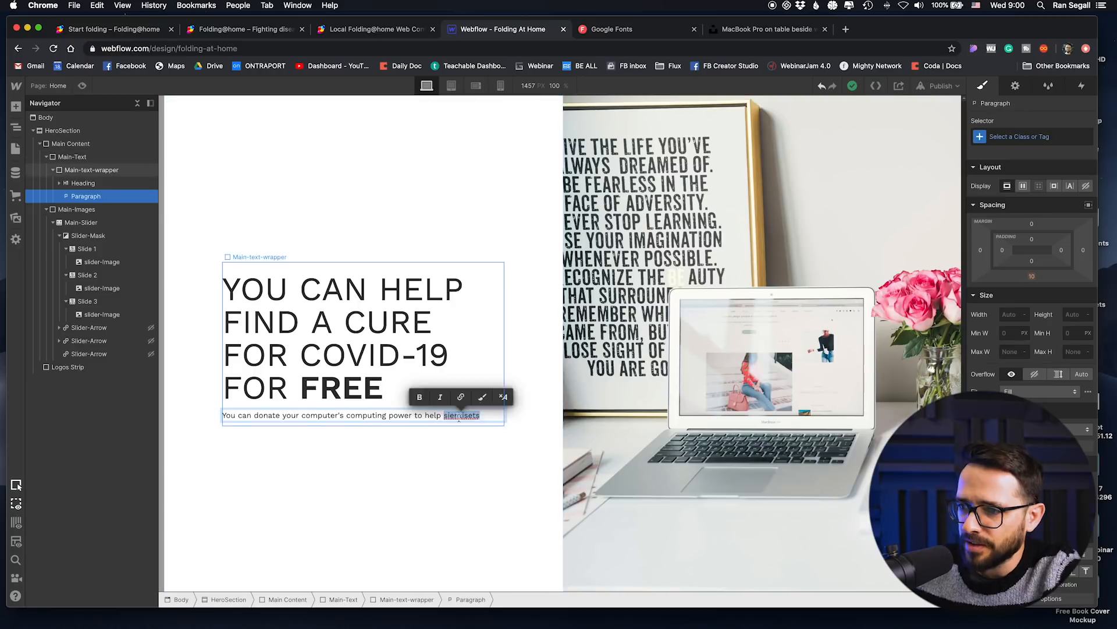
text(navirus - it won't affect your work,)
key(BackSpace)
key(BackSpace)
text(- it won't affect your work, it's free and helpful)
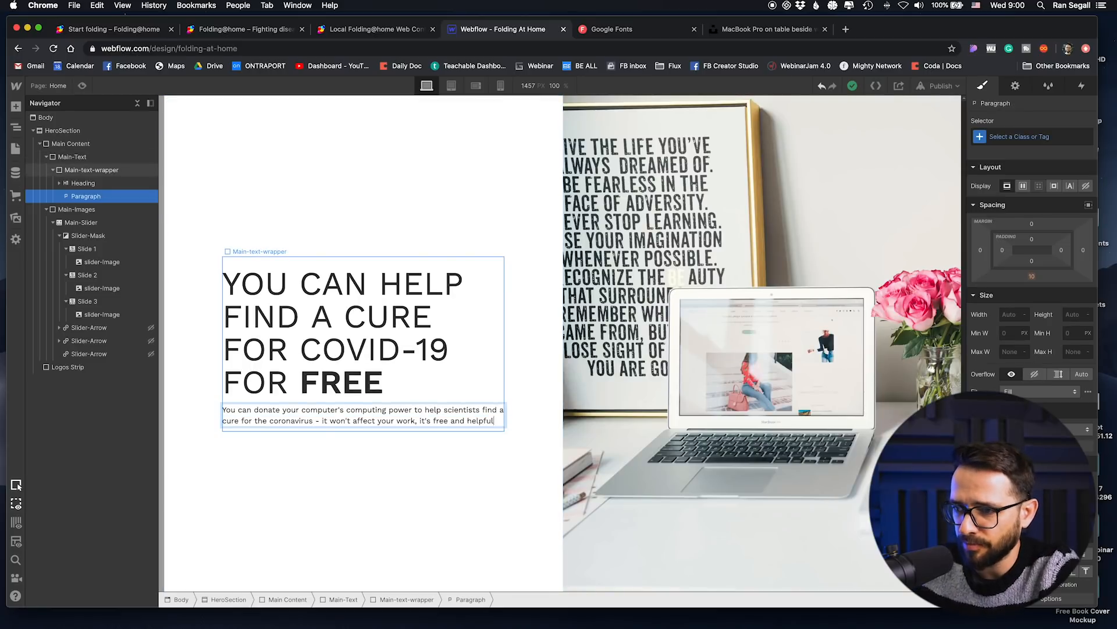
key(Escape)
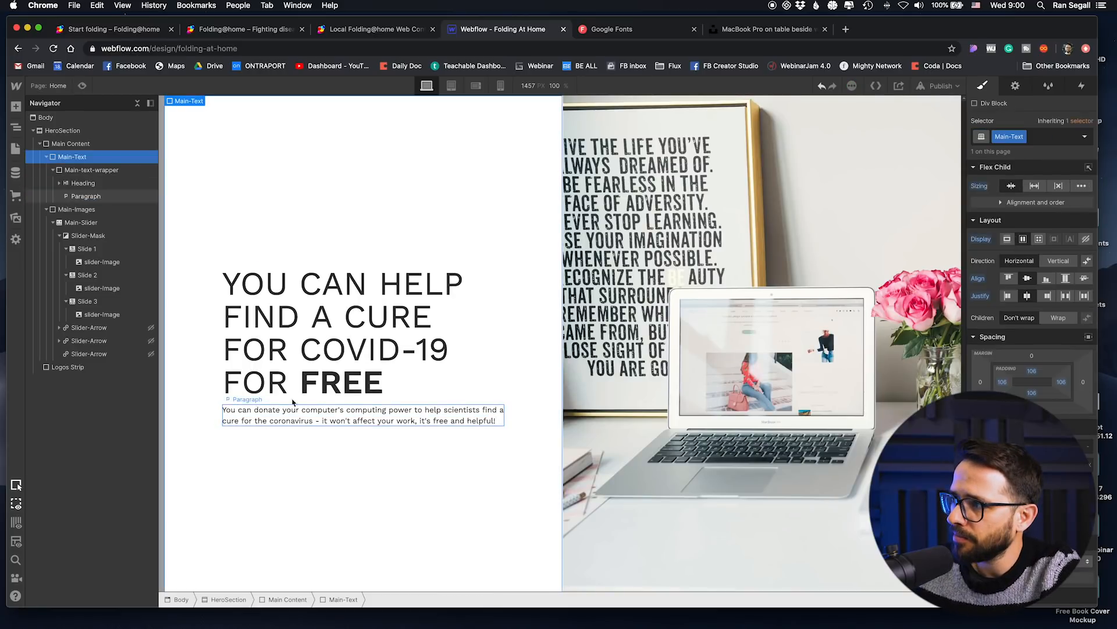
Step: Increase the text size and line height of the All Paragraphs tag and give it a 25 px top margin
click(1031, 133)
click(1012, 200)
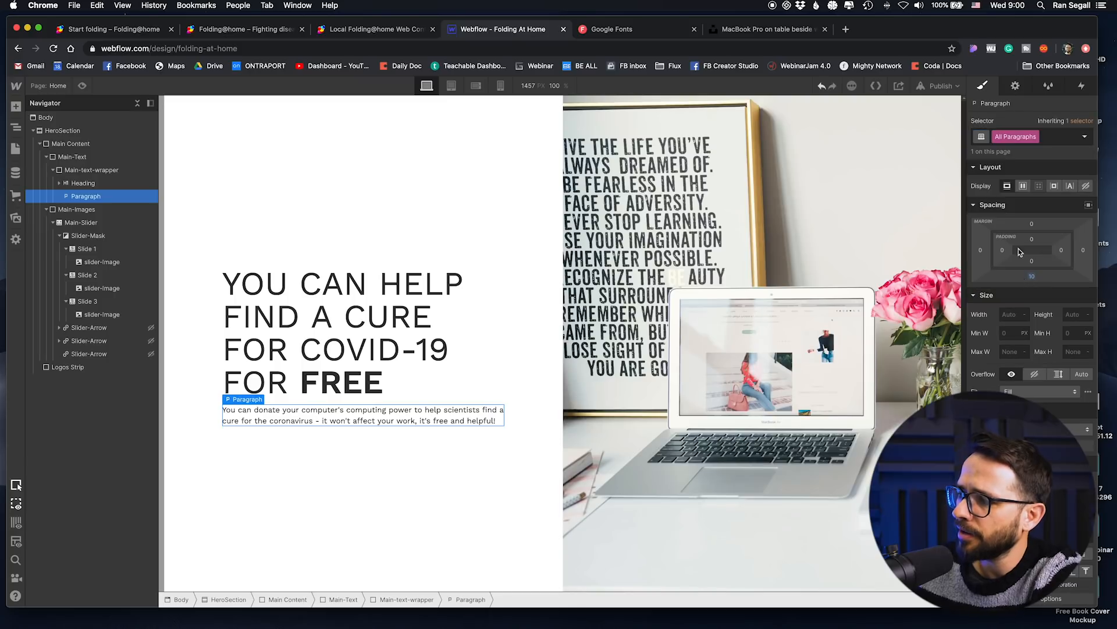
key(Up)
key(Up)
key(Up)
key(Up)
key(Up)
key(Up)
key(Up)
key(Up)
key(Up)
key(Up)
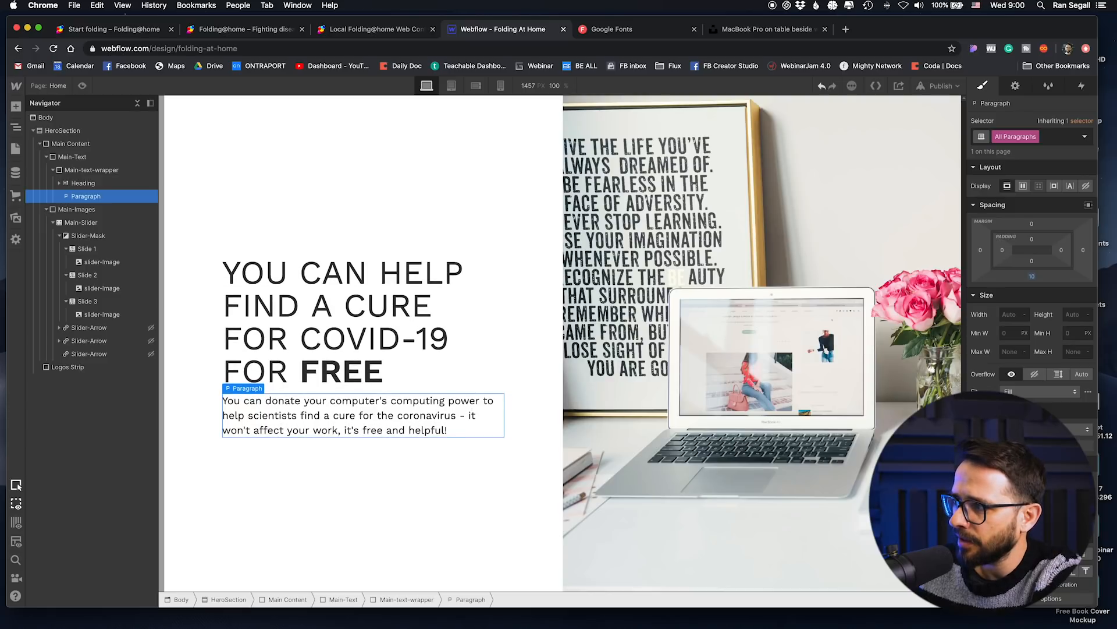
drag(1032, 223, 1023, 184)
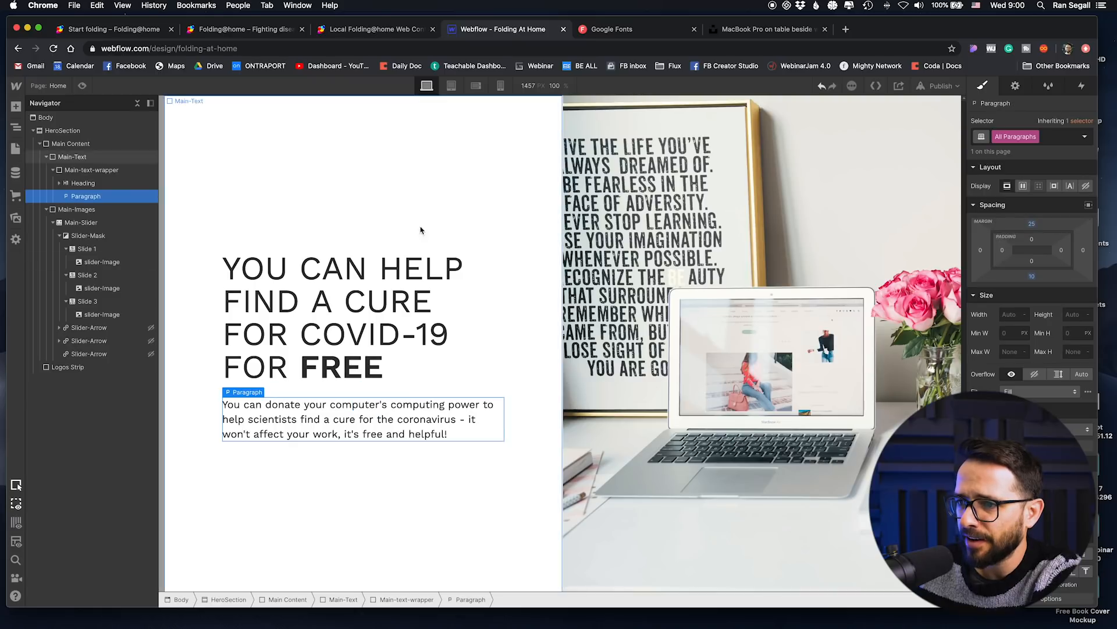
Step: Change the text color of the All Paragraphs tag to a softer dark grey
click(270, 468)
click(276, 417)
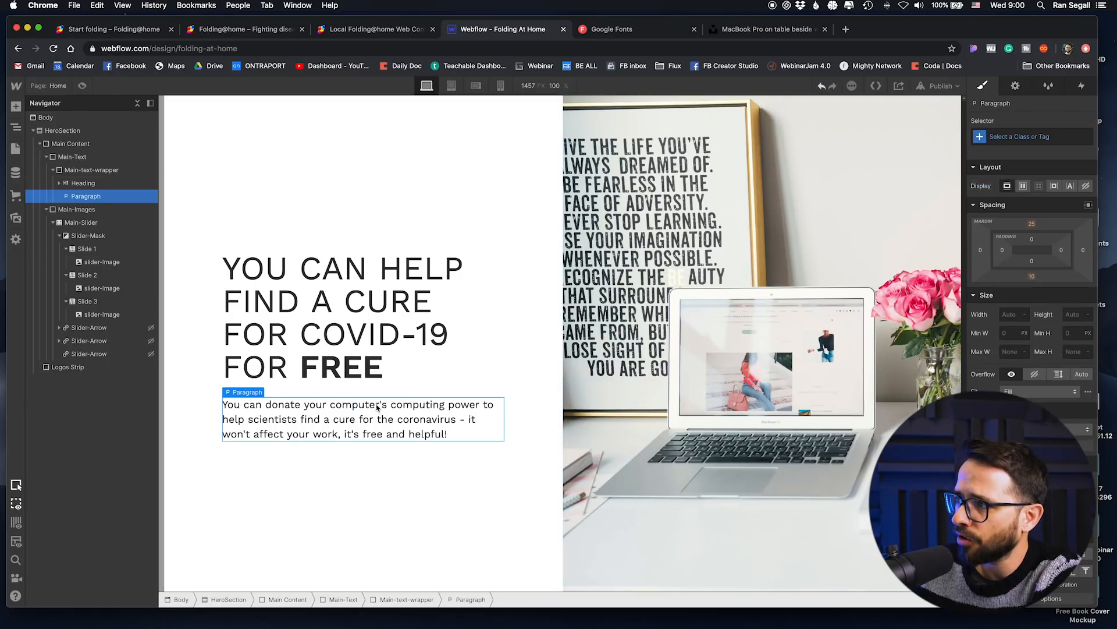
click(1021, 138)
click(1000, 201)
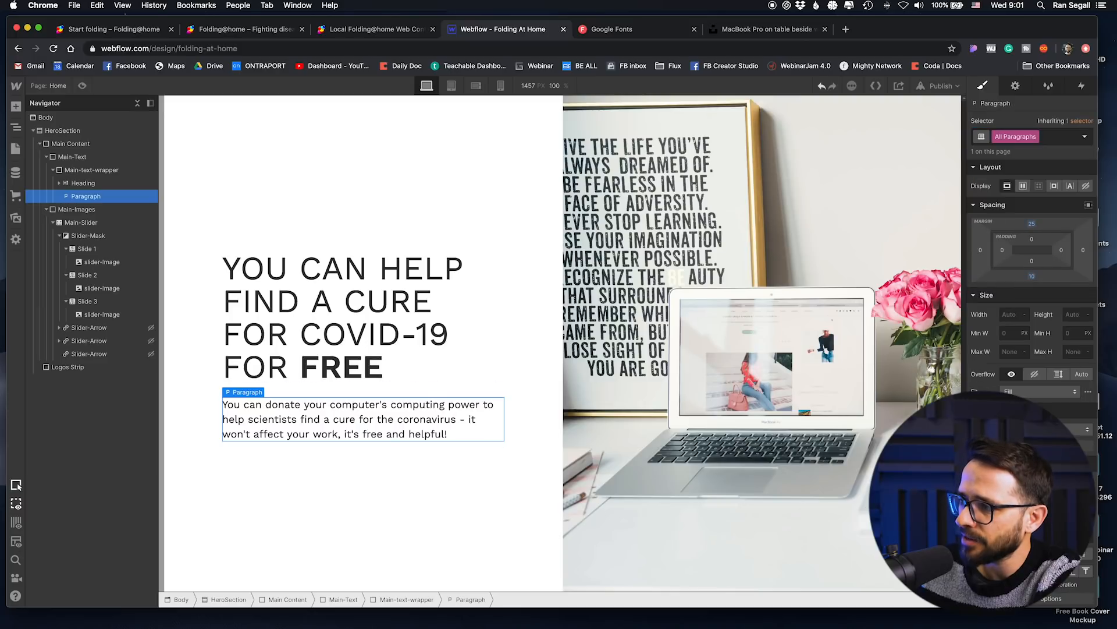
click(1007, 534)
drag(966, 424, 963, 391)
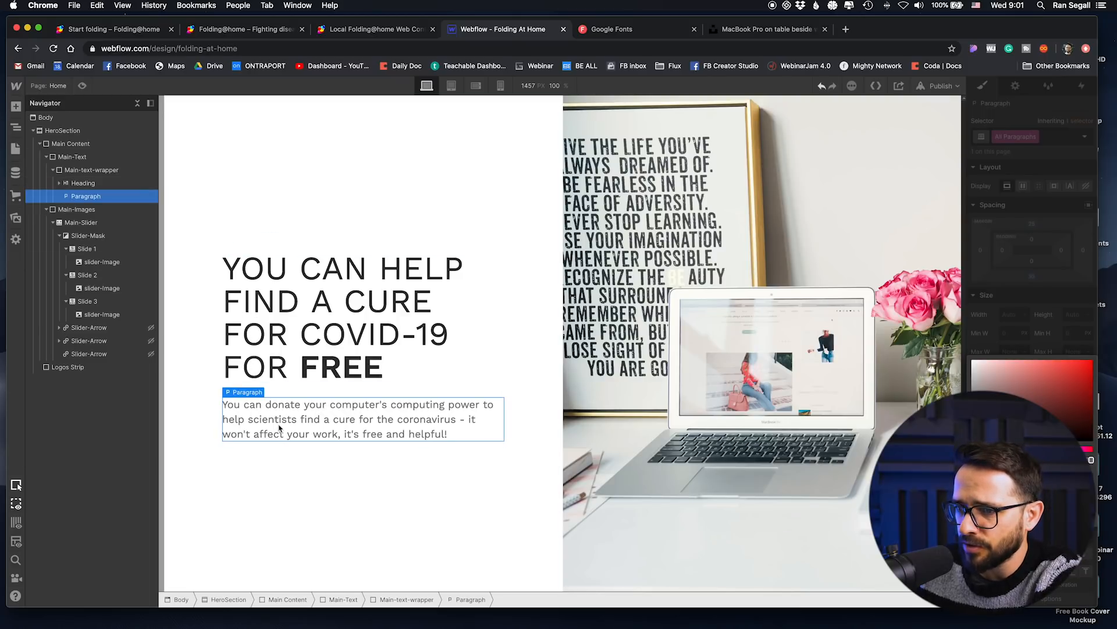
click(288, 461)
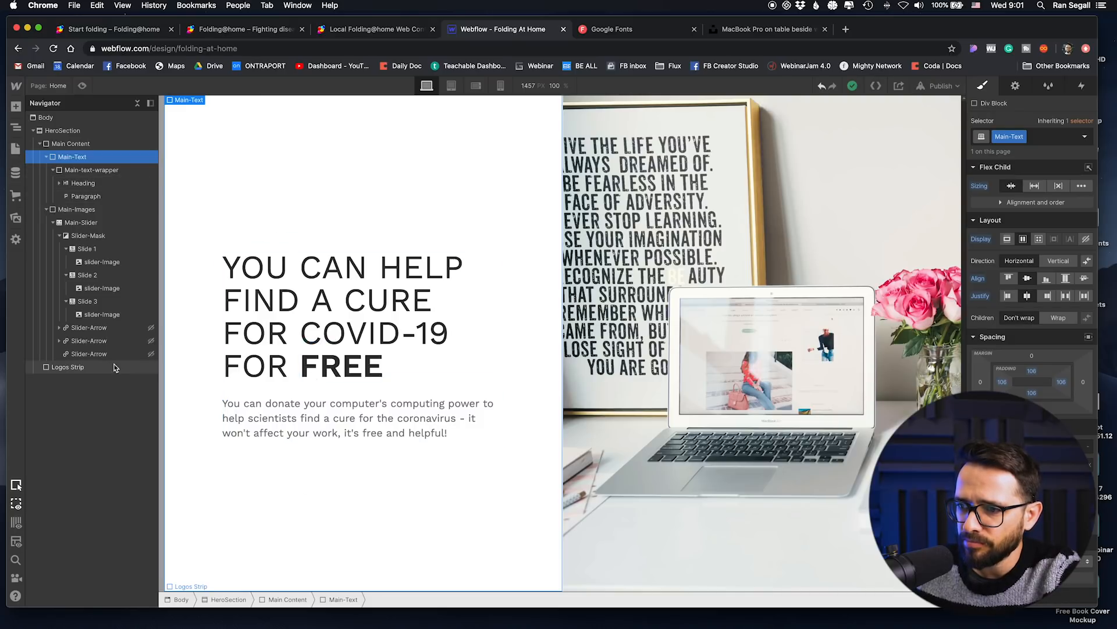
Step: Insert a Button element below the paragraph in Main-text-wrapper
click(16, 107)
drag(81, 349, 308, 466)
click(348, 470)
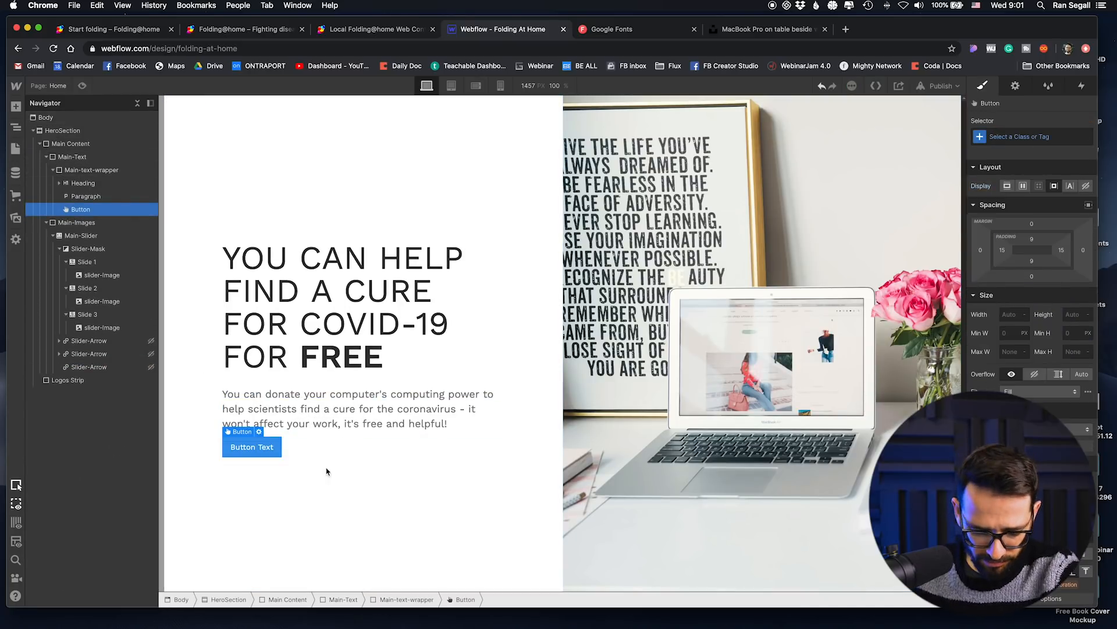
Step: Replace the button's placeholder text with "Install"
double_click(265, 447)
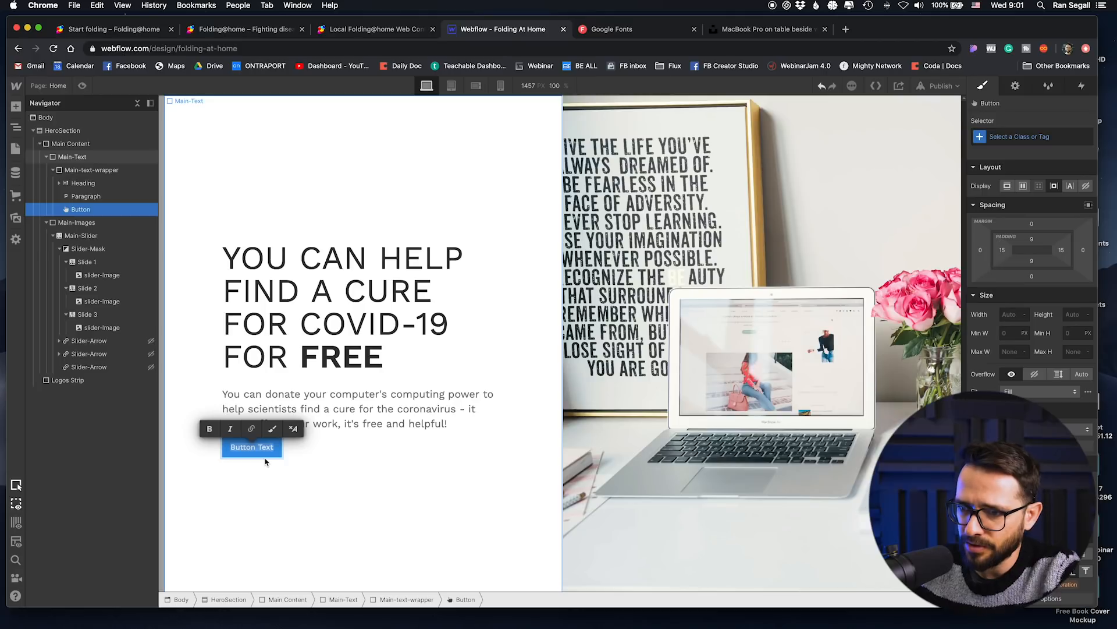
text(Instag)
key(BackSpace)
text(ll)
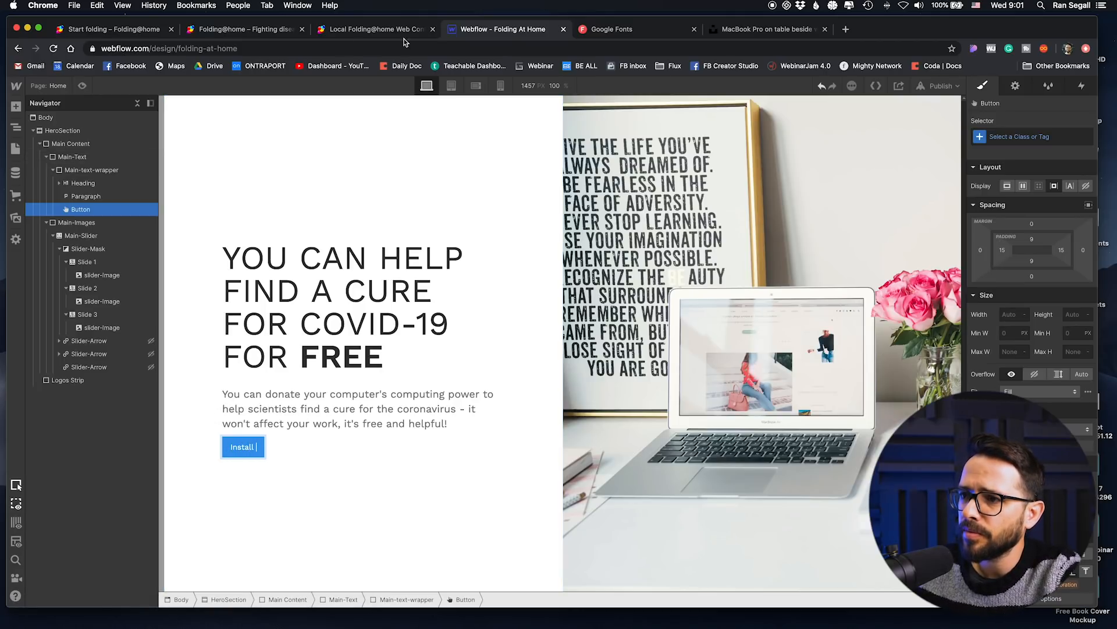
Step: Look through the open Folding@home pages for how the software to install is named
click(346, 30)
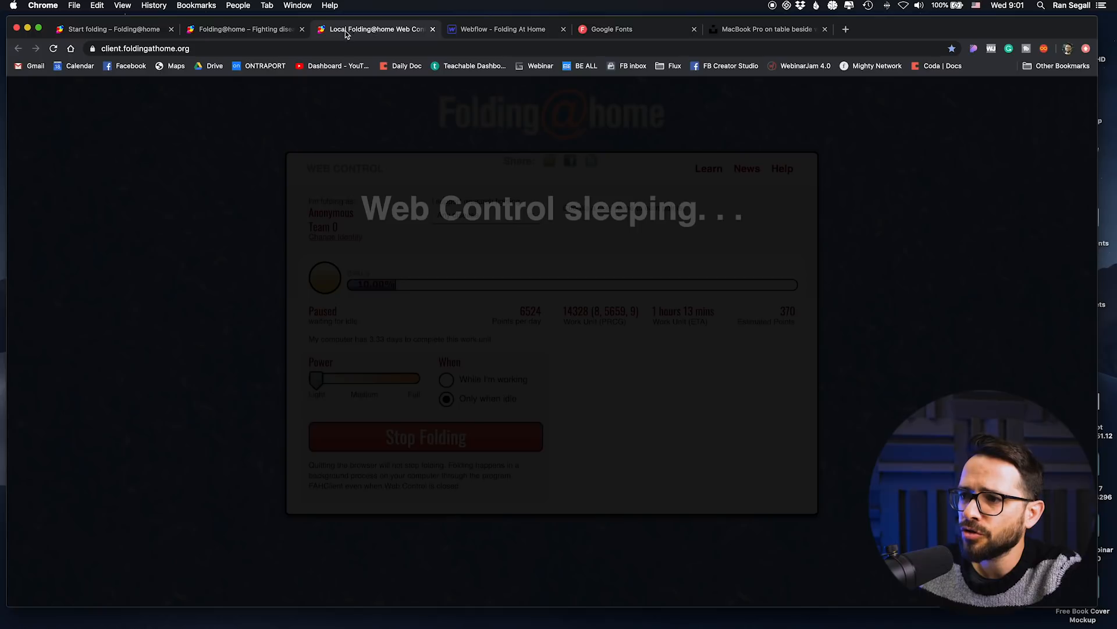
click(241, 30)
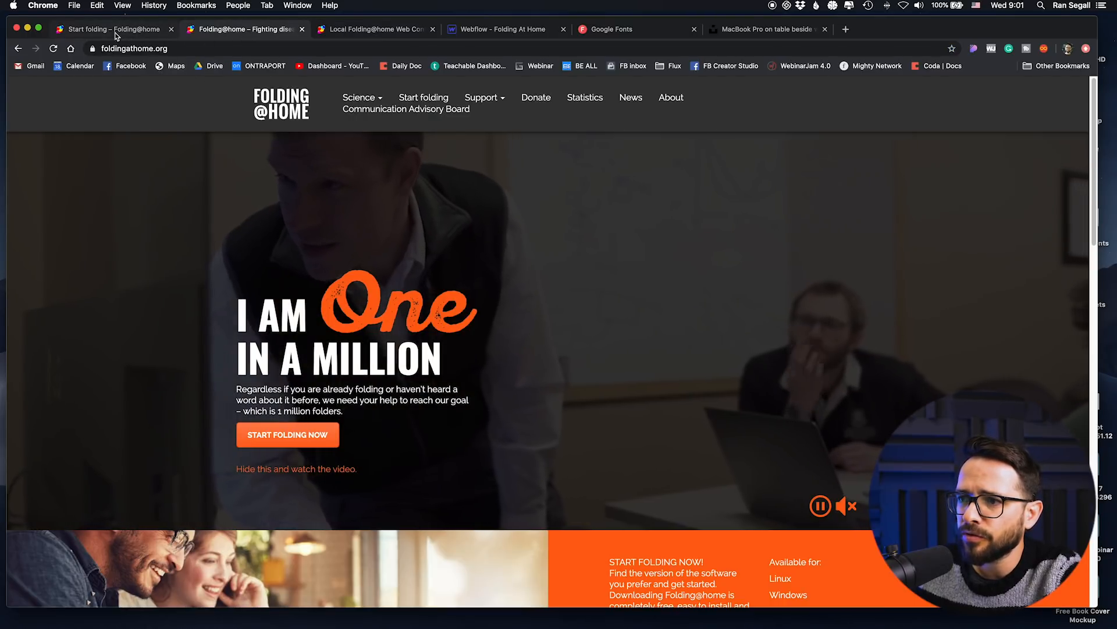
click(115, 32)
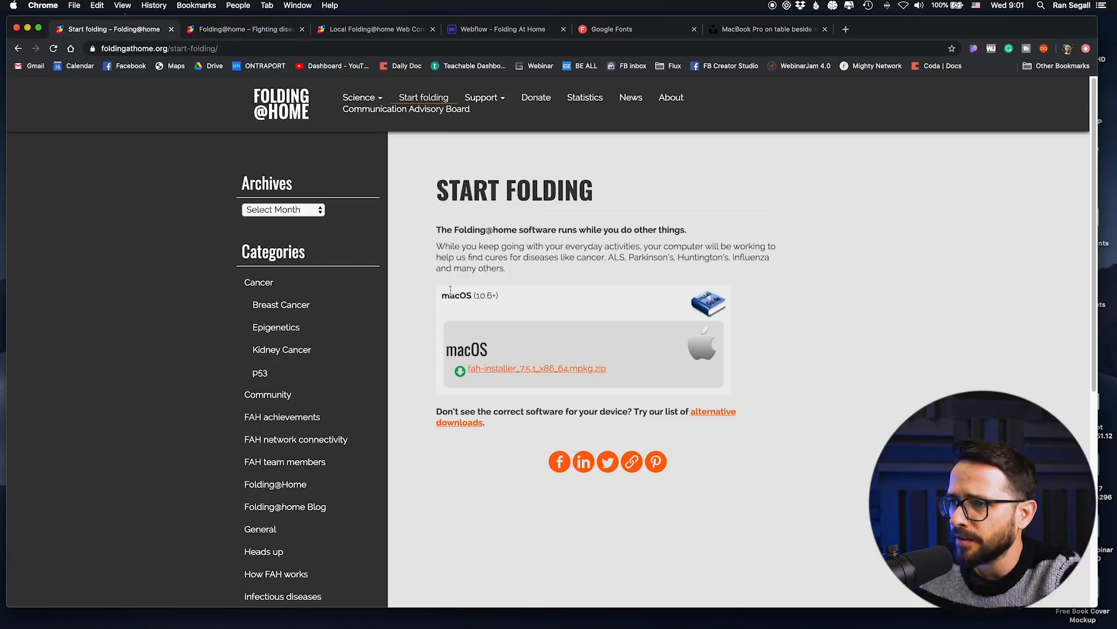
drag(456, 228, 542, 226)
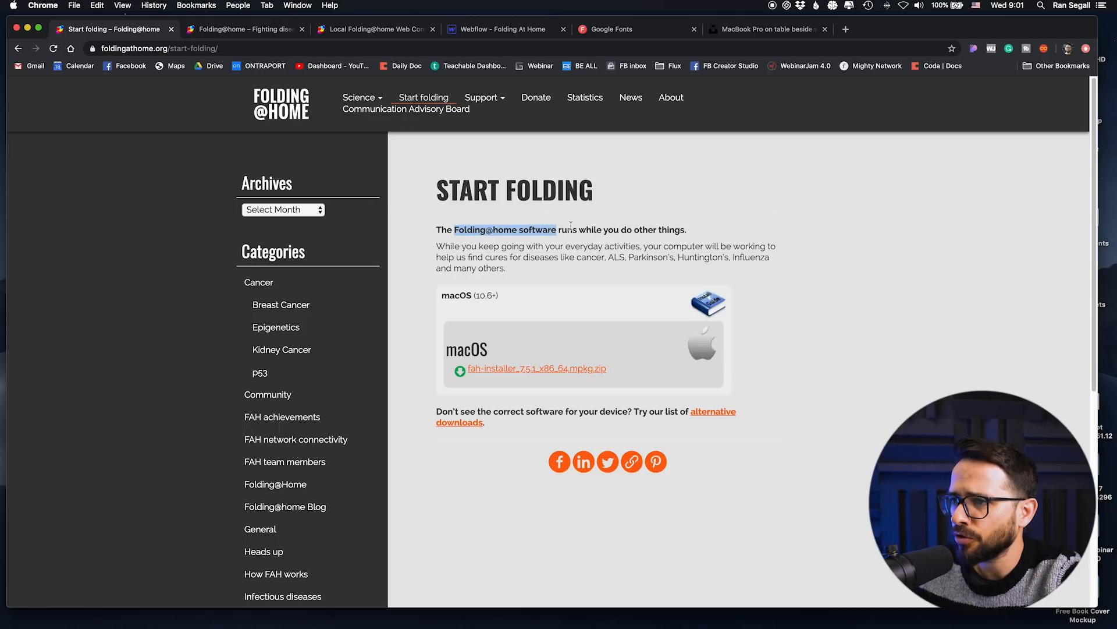
click(541, 239)
click(742, 28)
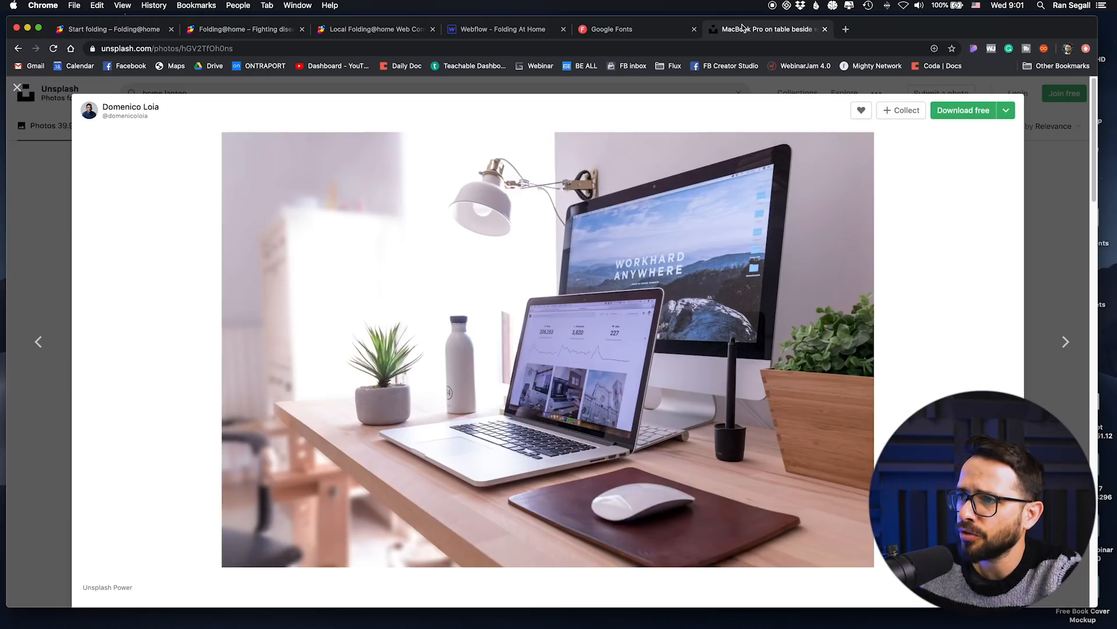
click(640, 28)
click(466, 29)
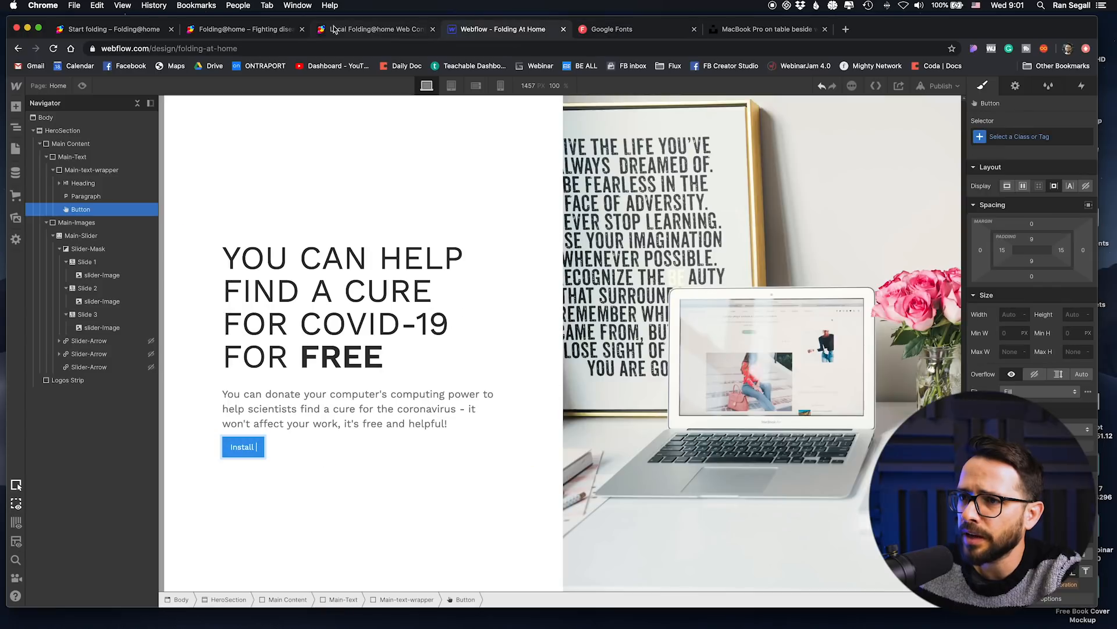
click(213, 32)
click(109, 29)
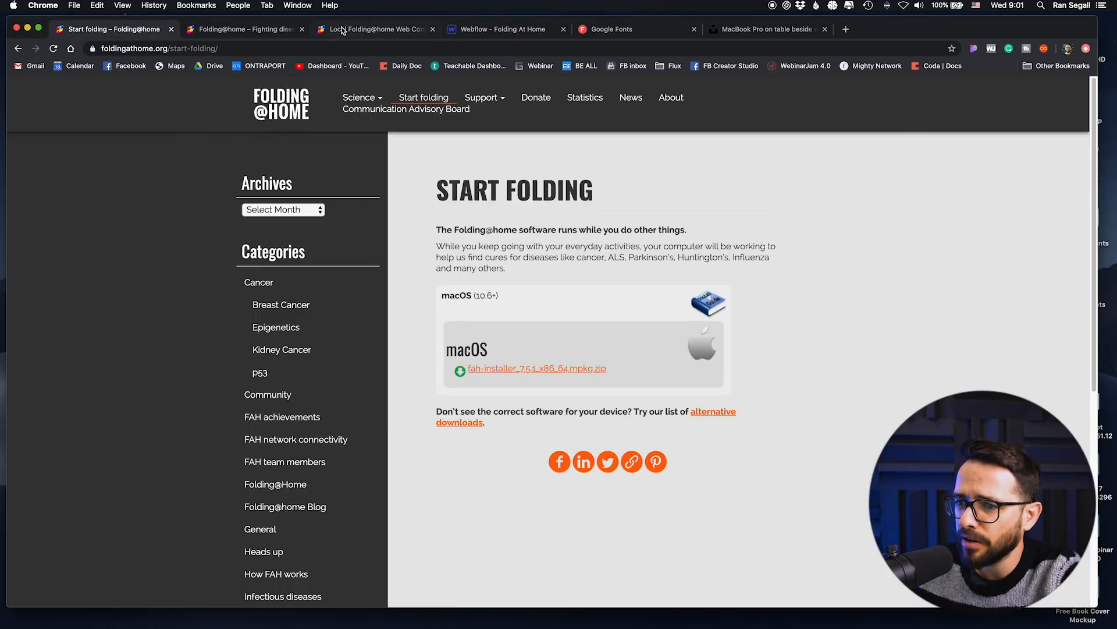
Step: Return to the Webflow page and complete the button's label as "Install FAH Software"
click(482, 29)
double_click(254, 447)
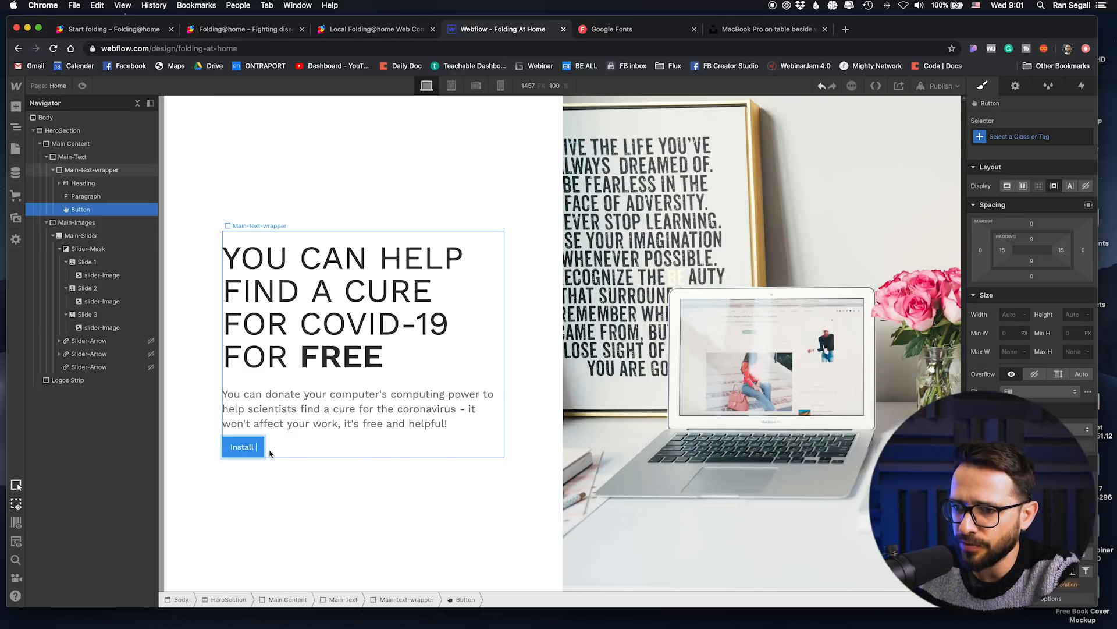
text(FA)
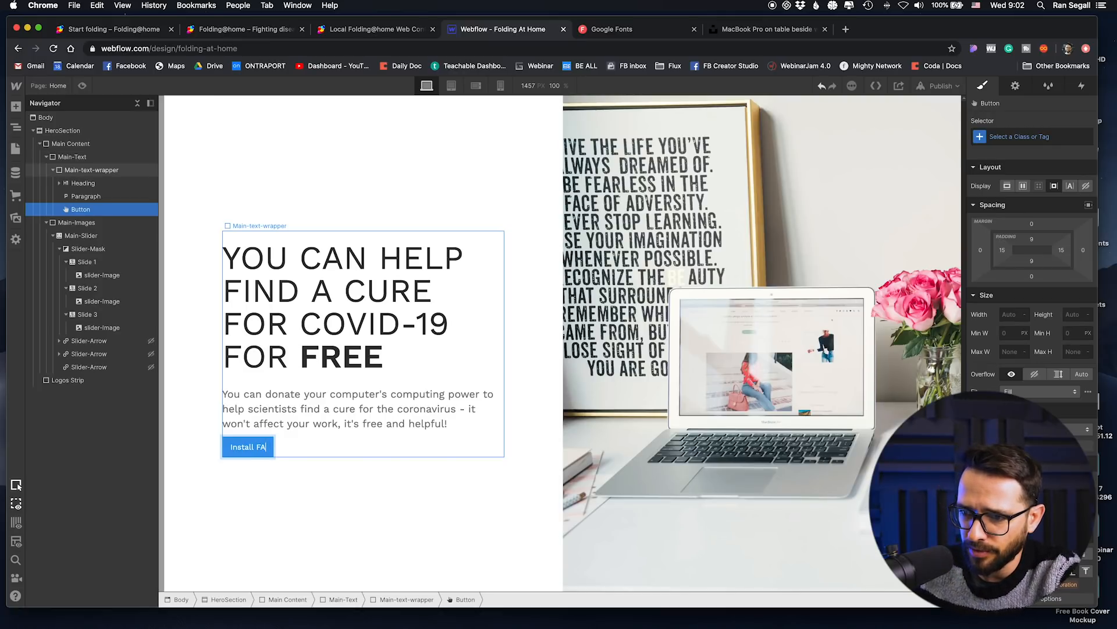
text(H Software)
key(Escape)
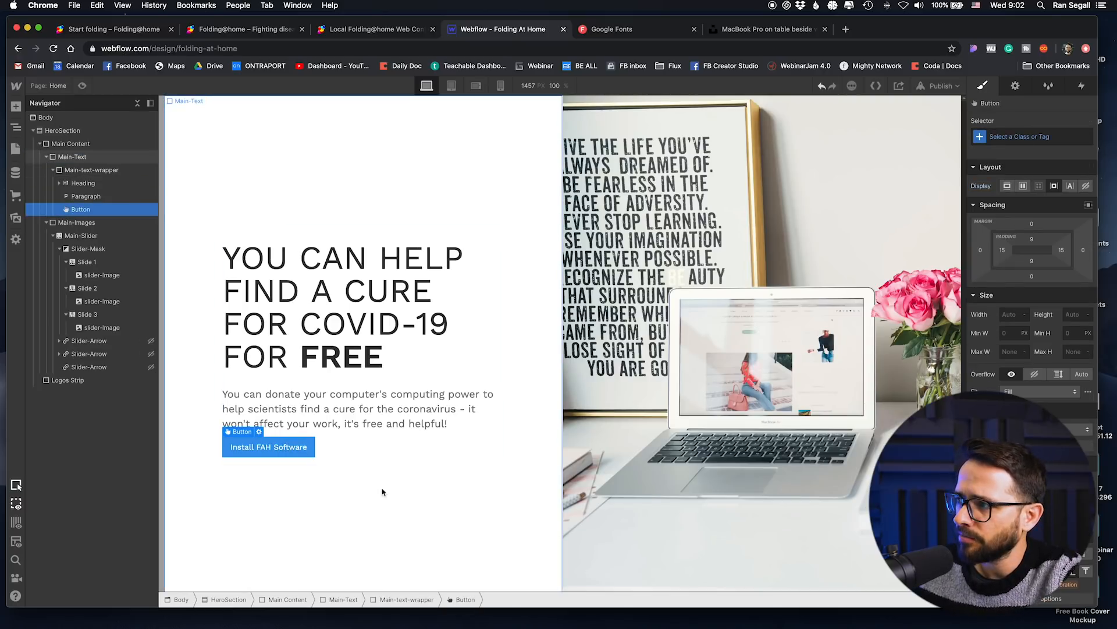
Step: Duplicate the "Install FAH Software" button beside itself and relabel the copy "Learn More"
key(super+v)
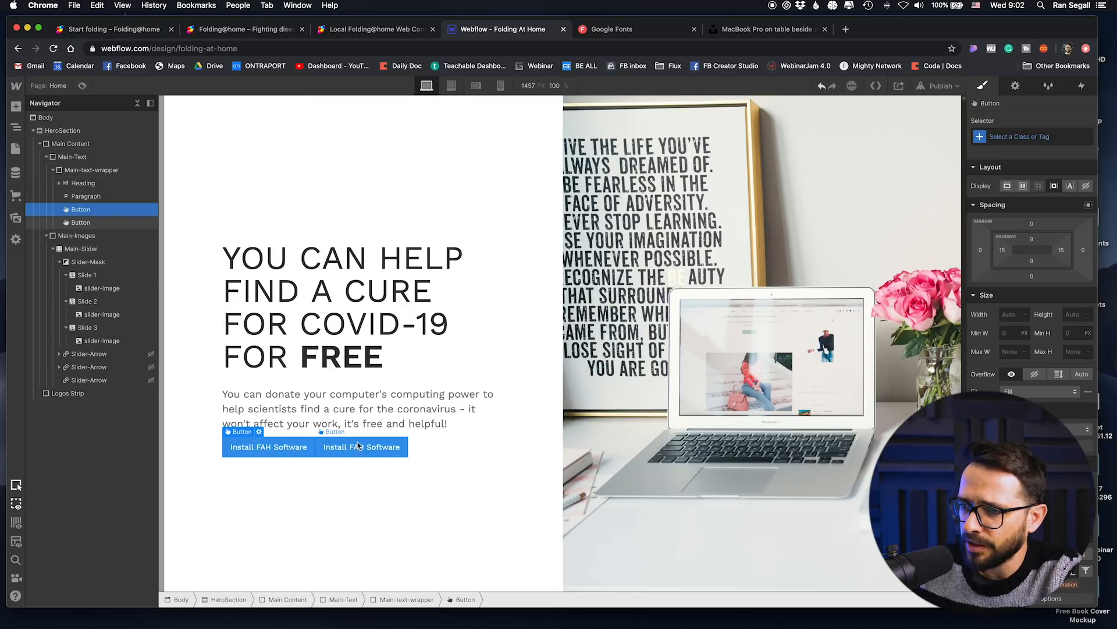
click(356, 447)
double_click(363, 451)
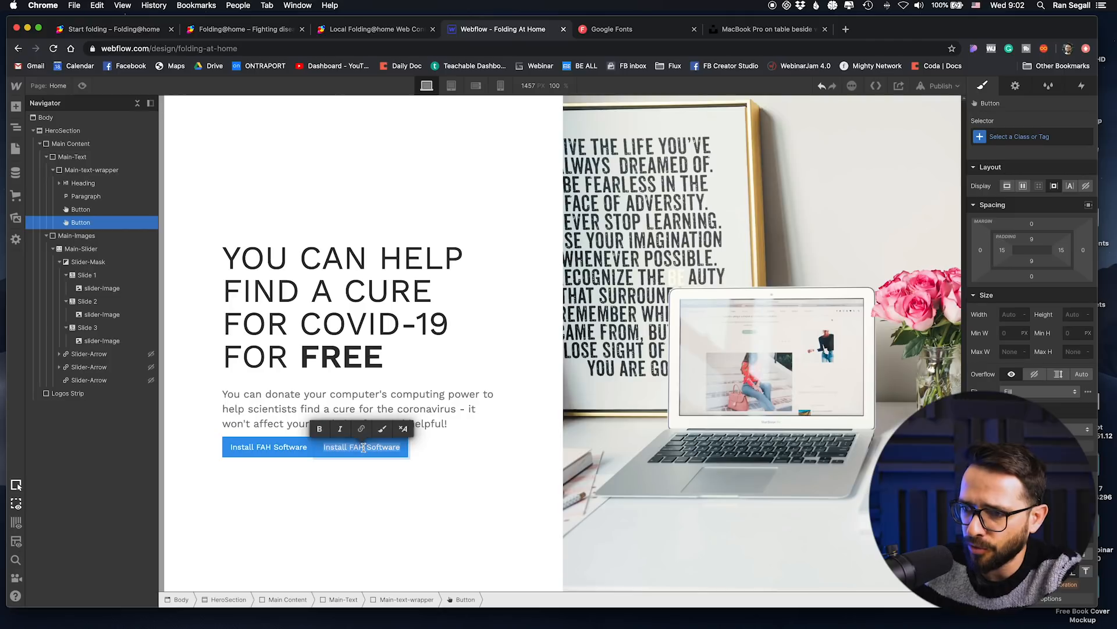
text(LEarn M)
key(BackSpace)
key(BackSpace)
key(BackSpace)
key(BackSpace)
key(BackSpace)
key(BackSpace)
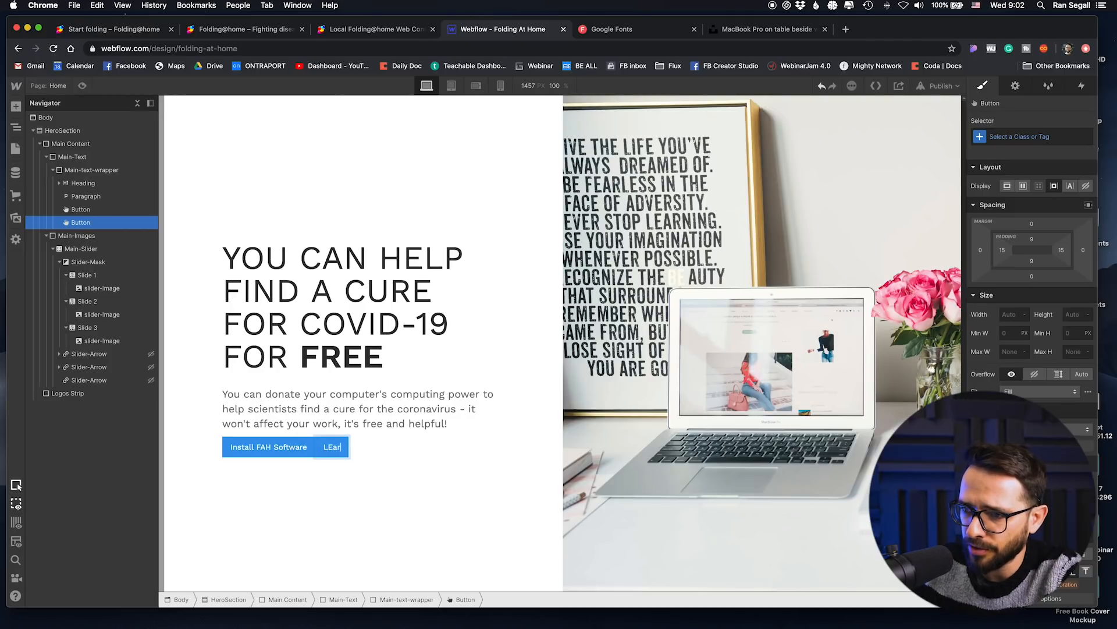
text(earn More)
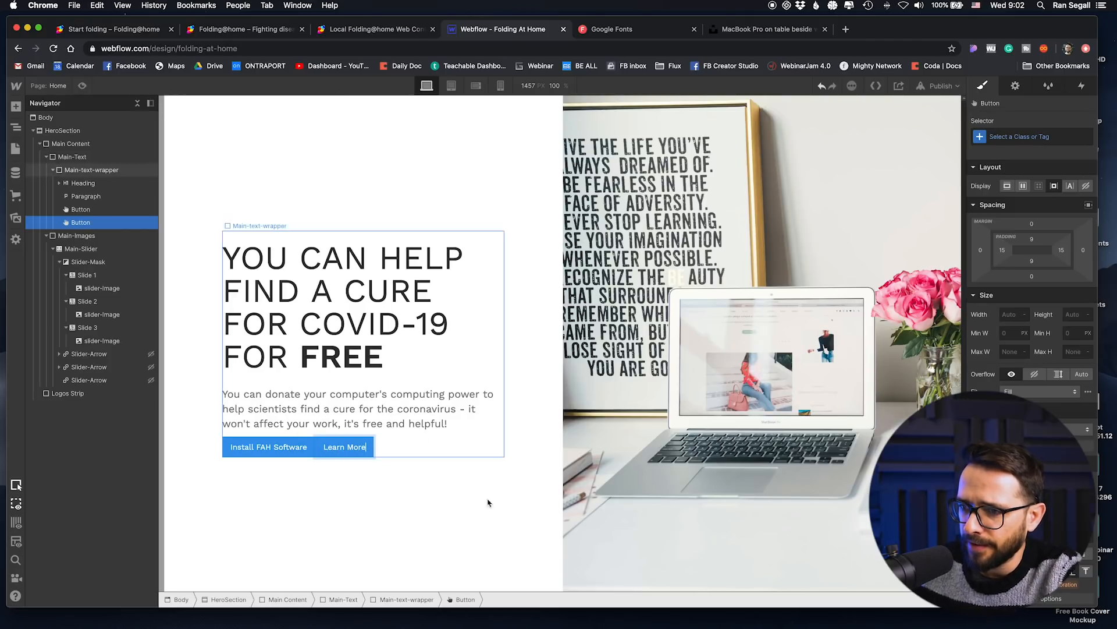
Step: Give the "Install FAH Software" button a new class named Button and set its font weight to 600 - Semi Bold
click(272, 449)
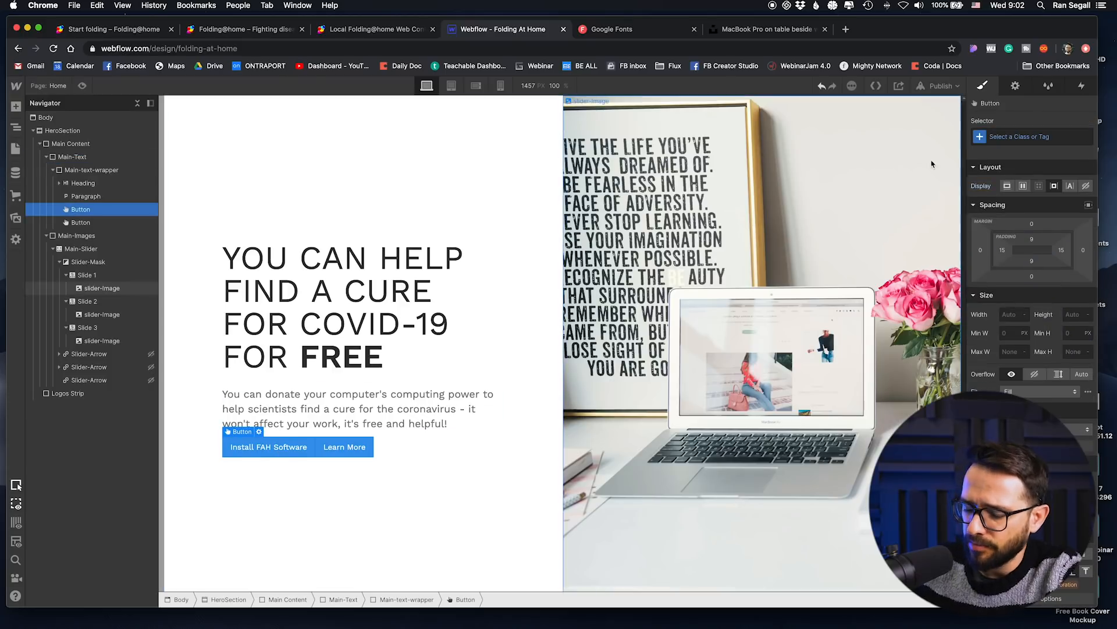
click(1064, 137)
text(Button)
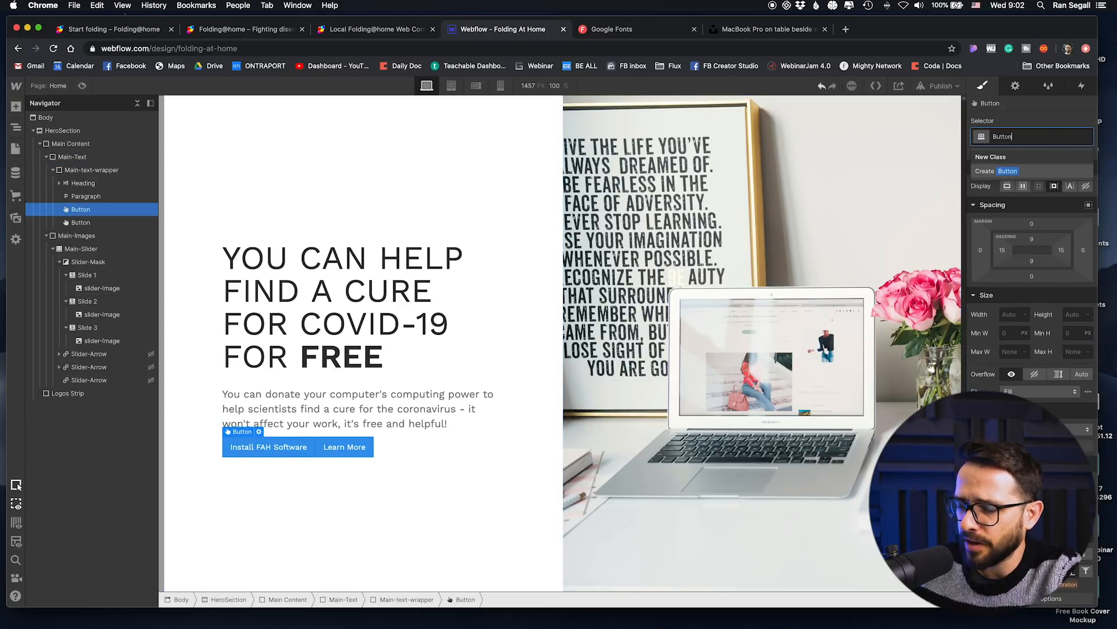
key(Return)
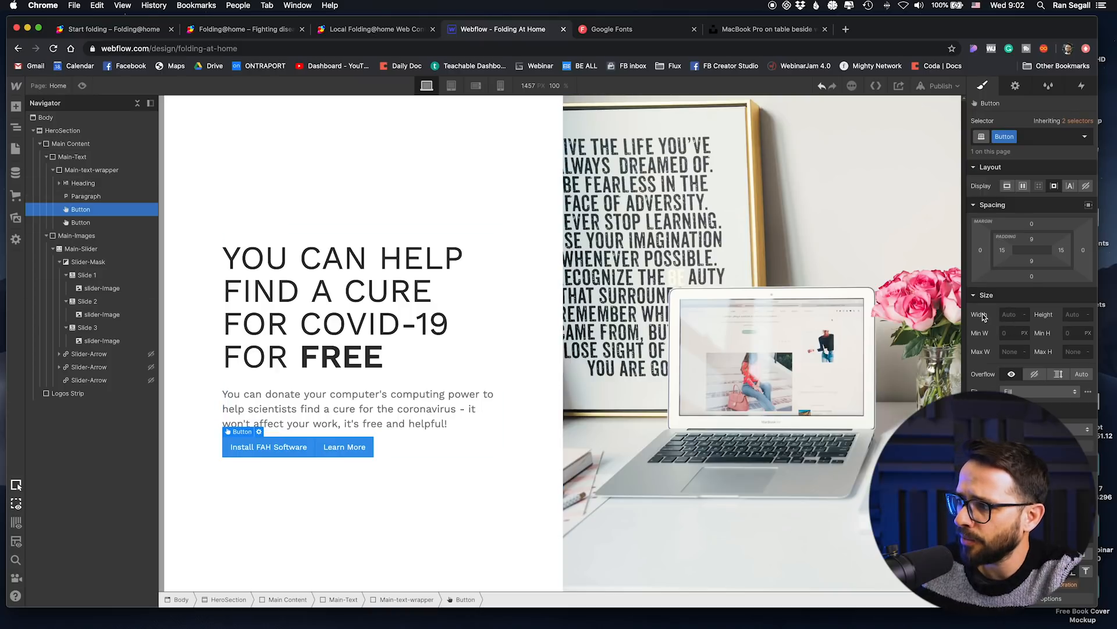
scroll(982, 322, down, 1)
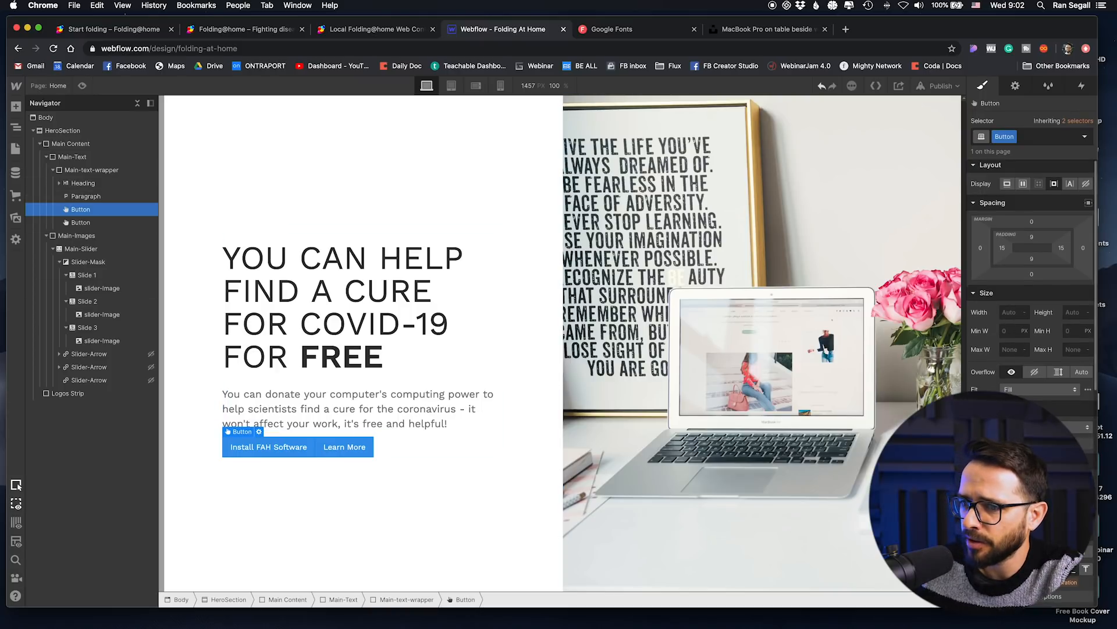
click(1045, 445)
click(1036, 501)
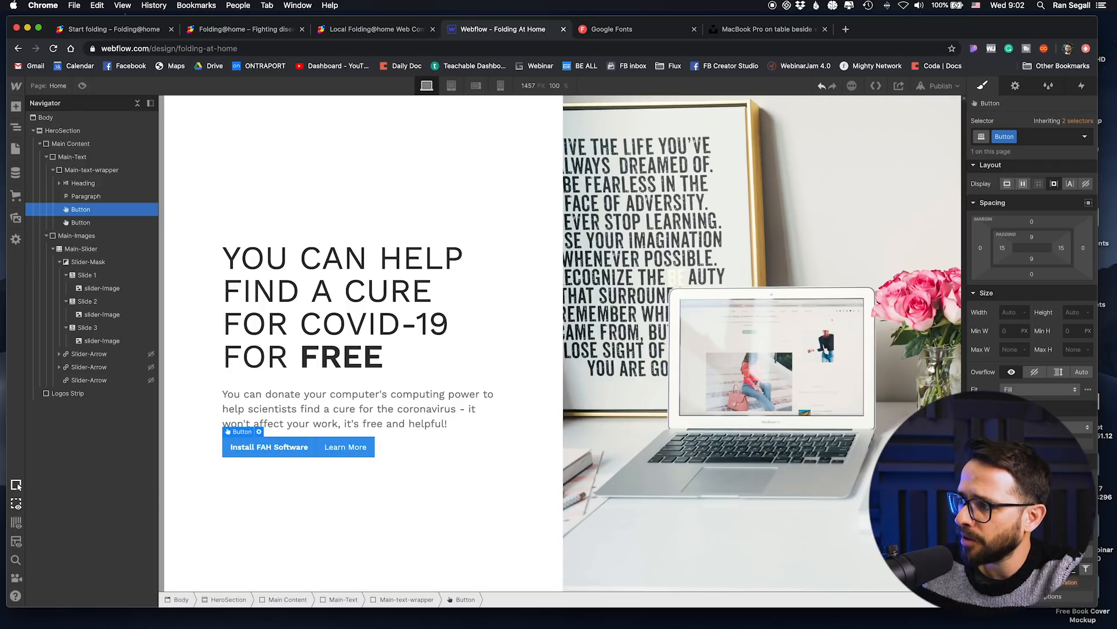
Step: Round the Button class's corners with a 5 px radius and give it a 15 px right margin
scroll(1032, 371, down, 10)
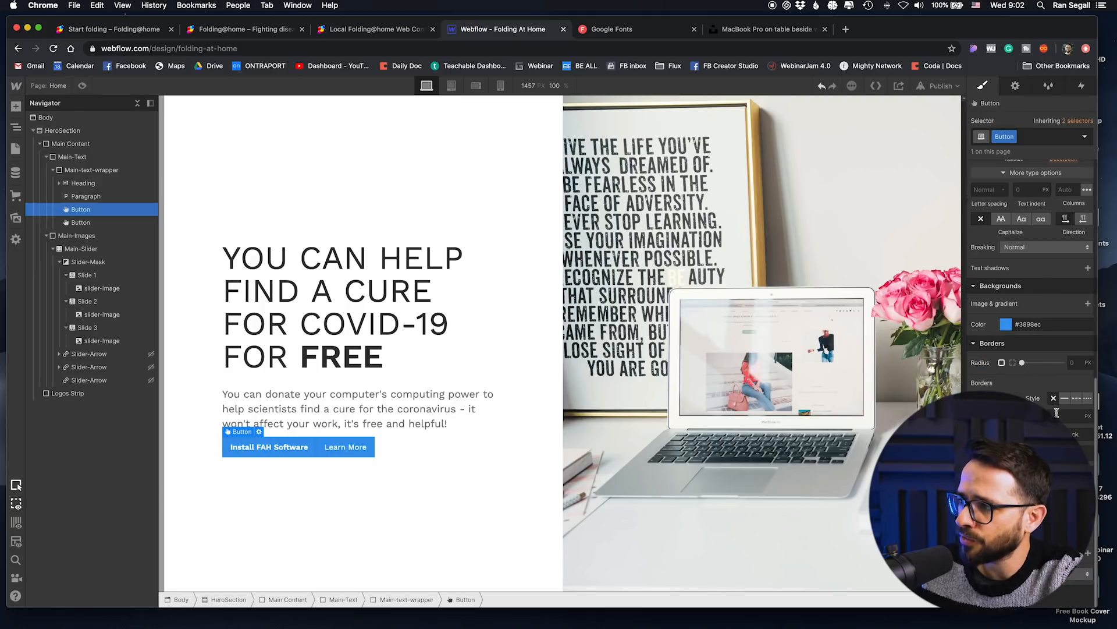
click(1075, 362)
text(5)
key(Return)
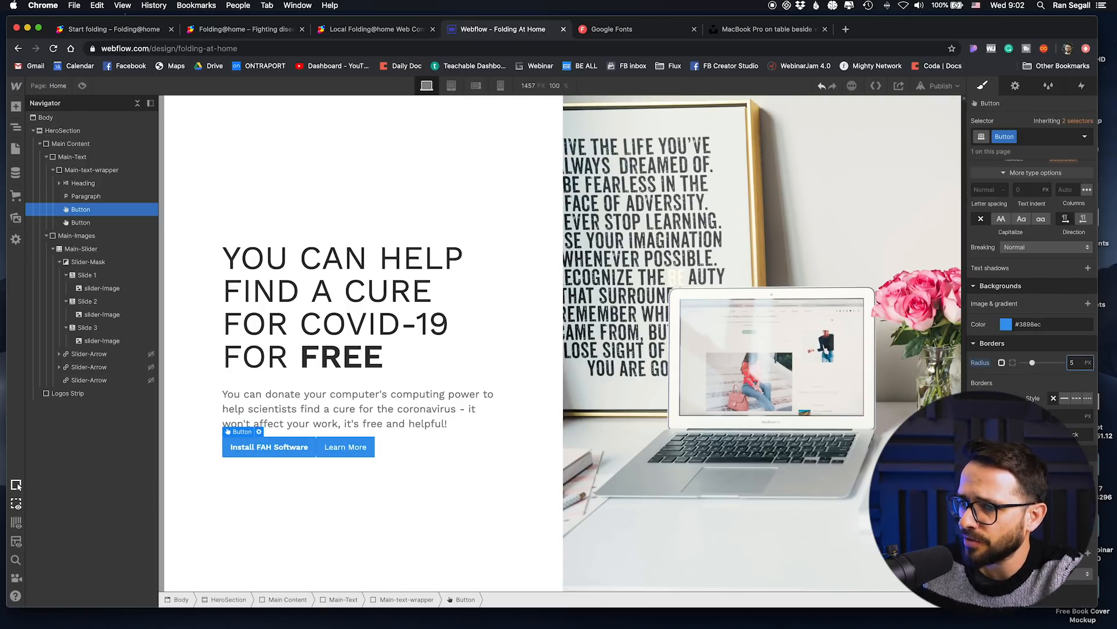
scroll(1023, 298, up, 10)
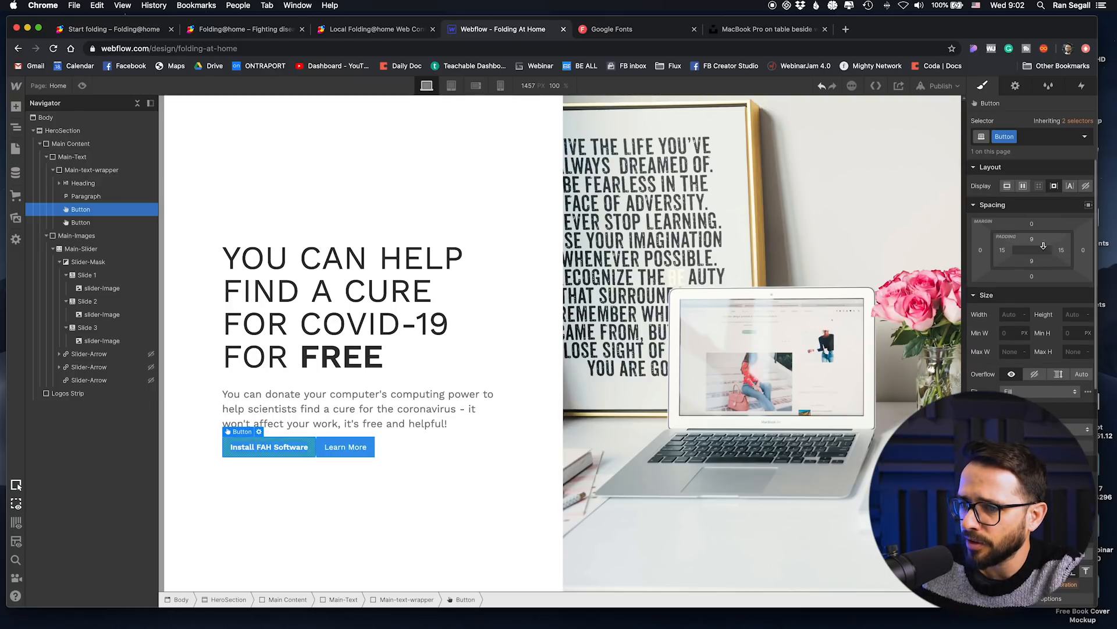
drag(1083, 250, 1110, 256)
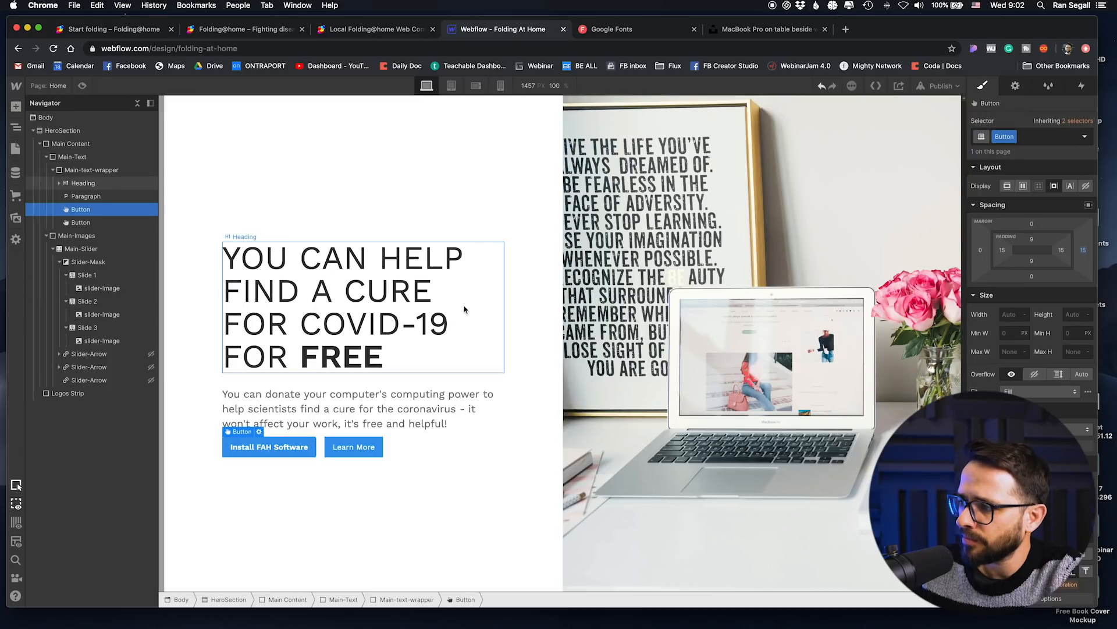
Step: Set the Button class's font size to 15 px and its letter spacing to 0.5
scroll(1032, 431, down, 1)
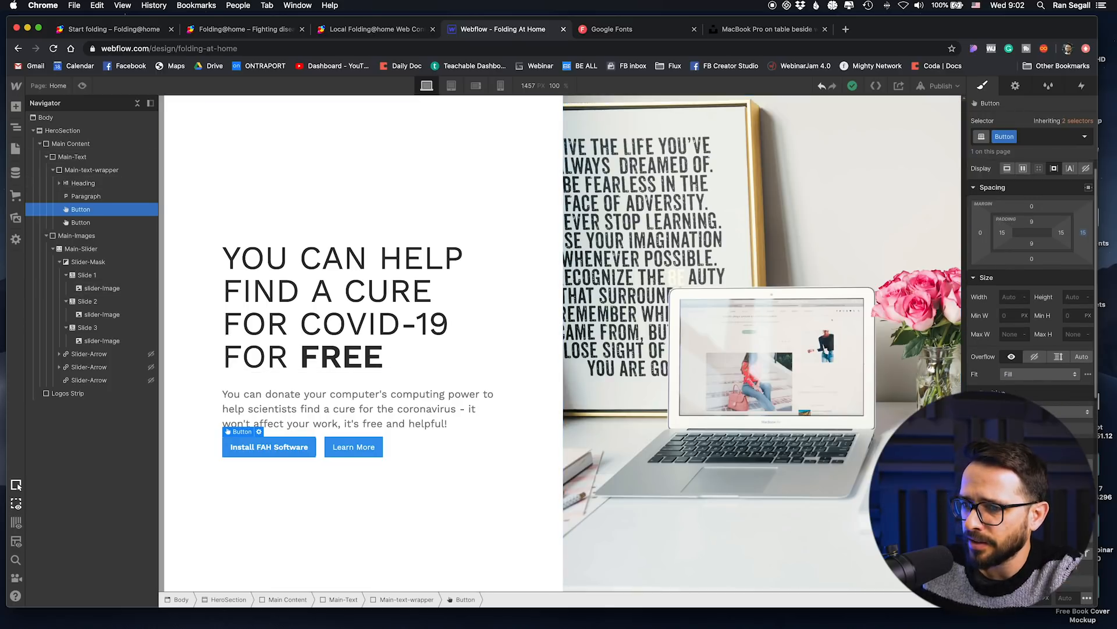
key(Up)
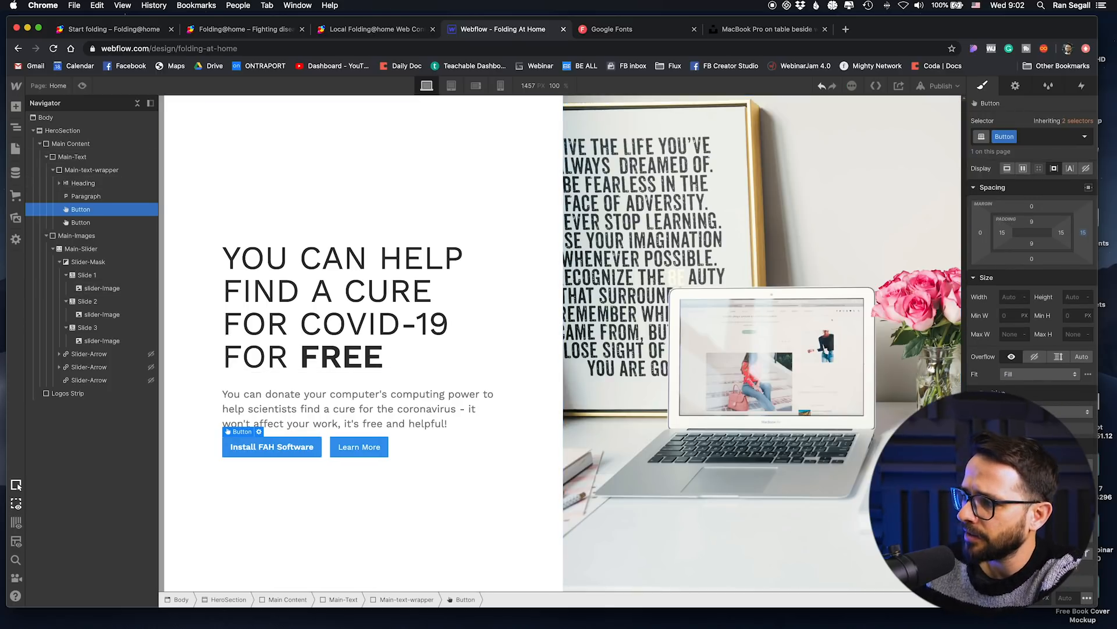
scroll(1032, 430, down, 3)
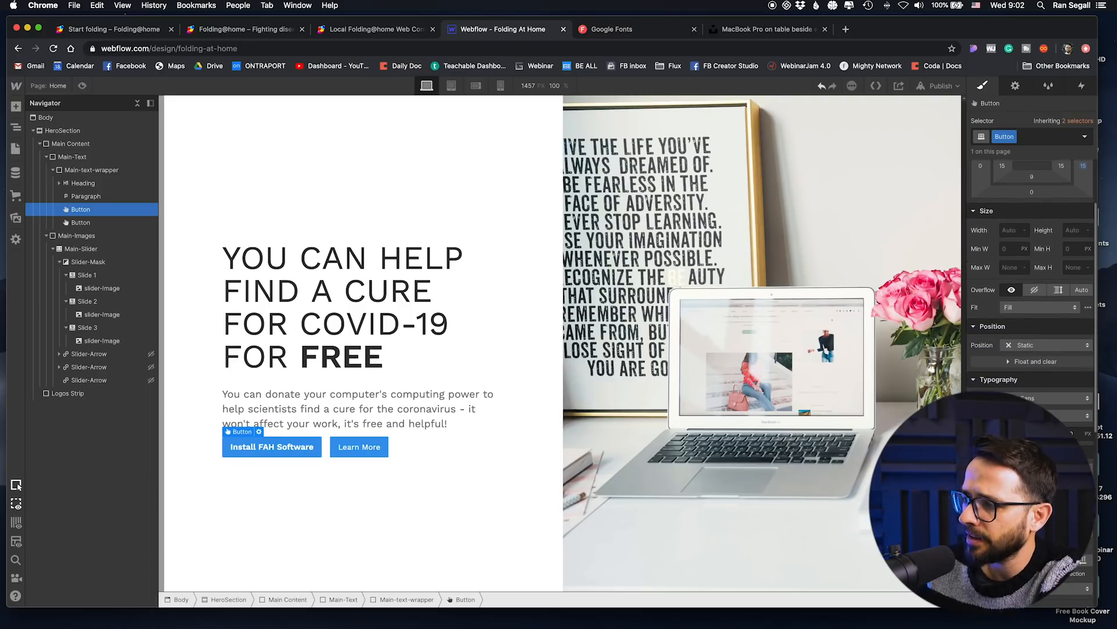
key(Up)
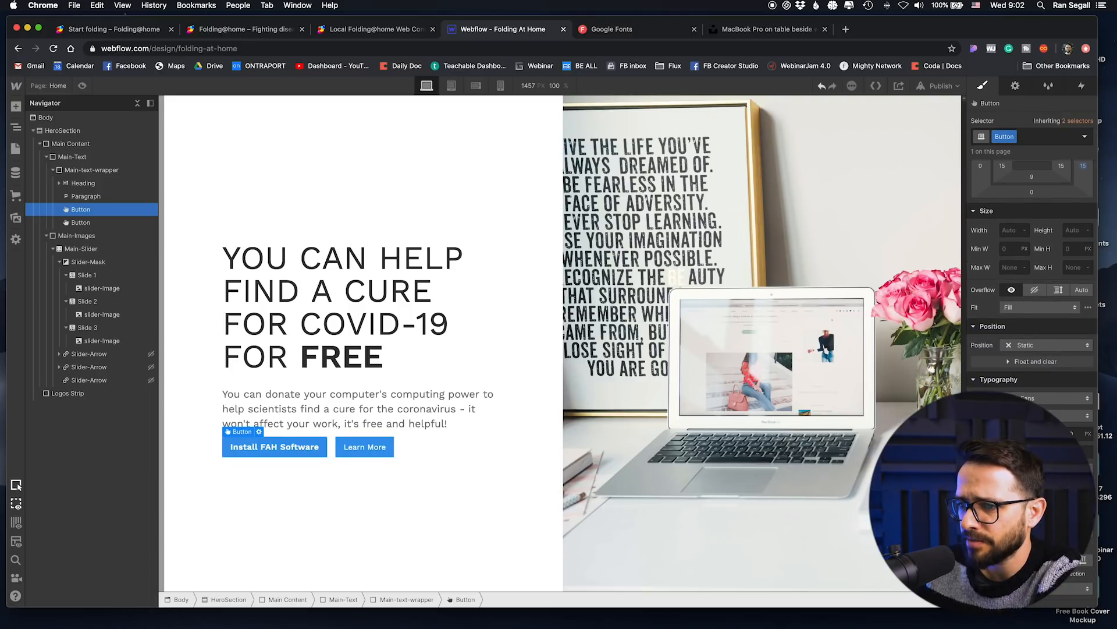
Step: Set the Button class's padding to 15 px above and below and 20 px on both sides
scroll(1041, 234, up, 4)
drag(1038, 242, 1066, 254)
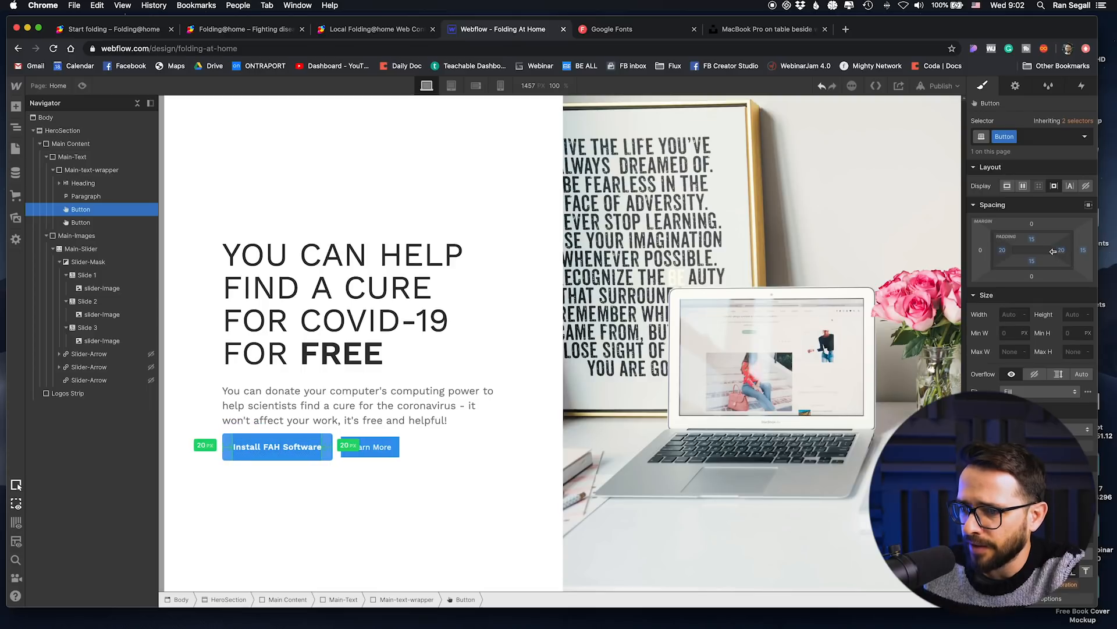
click(511, 416)
Step: Apply the Button class to the "Learn More" button and add a combo class named inverted-button
click(379, 448)
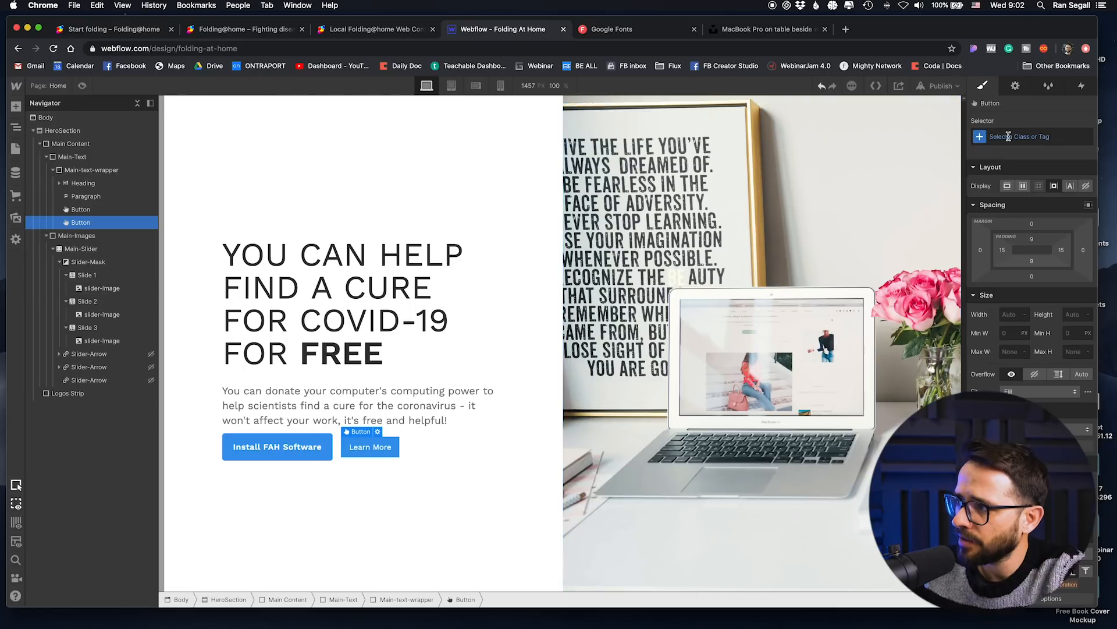
click(1031, 137)
text(but)
key(Return)
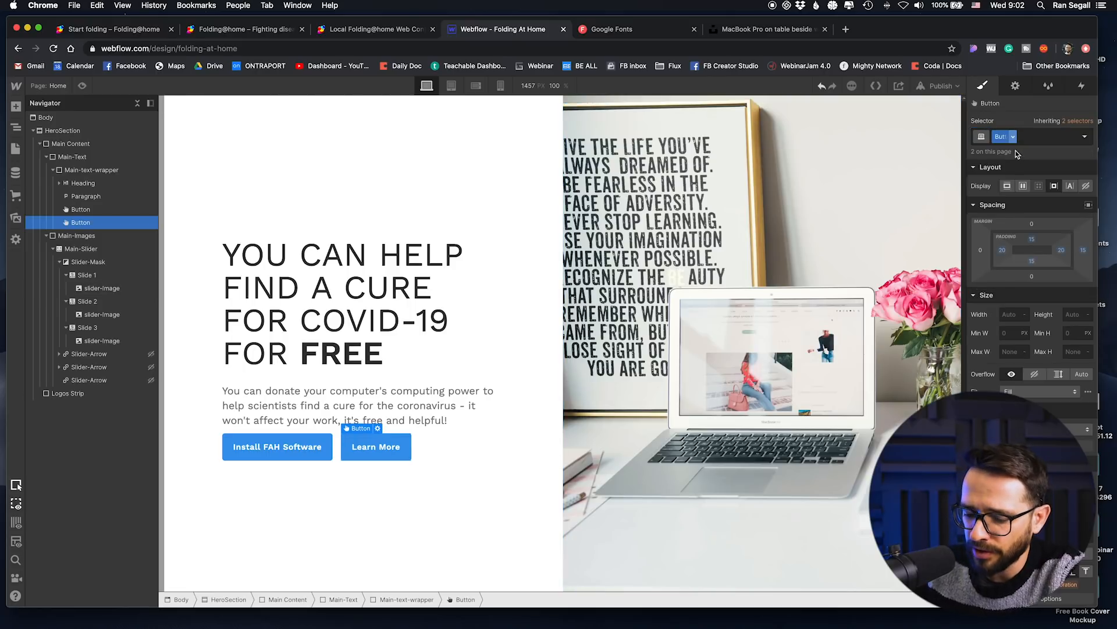
text(inv)
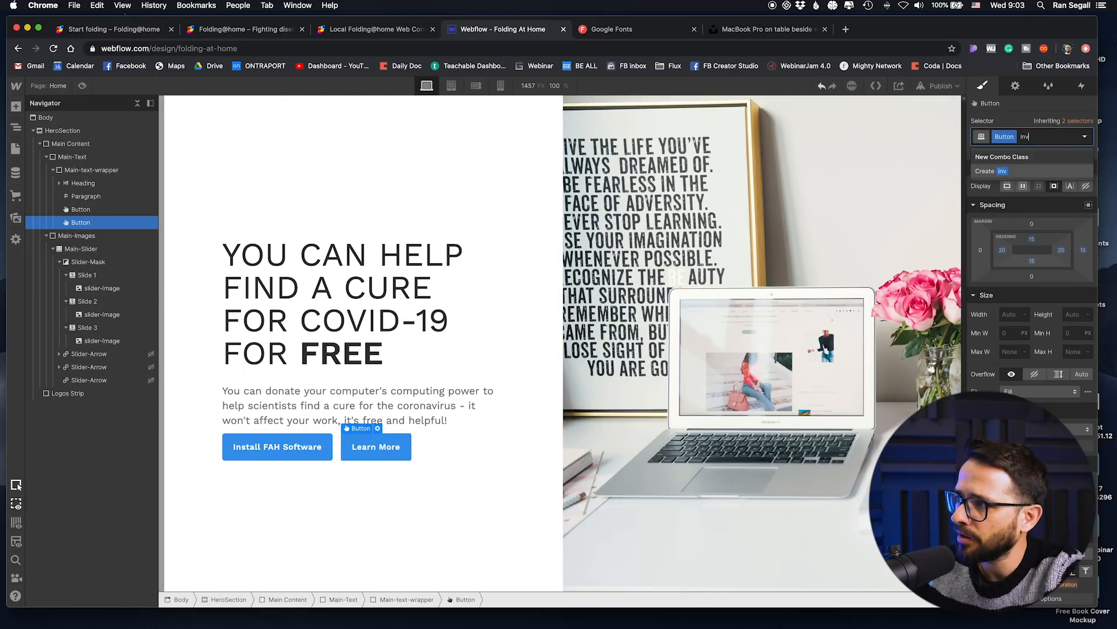
text(erted-button)
key(Return)
Step: Make the "Learn More" button's background transparent and set its text colour to the original background blue, #3898ec
scroll(1033, 314, down, 5)
scroll(1033, 314, down, 4)
click(1042, 332)
key(super+c)
click(1006, 332)
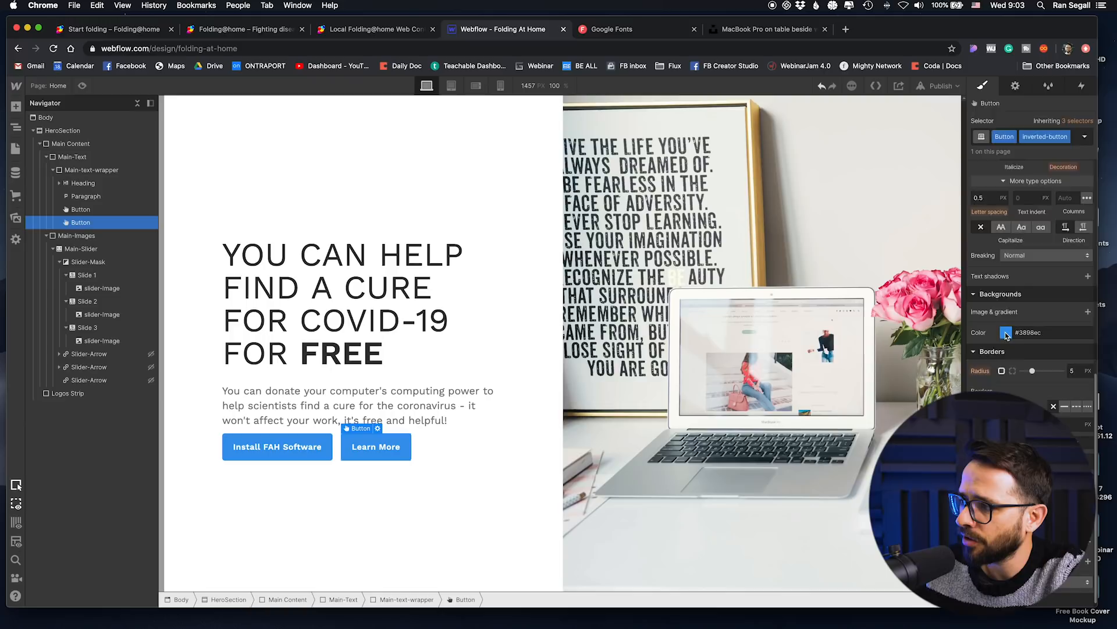
click(979, 444)
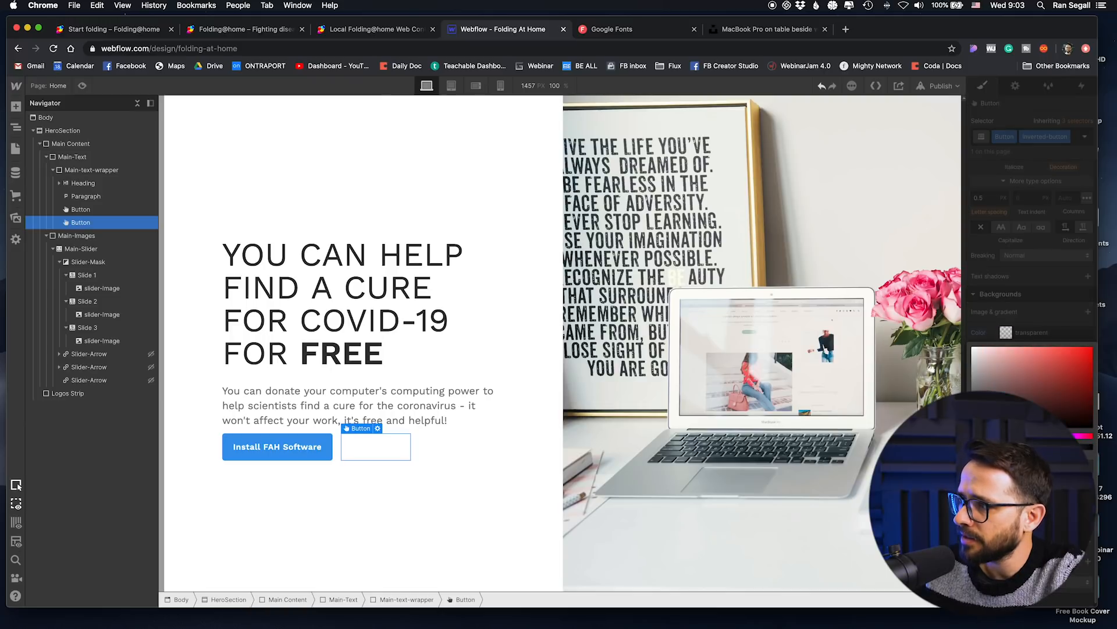
click(1010, 291)
scroll(1010, 292, up, 4)
click(1051, 298)
key(super+v)
key(Return)
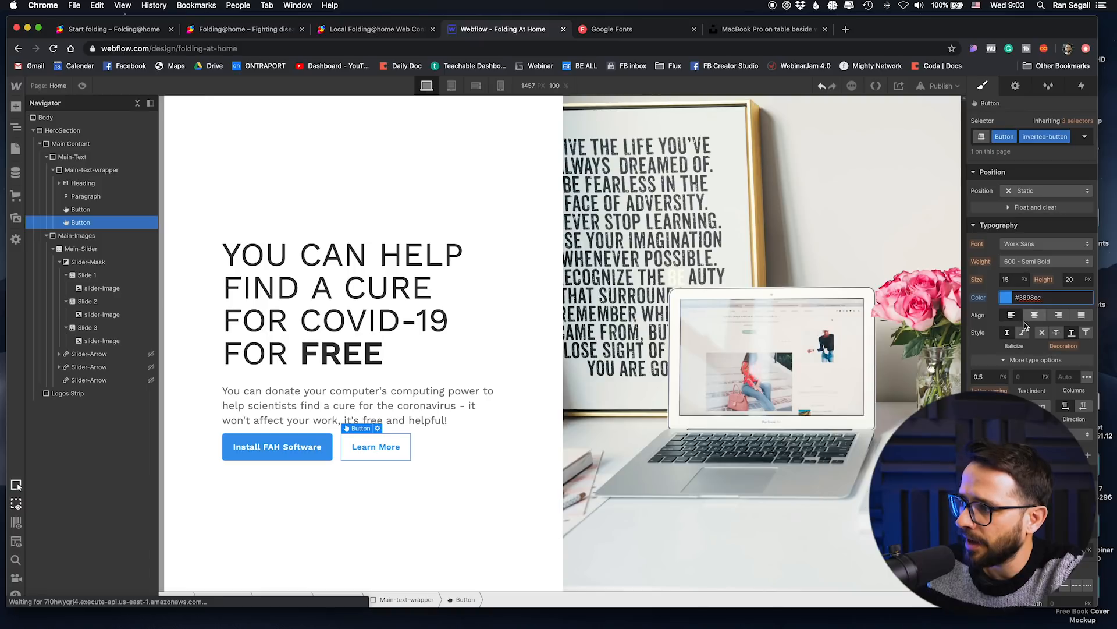
Step: Add a solid border in #3898ec around the "Learn More" button
scroll(1033, 349, down, 3)
click(1064, 399)
click(1081, 435)
key(super+v)
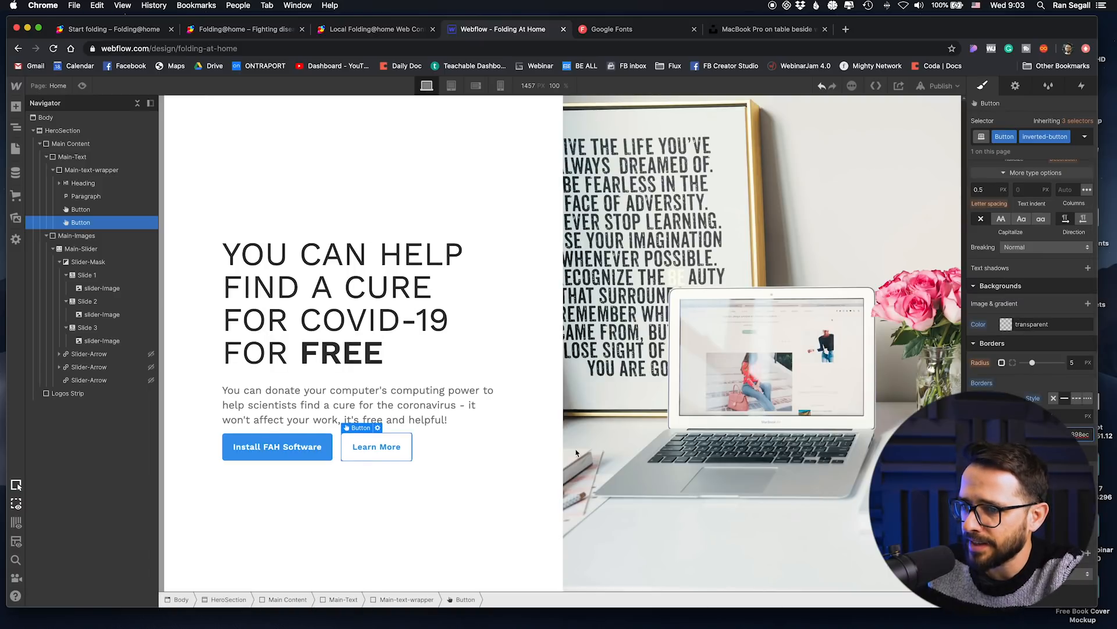
click(432, 496)
Step: Give the install button's Button class a 20 px top margin
click(302, 458)
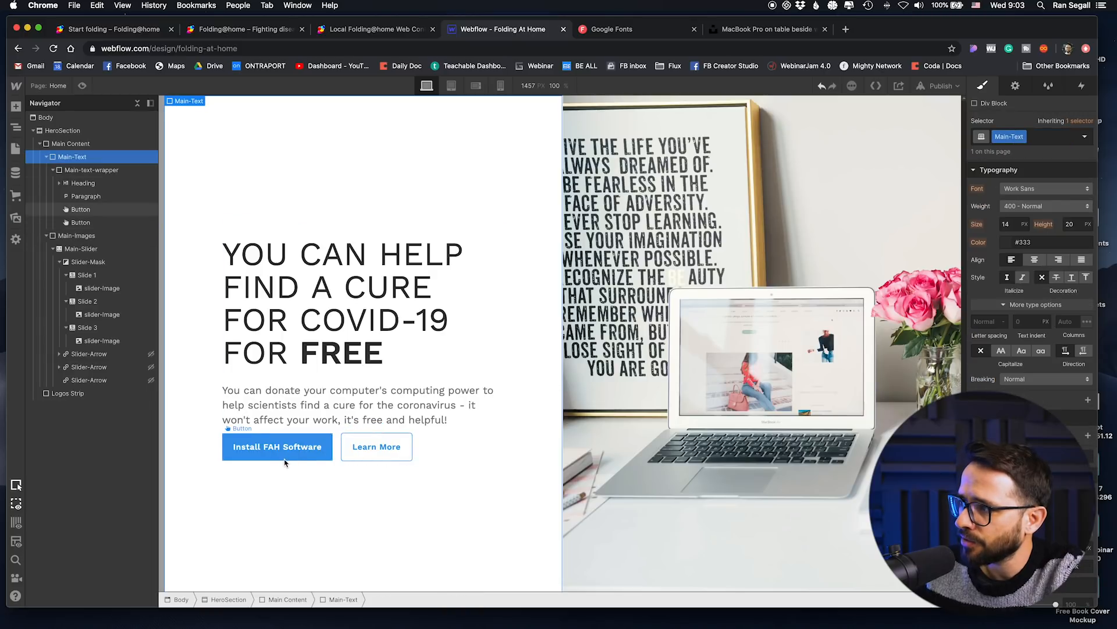
drag(1035, 225, 1028, 186)
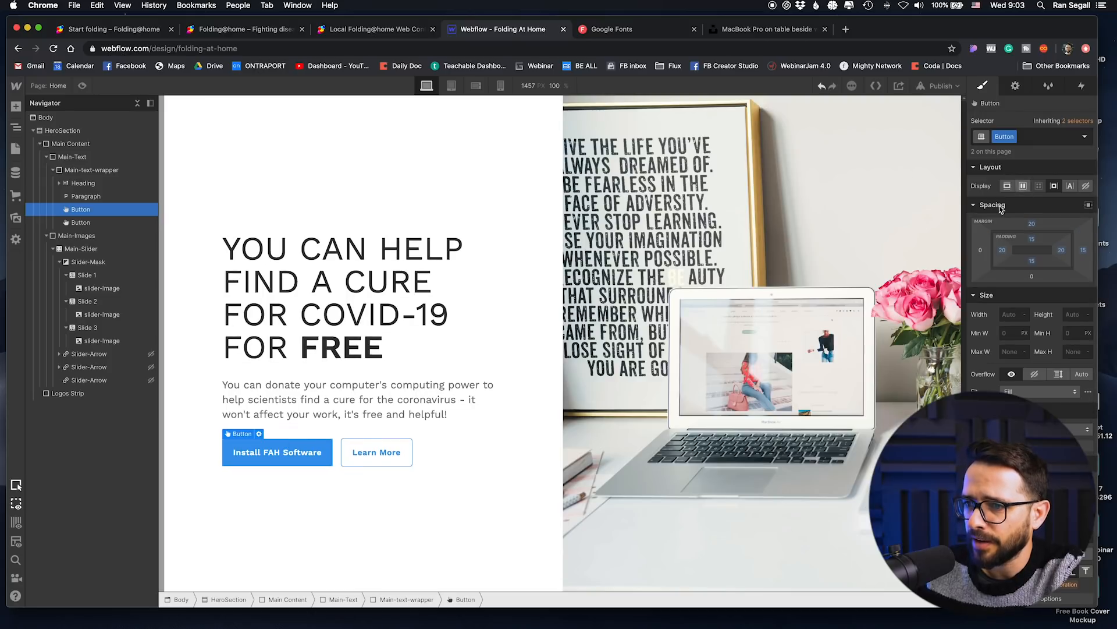
click(500, 482)
click(284, 453)
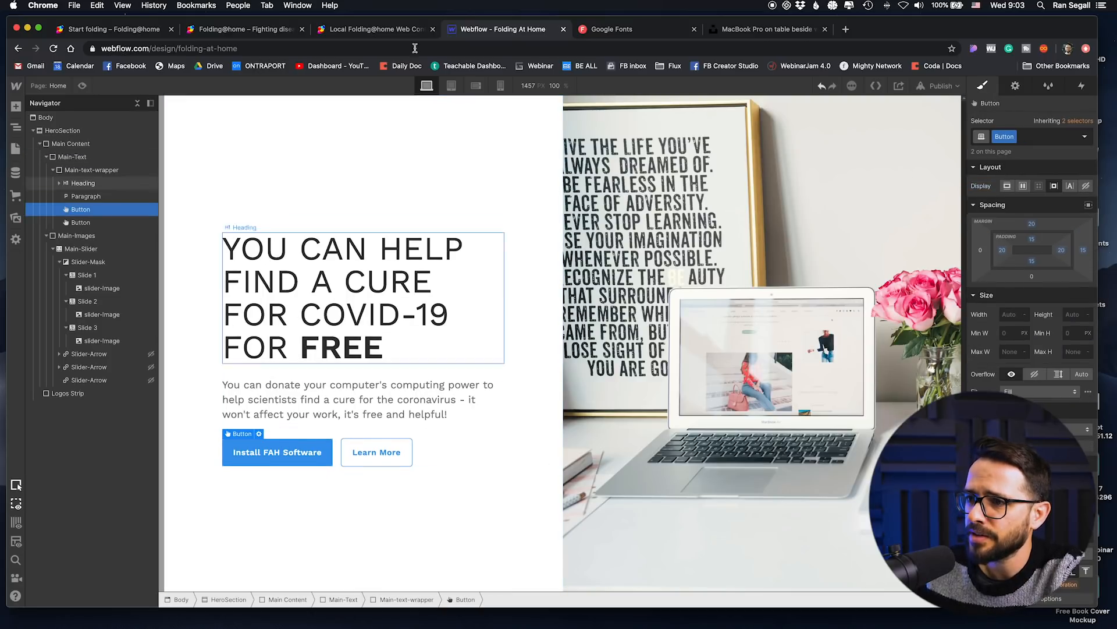
Step: Copy the address of the Folding@home Start Folding page, look over the other open pages, and return to the Webflow page
click(352, 32)
click(255, 31)
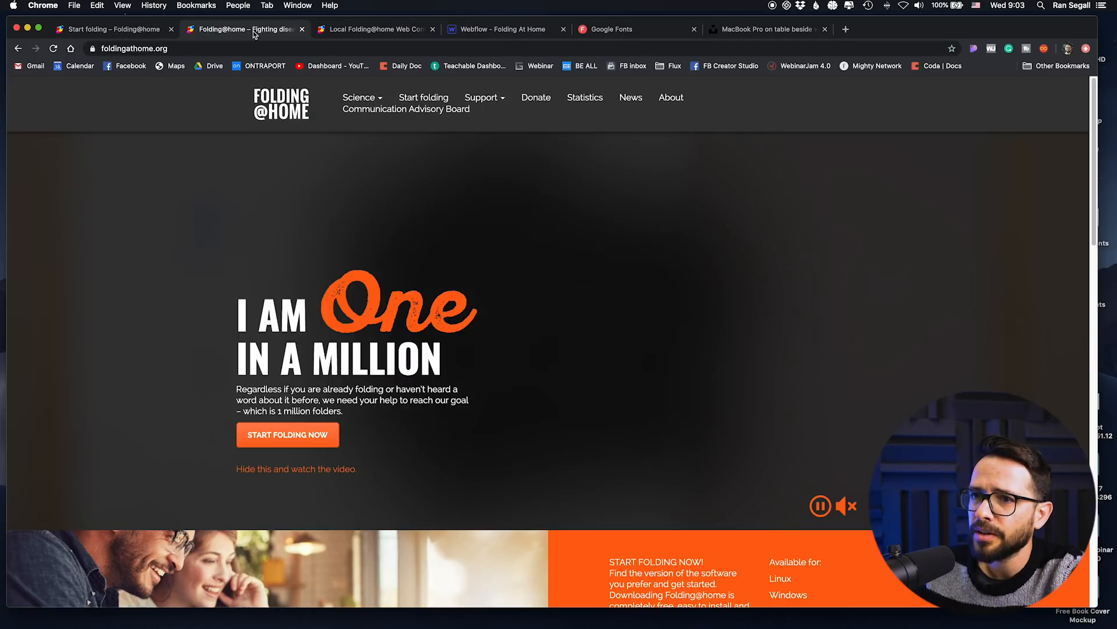
click(95, 30)
click(235, 49)
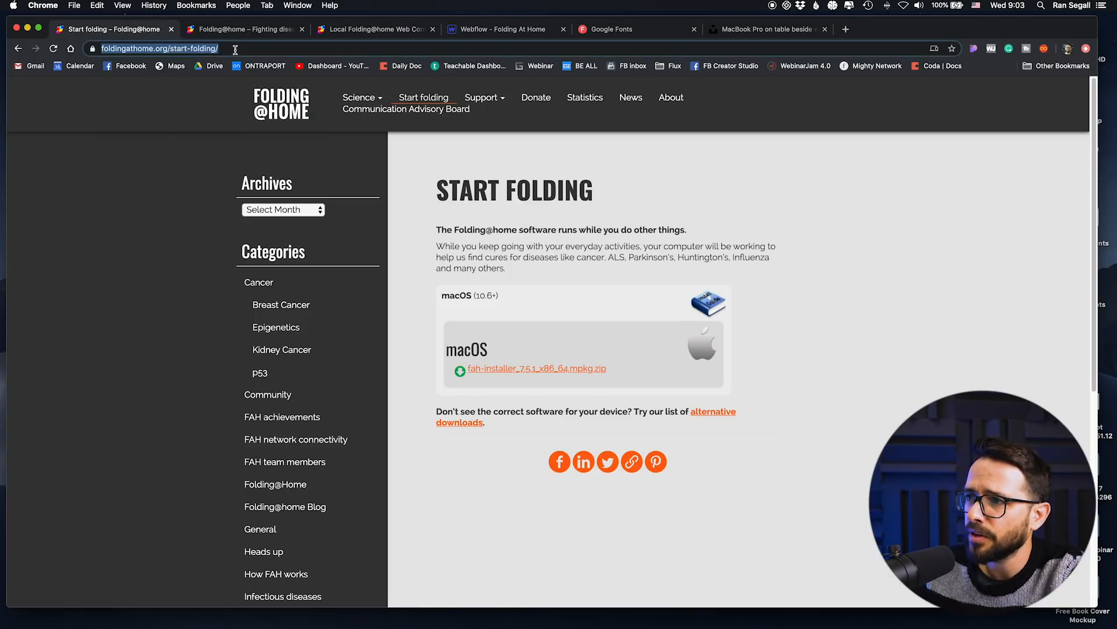
click(646, 34)
click(765, 31)
click(399, 34)
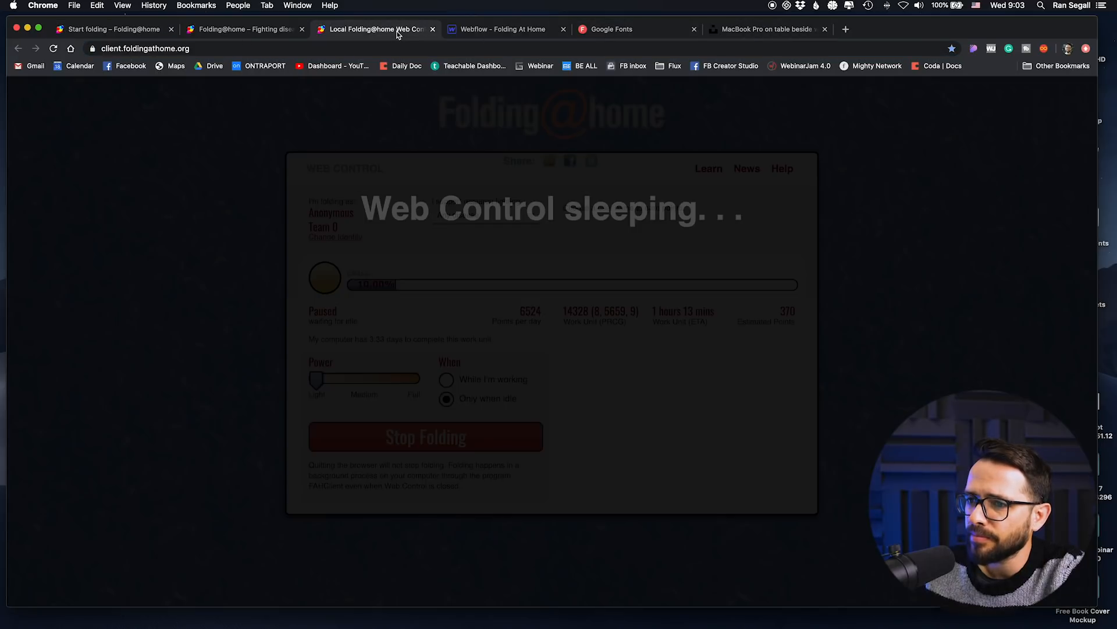
click(507, 32)
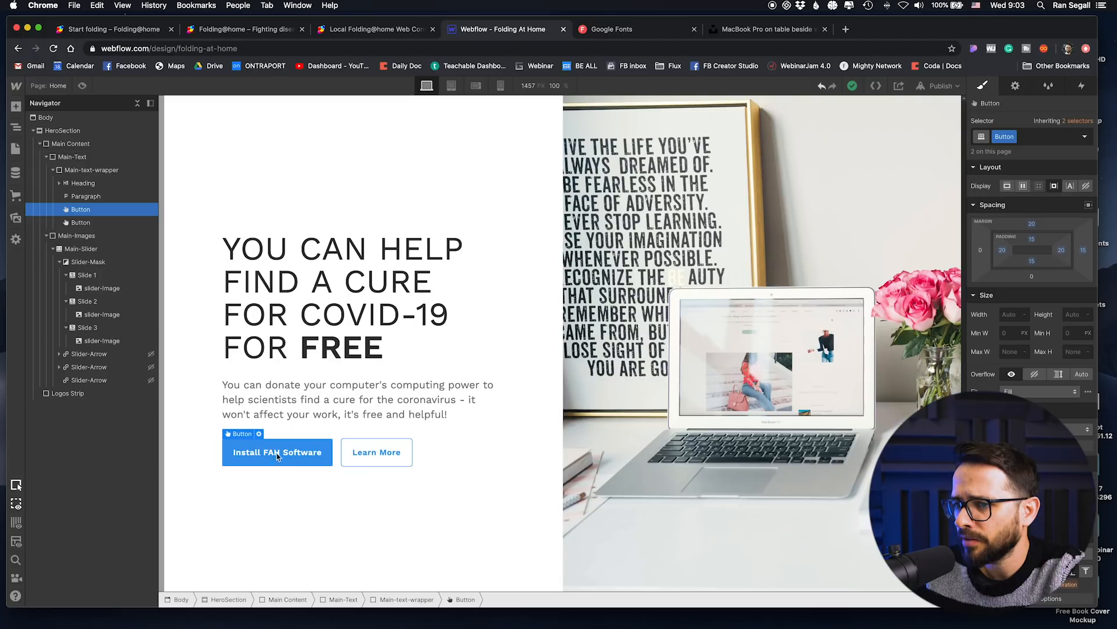
Step: Replace the "Install FAH Software" button's label with "Start Helping"
double_click(247, 453)
text(Start)
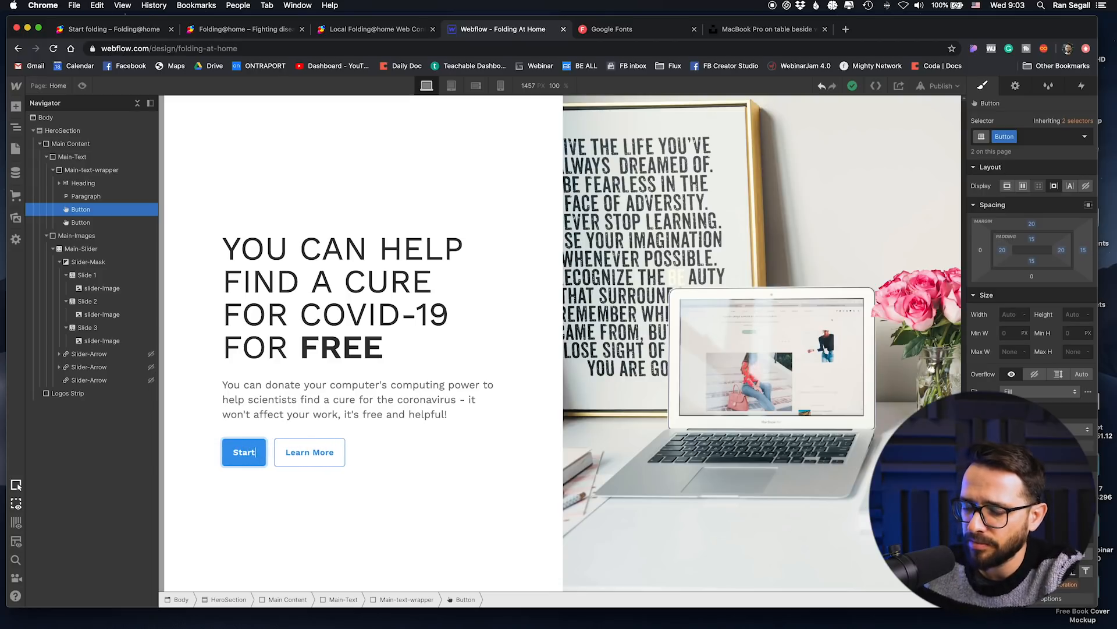
text( Helping)
click(352, 457)
Step: Link the "Start Helping" button to the copied foldingathome.org/start-folding/ URL
click(277, 458)
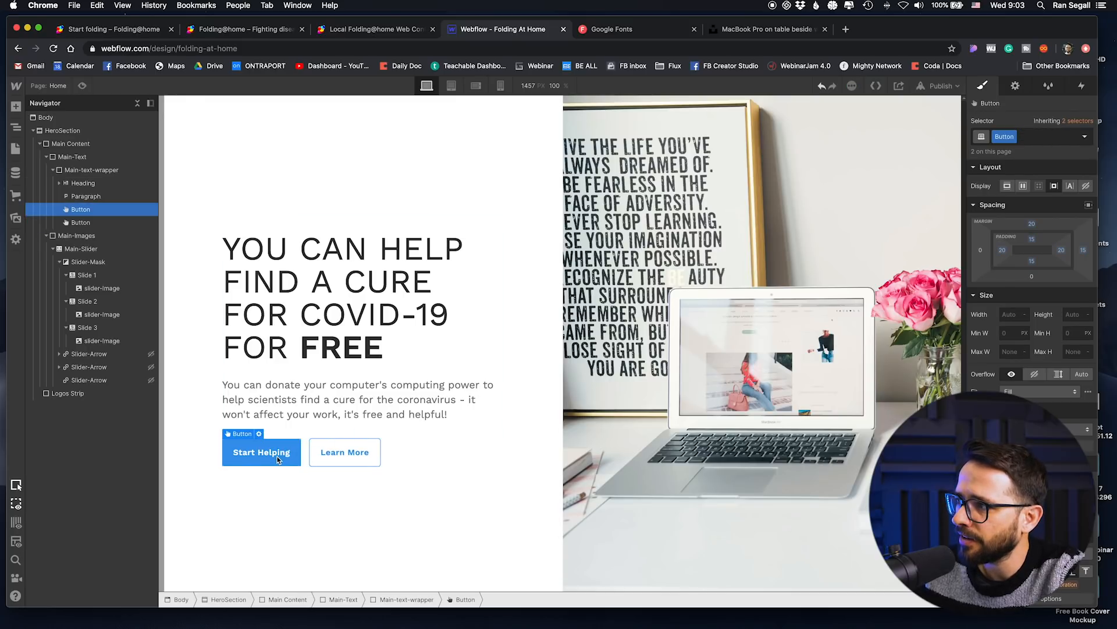
click(1016, 86)
click(1011, 187)
key(super+a)
key(super+v)
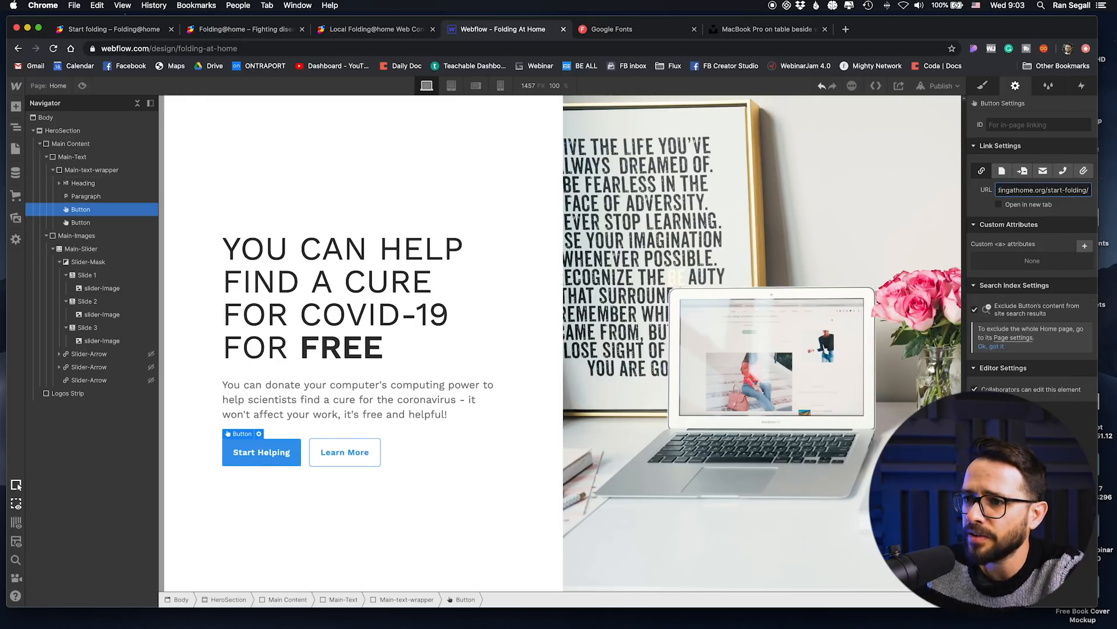
Step: Look over the open Folding@home pages and return to the Webflow page
click(229, 35)
click(112, 33)
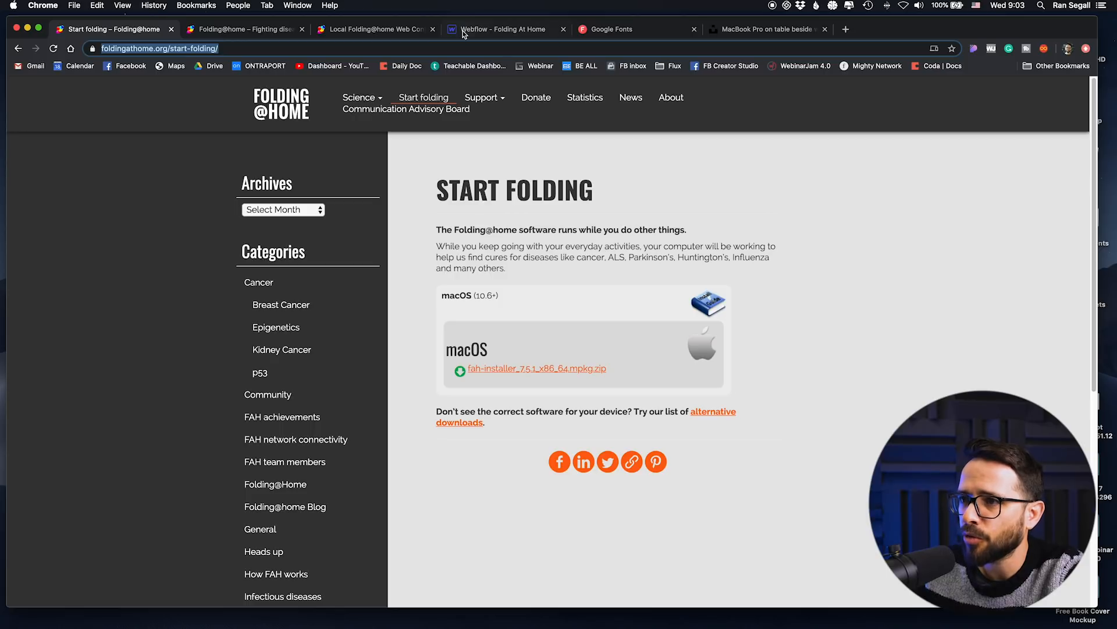
click(379, 31)
click(271, 36)
click(478, 33)
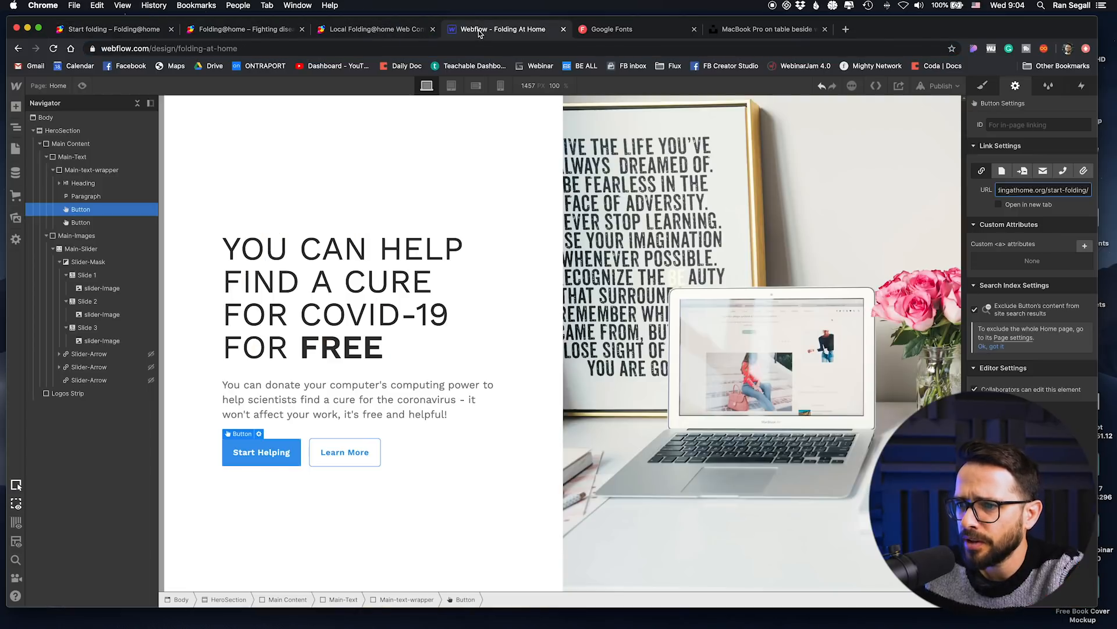
click(303, 391)
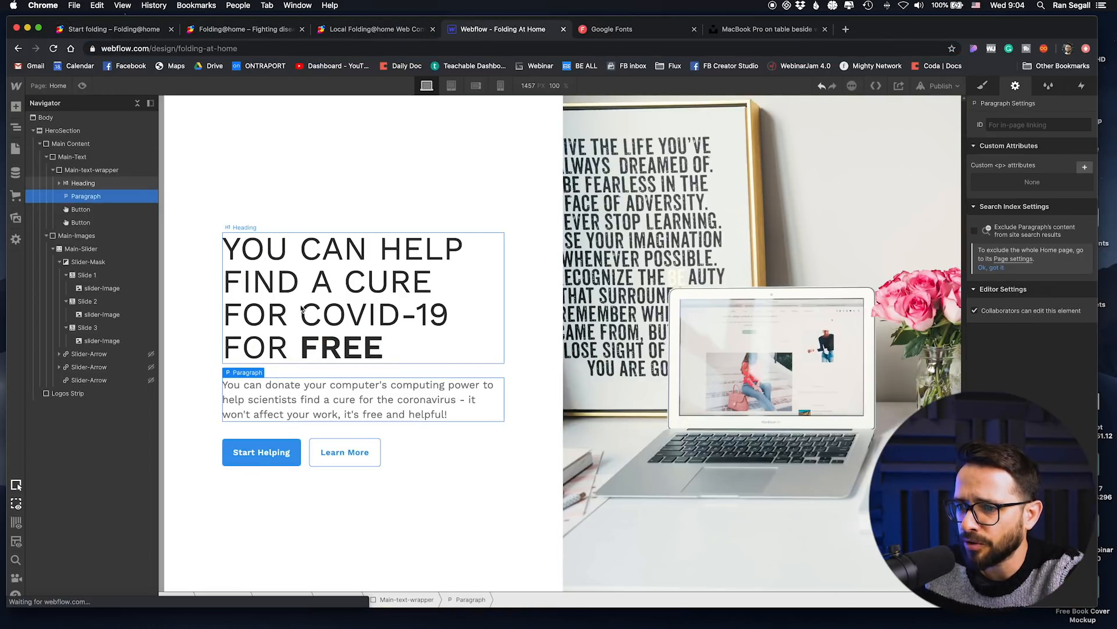
Step: Give the "Start Helping" button's Button class a darker blue #2672b4 background in its Hover state
click(262, 452)
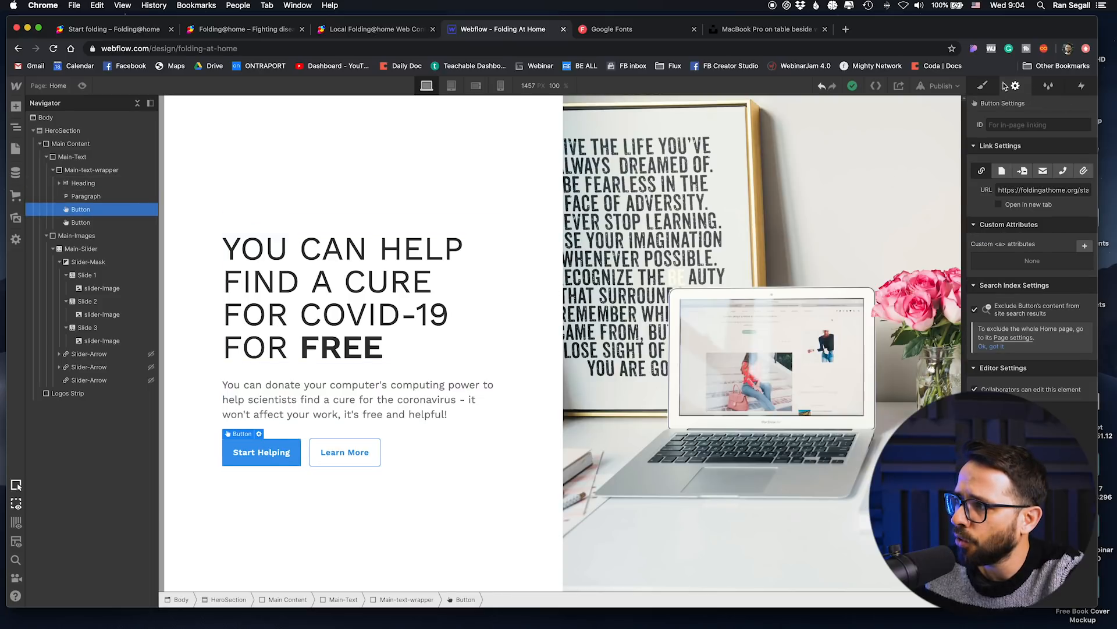
click(982, 85)
click(1086, 137)
click(1024, 174)
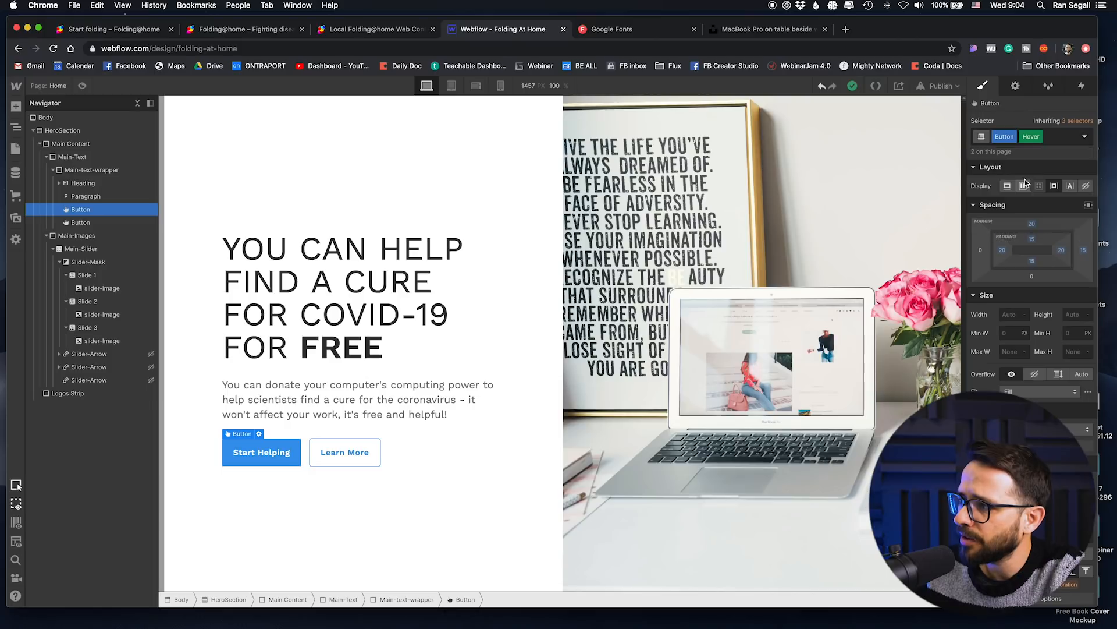
scroll(997, 269, down, 5)
scroll(997, 291, down, 2)
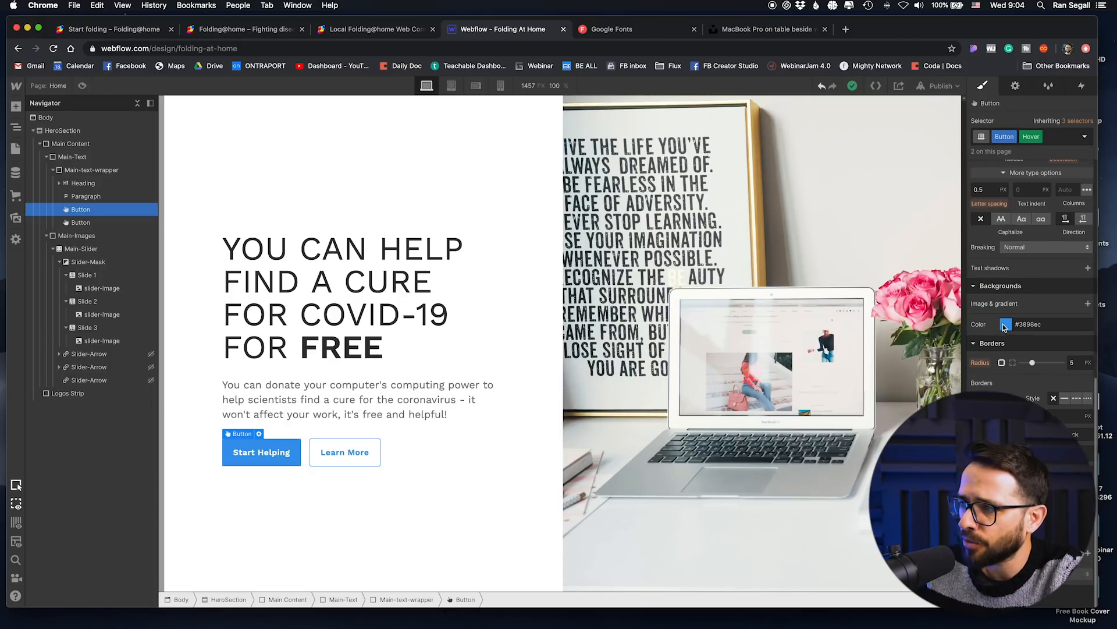
click(1004, 327)
drag(1060, 350, 1068, 362)
click(1032, 250)
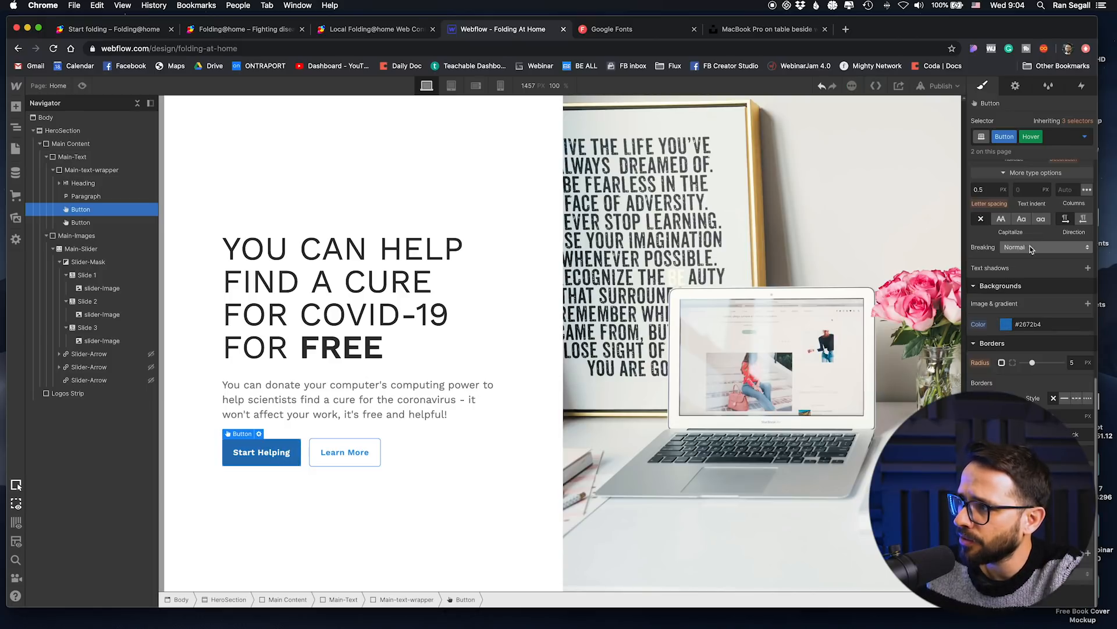
Step: Return the Button class to its normal state and add a Background Color transition to it
click(1085, 137)
click(1035, 172)
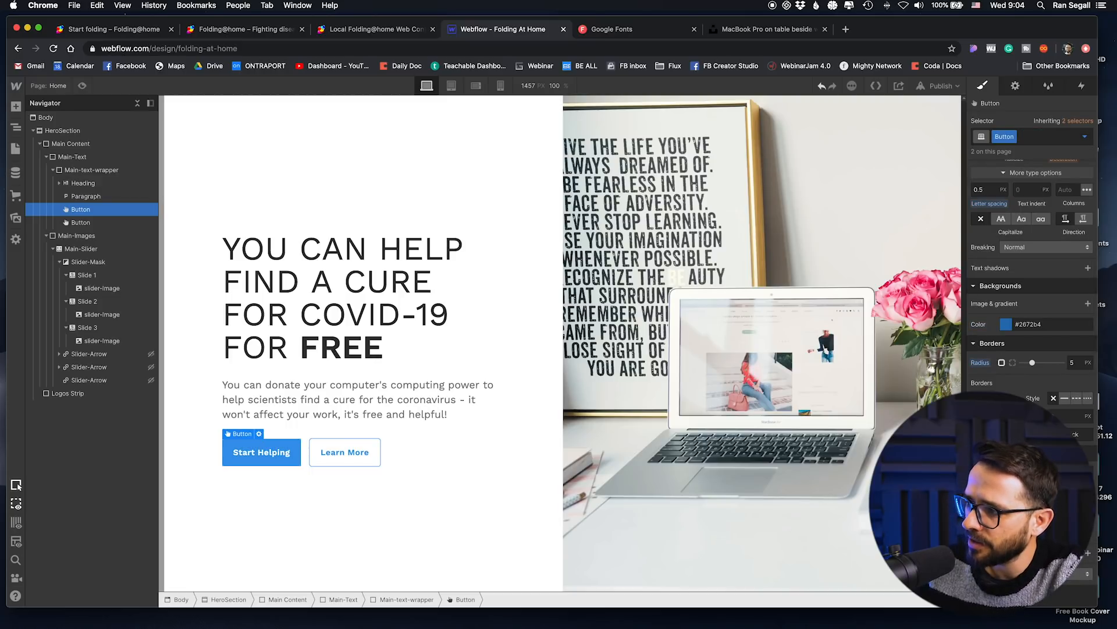
click(1089, 535)
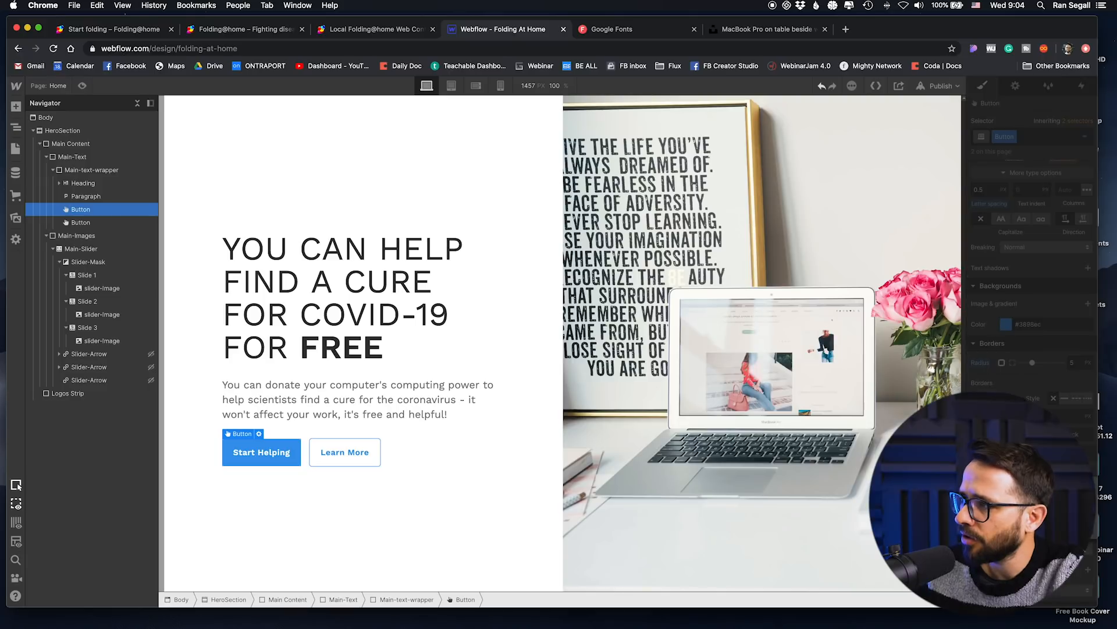
click(1048, 498)
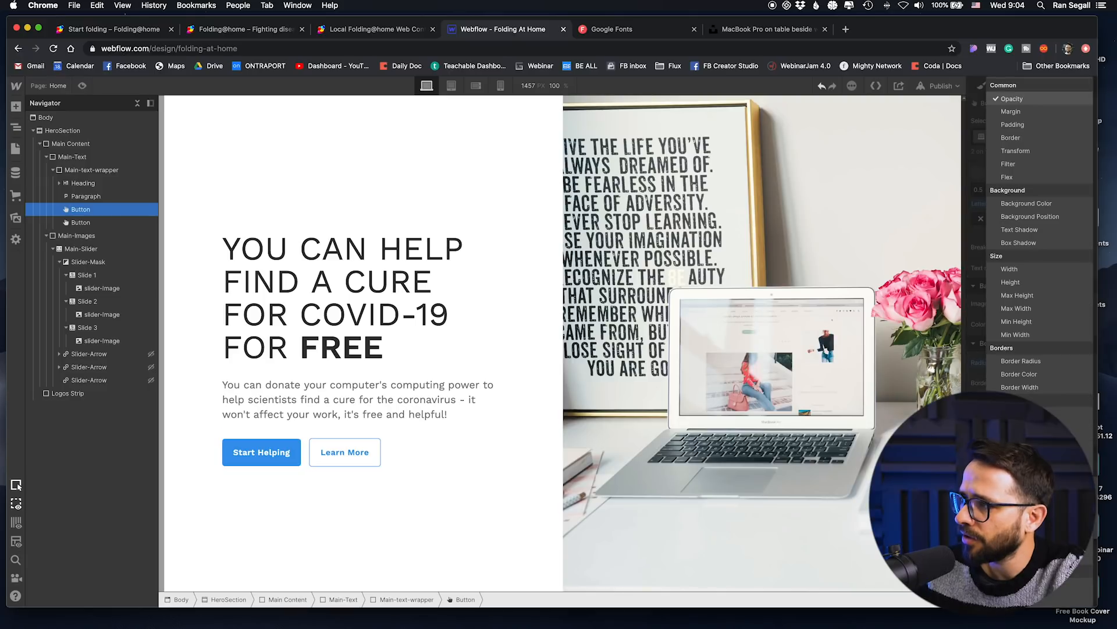
click(1039, 205)
click(399, 553)
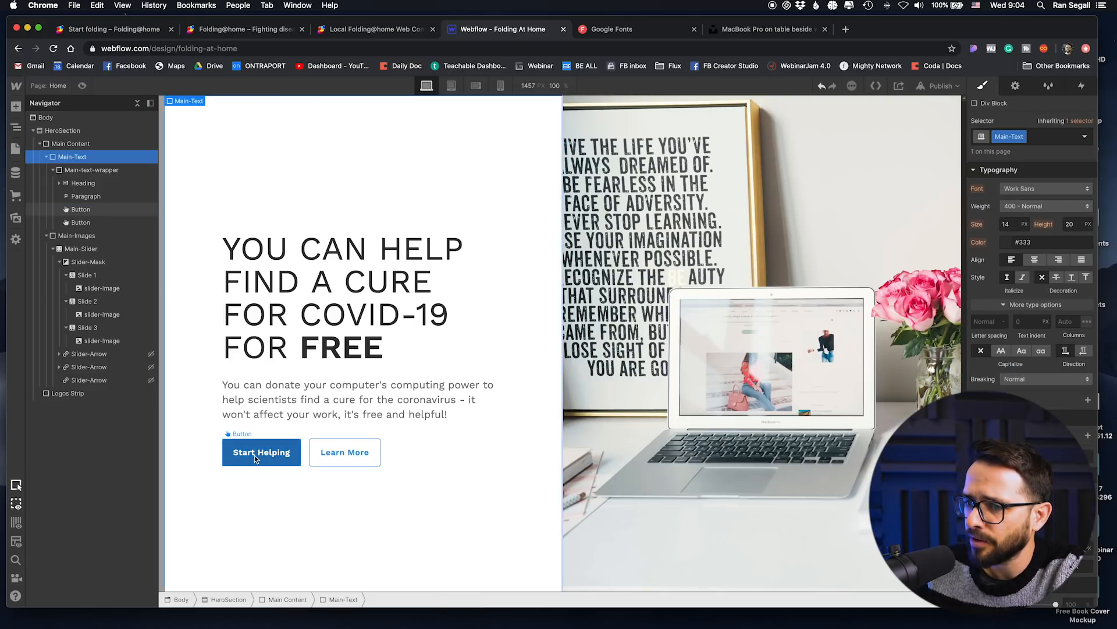
Step: Set the "Learn More" button's Hover background color to its border blue, #3898ec
click(339, 463)
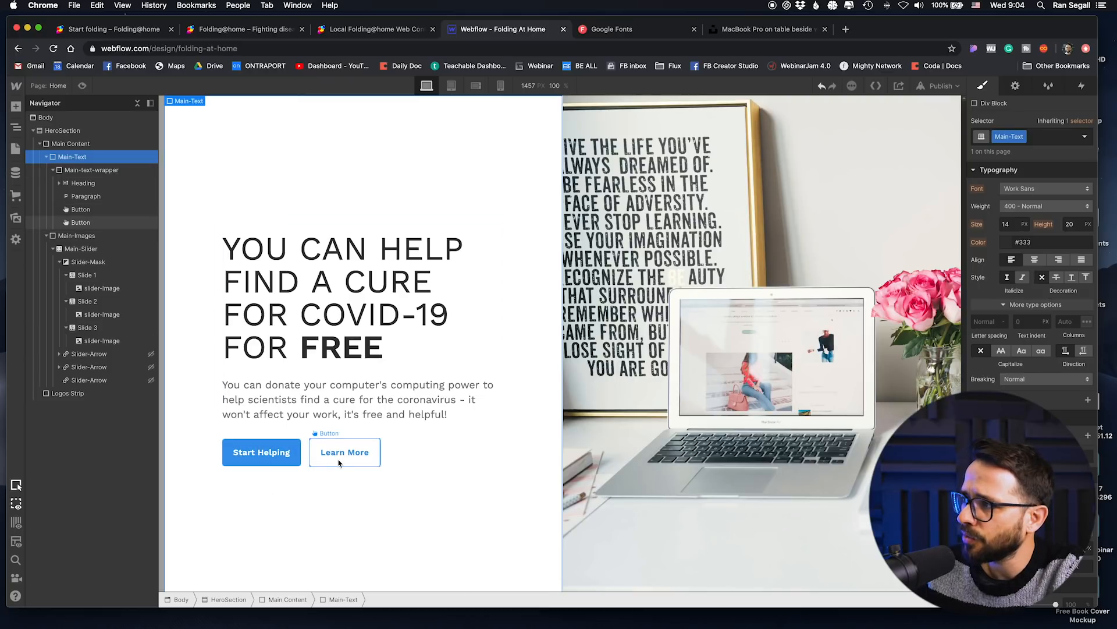
click(1085, 136)
click(1024, 183)
scroll(1020, 233, down, 1)
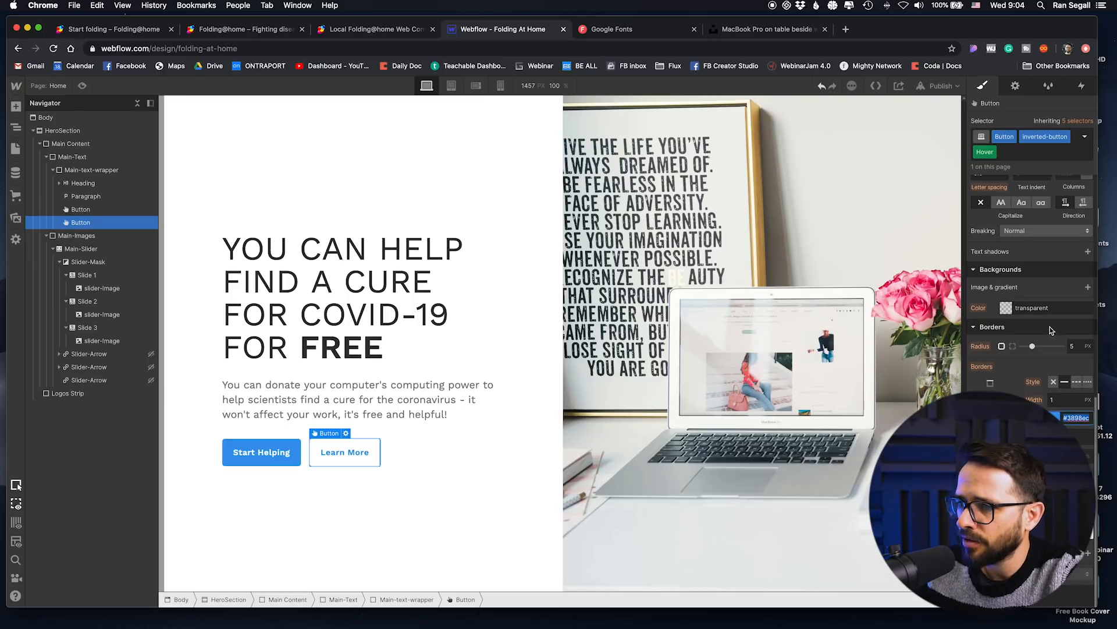
click(1060, 308)
key(super+a)
text(#3898ec)
key(Return)
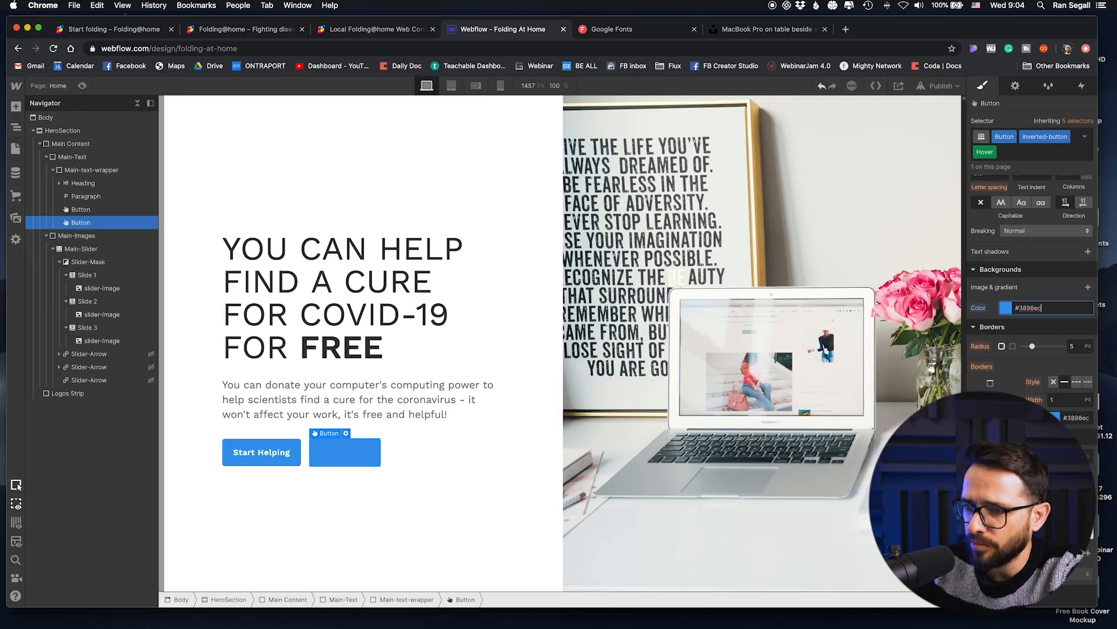
Step: Make the "Learn More" button's Hover text color white, and return the button to its normal state
scroll(1037, 285, up, 3)
click(1046, 246)
key(super+a)
text(white)
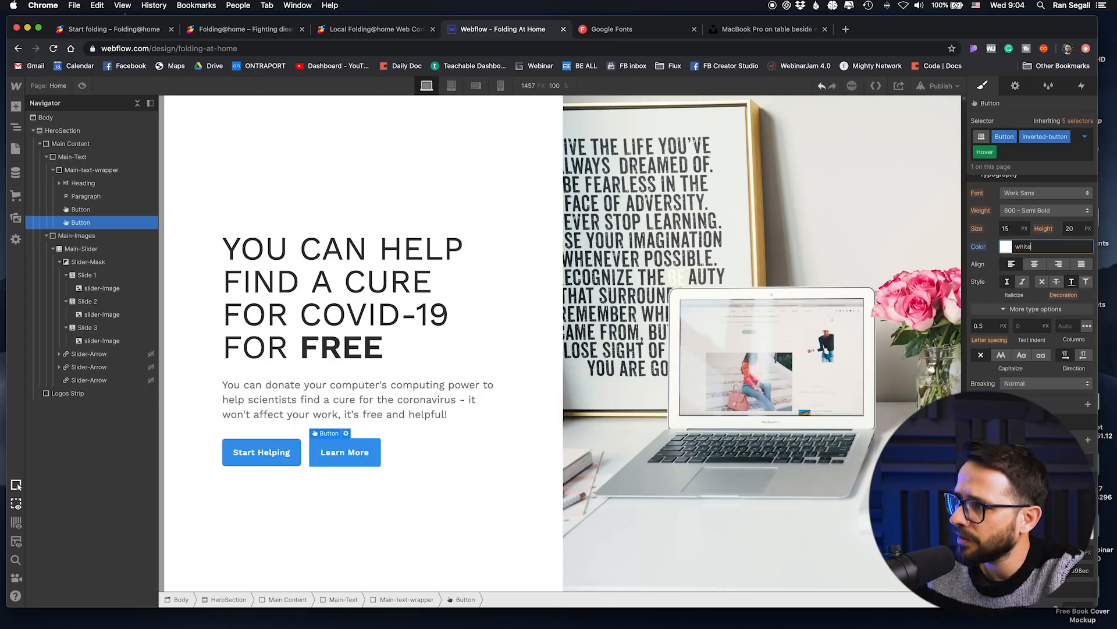
click(1085, 137)
click(1024, 182)
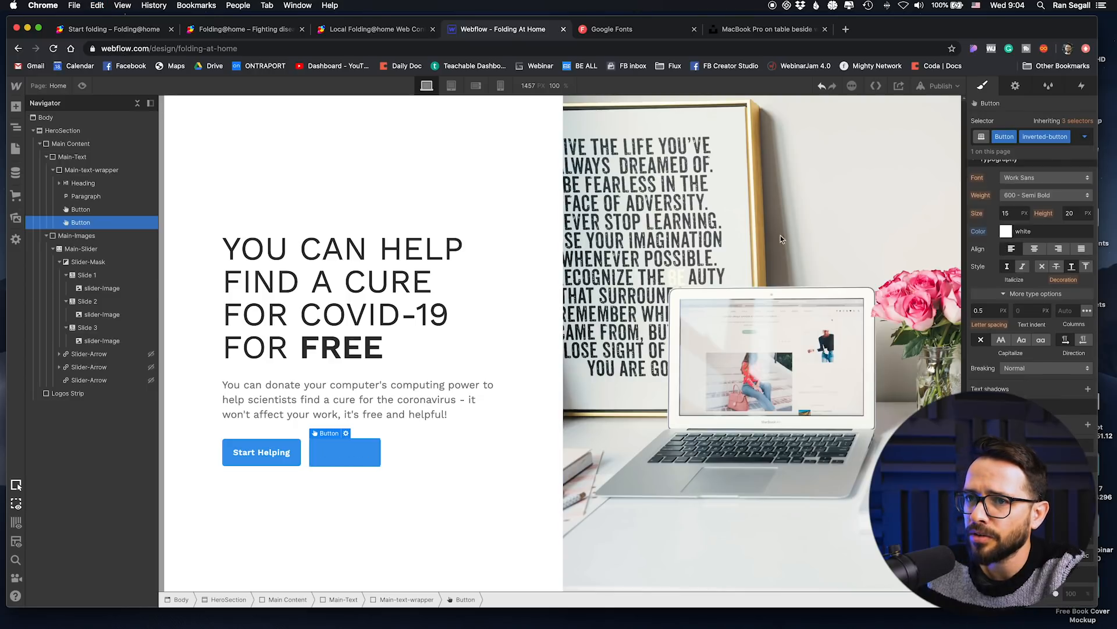
Step: Preview the page to check the hero layout and buttons, and return to editing
click(252, 169)
click(83, 86)
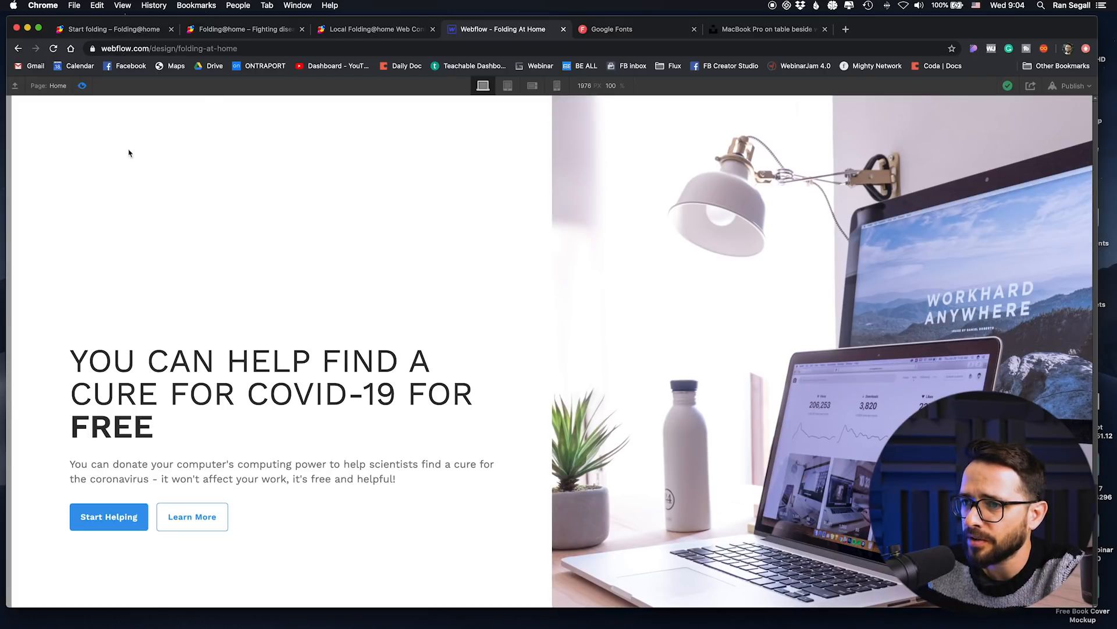
key(super+shift+p)
Step: Limit the maximum width of the Main-text-wrapper so the hero text stays narrow, and check it in the page preview
click(304, 231)
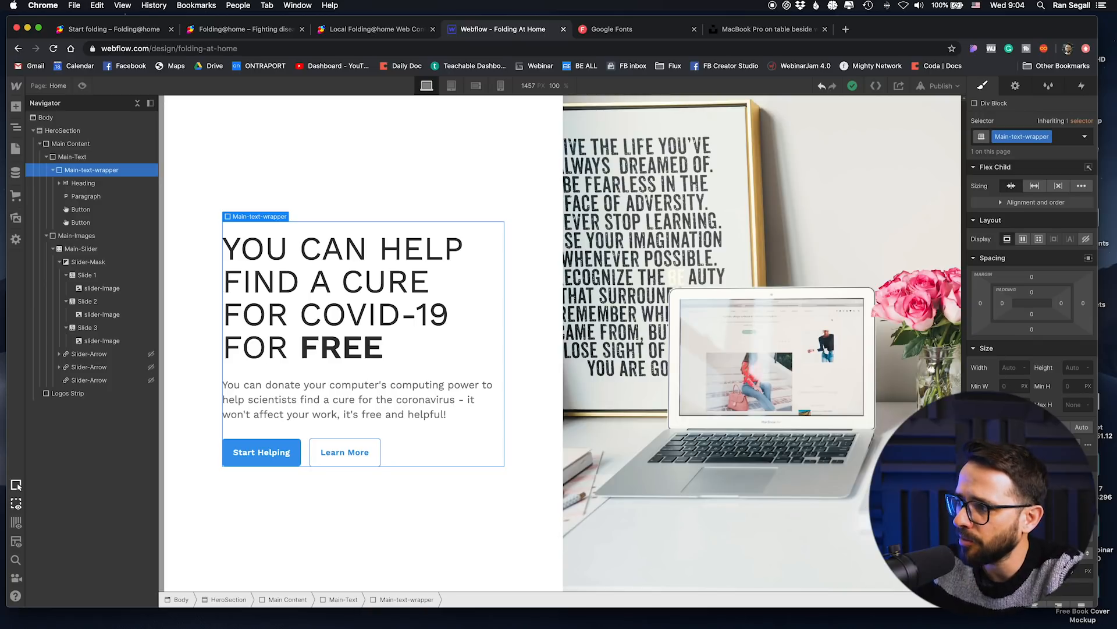
key(Return)
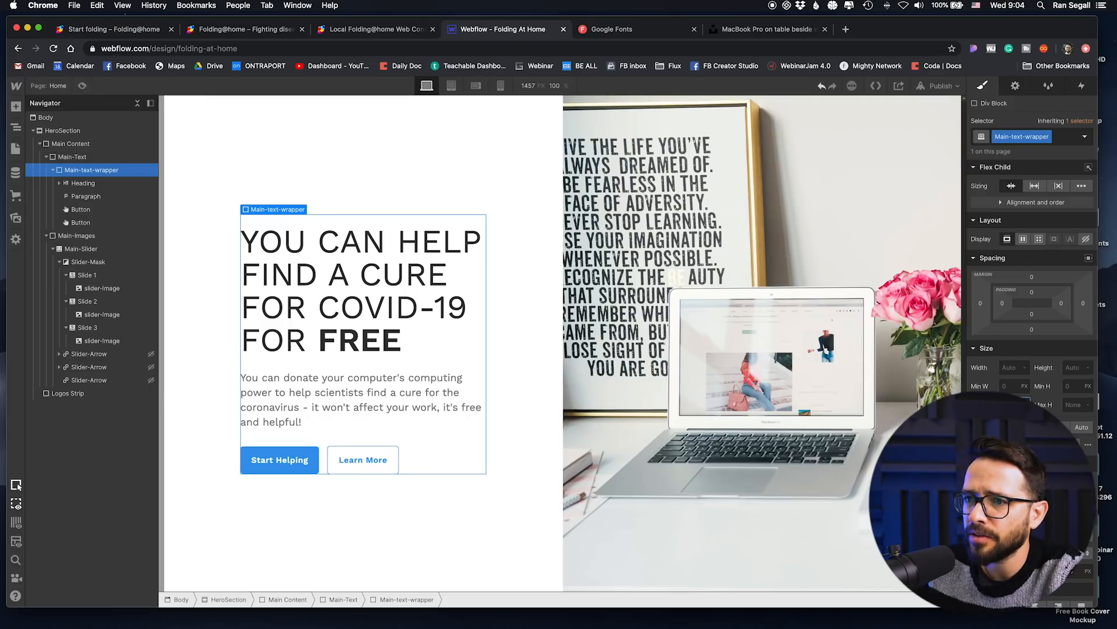
click(82, 86)
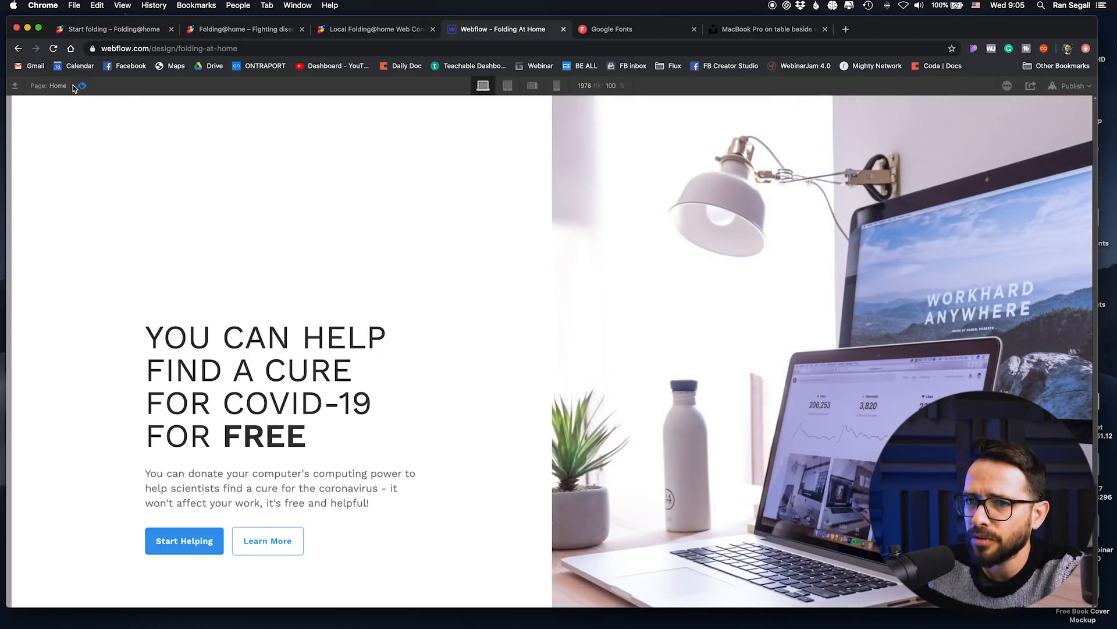
click(82, 85)
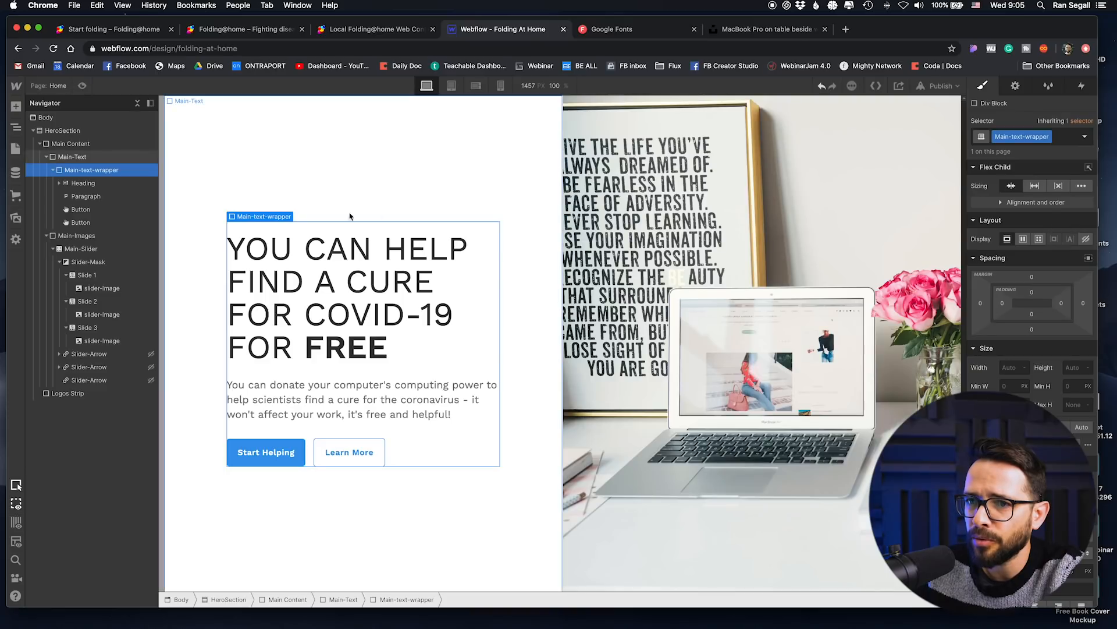
Step: Collapse Main Content in the element tree, select the Logos Strip, and open the list of elements to add
click(47, 156)
click(39, 143)
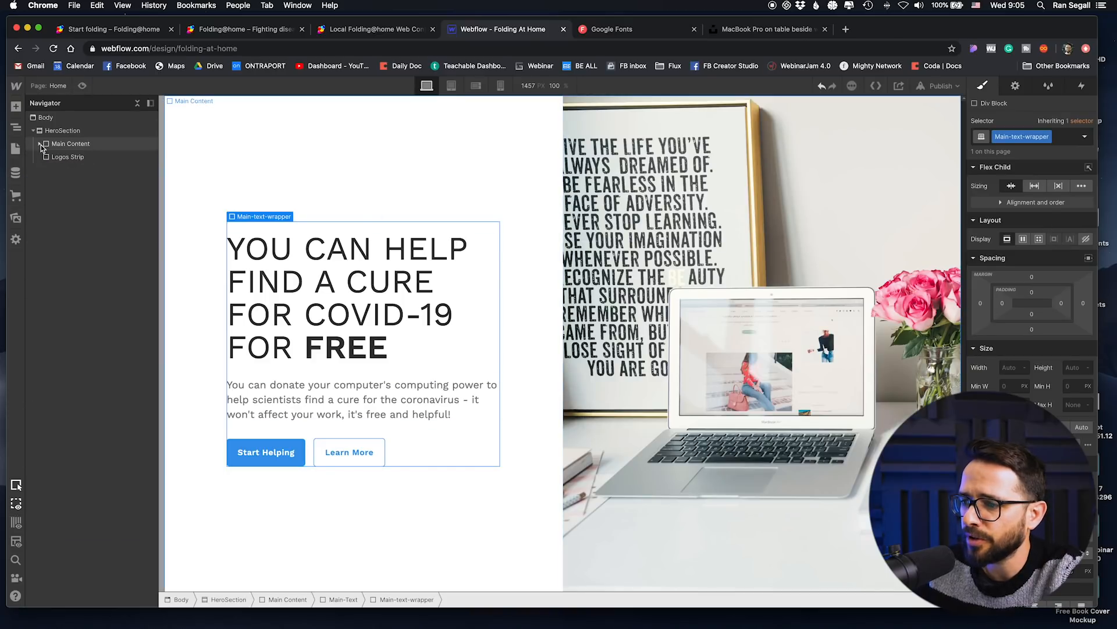
click(63, 157)
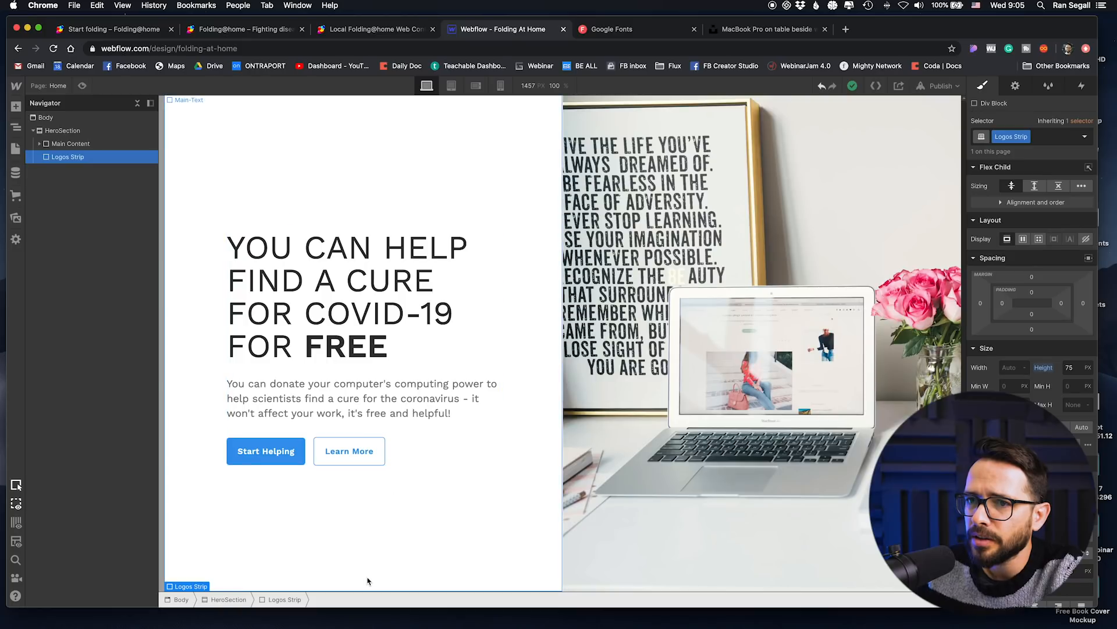
click(96, 142)
click(72, 158)
click(14, 108)
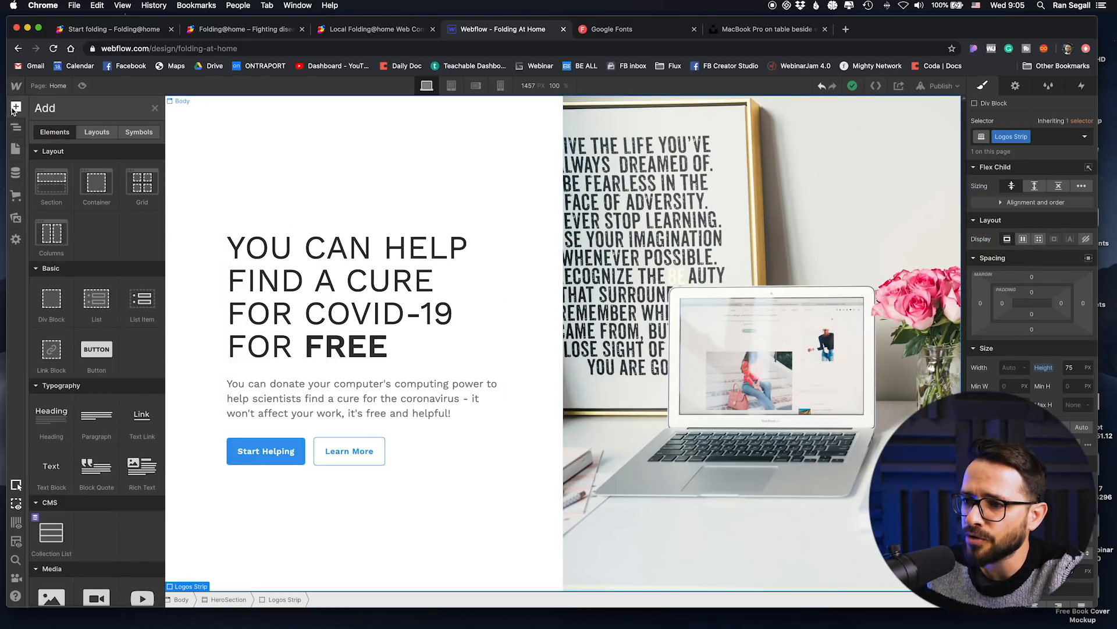
Step: Upload the eight partner logo PNG files, from amd-logo-1.png through the Intel logo, from the Desktop to the site's assets
click(346, 32)
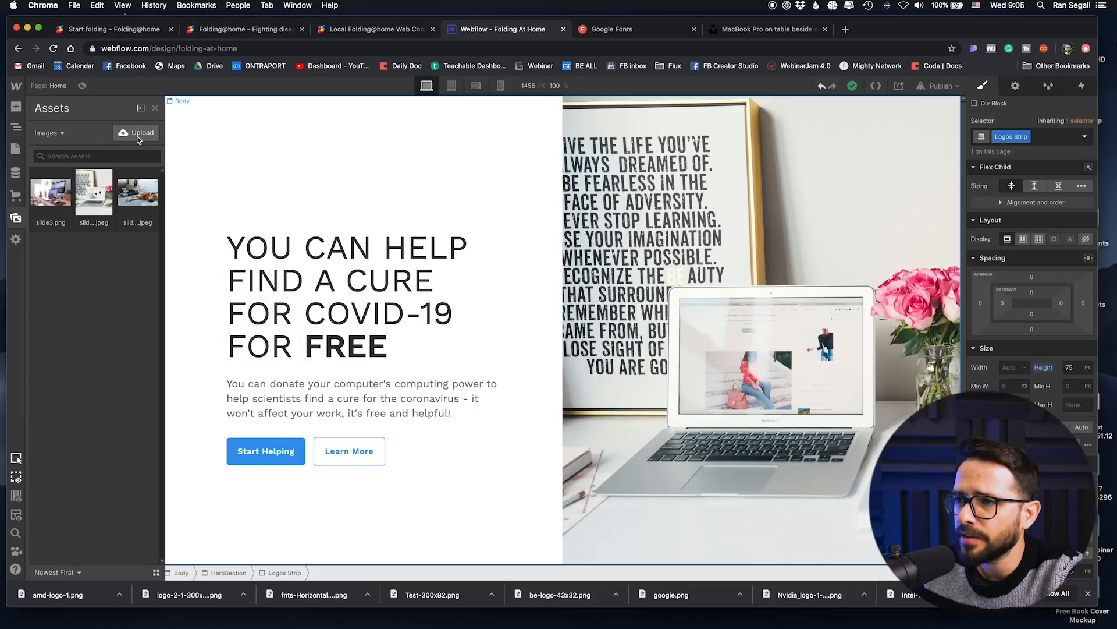
click(138, 134)
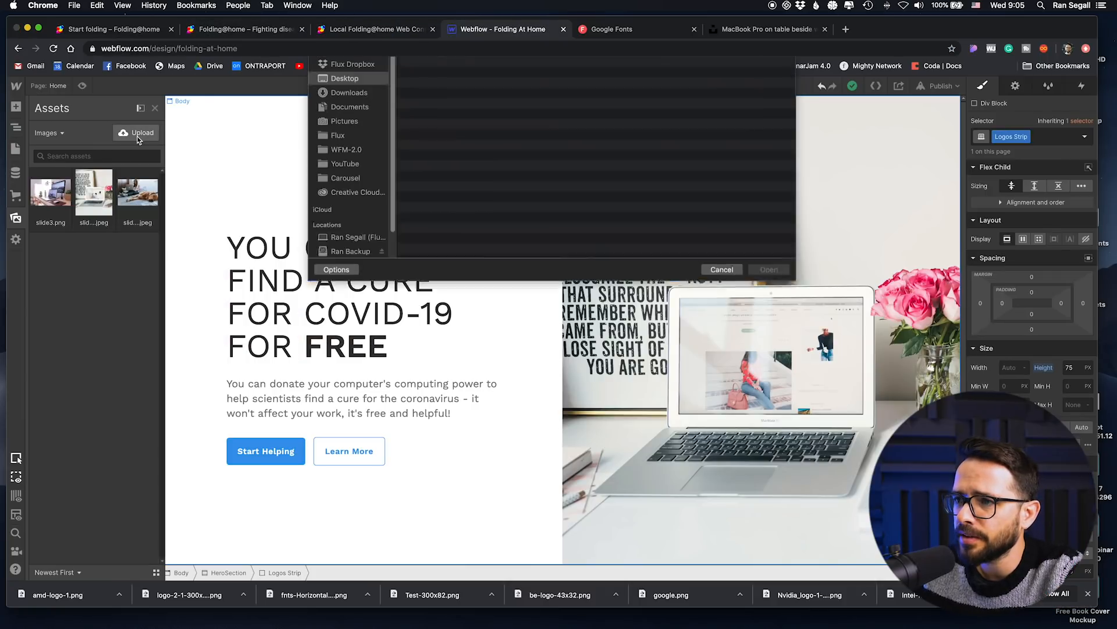
click(469, 99)
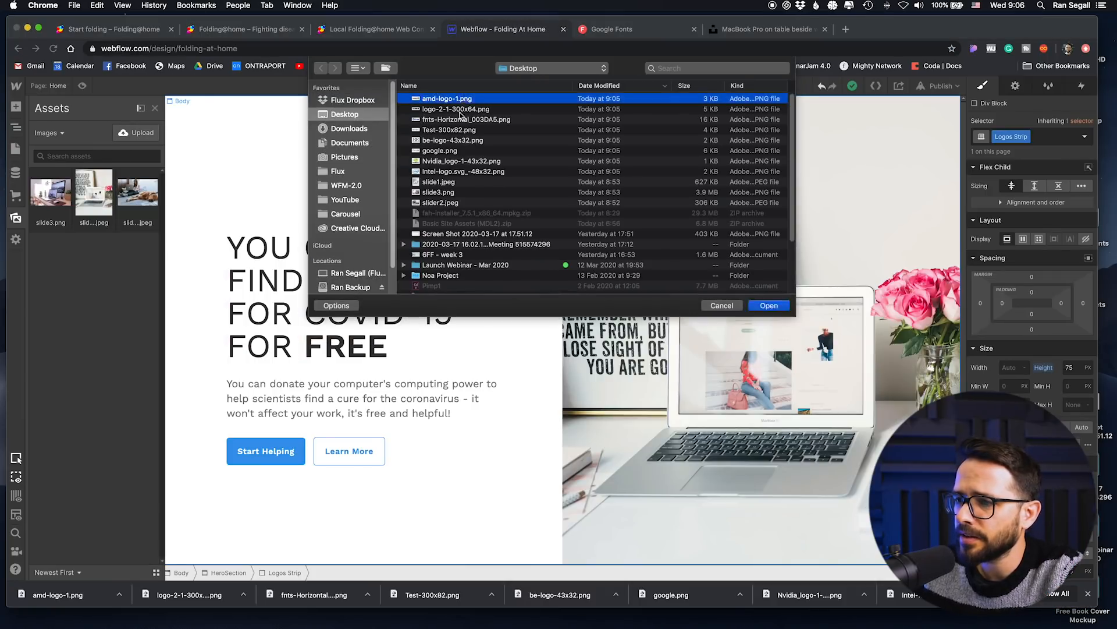
shift+click(454, 171)
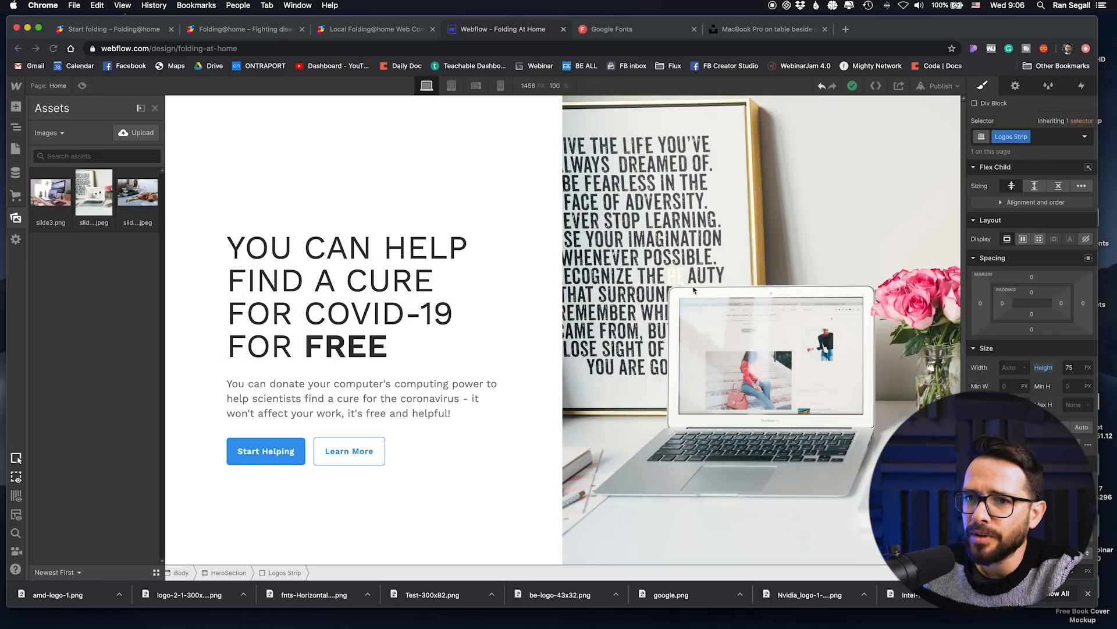
Step: Add a Text Block inside the Logos Strip
click(16, 127)
scroll(389, 334, down, 1)
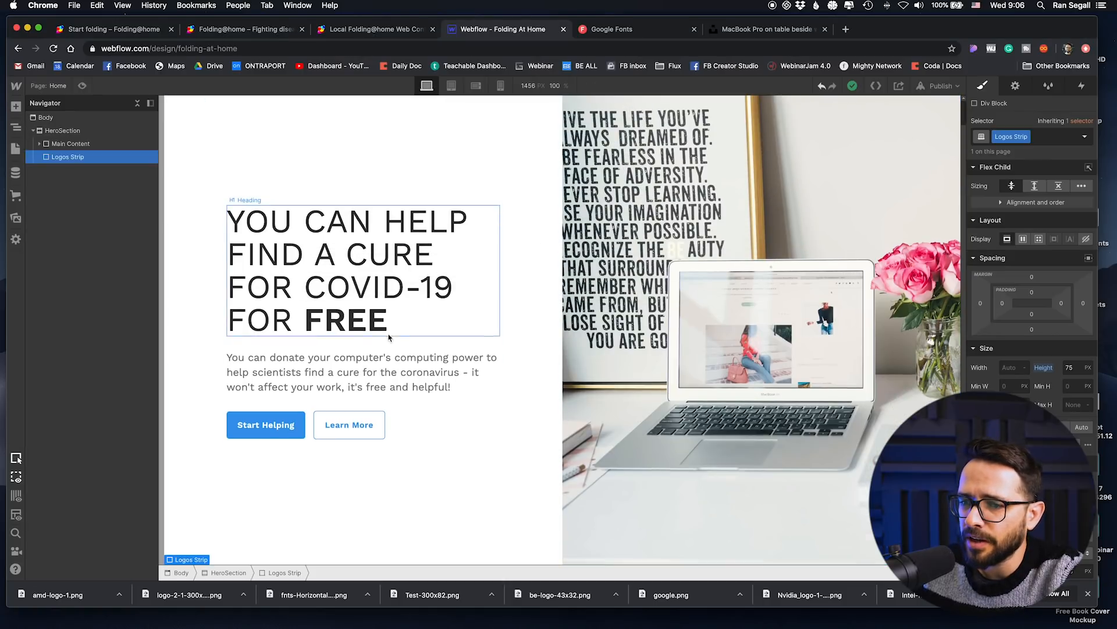
click(16, 109)
scroll(38, 366, down, 3)
drag(39, 366, 72, 159)
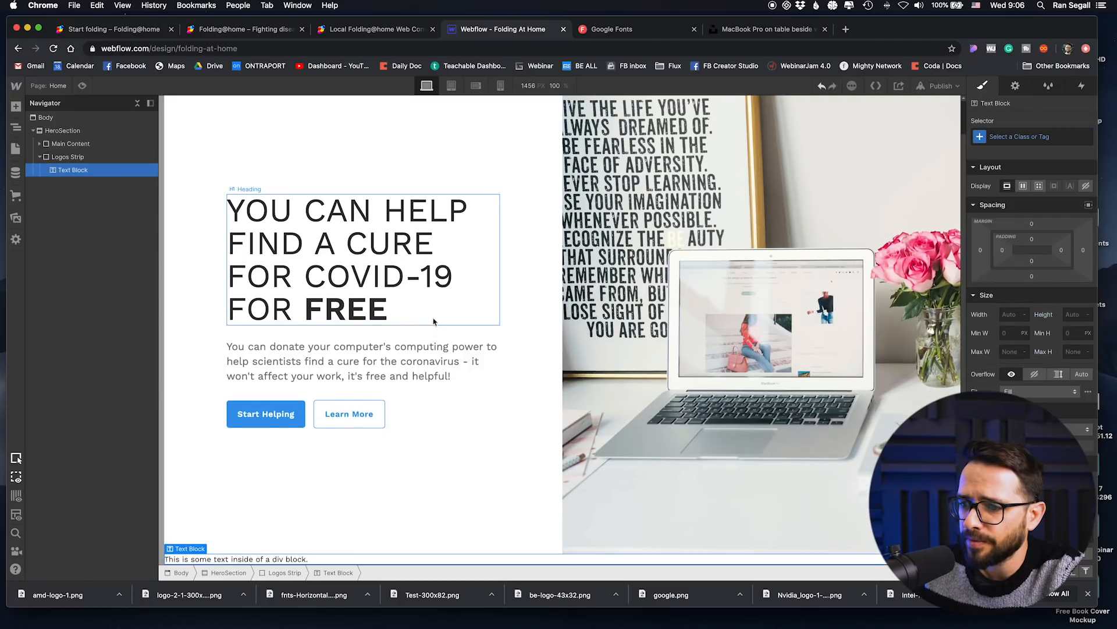
Step: Replace the new Text Block's placeholder text with "Project Partners"
double_click(286, 558)
text(P)
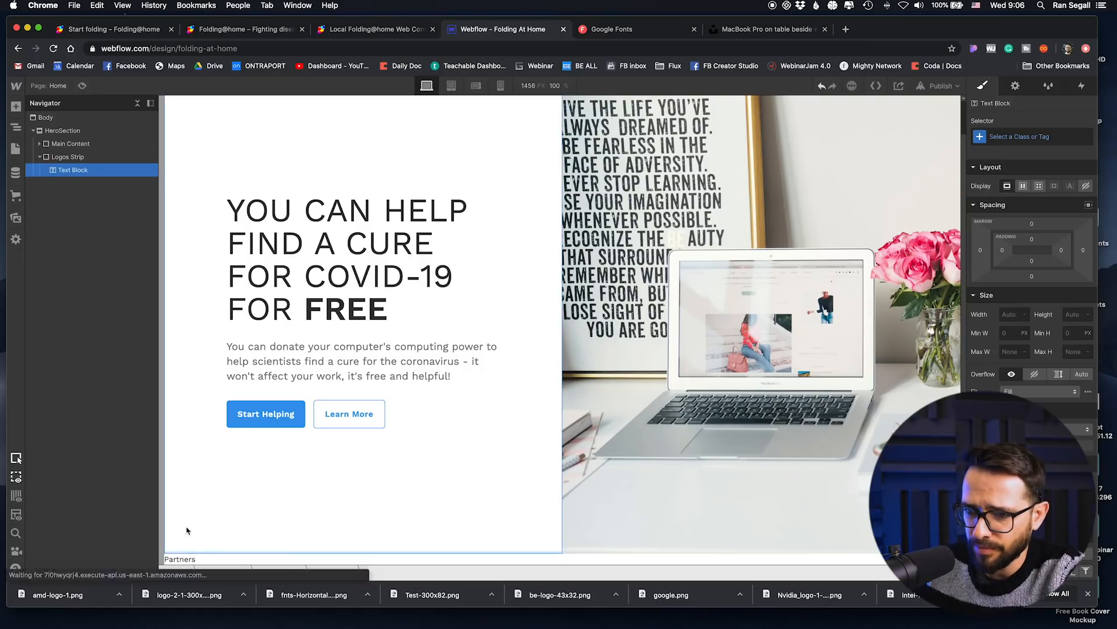
text(ject)
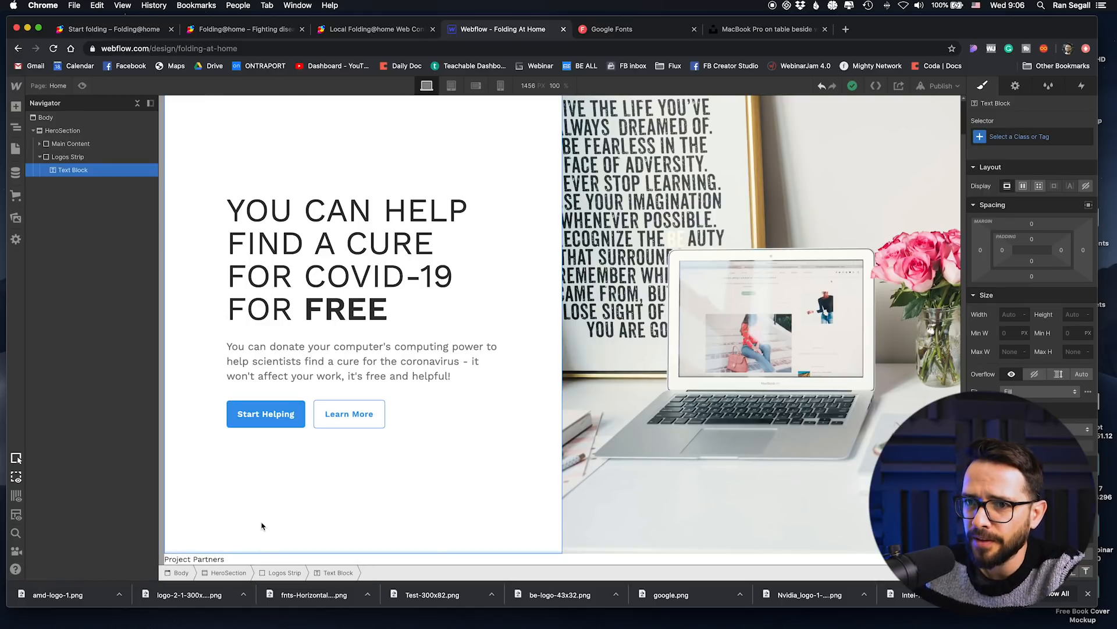
click(261, 525)
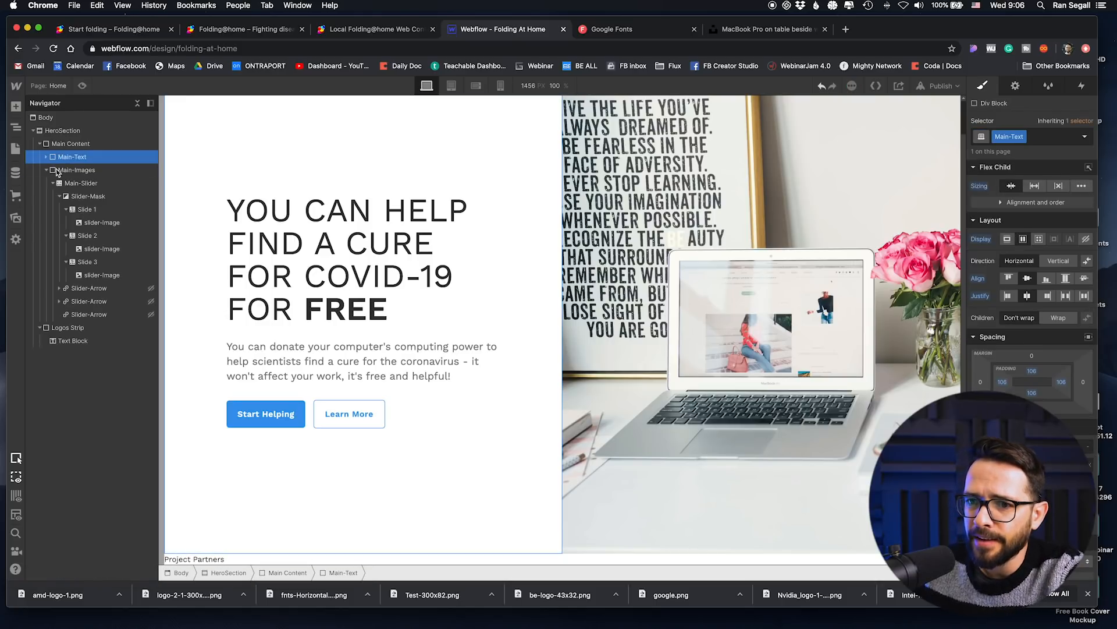
Step: Set the Logos Strip to a horizontal flex layout with its content aligned and justified to the center
click(81, 329)
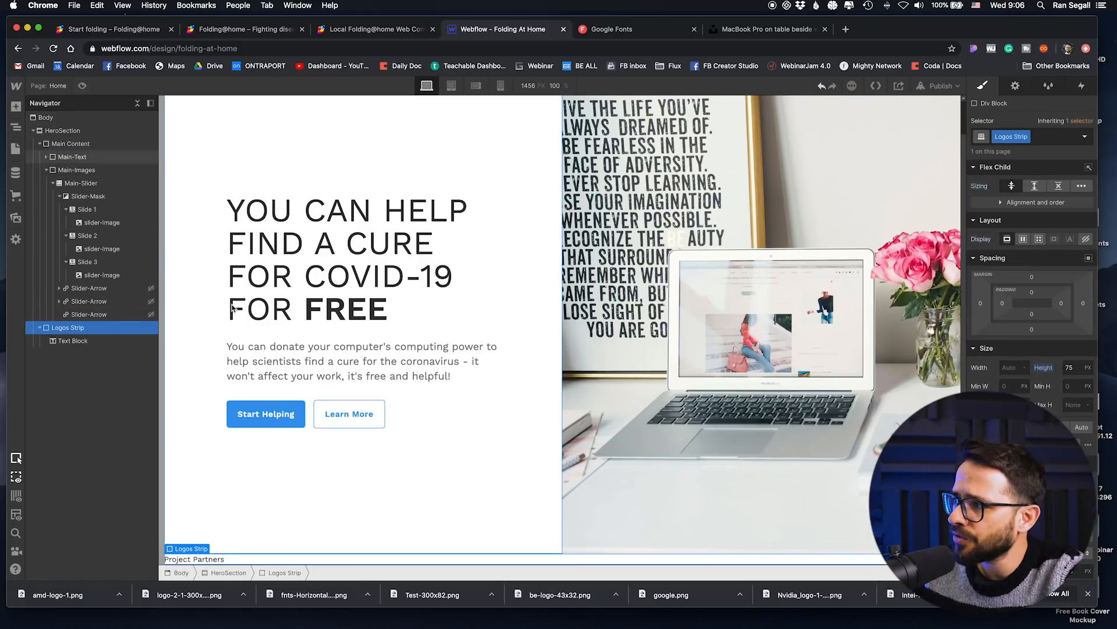
click(1022, 239)
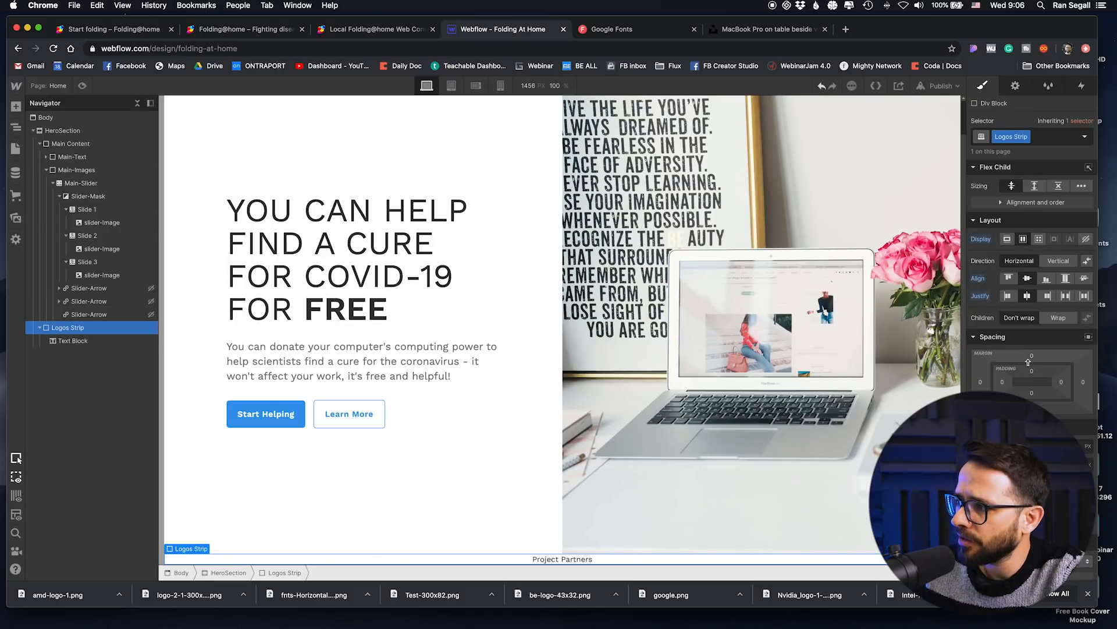
Step: Set the Logos Strip's top and bottom padding to 12 px
drag(1032, 367, 1031, 361)
scroll(509, 252, down, 1)
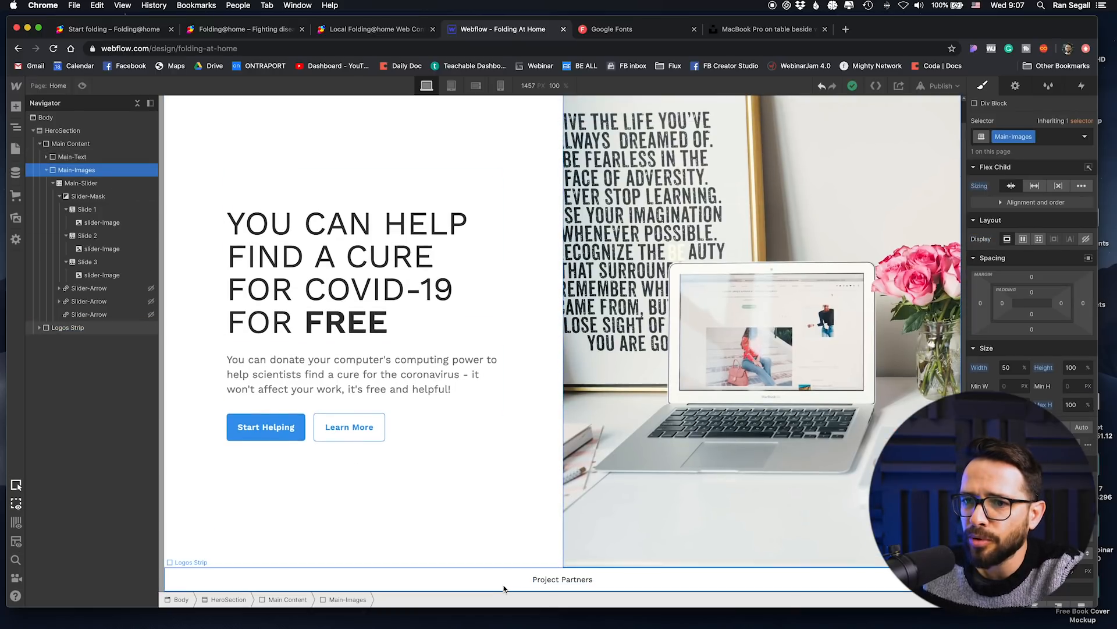
Step: Add a Div Block below the Text Block inside the Logos Strip and place the google.png logo in it
click(39, 328)
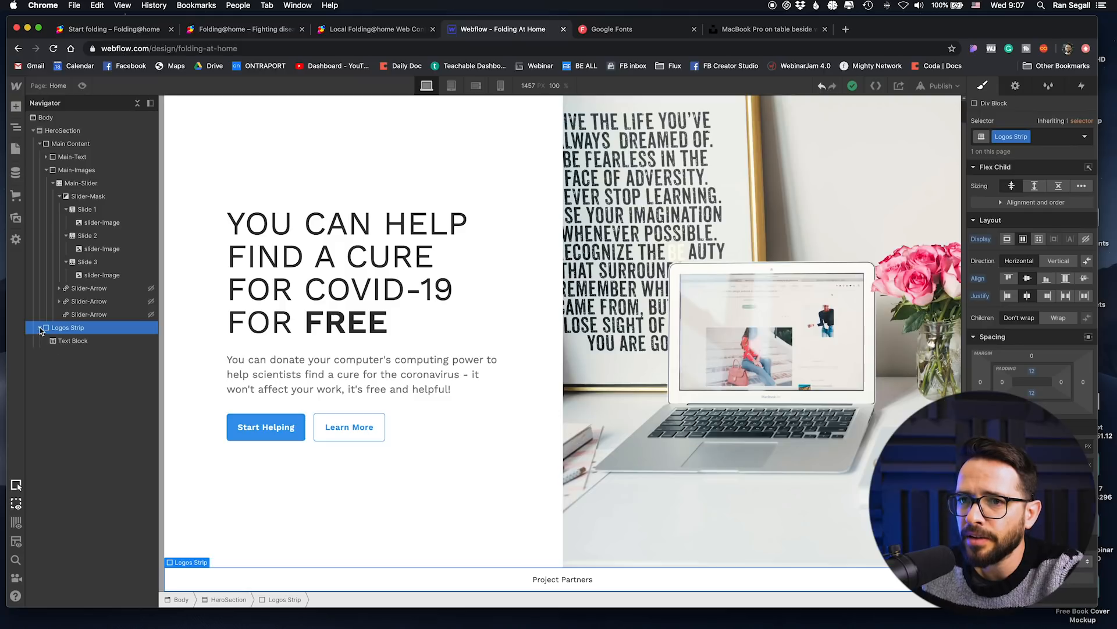
click(15, 107)
drag(55, 300, 70, 354)
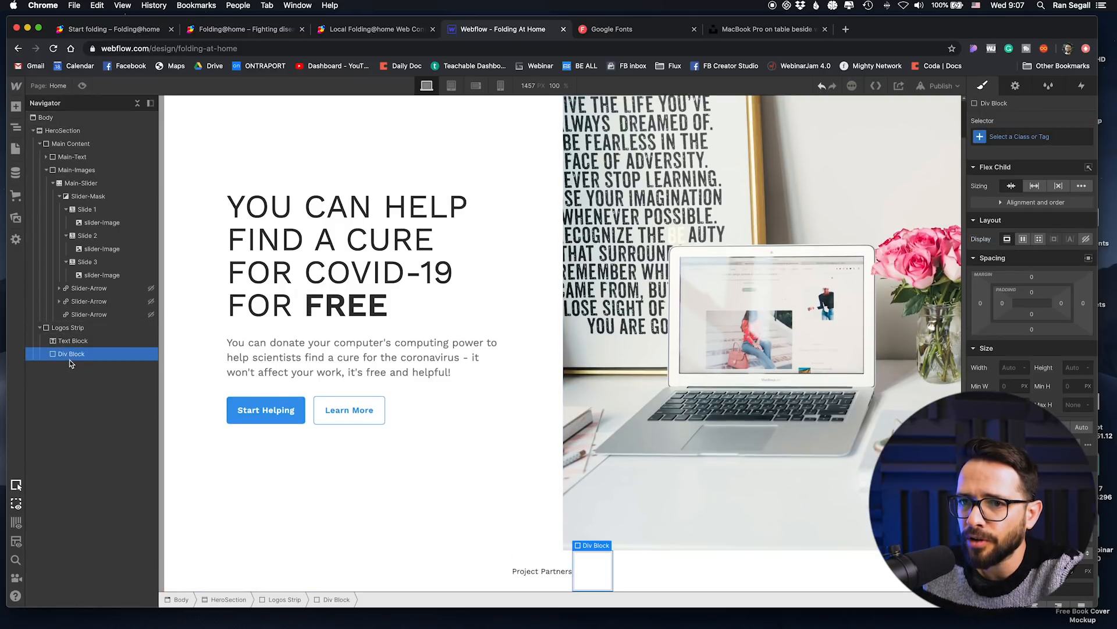
click(16, 217)
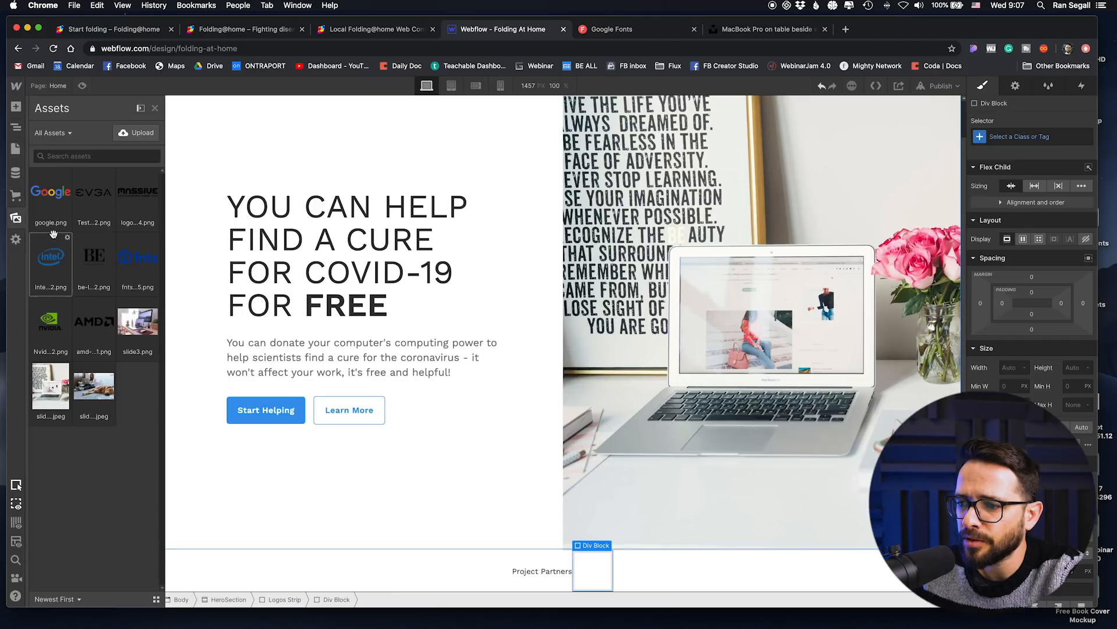
drag(52, 192, 561, 559)
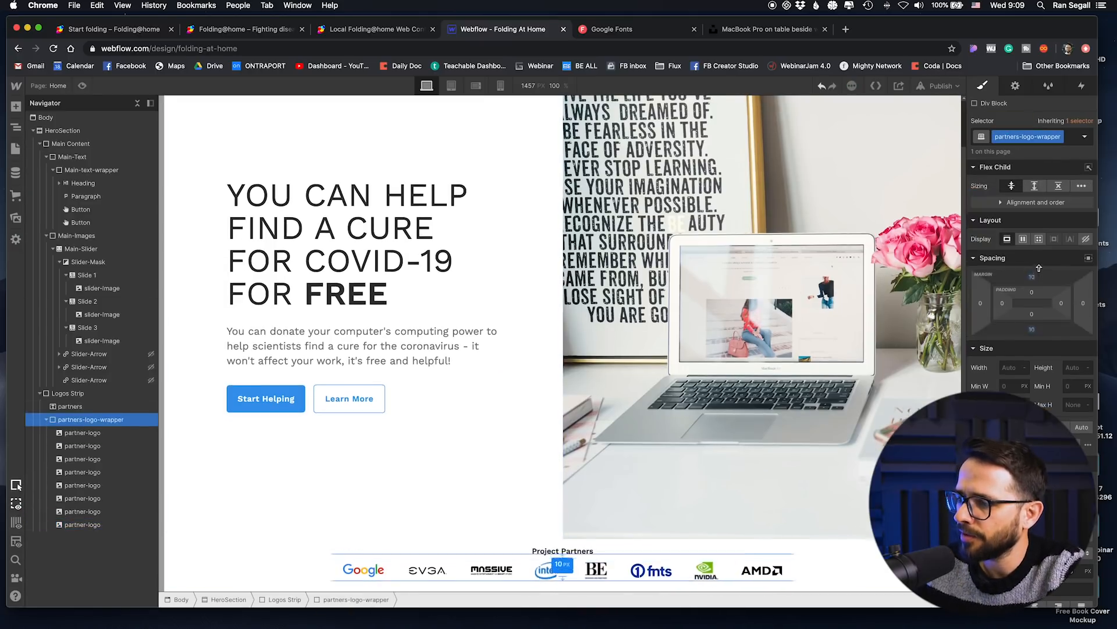
Step: Reduce the Main Content's height so the Logos Strip fits within the viewport, and preview the page
click(456, 299)
click(74, 131)
click(79, 157)
click(79, 144)
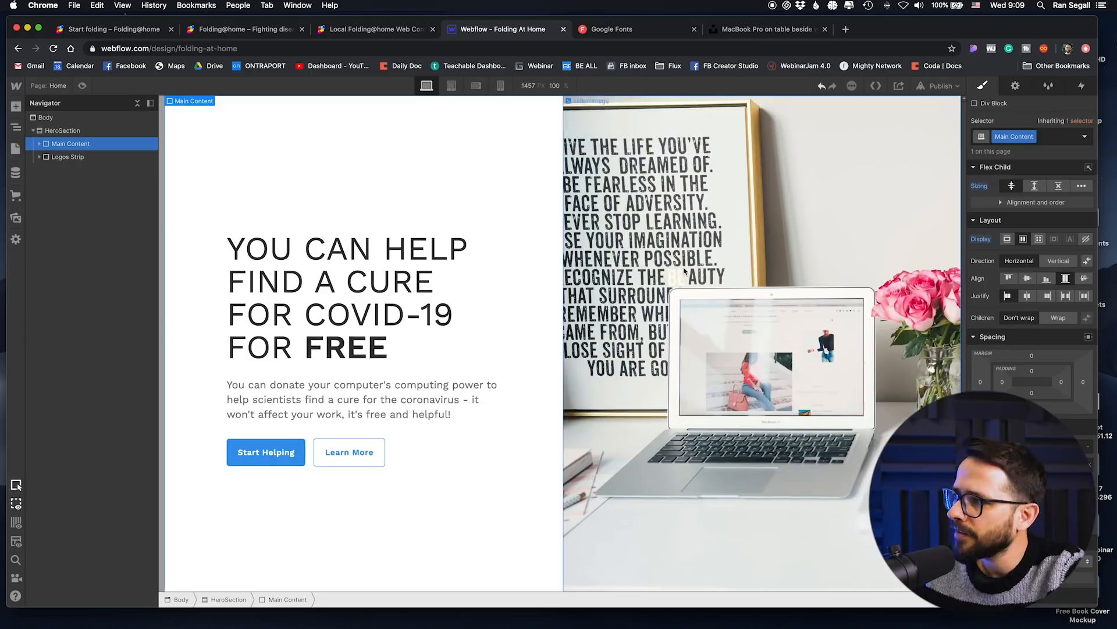
click(118, 159)
click(76, 144)
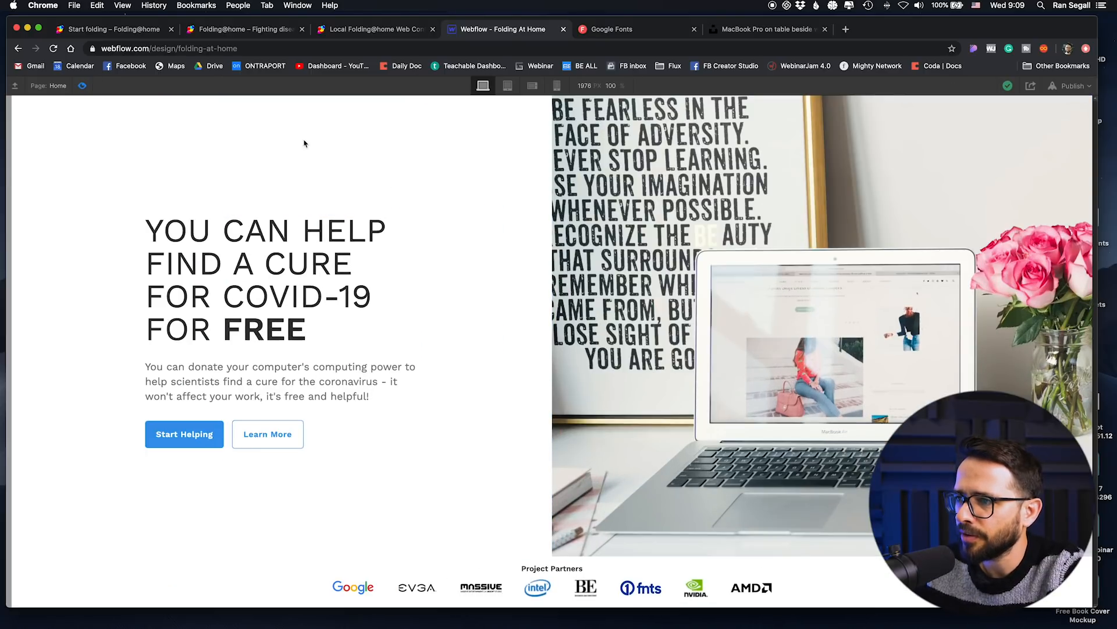
click(82, 86)
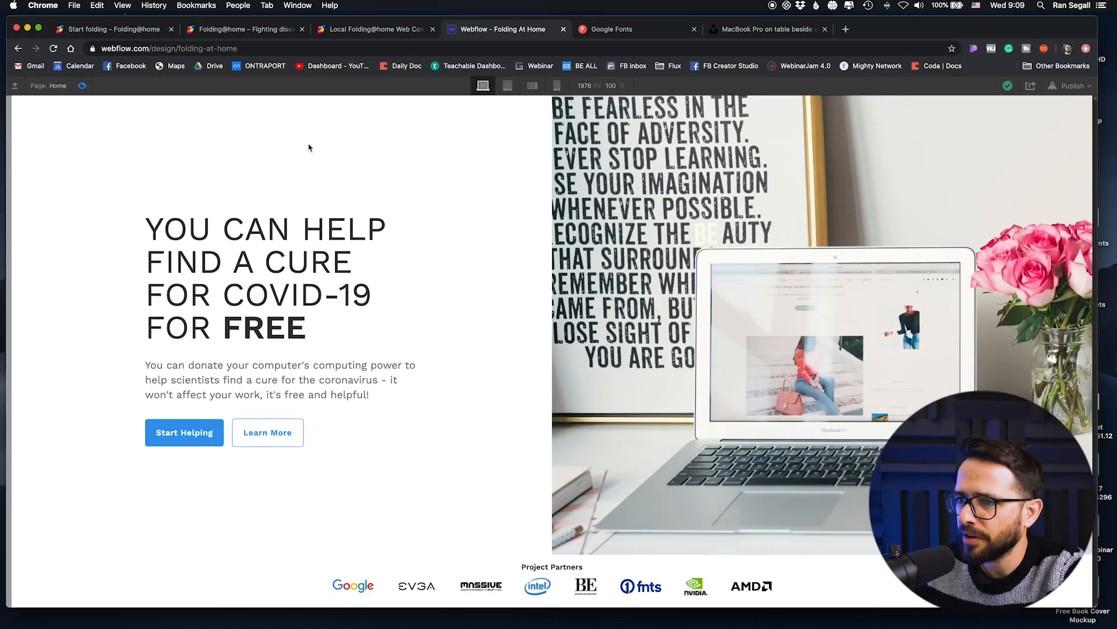
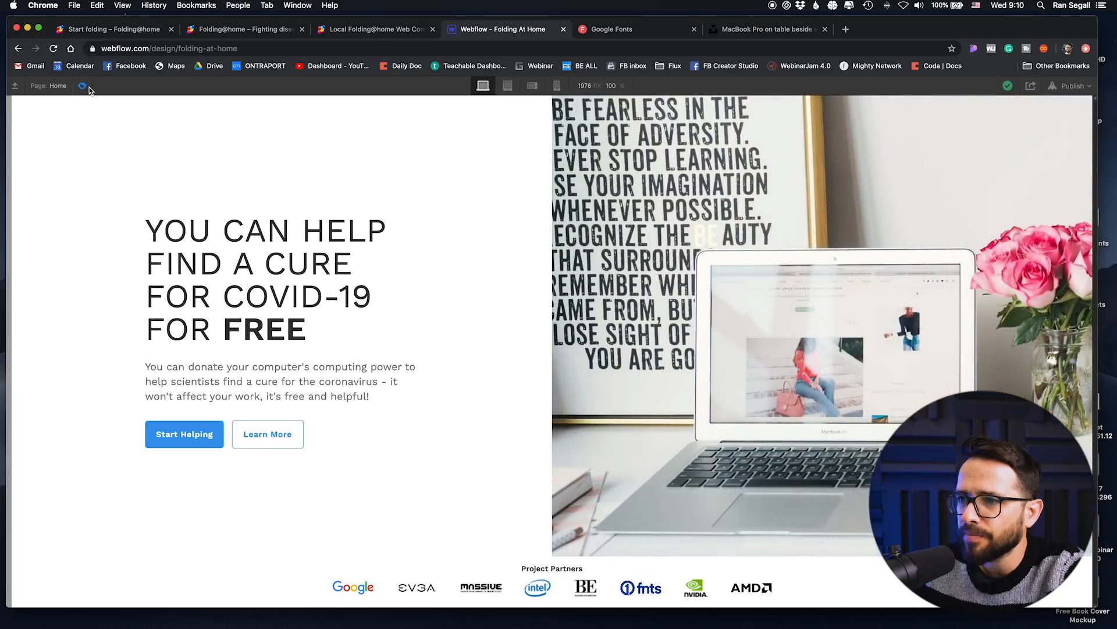
Step: Leave the preview and try a light grey background colour on the Main-Text block
key(super+shift+p)
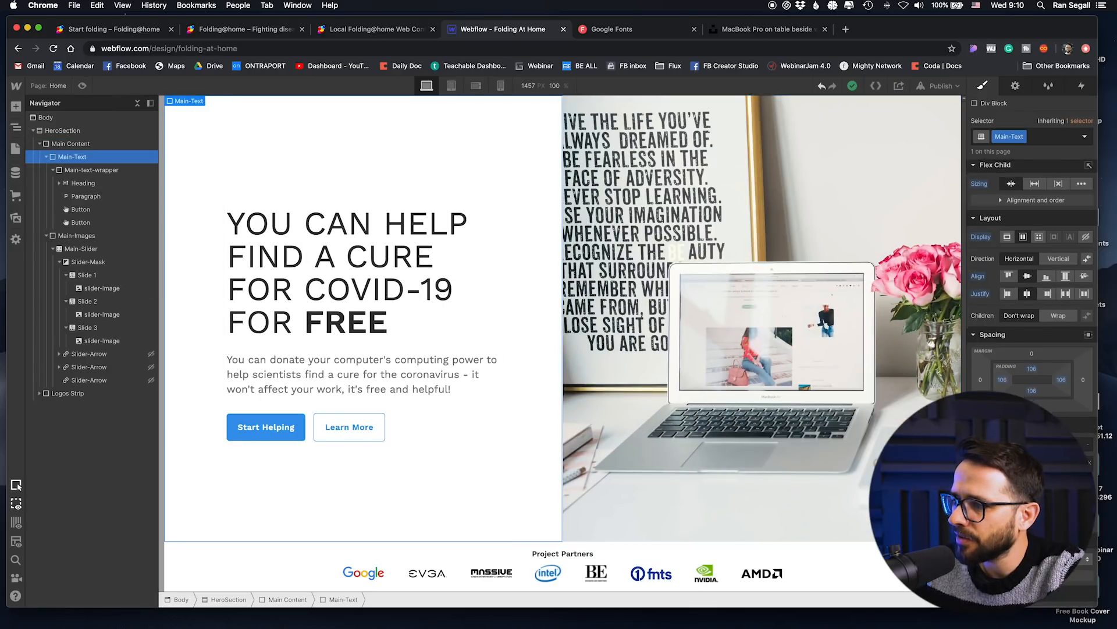
scroll(1030, 349, down, 3)
scroll(1030, 291, down, 8)
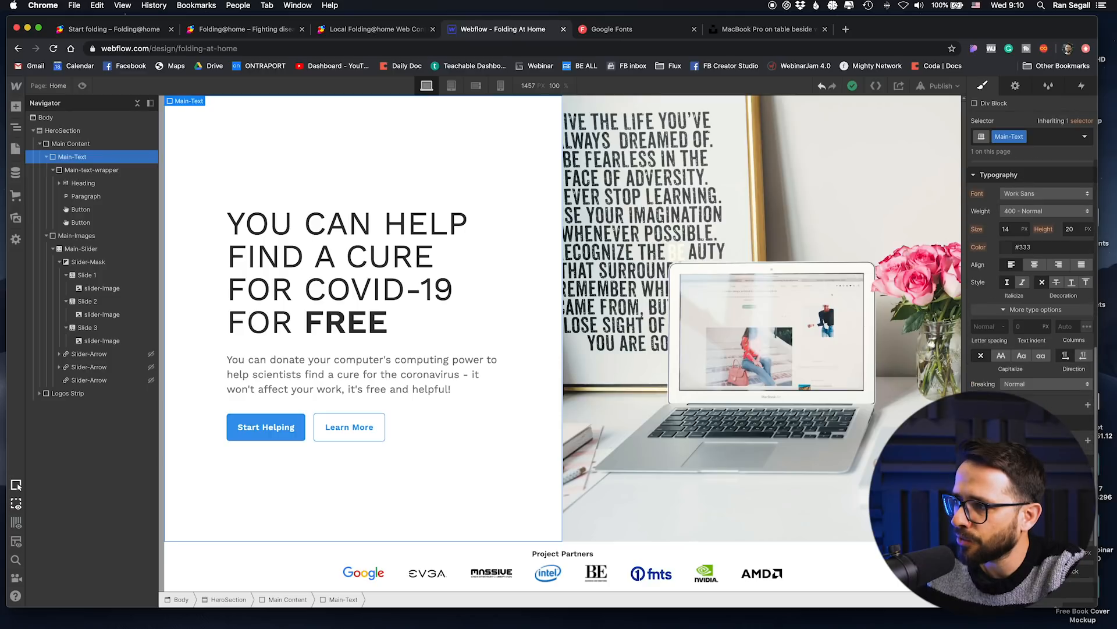
click(1009, 458)
drag(968, 329, 939, 292)
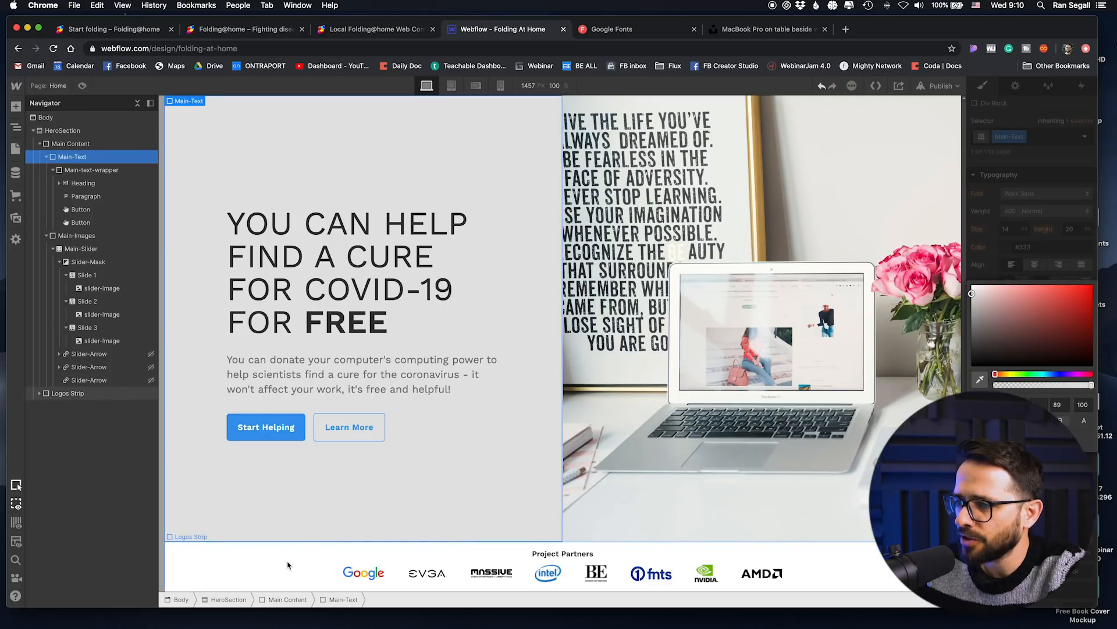
Step: Try a light grey background colour on the Logos Strip
click(257, 571)
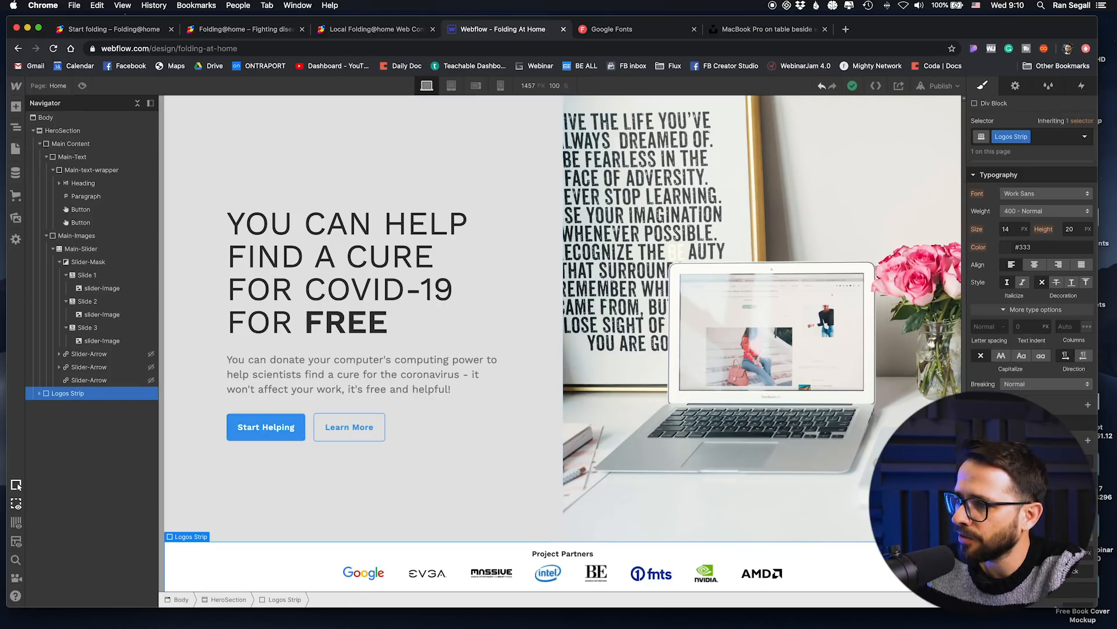
click(1008, 458)
drag(972, 319, 967, 301)
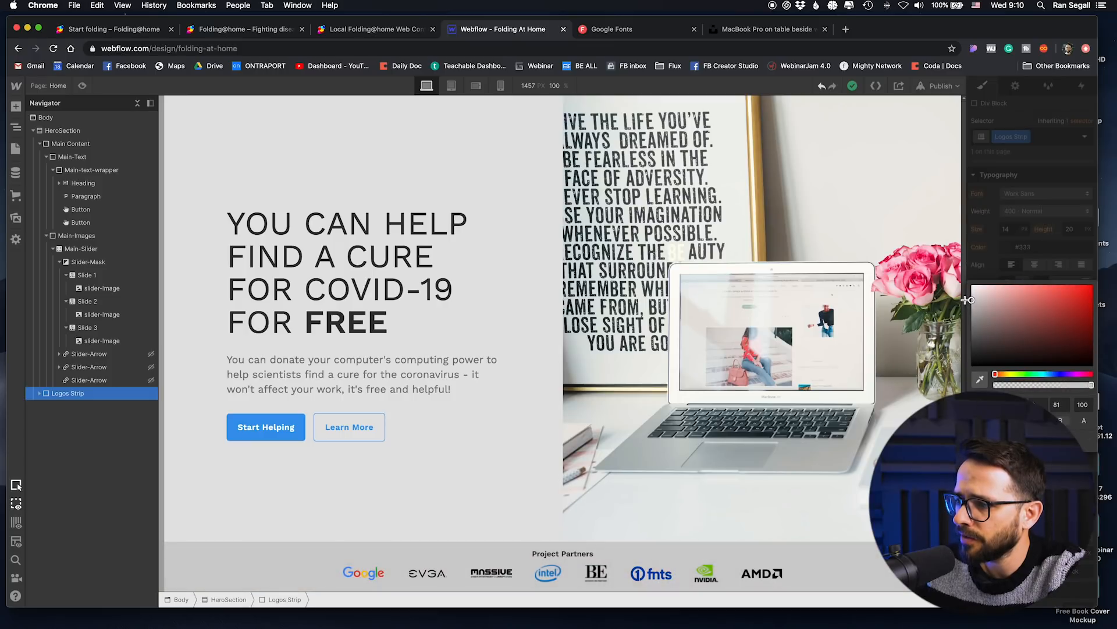
drag(968, 299, 975, 292)
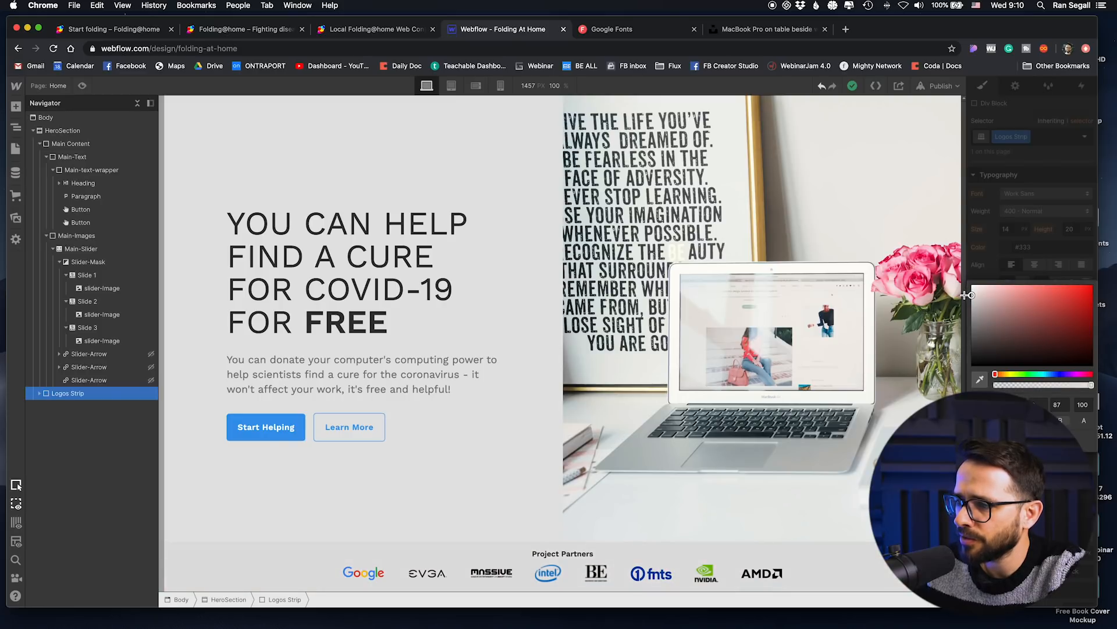
Step: Reset the background colour of the Main-Text block
click(72, 157)
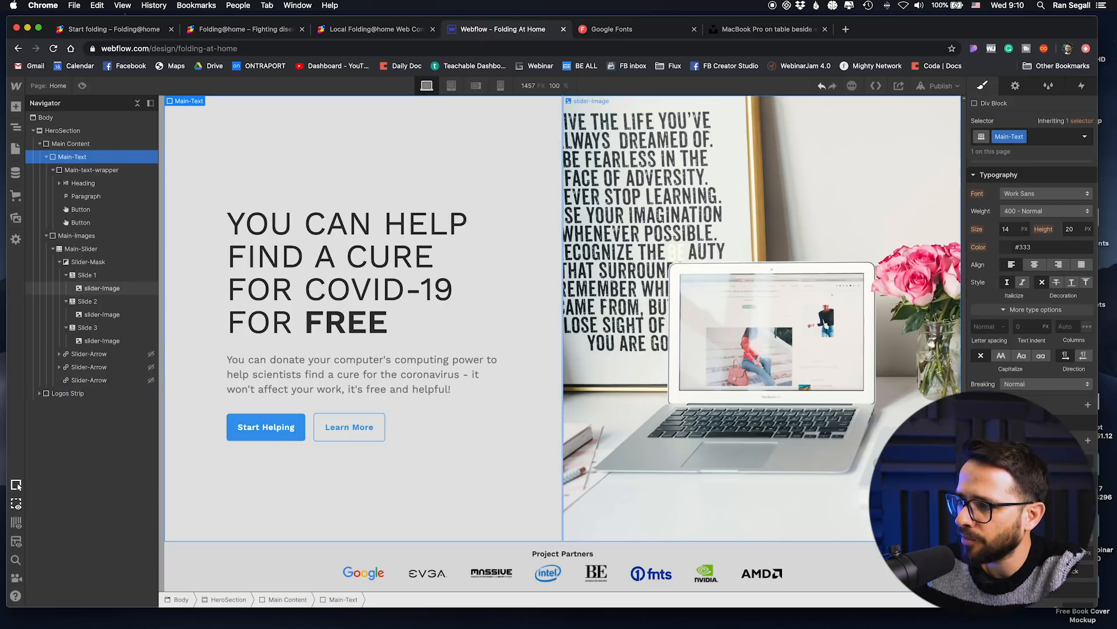
click(979, 458)
click(984, 478)
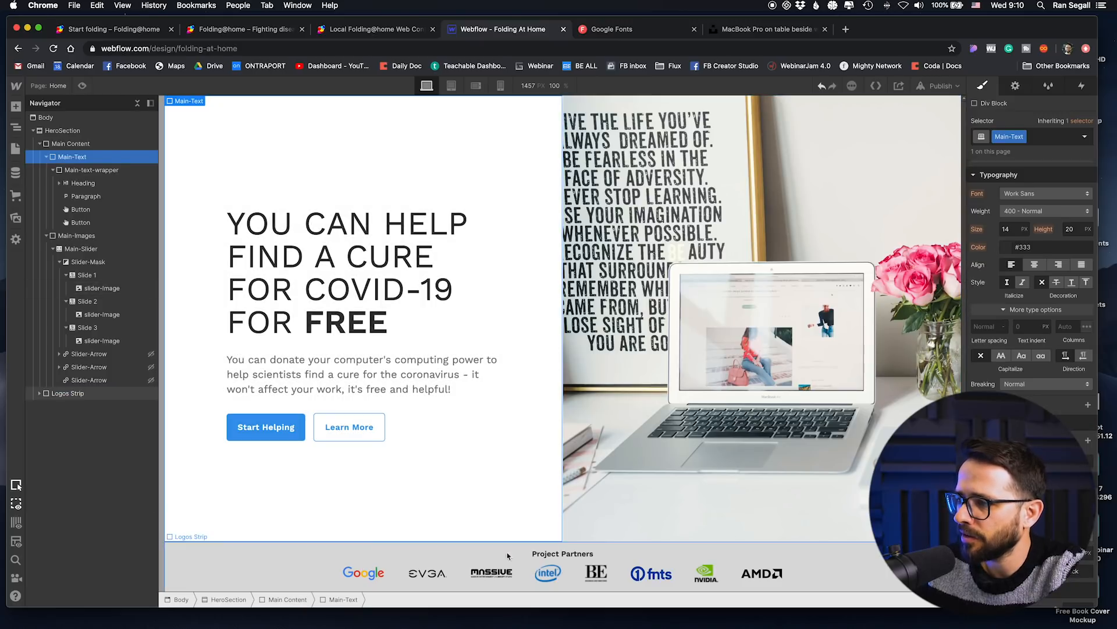
Step: Set the Logos Strip's background to a very light blue
click(876, 561)
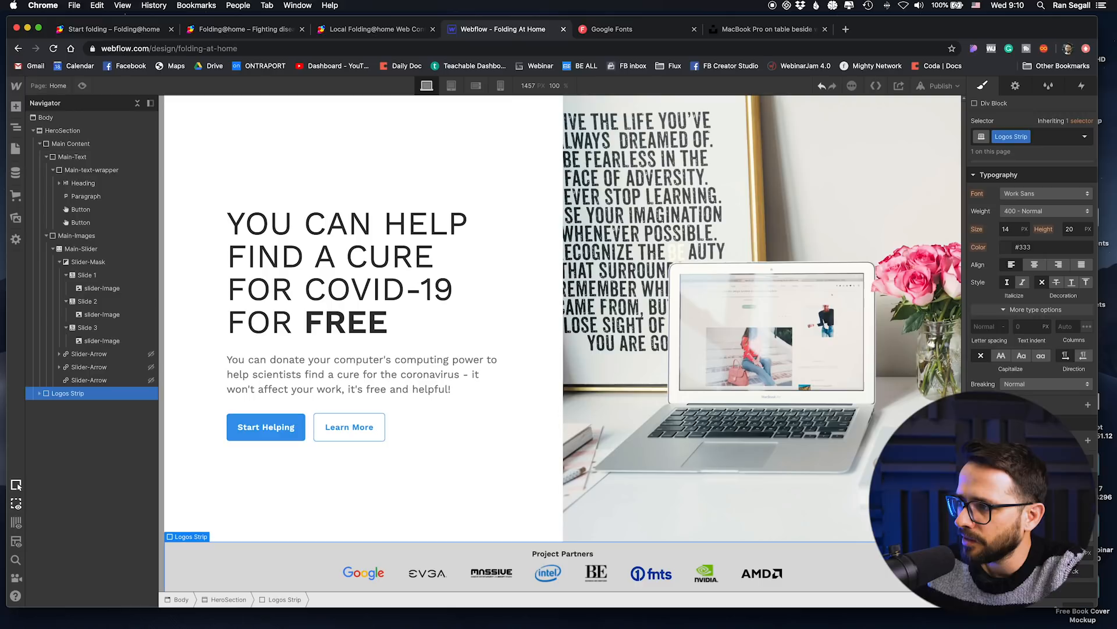
click(1007, 458)
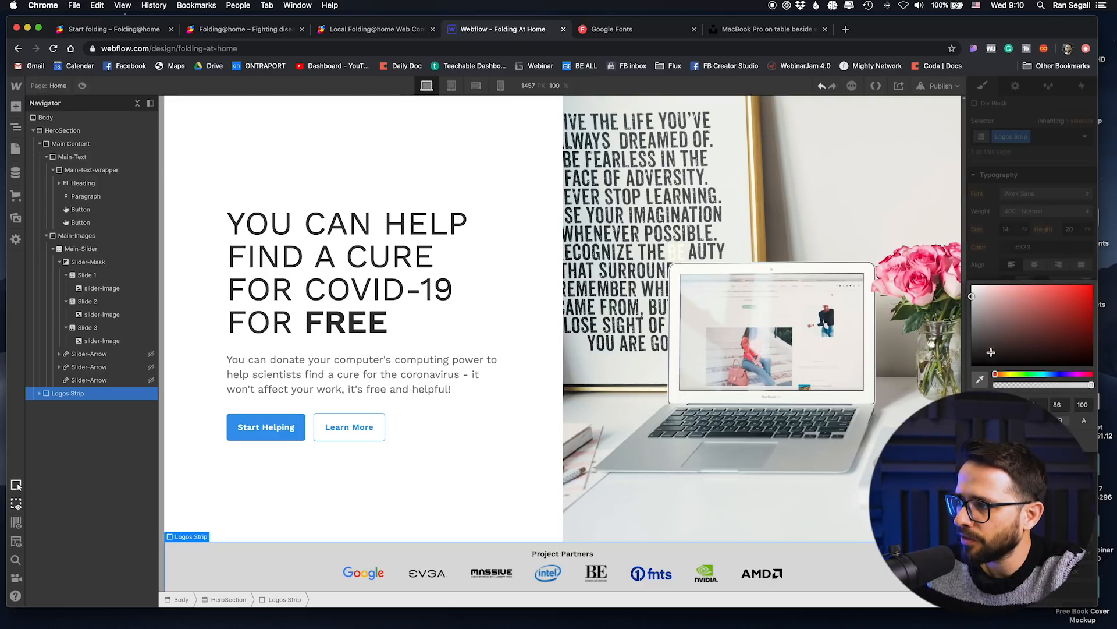
drag(1017, 378, 1054, 375)
click(977, 291)
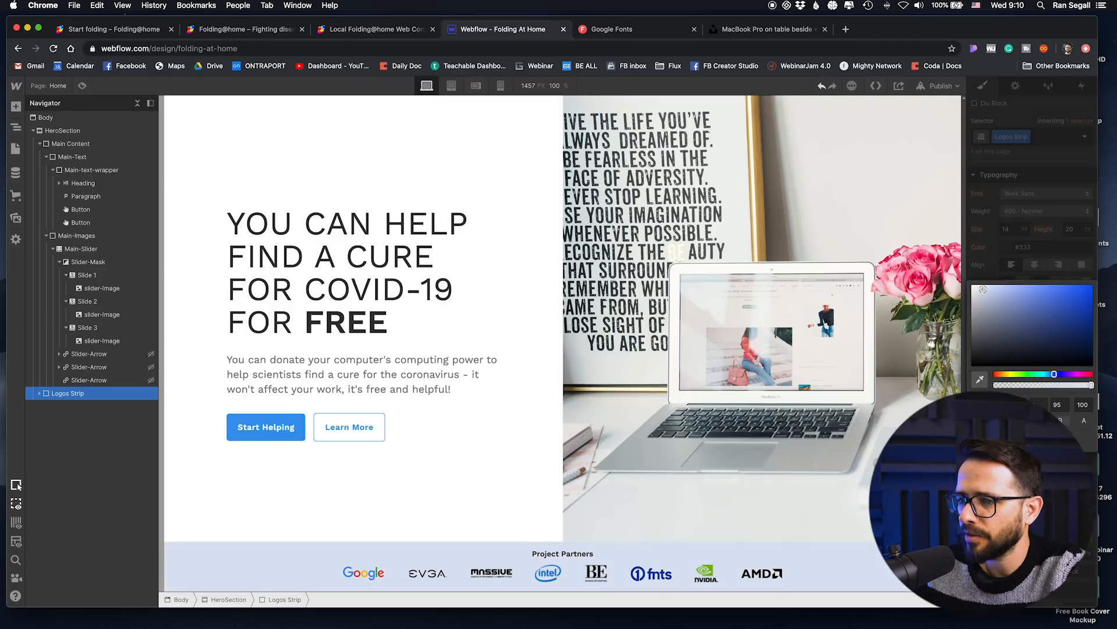
click(402, 499)
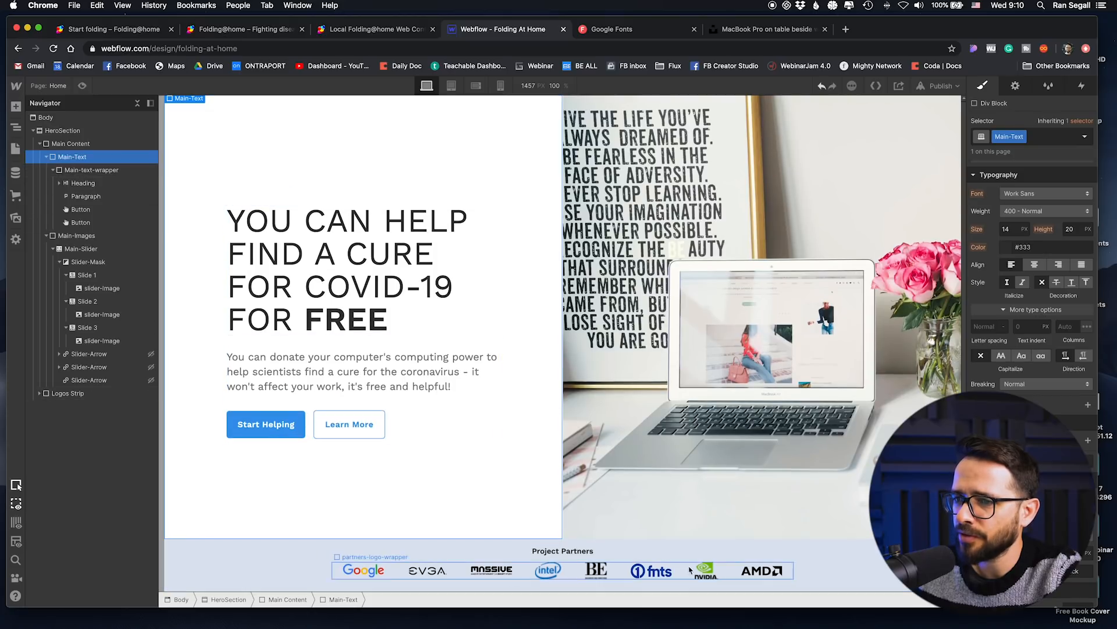
Step: Check the settings of the Start Helping and Learn More buttons
click(265, 432)
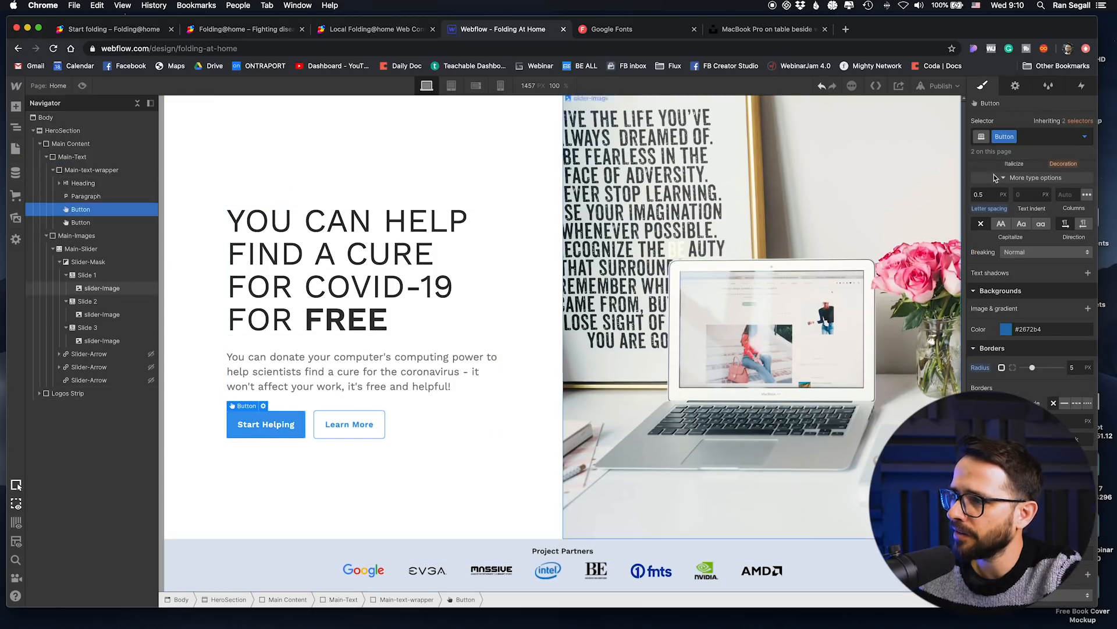
key(d)
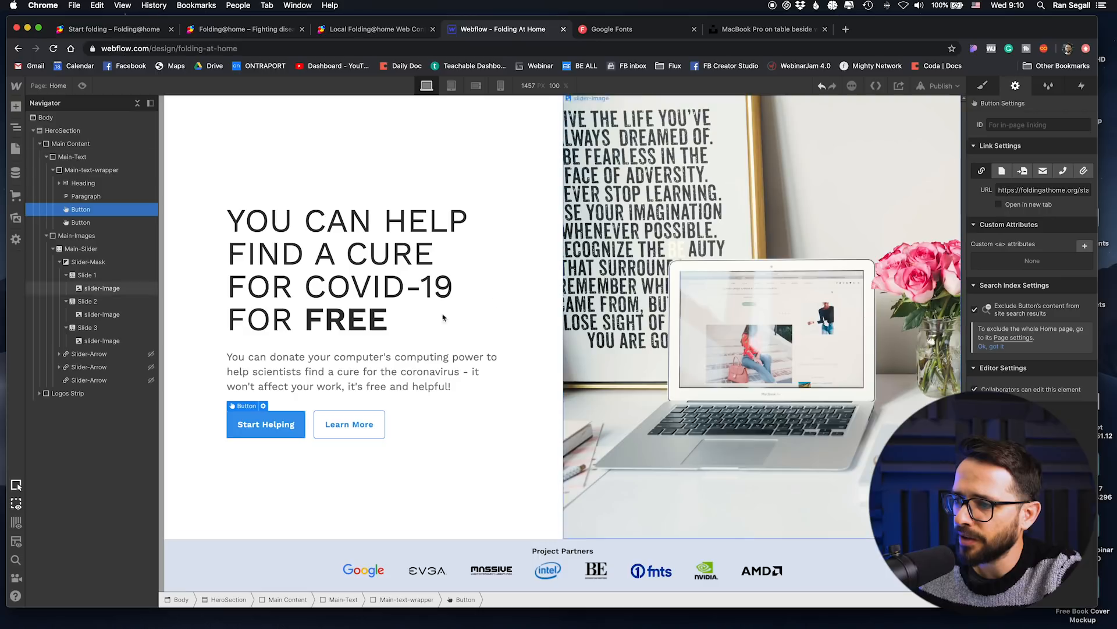
click(369, 424)
click(455, 509)
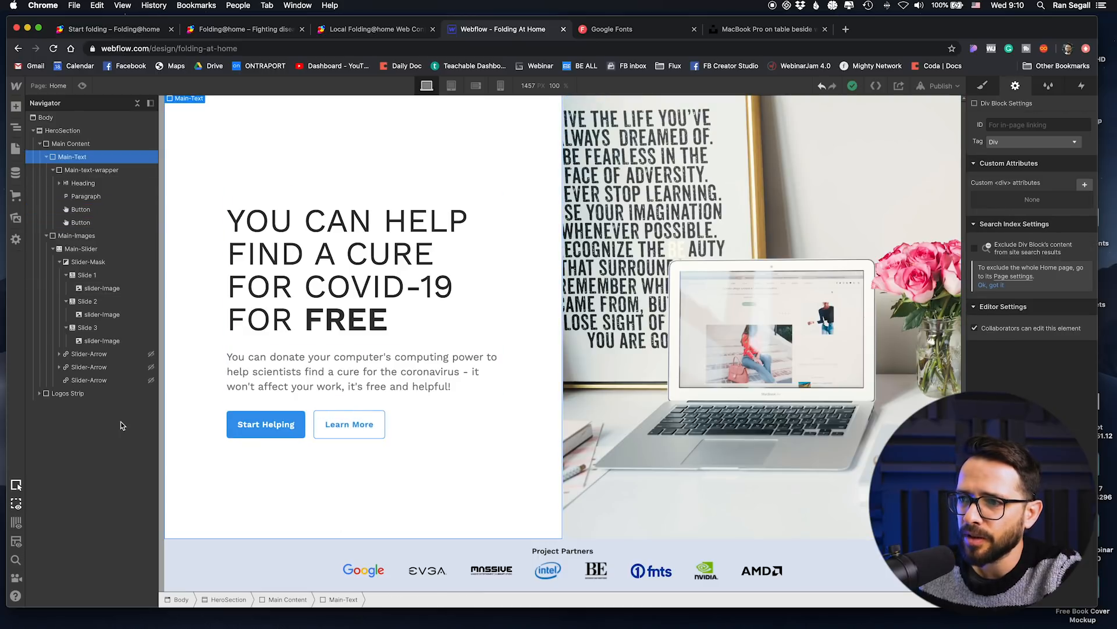
Step: Collapse the HeroSection in the page structure and duplicate it
click(39, 143)
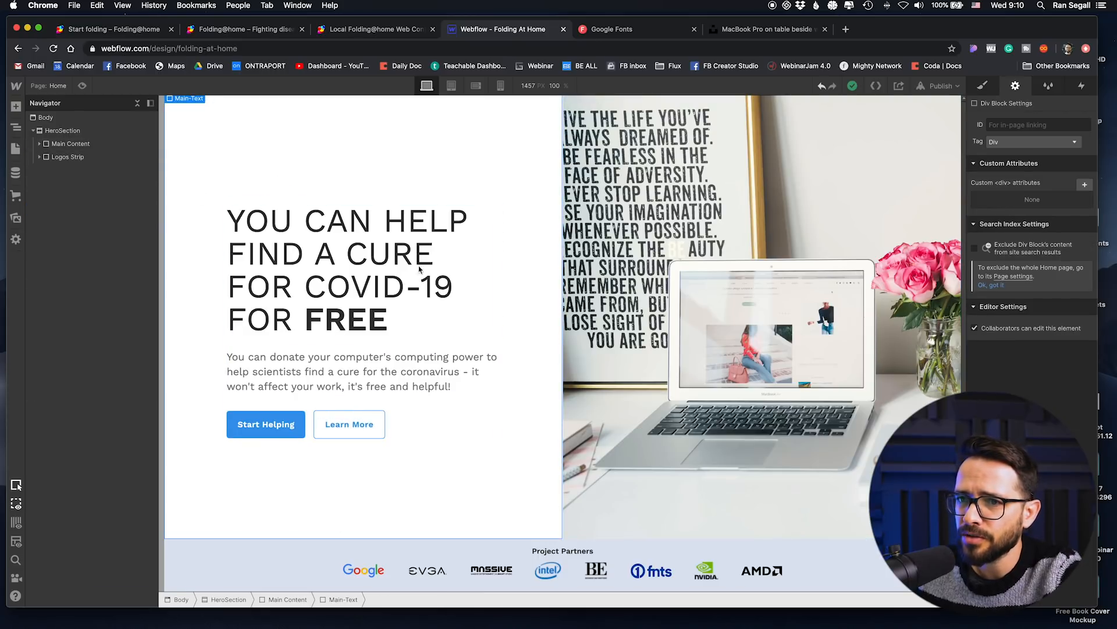
click(41, 133)
click(39, 134)
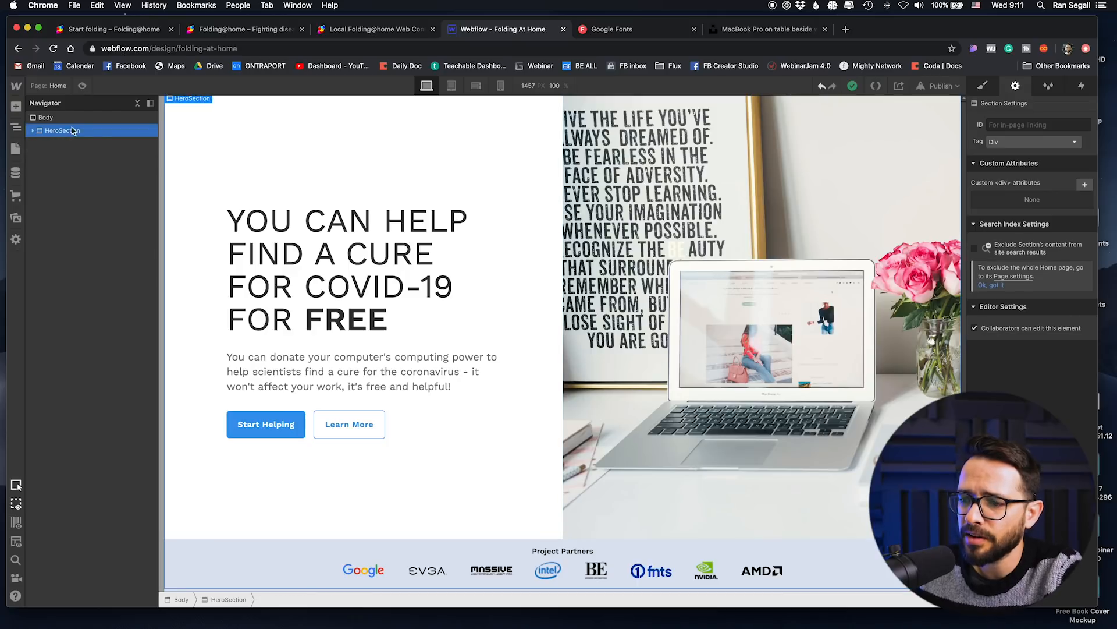
key(super+d)
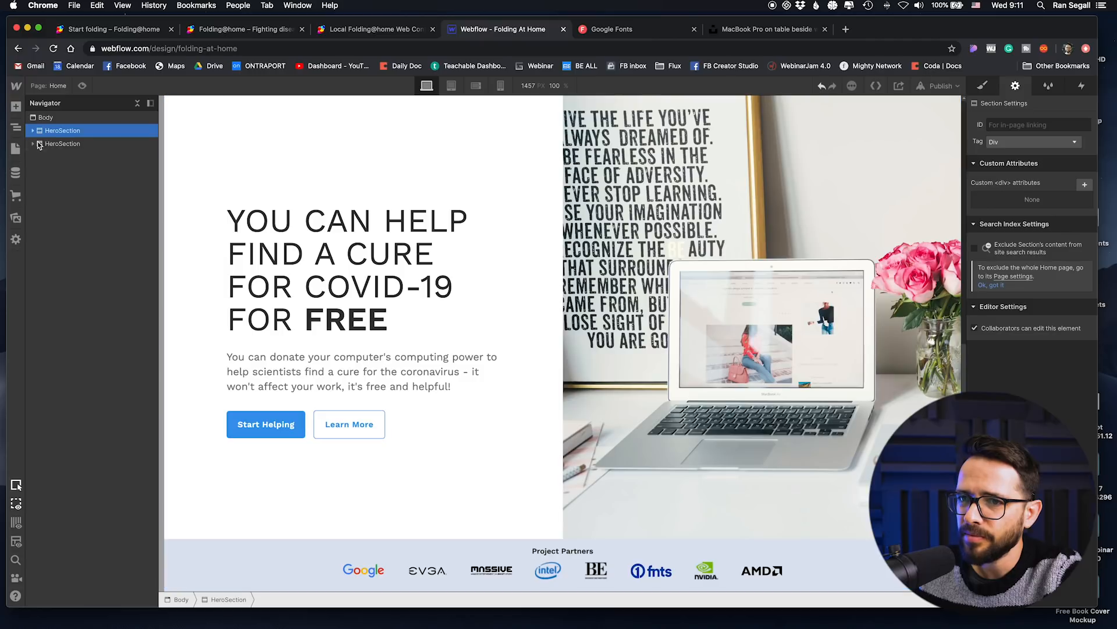
Step: Try placing the Logos Strip above the Main Content in the second HeroSection, and undo the move
click(36, 146)
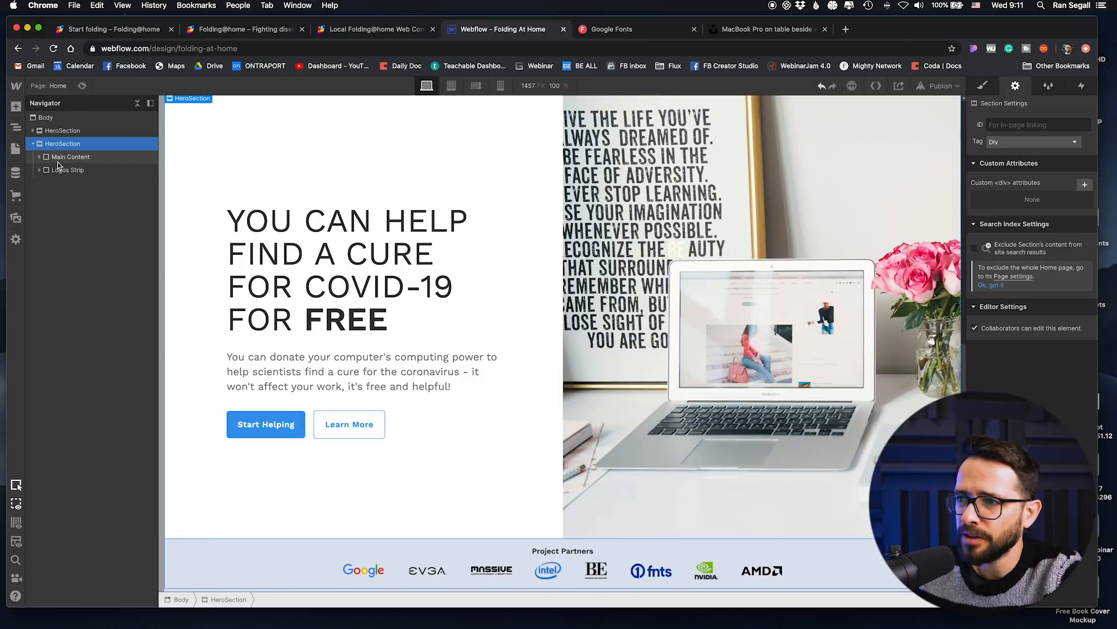
drag(57, 169, 57, 153)
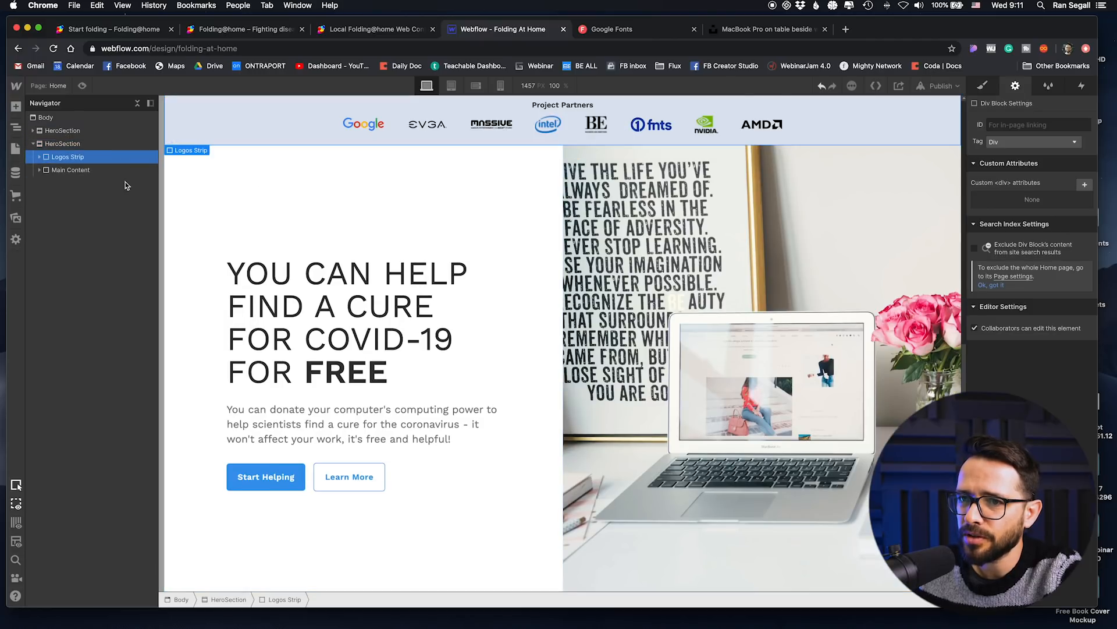
key(super+z)
Step: Delete the Logos Strip from the second HeroSection and place Main-Images before Main-Text in its Main Content
key(Delete)
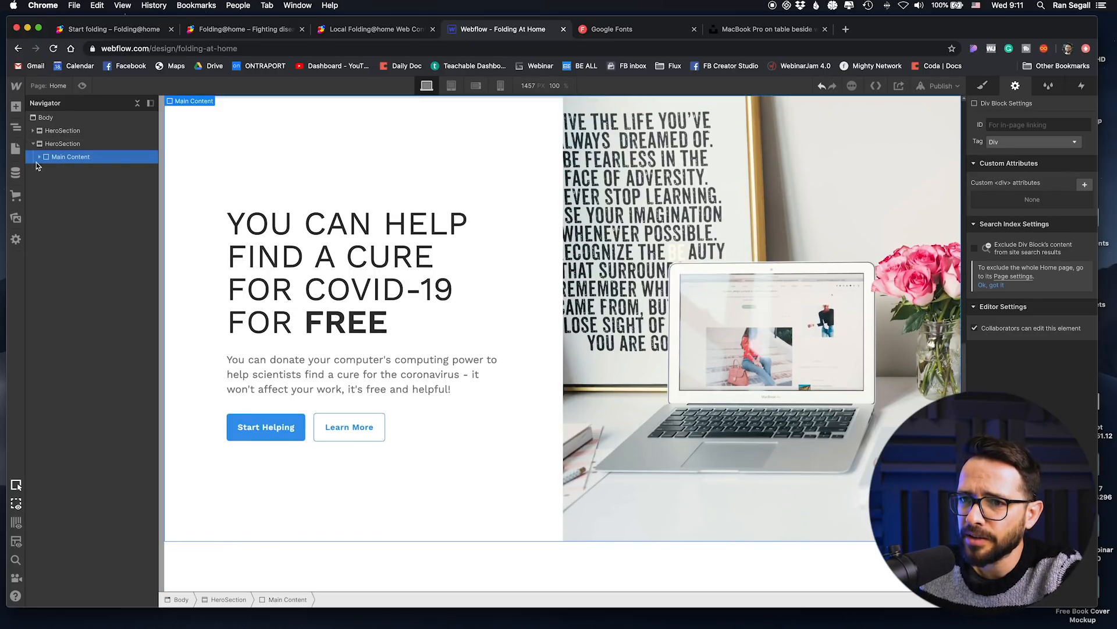
drag(76, 183, 76, 166)
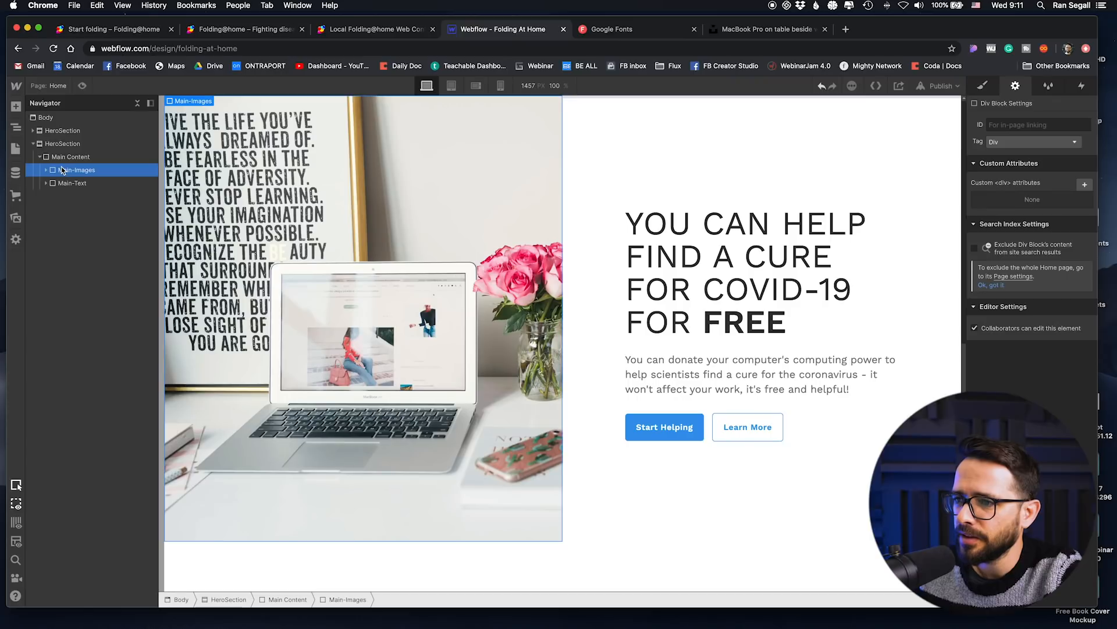
scroll(431, 212, up, 8)
scroll(430, 212, down, 8)
scroll(429, 212, up, 1)
scroll(427, 211, down, 1)
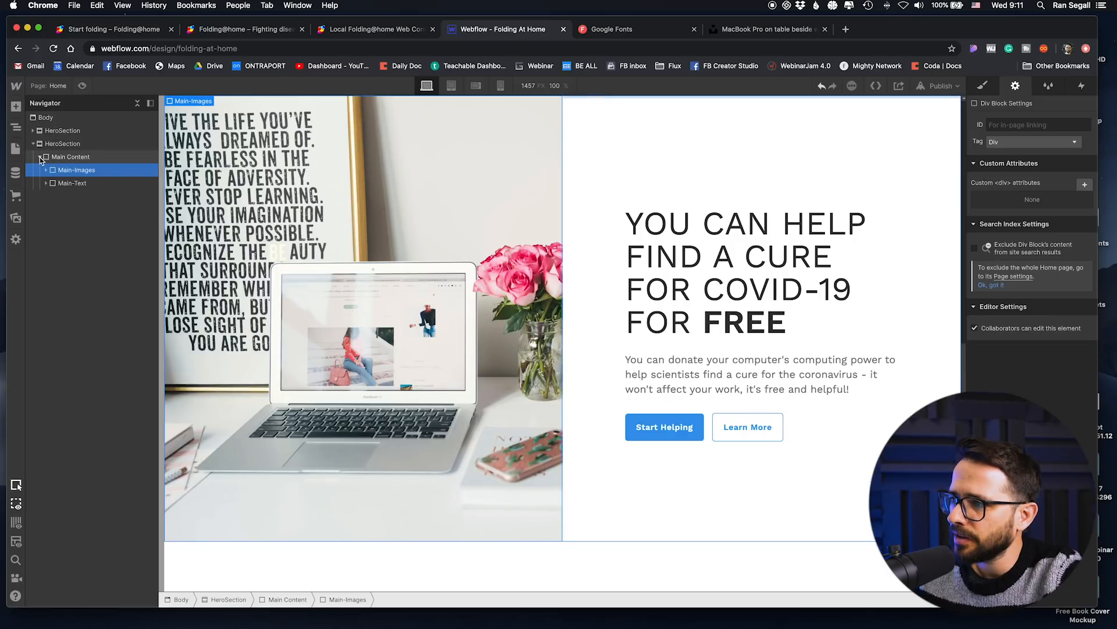
click(39, 157)
scroll(703, 280, up, 1)
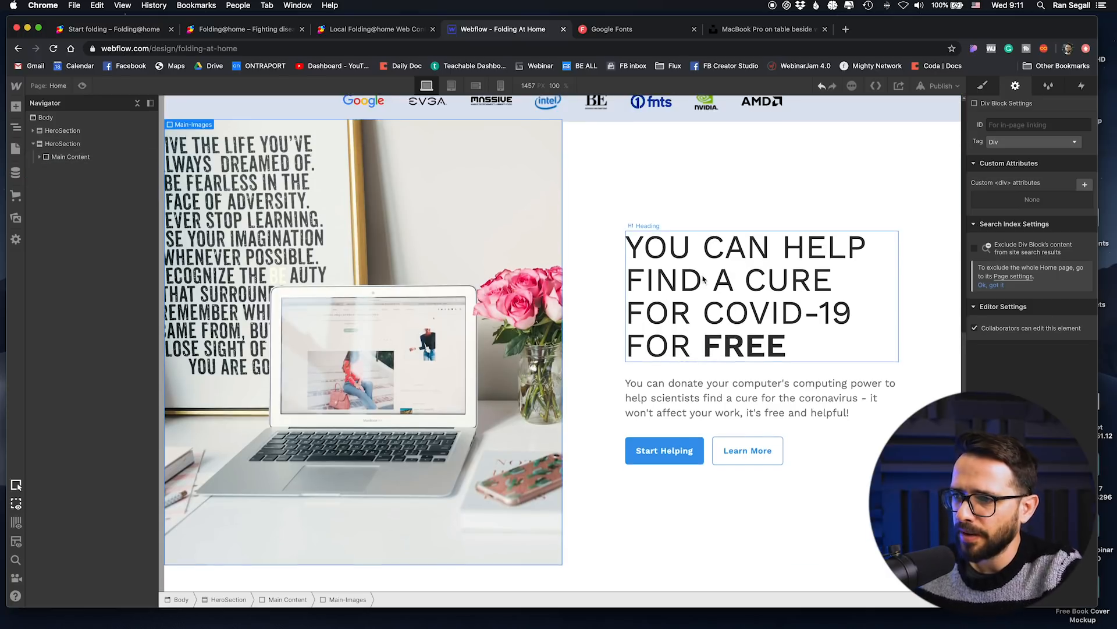
click(329, 265)
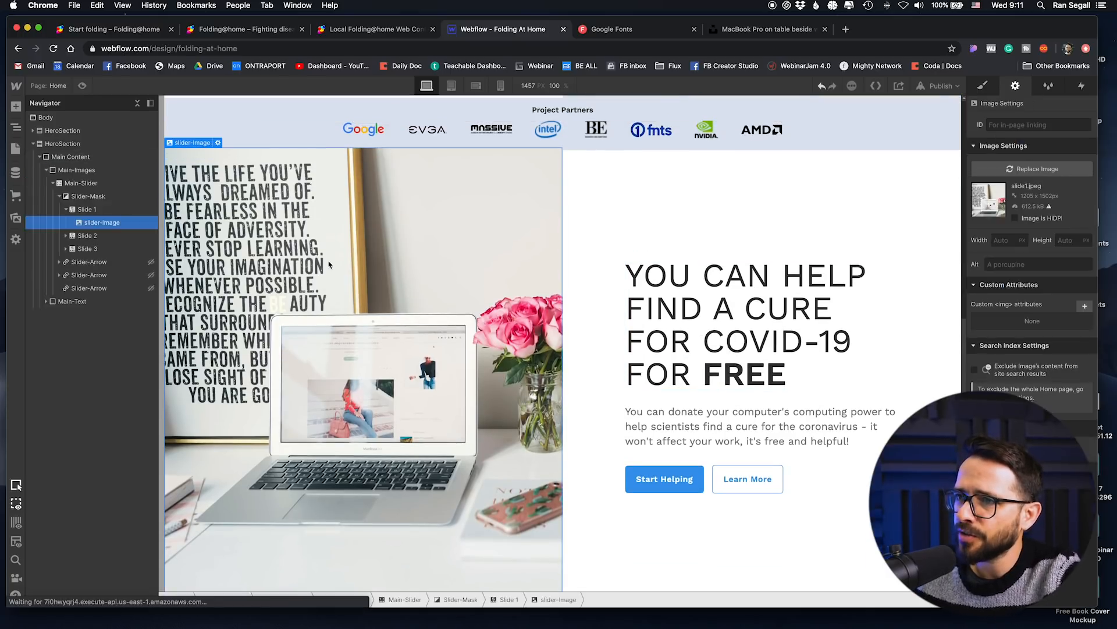
Step: Switch to the foldingathome.org page and save its team photo to the Desktop as folding-team in JPEG format
click(355, 29)
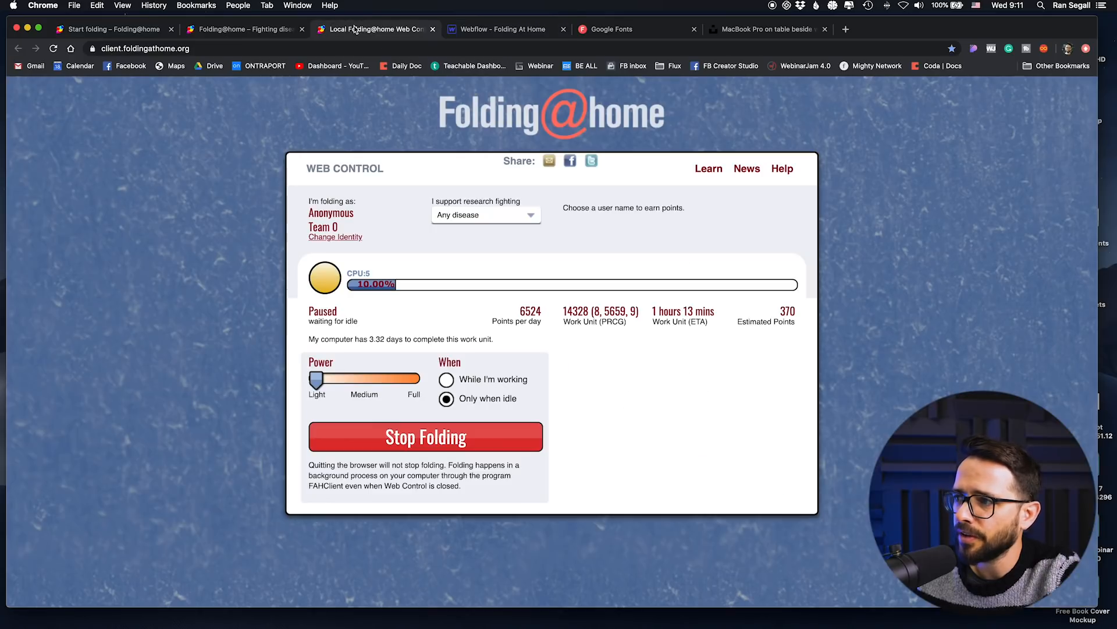
click(256, 26)
scroll(626, 233, up, 5)
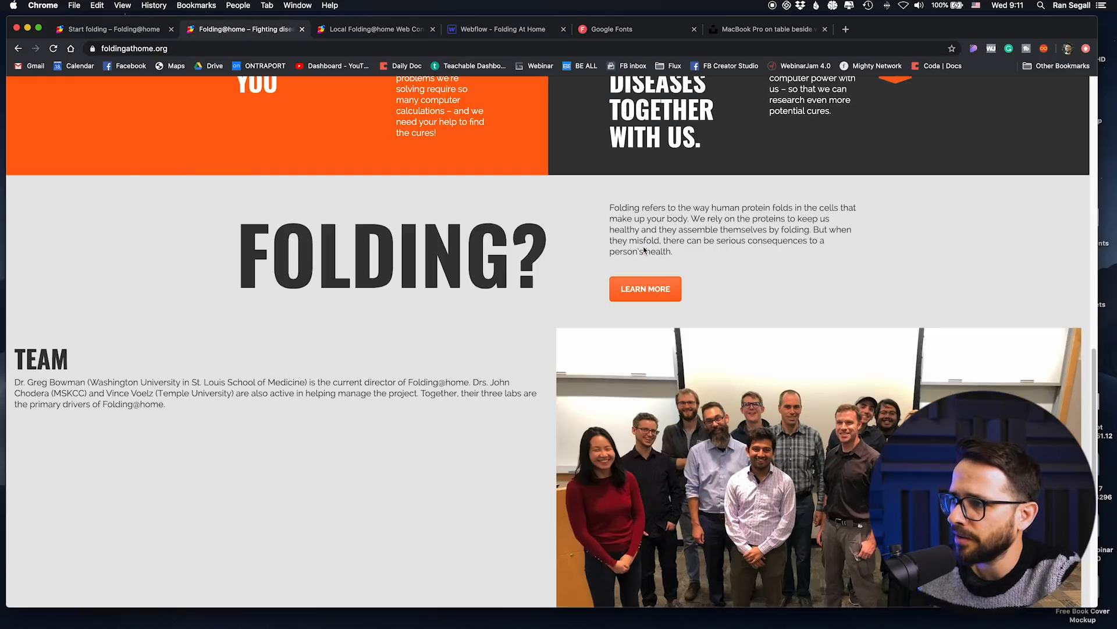
scroll(641, 248, down, 2)
scroll(747, 373, down, 1)
right_click(784, 341)
click(788, 352)
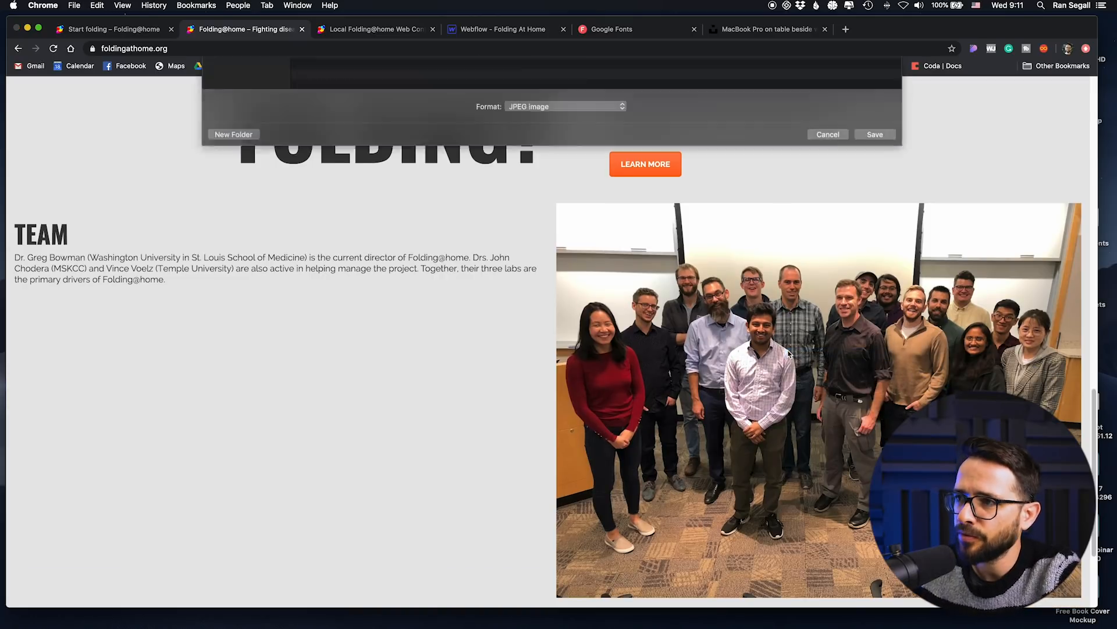
text(fold)
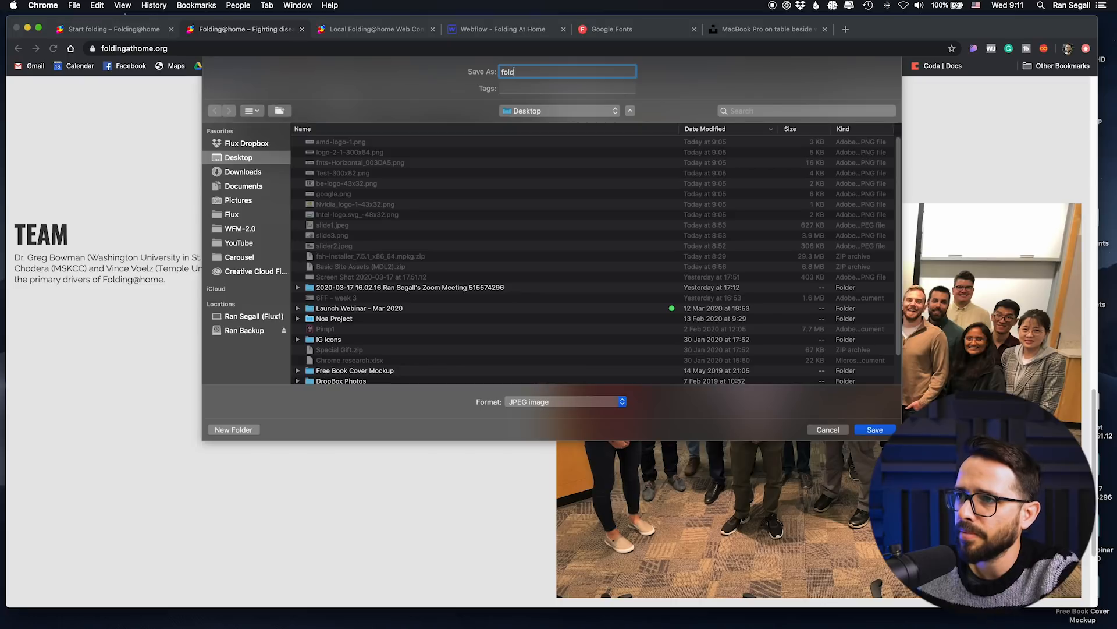
key(Return)
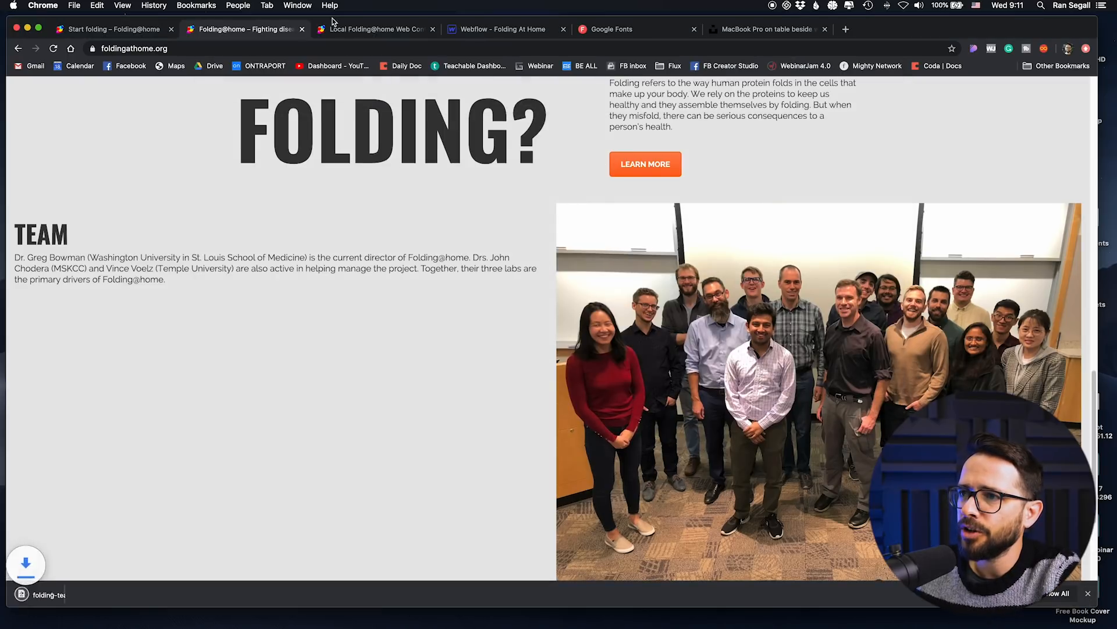
click(392, 29)
click(295, 28)
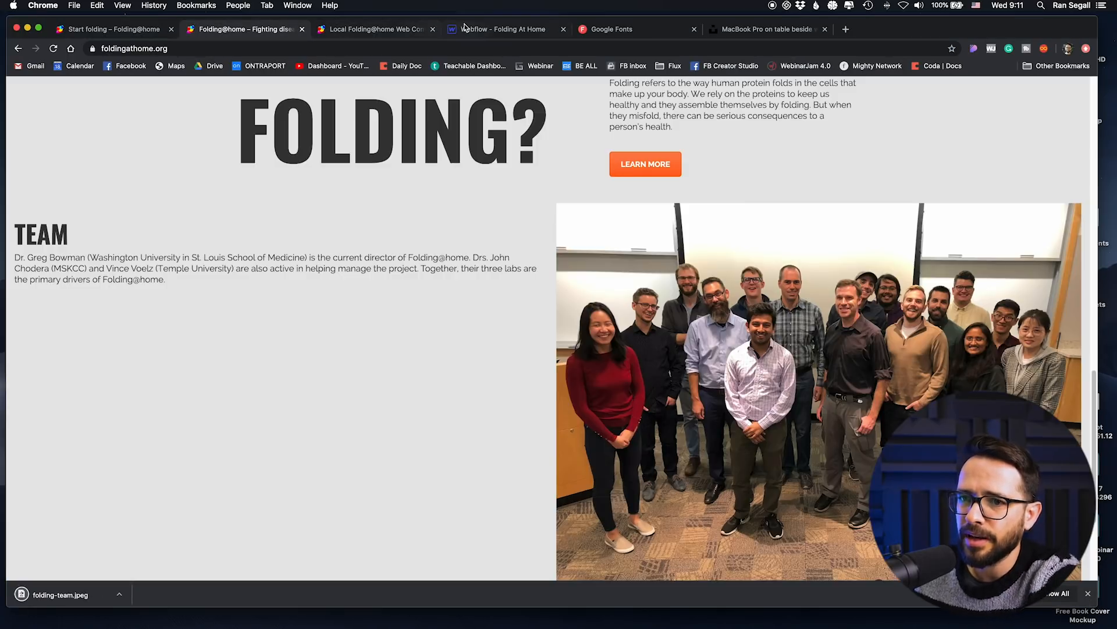
Step: Return to the Webflow project and delete the Main-Slider from Main-Images in the second HeroSection
click(465, 28)
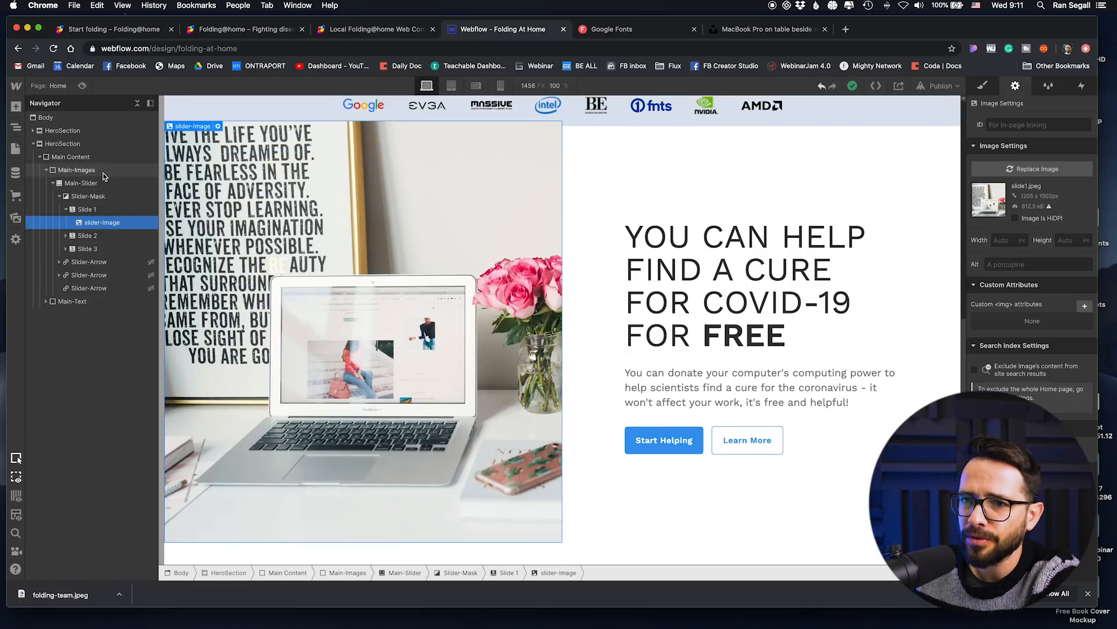
click(73, 170)
click(72, 184)
key(Delete)
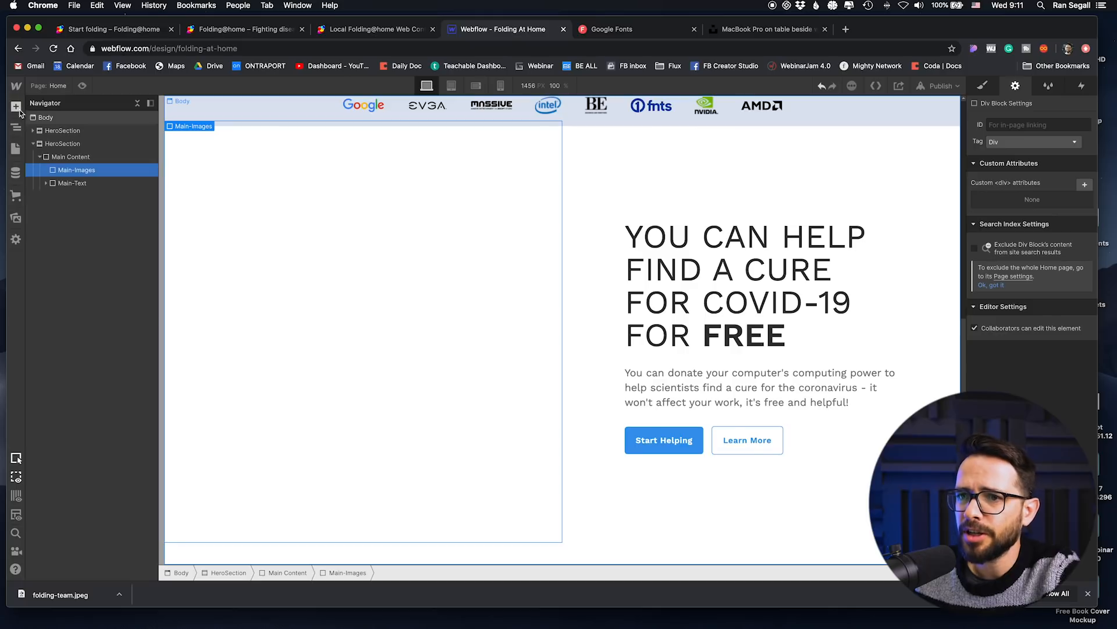
Step: Upload folding-team.jpeg from the Desktop to the project's assets
click(16, 218)
click(140, 134)
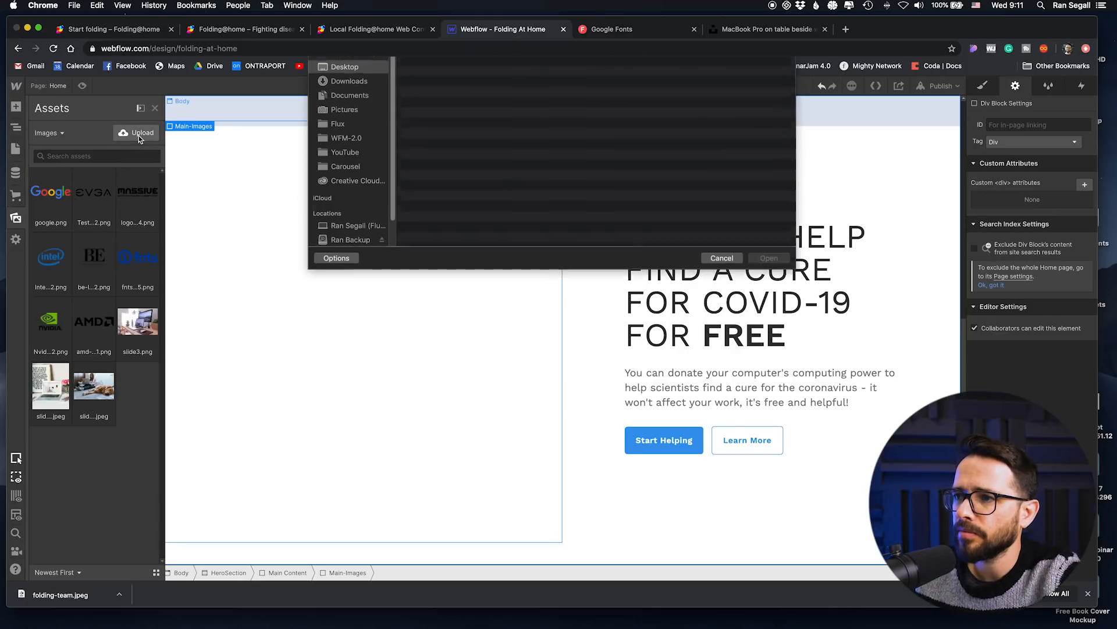
click(600, 86)
double_click(457, 98)
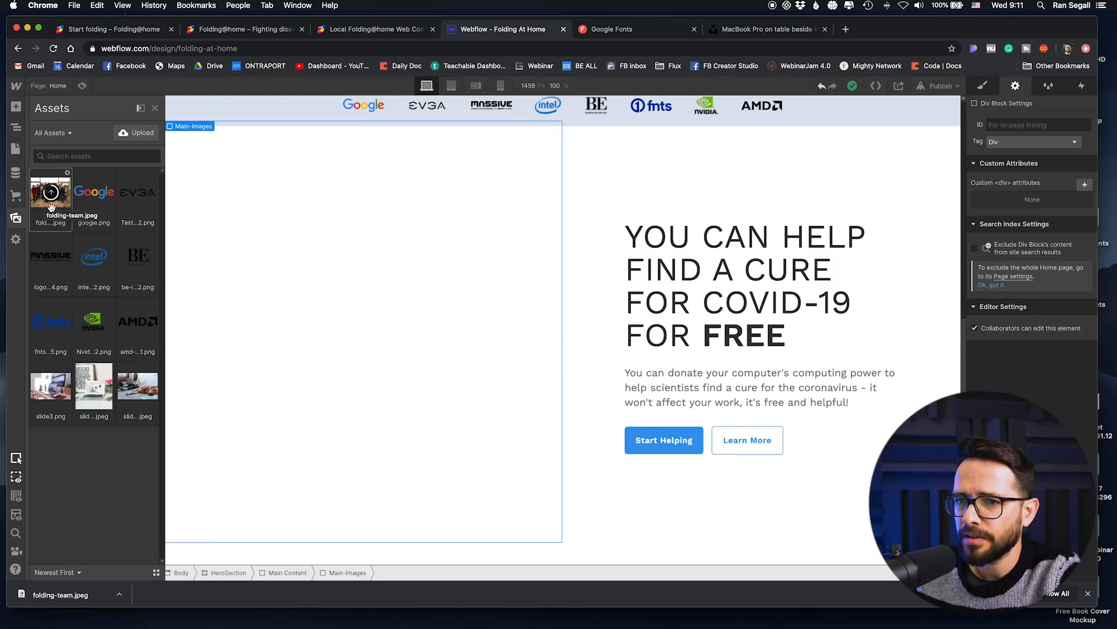
Step: Insert the folding-team.jpeg asset into Main-Images of the second HeroSection and close its image settings
drag(51, 206, 357, 237)
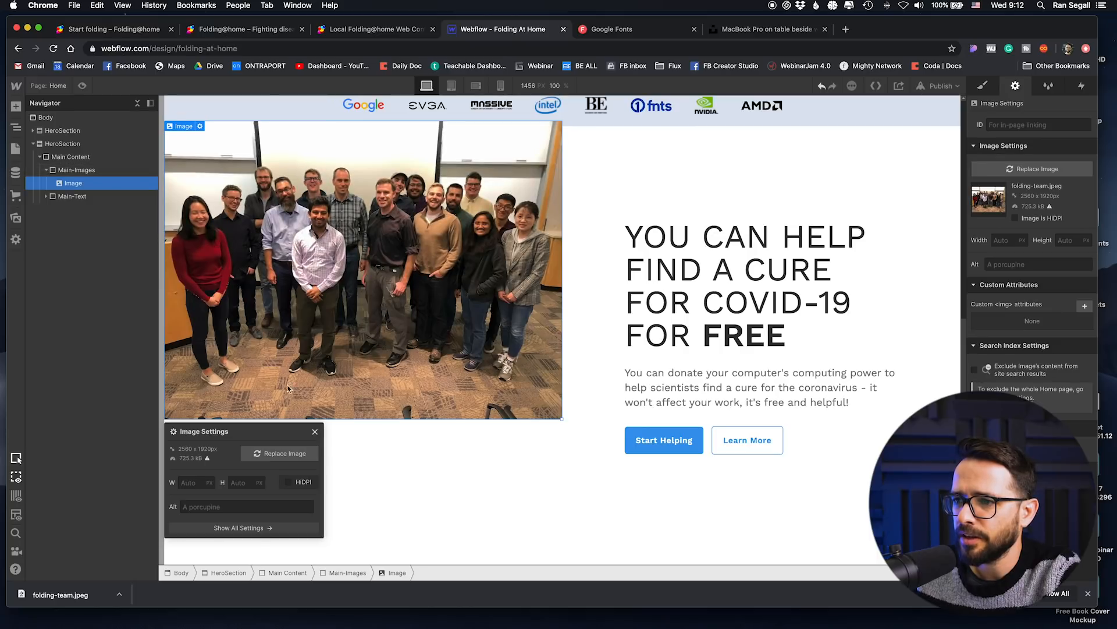
click(316, 433)
scroll(408, 291, up, 7)
scroll(441, 299, down, 7)
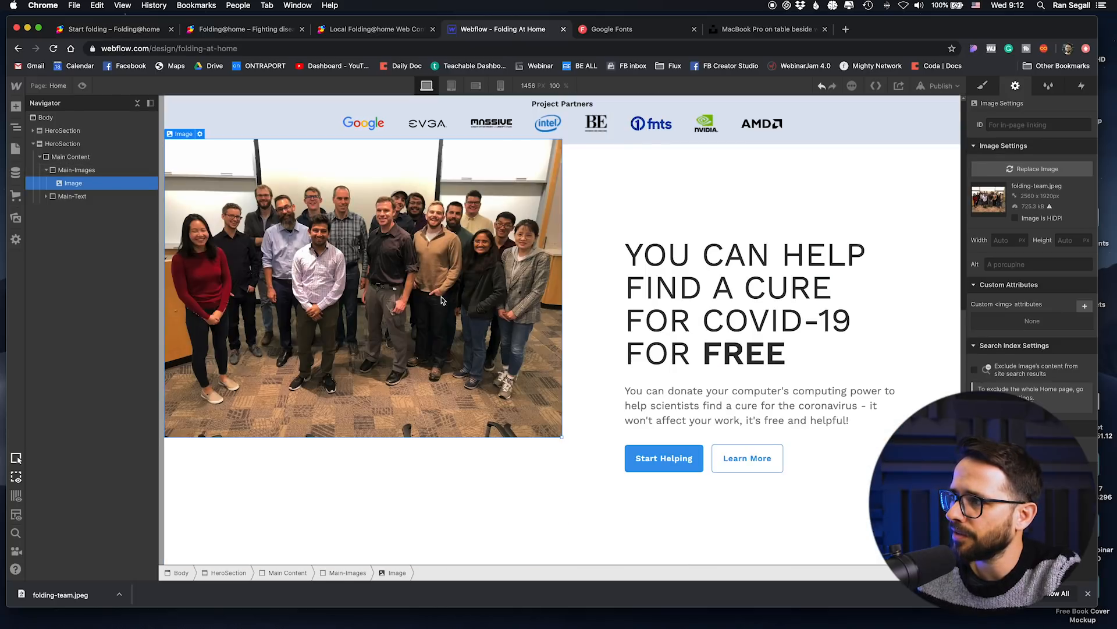
key(s)
click(1016, 135)
text(iim)
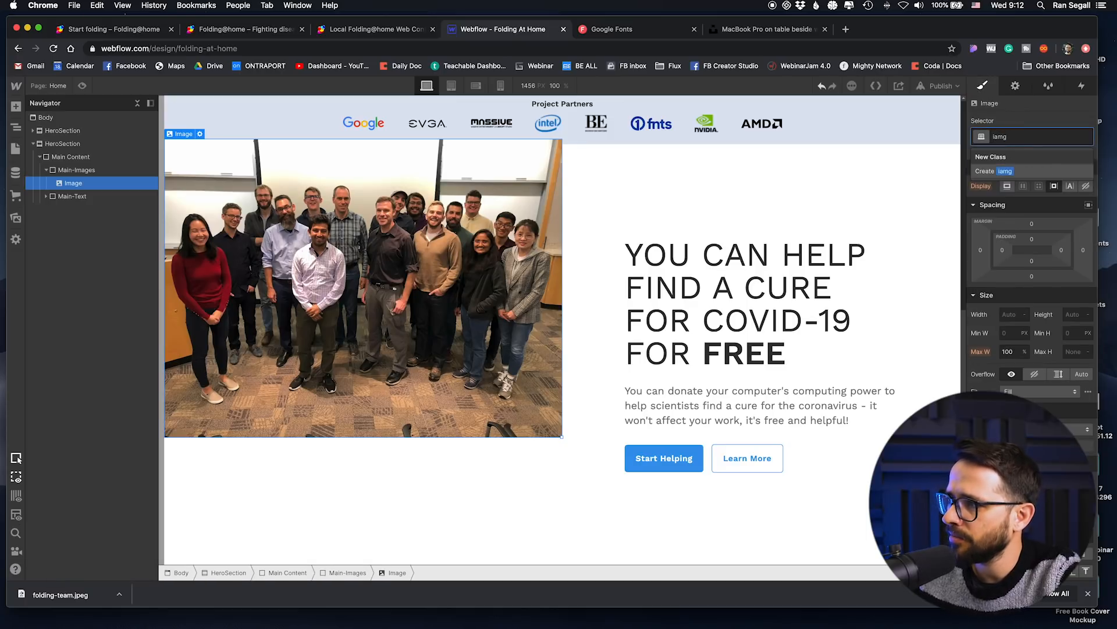
key(Down)
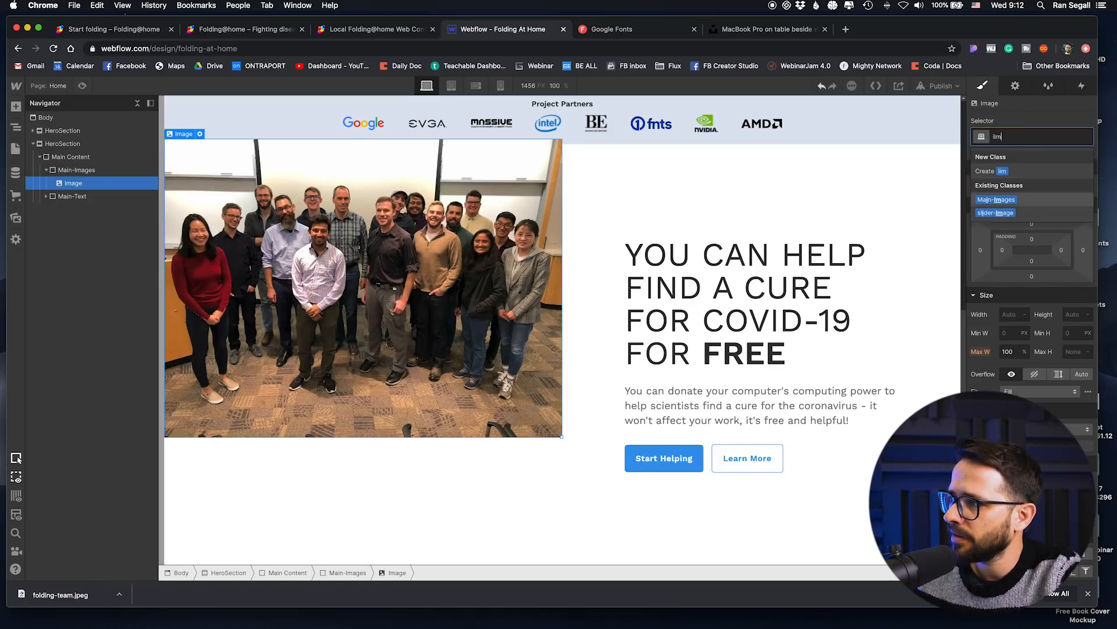
key(Return)
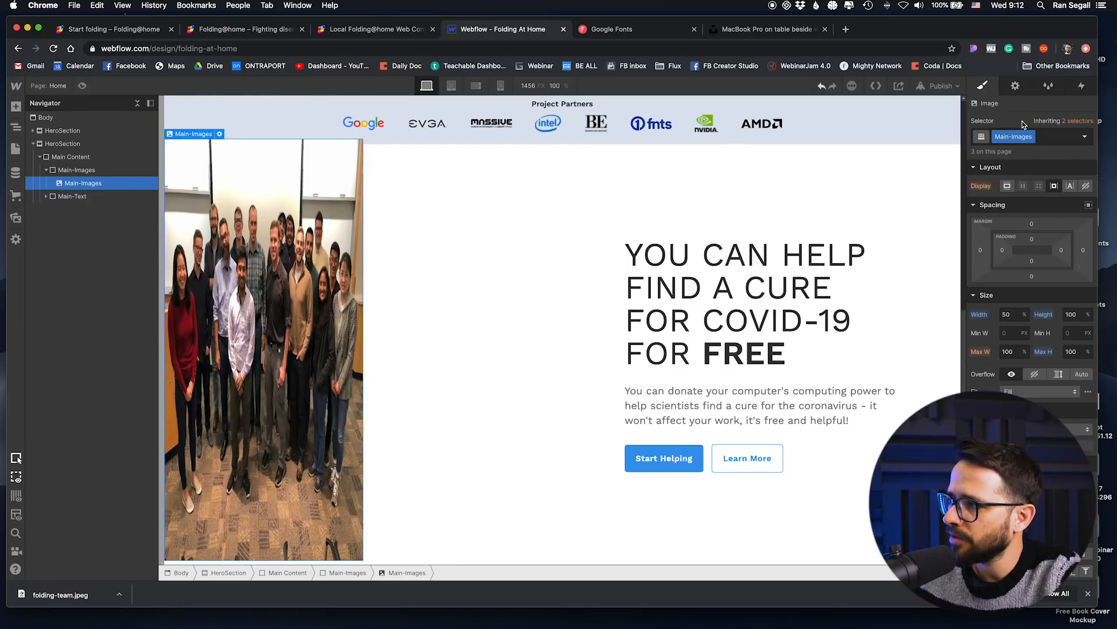
click(1044, 137)
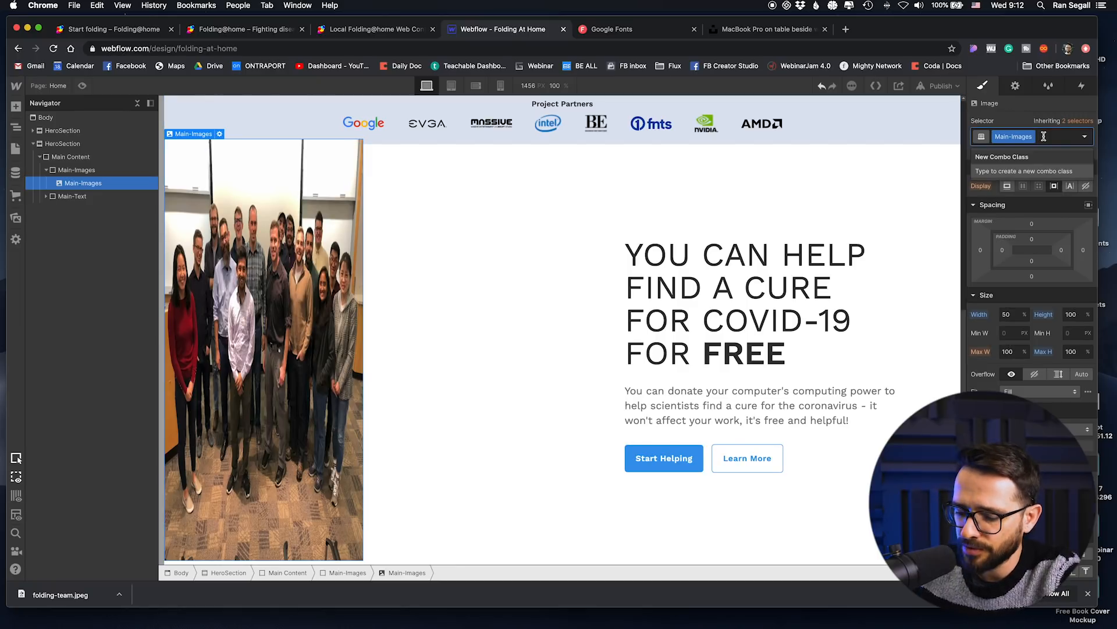
key(BackSpace)
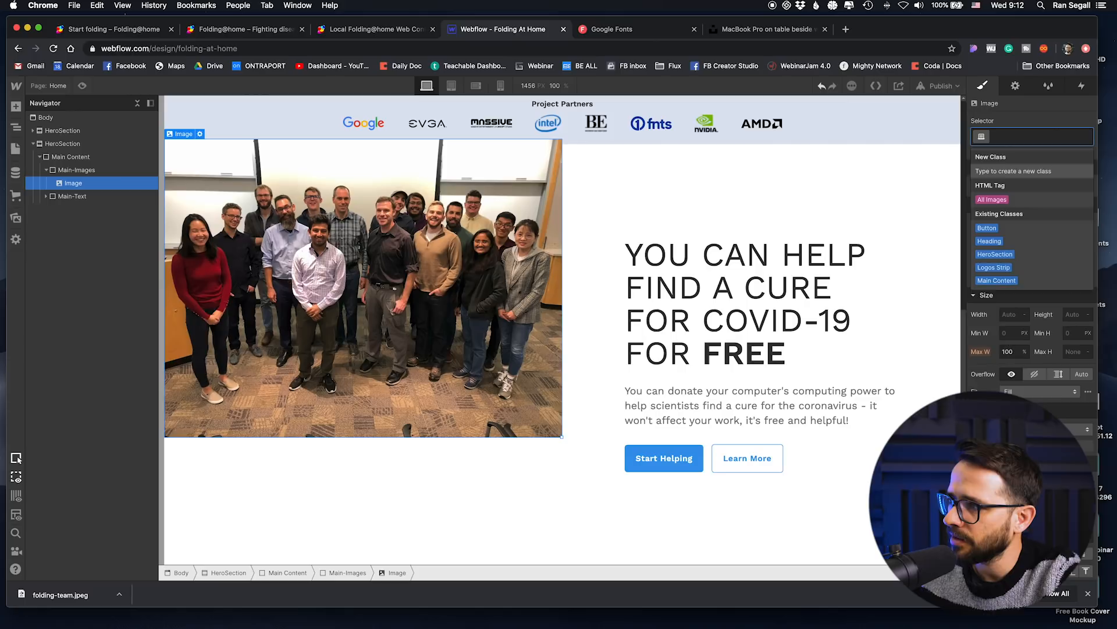
Step: Apply the existing slider-Image class to the team photo in the second HeroSection
text(ima)
key(Down)
key(Down)
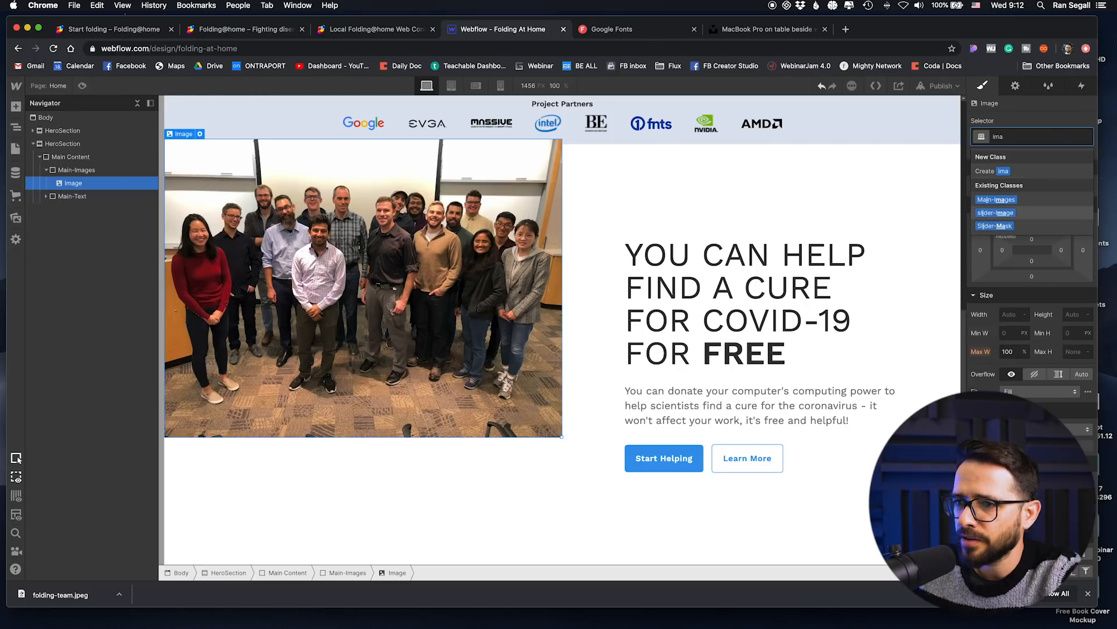
key(Return)
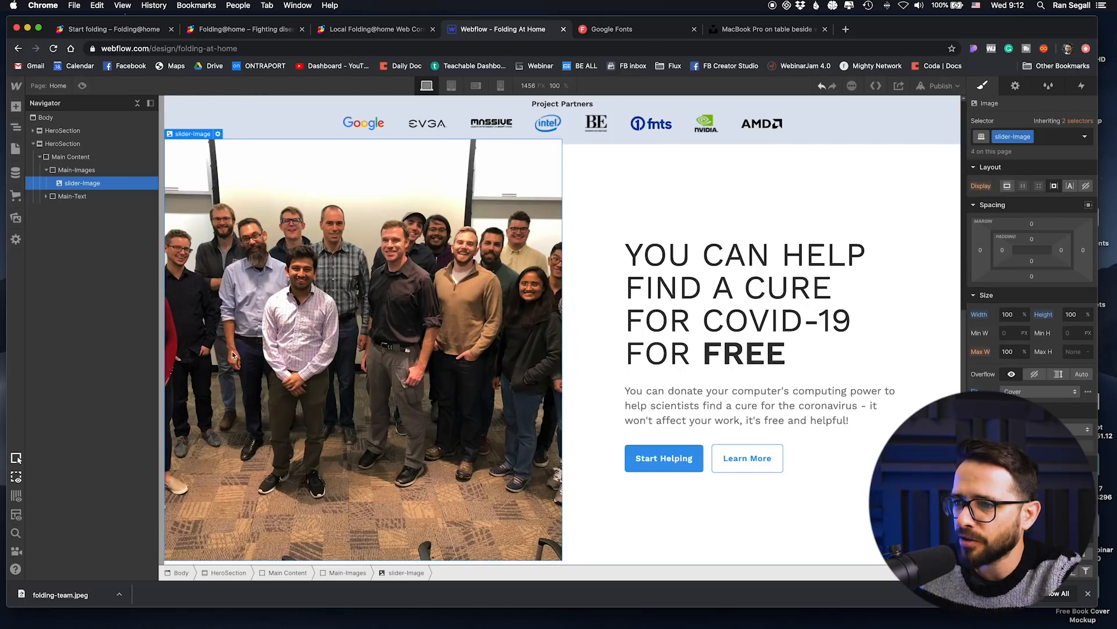
scroll(582, 253, down, 1)
scroll(590, 250, up, 7)
scroll(591, 251, down, 7)
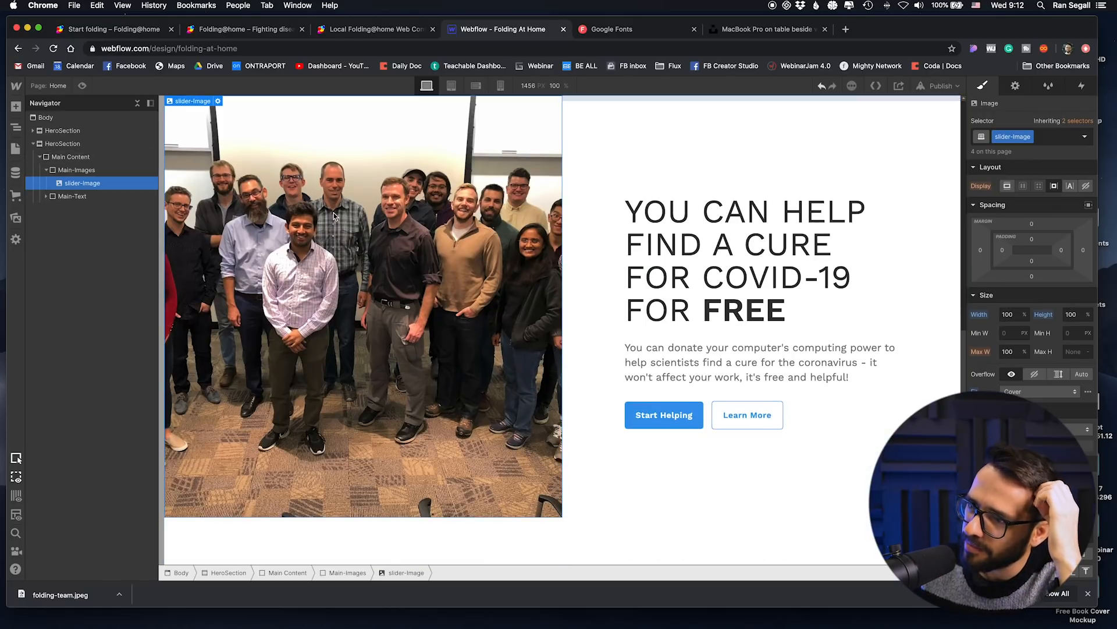
scroll(483, 233, up, 1)
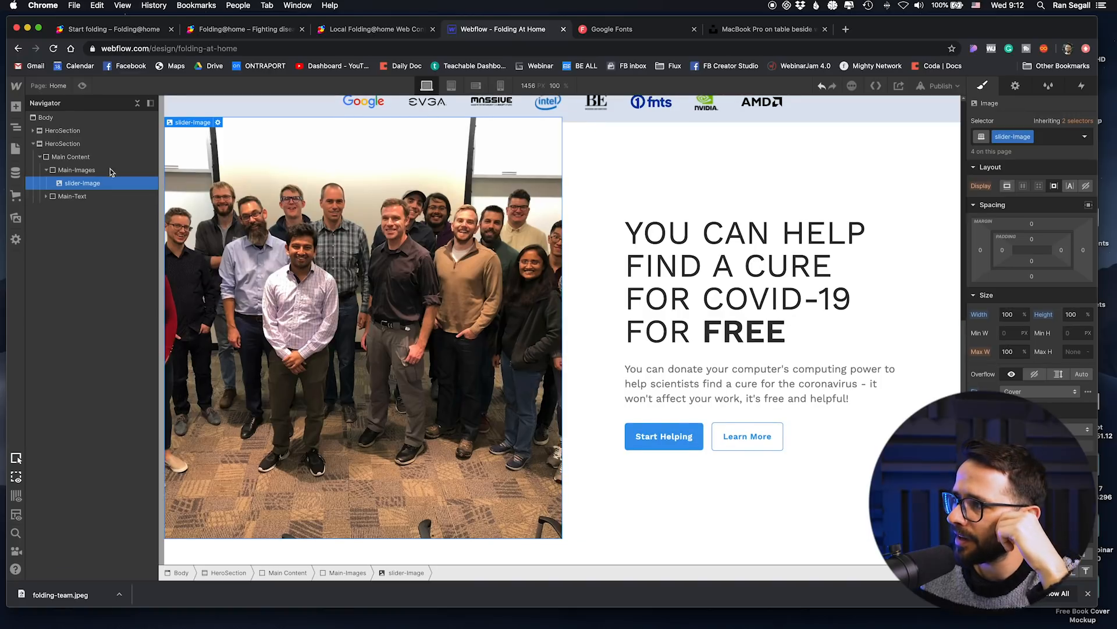
Step: Add the combo class 2nd-section to the Main Content block of the second HeroSection
click(76, 156)
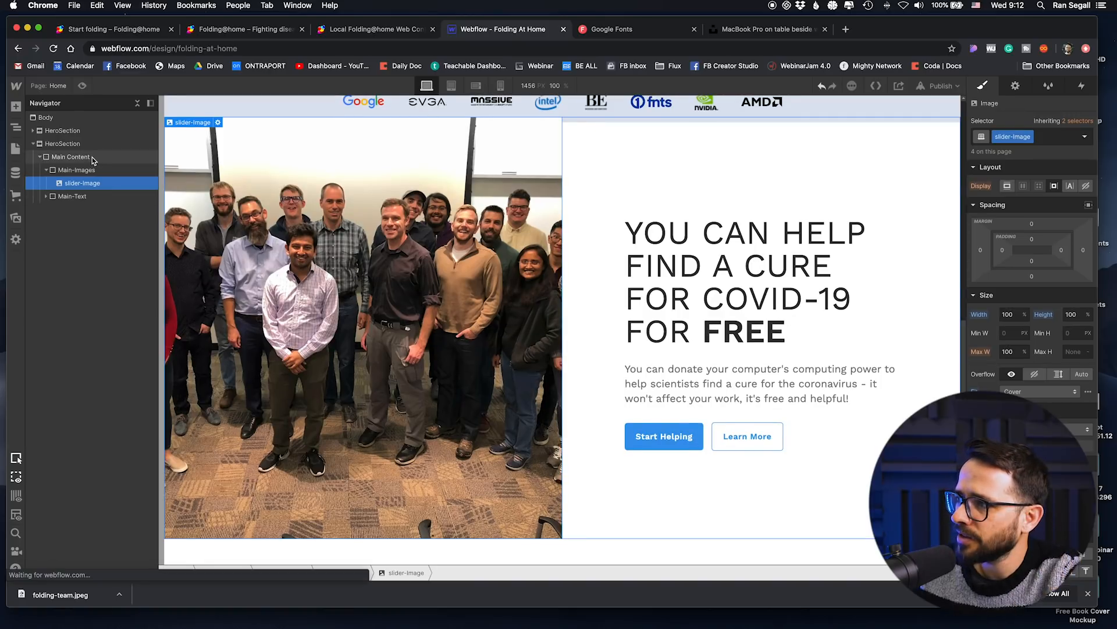
click(1048, 138)
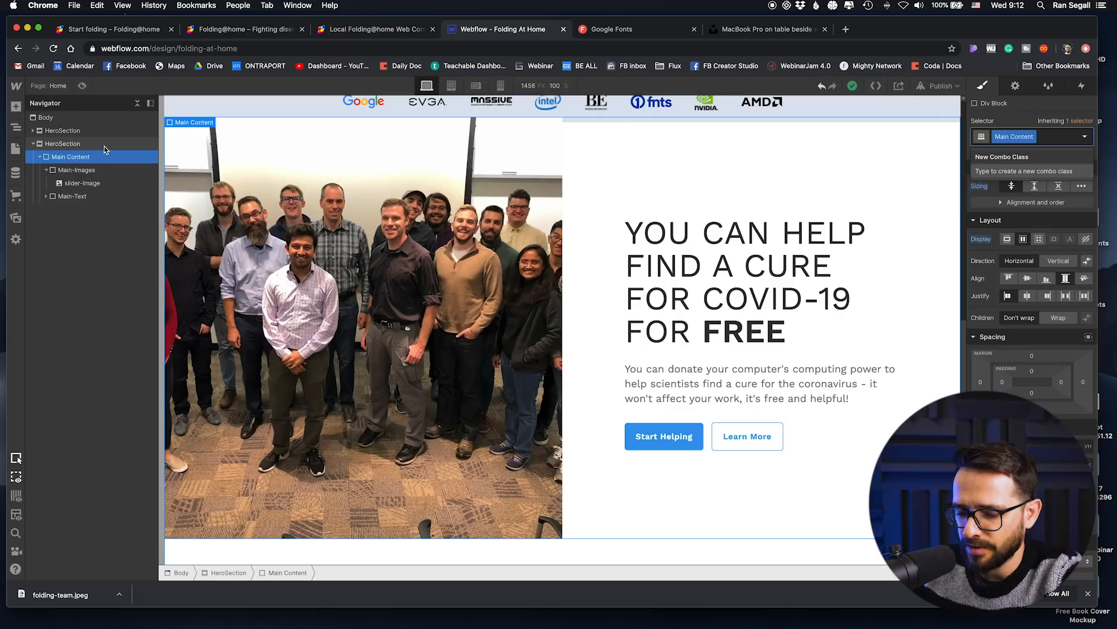
text(2nd-section)
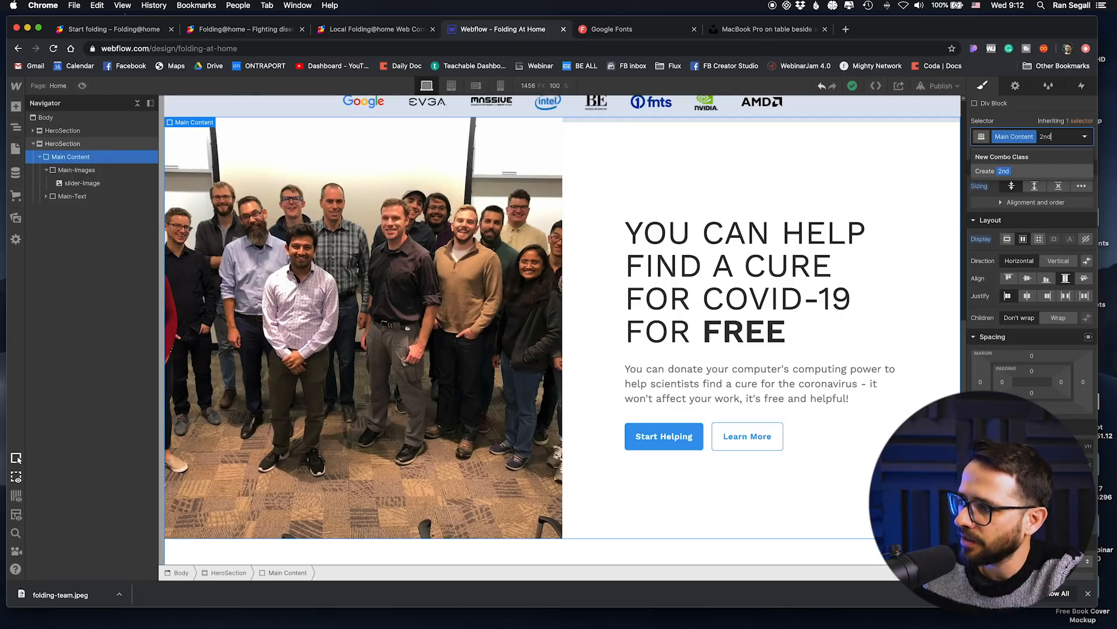
key(Return)
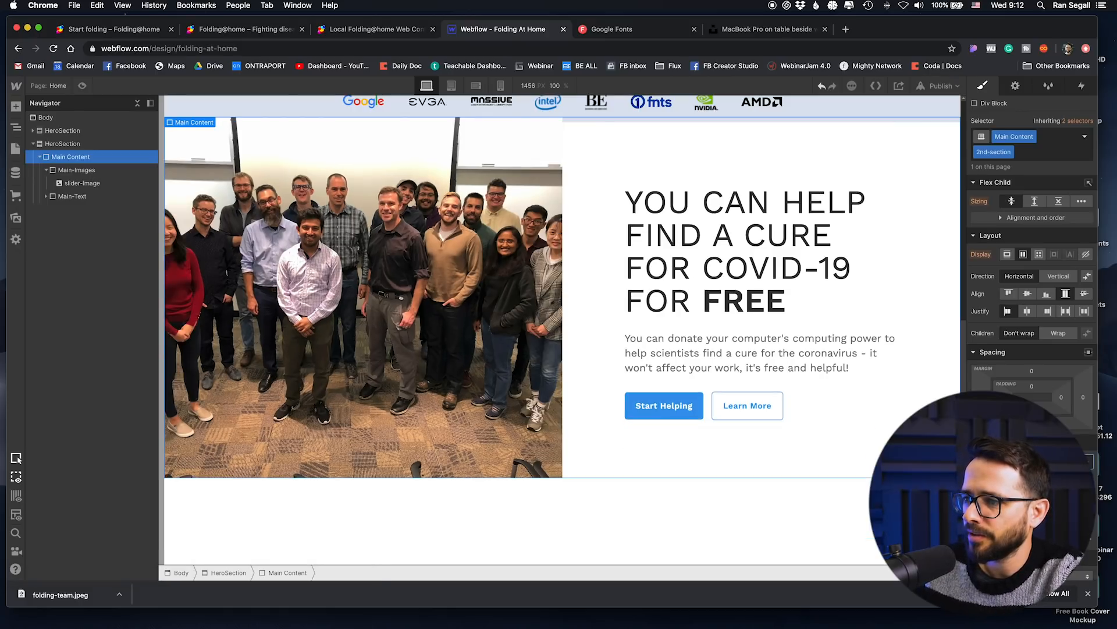
scroll(333, 241, up, 7)
scroll(334, 240, down, 7)
scroll(333, 240, up, 4)
scroll(349, 271, down, 2)
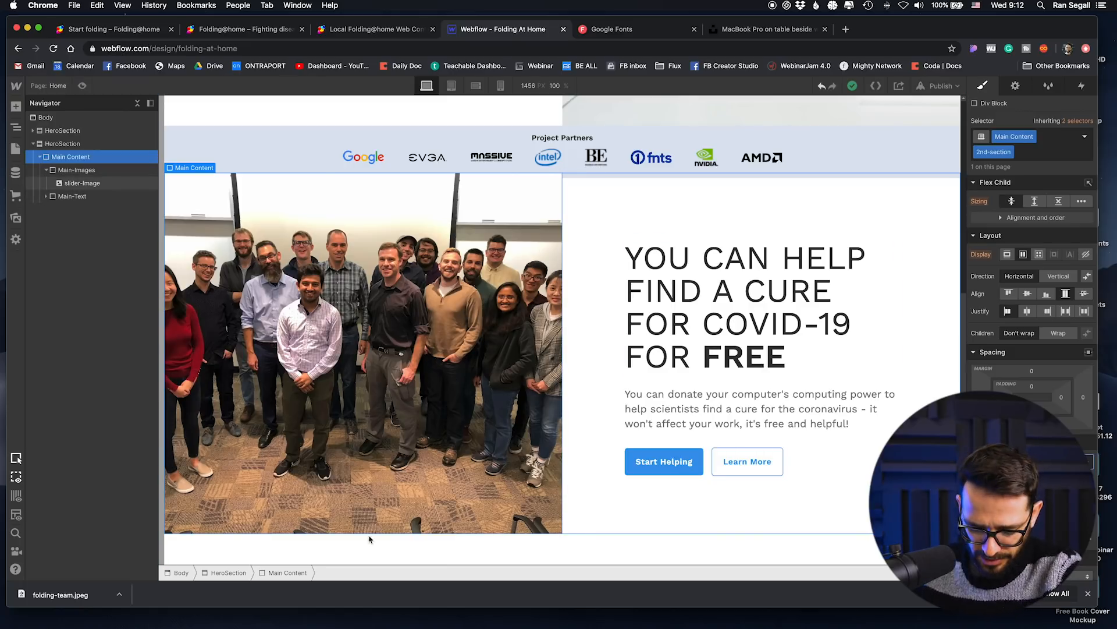
Step: Replace the second section's heading text with "WHAT IS FOLDING FROM HOME?"
double_click(723, 313)
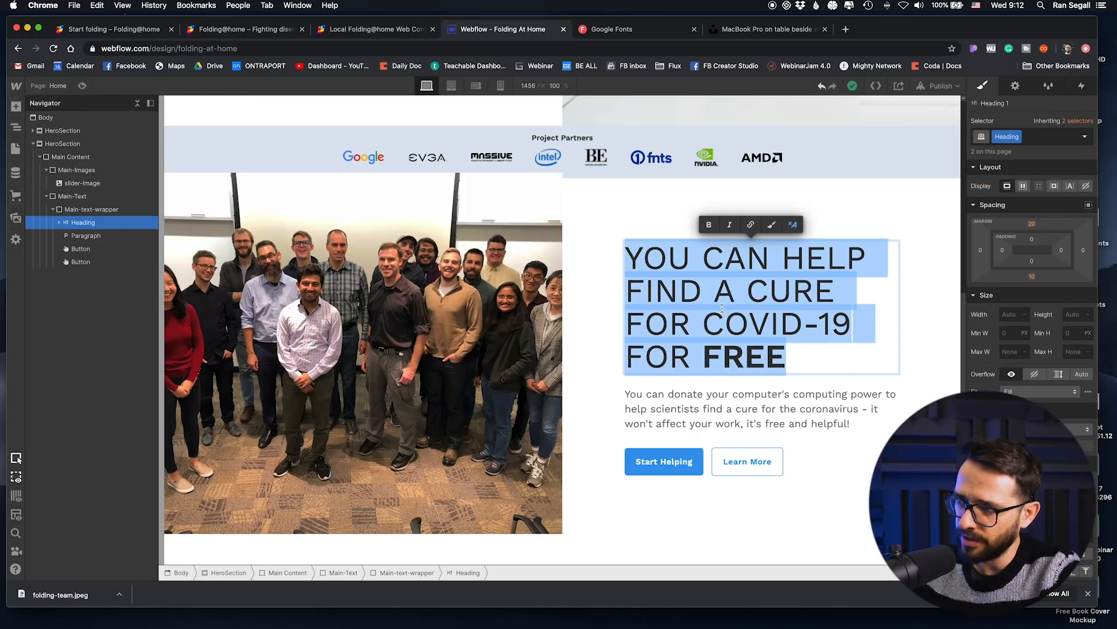
text(WHAT IS )
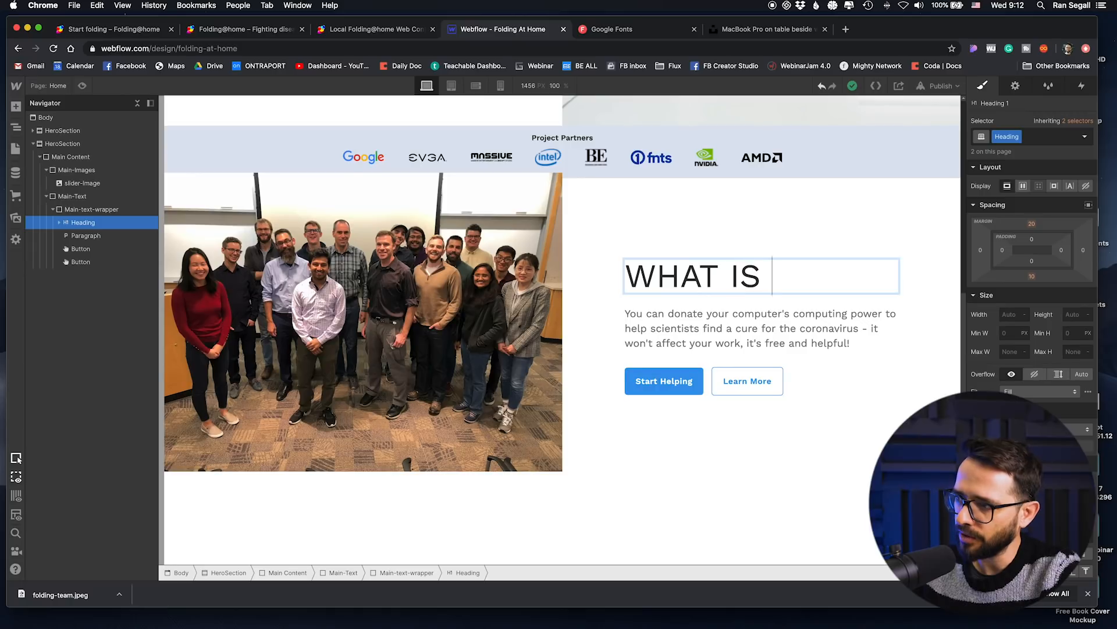
text(FOLDIN)
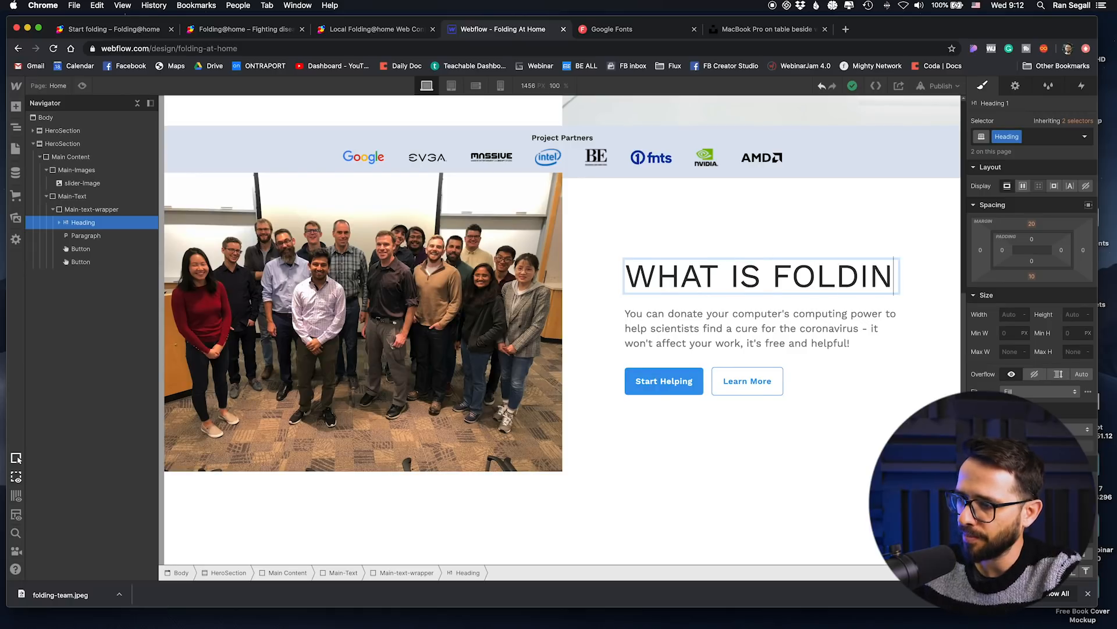
text(G FROM HOME?)
click(691, 486)
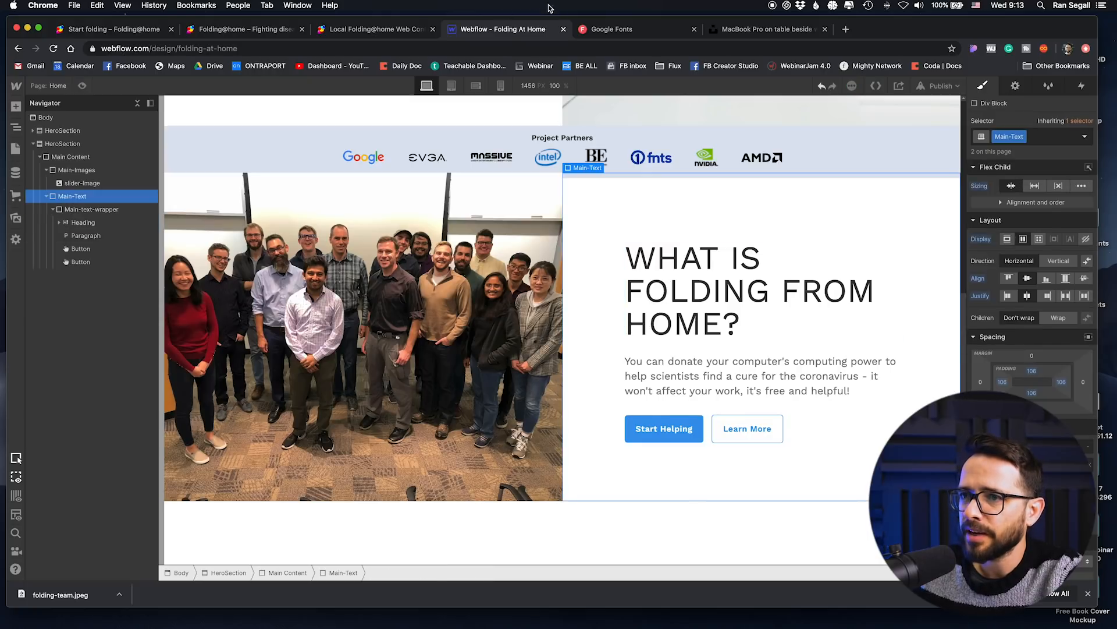
Step: Switch to the foldingathome.org site, open its About page and copy the paragraph describing Folding@home
click(349, 30)
click(245, 29)
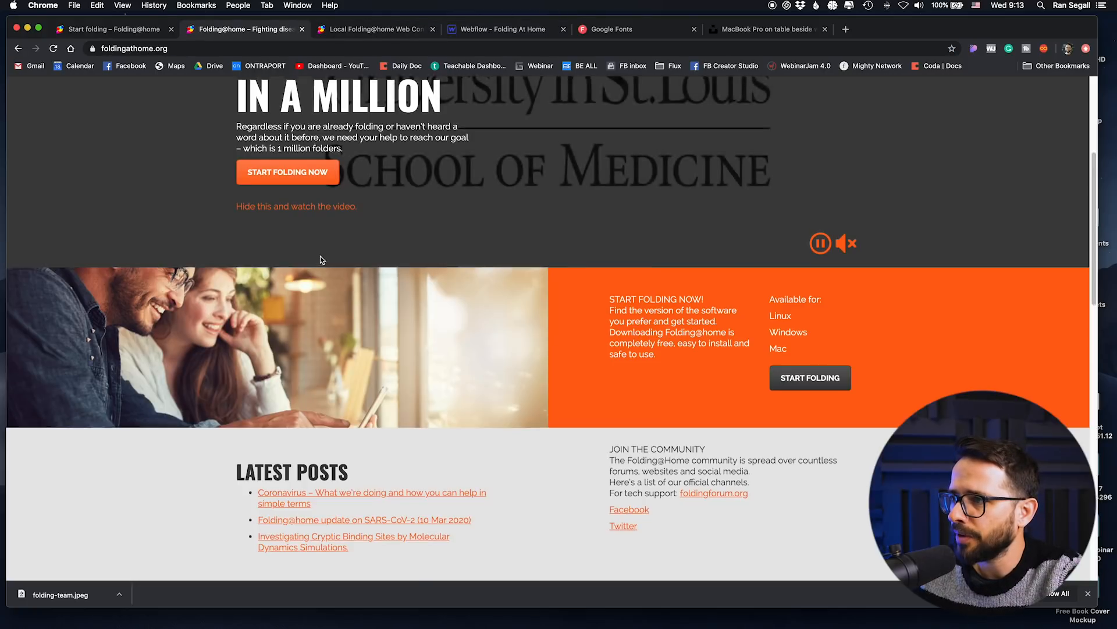
scroll(580, 115, up, 5)
click(671, 97)
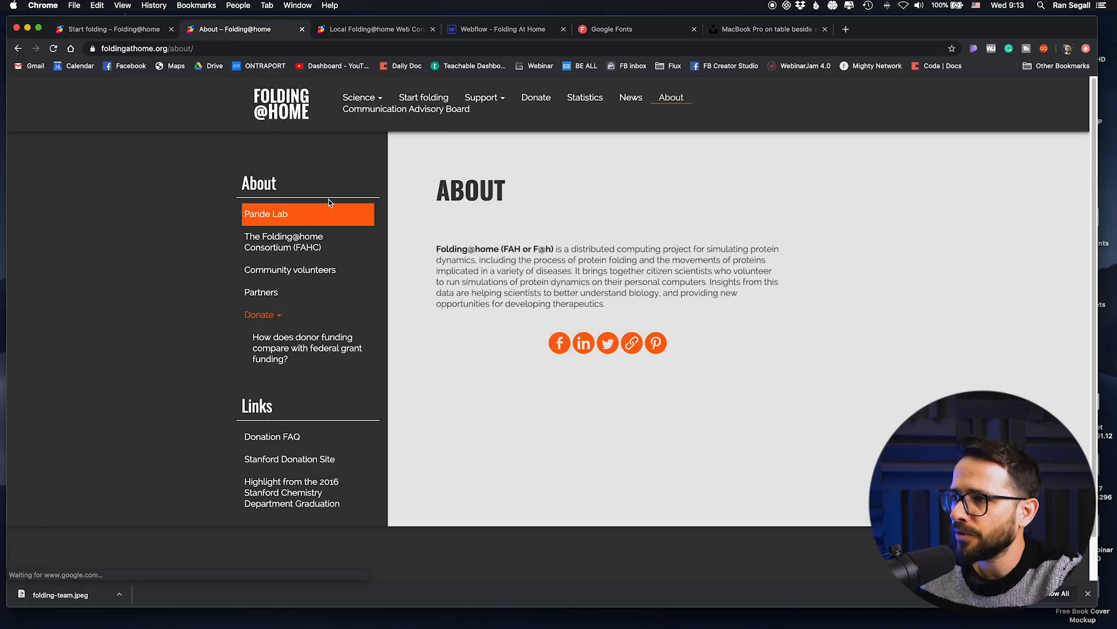
drag(610, 306, 438, 248)
key(super+c)
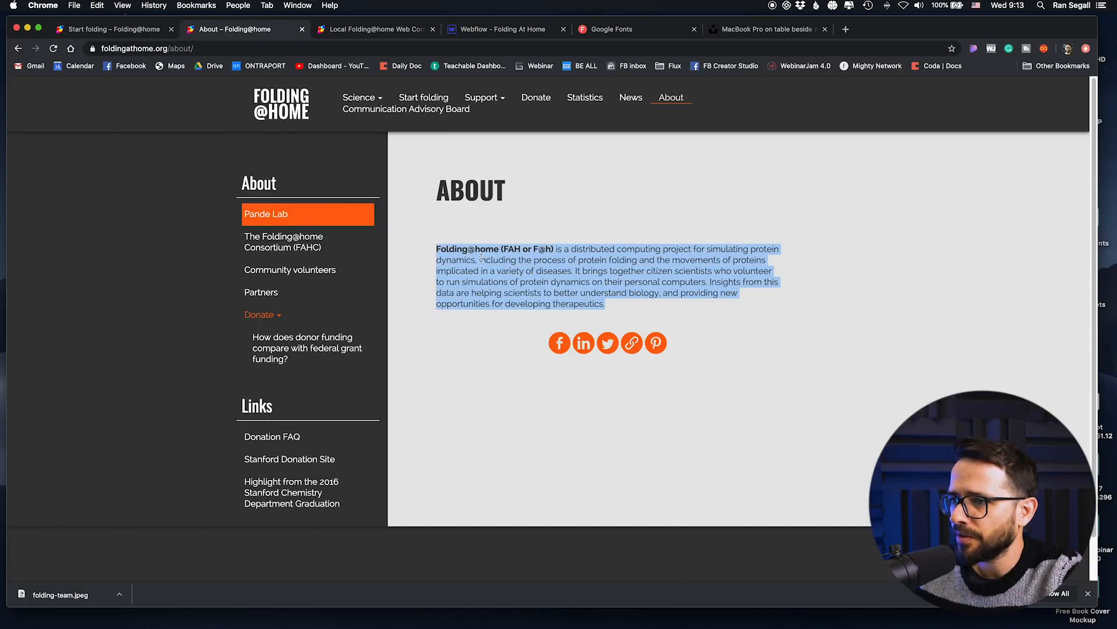
click(603, 250)
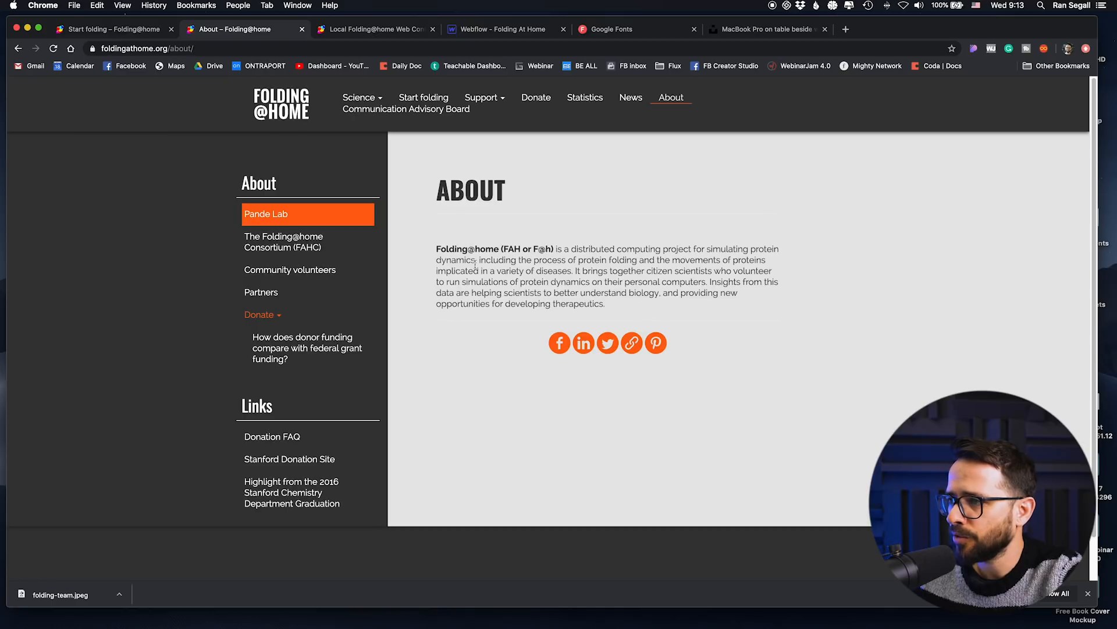
Step: Return to the Webflow project and replace the second section's paragraph with the copied Folding@home description
click(512, 30)
click(707, 377)
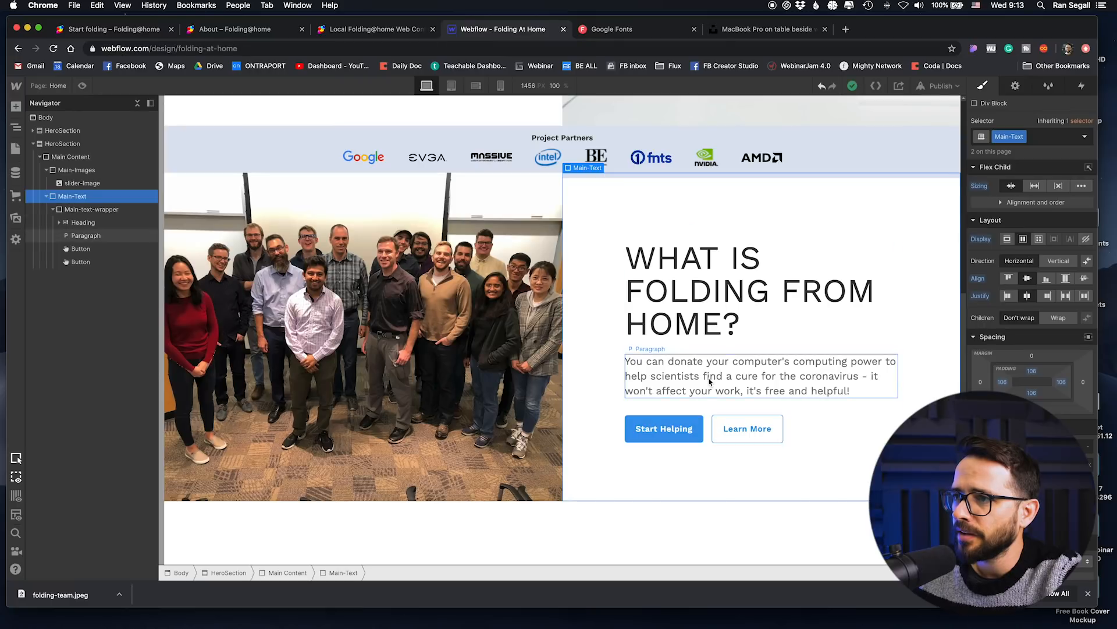
key(super+a)
key(super+v)
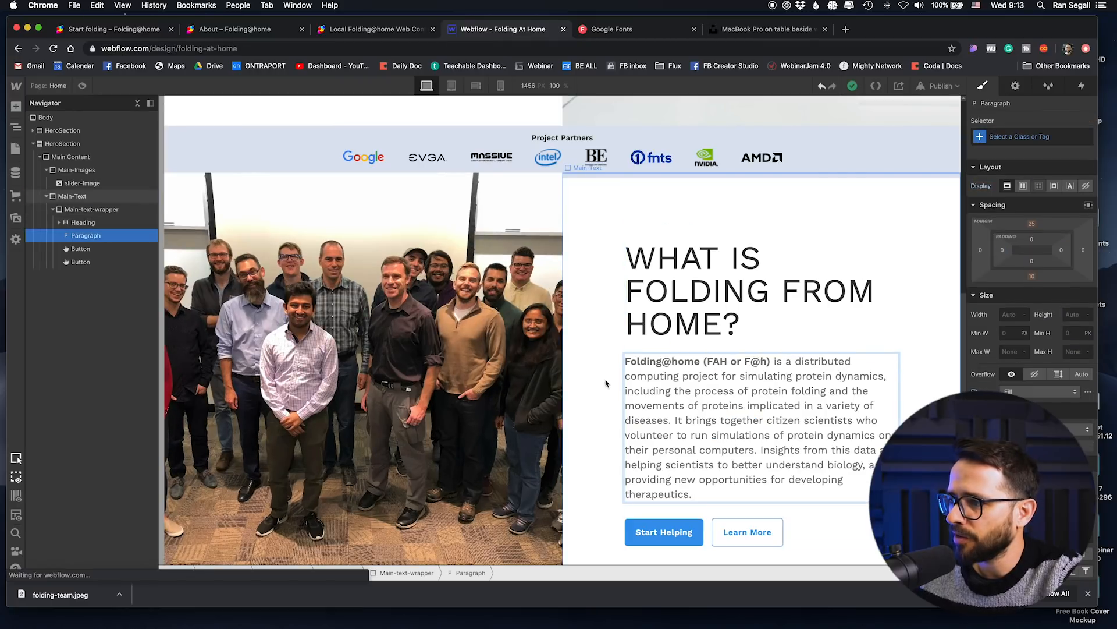
click(601, 351)
scroll(601, 347, down, 2)
scroll(601, 347, up, 3)
scroll(600, 344, down, 2)
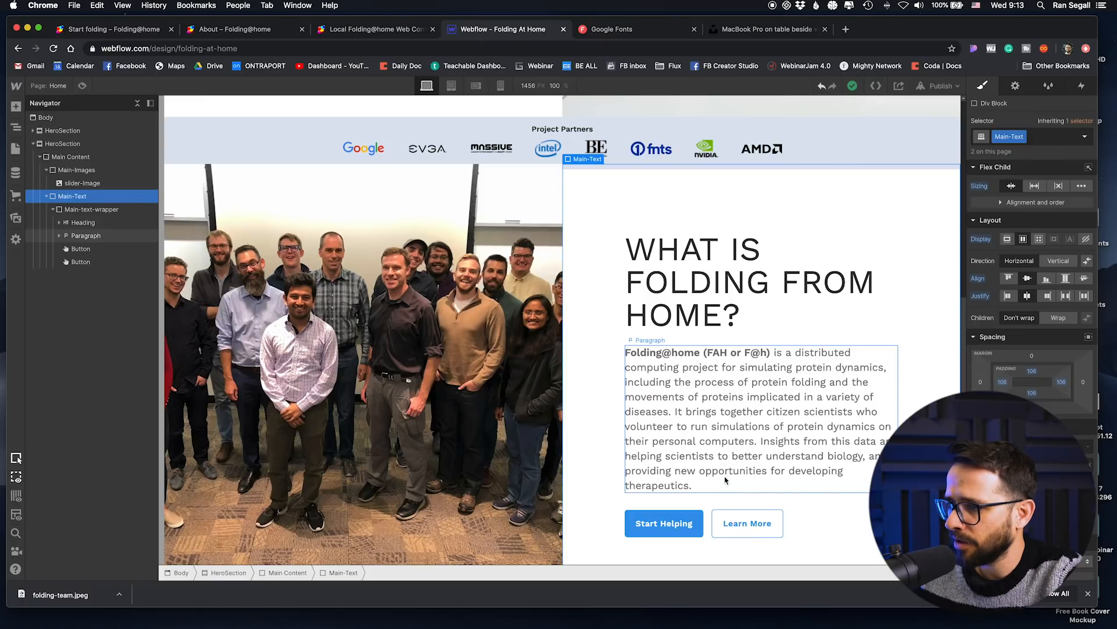
Step: Delete the Learn More button from the second section's text wrapper
scroll(656, 492, down, 2)
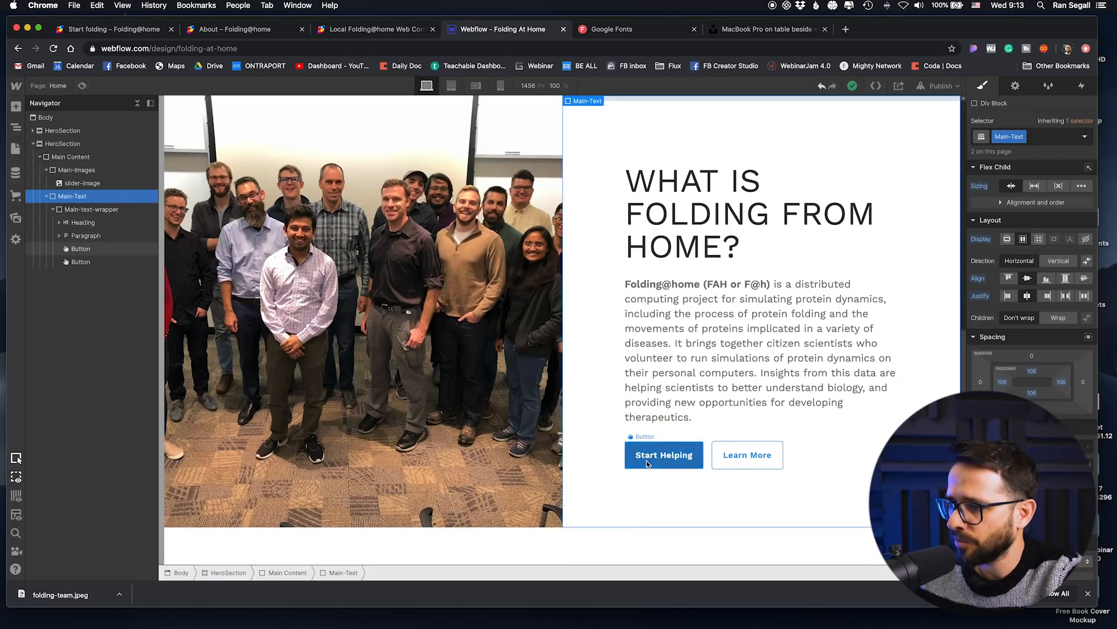
scroll(631, 451, up, 1)
click(747, 489)
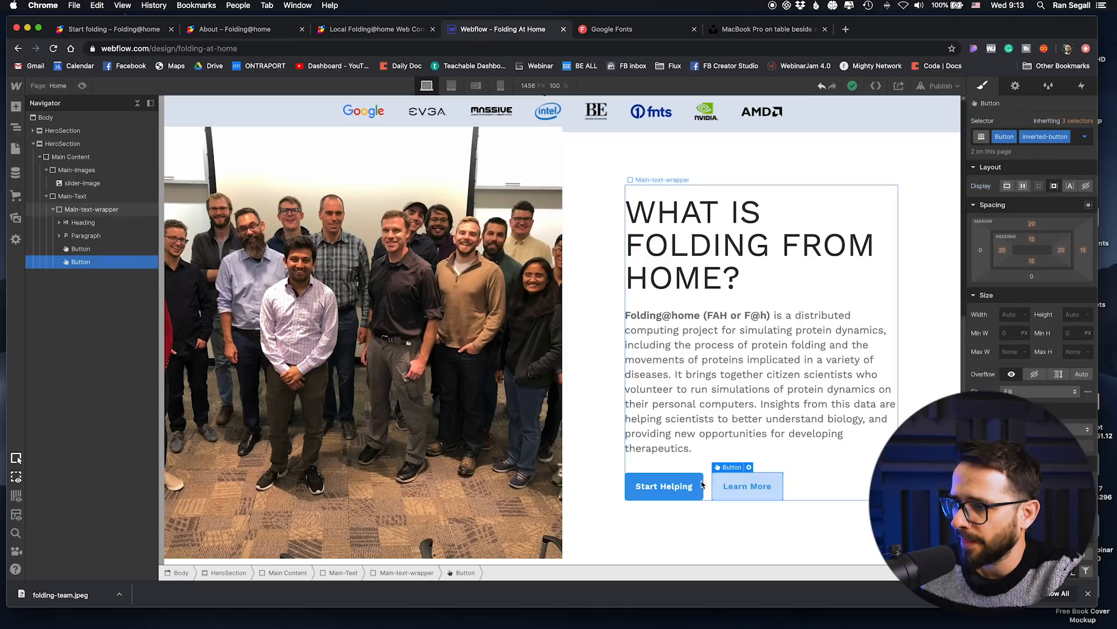
key(Delete)
Step: Change the text of the second section's Start Helping button to "FAH Website"
double_click(647, 492)
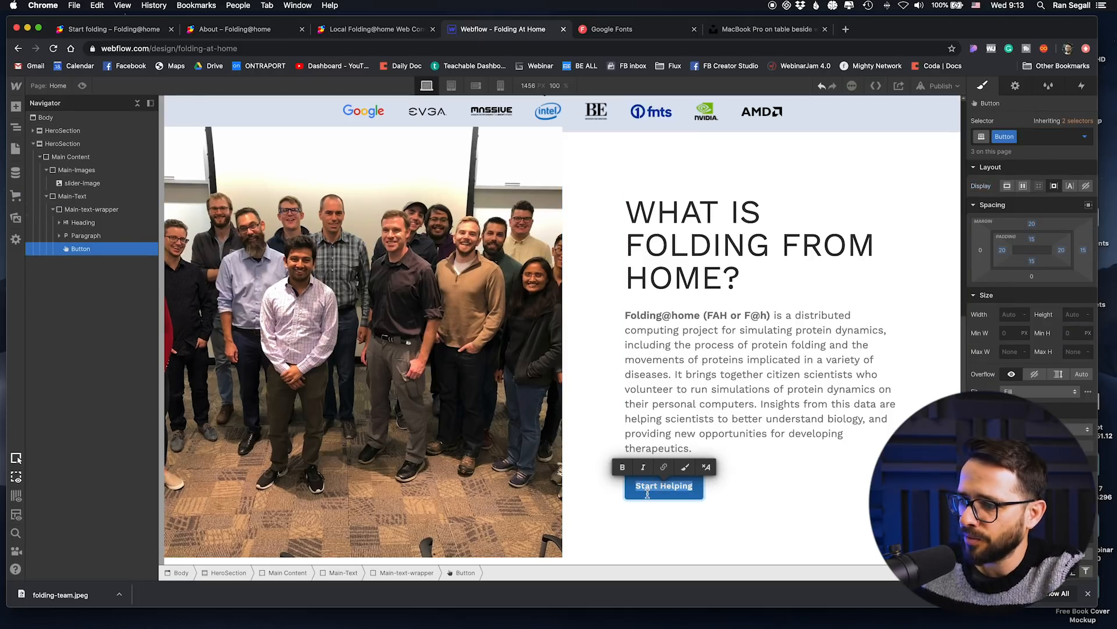
text(FAH )
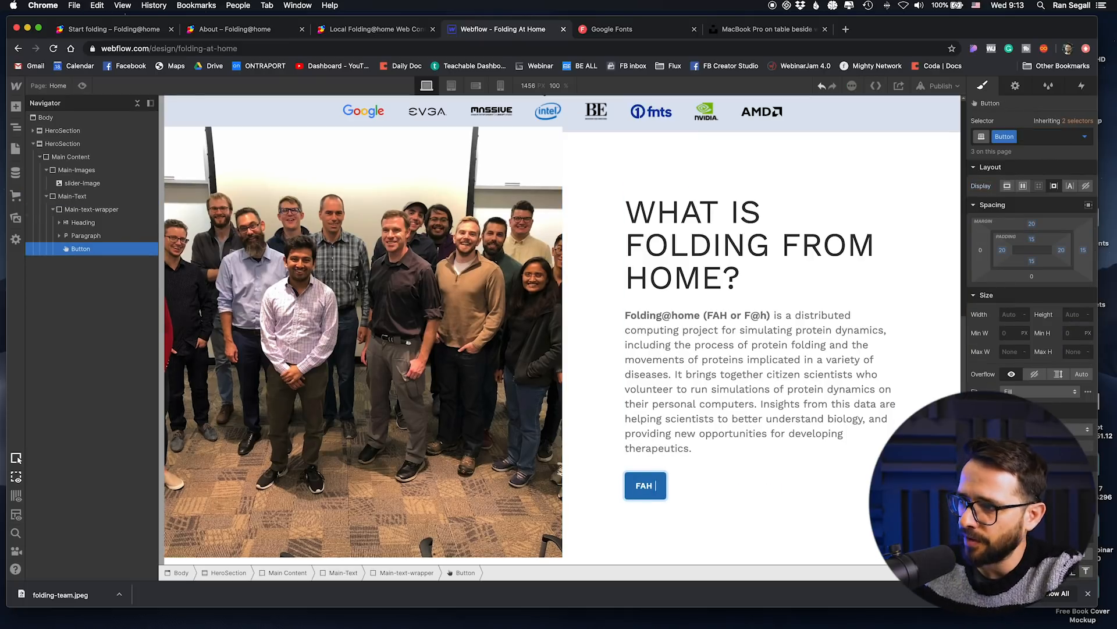
text(Website)
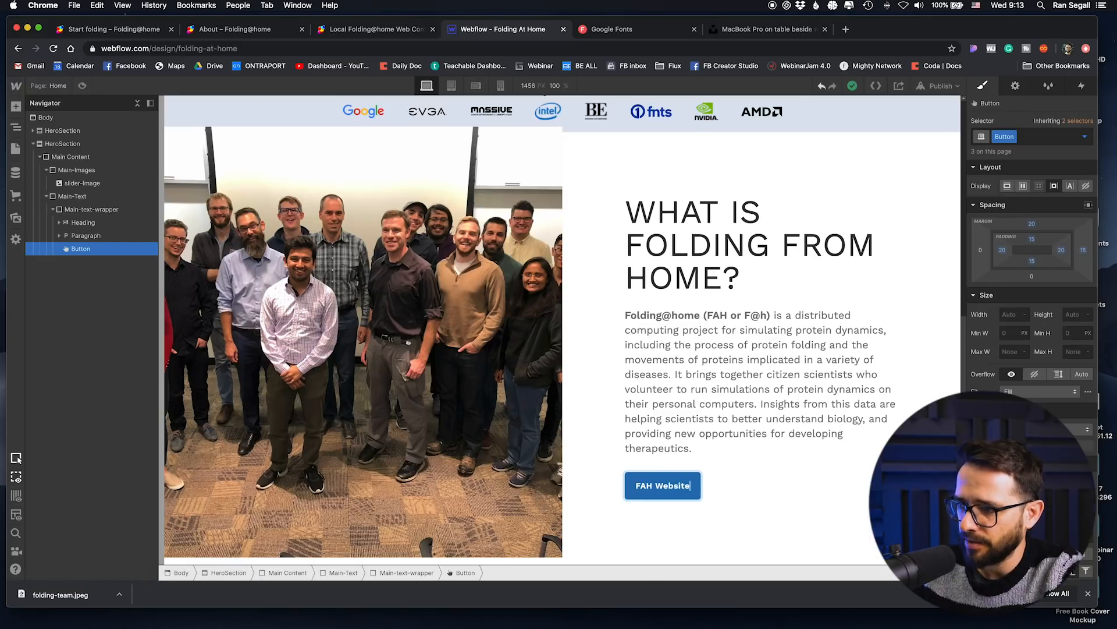
click(774, 473)
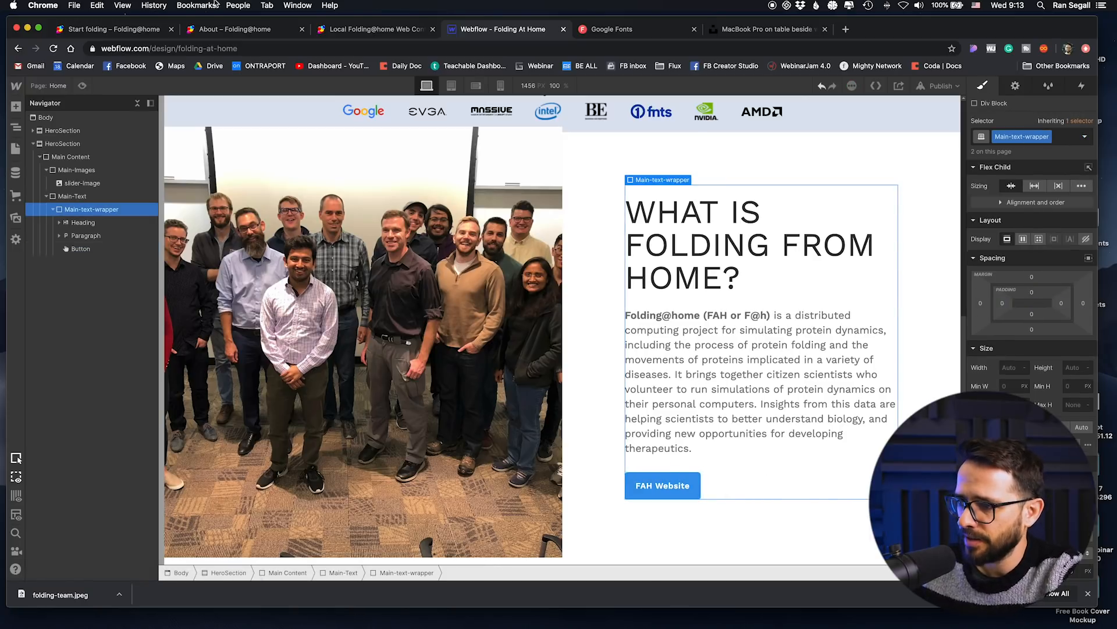
Step: Switch to the Start folding page, open the Folding@home home page and copy its address, foldingathome.org
click(154, 30)
click(272, 101)
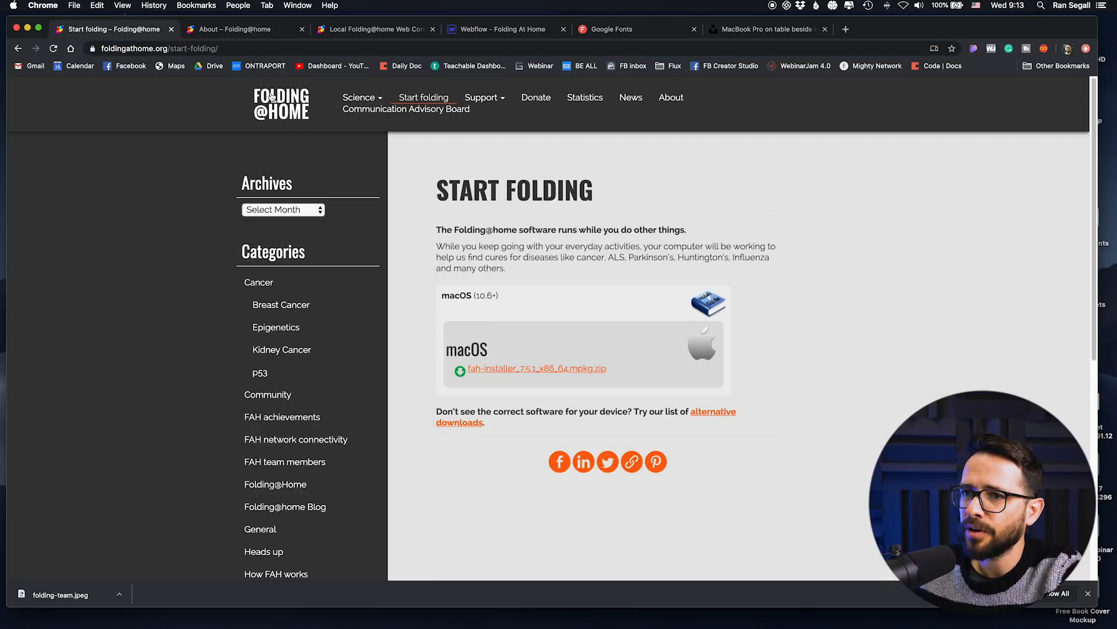
click(238, 50)
key(super+c)
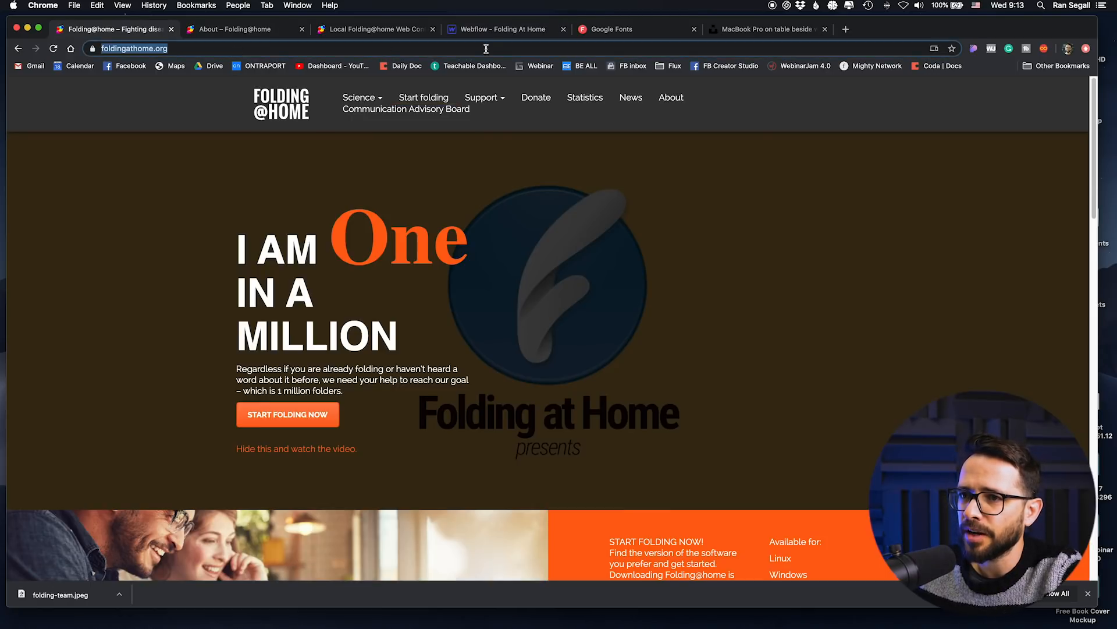
click(509, 29)
click(676, 491)
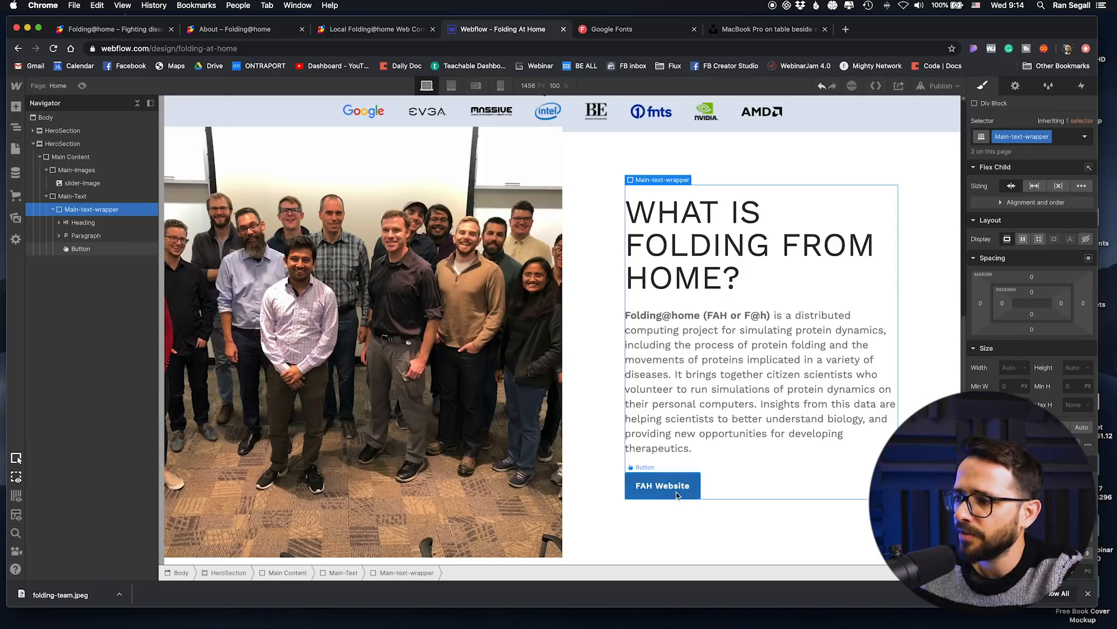
click(1015, 86)
click(1001, 172)
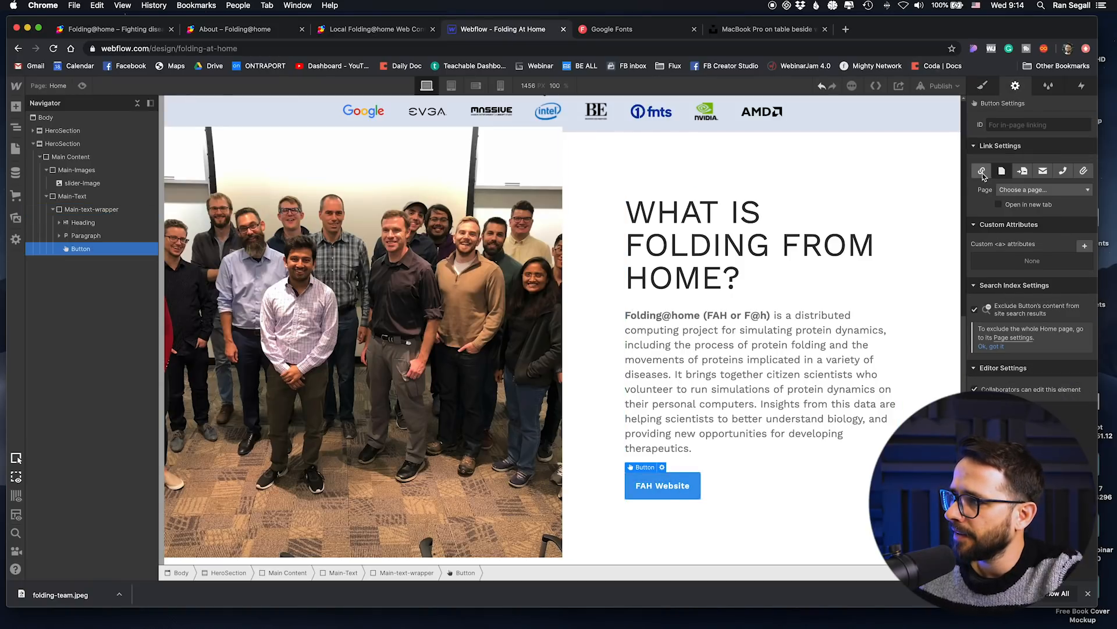
click(982, 171)
click(1023, 190)
key(super+v)
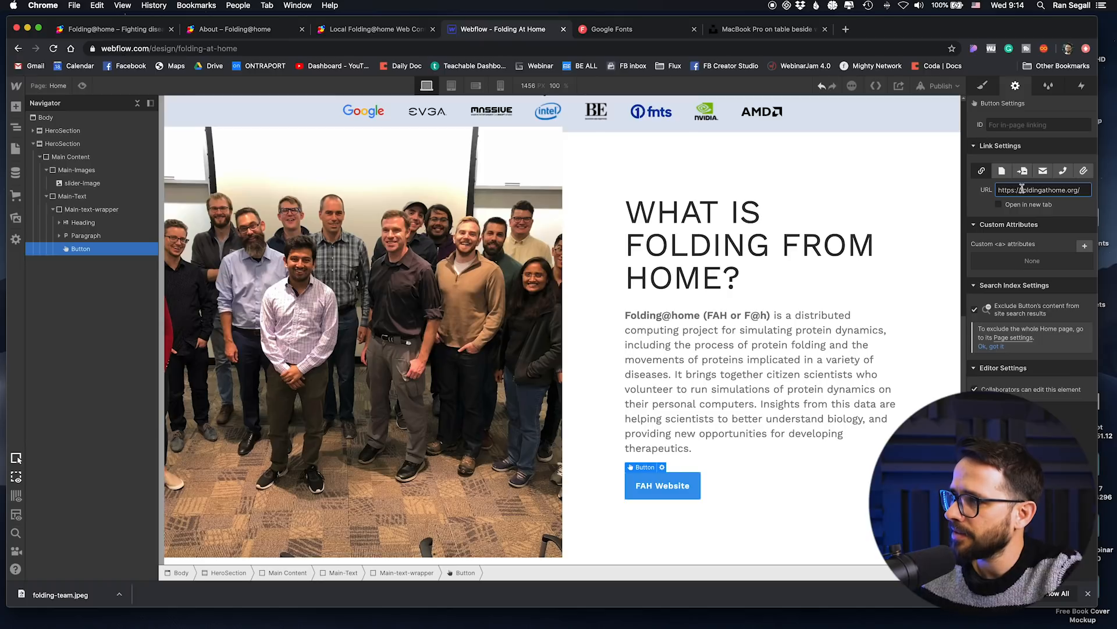
Step: Give the second HeroSection the ID learn-more for in-page linking
scroll(722, 448, down, 1)
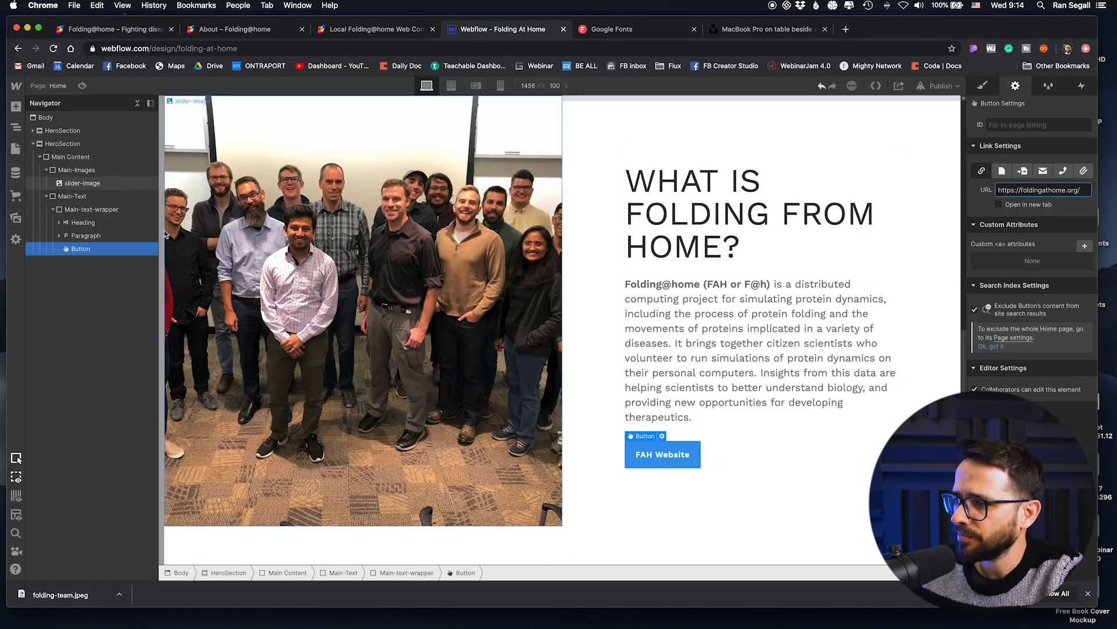
click(33, 144)
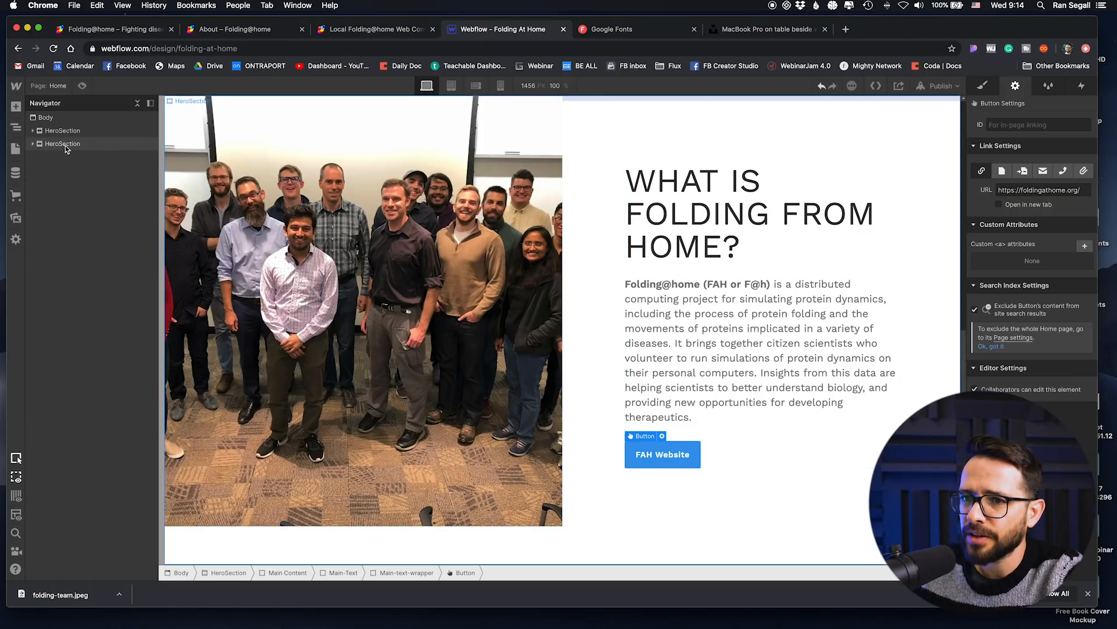
click(64, 144)
click(1003, 125)
text(learn-more)
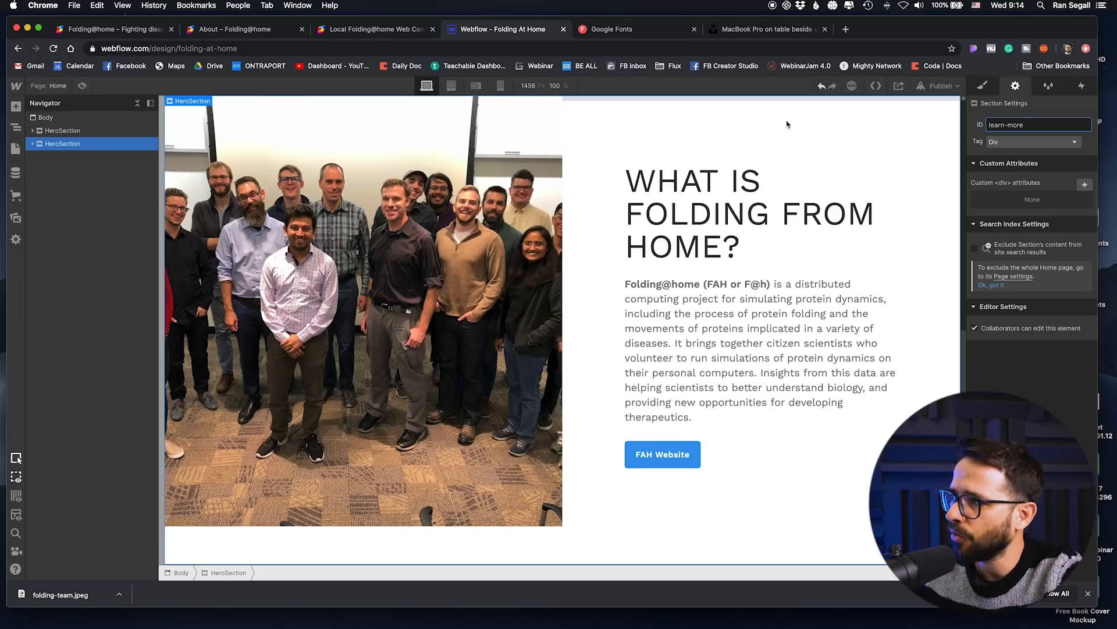
Step: Link the hero's Learn More button to the learn-more page section
scroll(787, 124, up, 10)
click(349, 414)
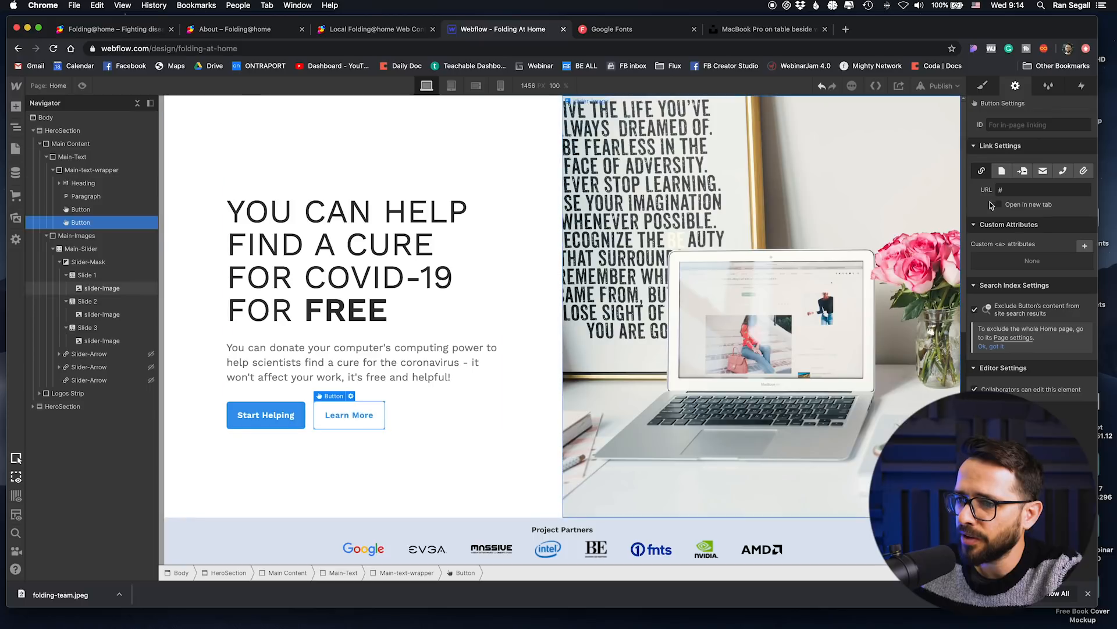
click(1022, 170)
click(1016, 189)
click(1013, 213)
Step: Preview the page and test the hero's Learn More link to the second section
click(82, 86)
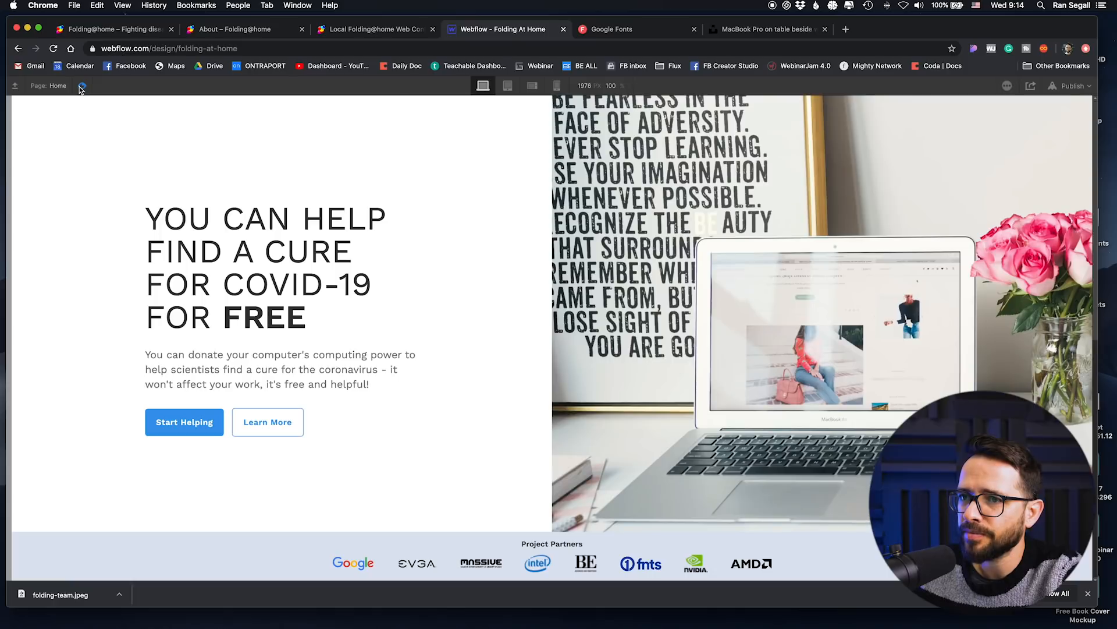
click(268, 424)
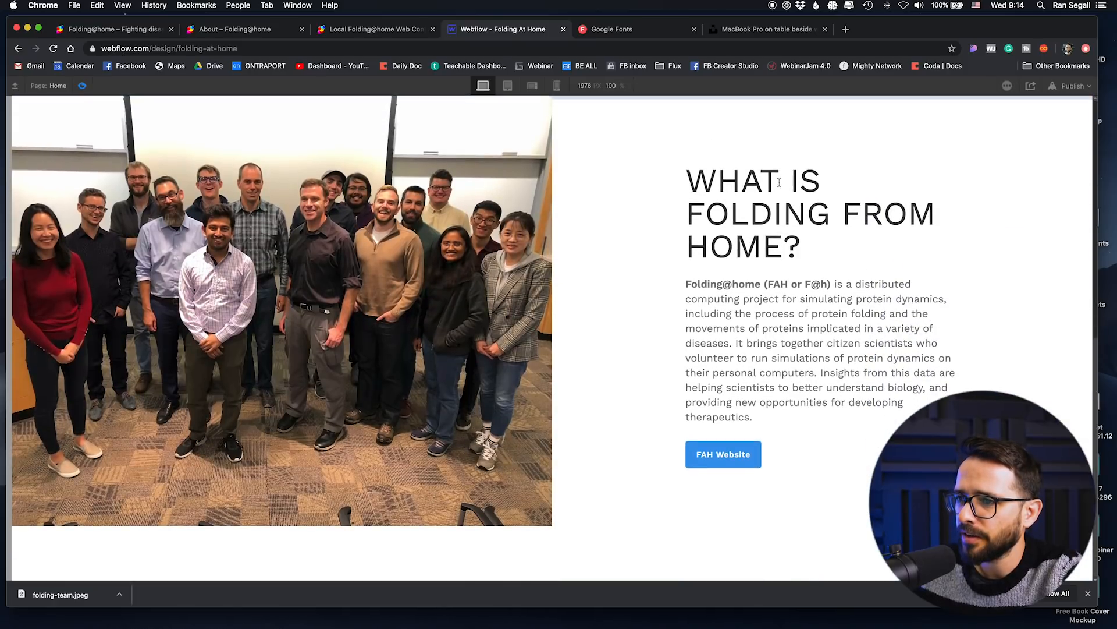
scroll(580, 468, up, 2)
scroll(579, 469, down, 2)
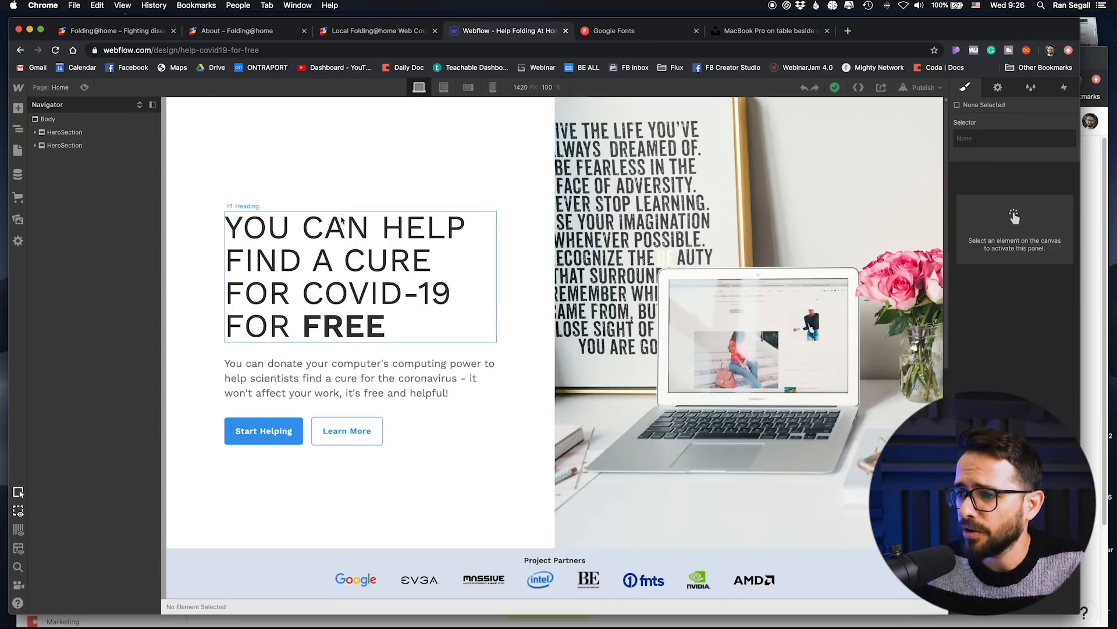
Step: Select the Team-Image in the second section and review its style settings
scroll(408, 245, down, 5)
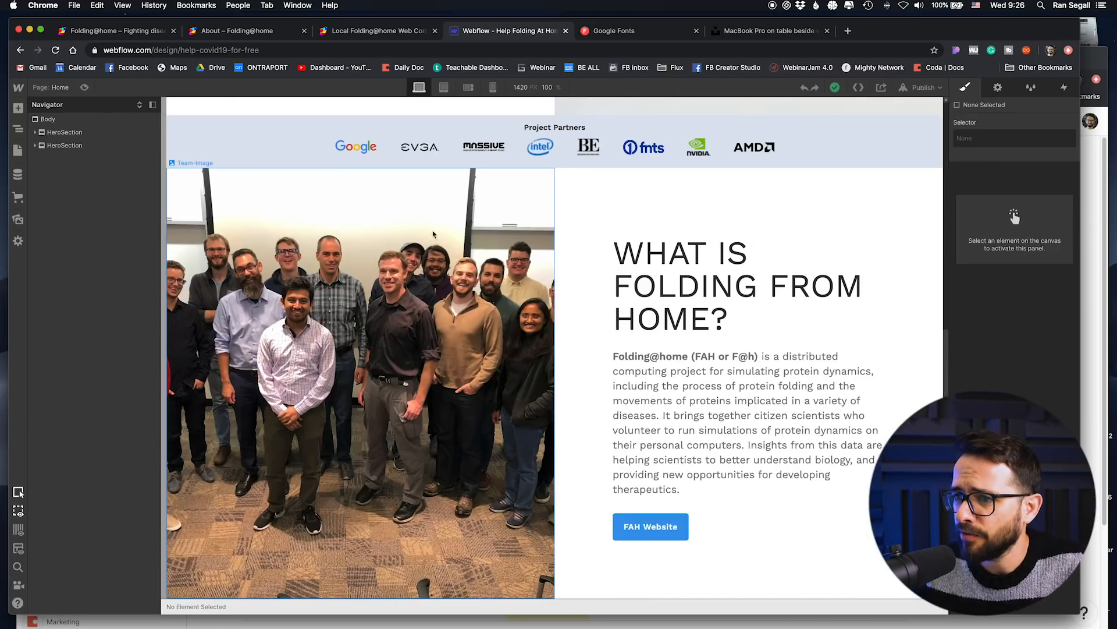
click(529, 327)
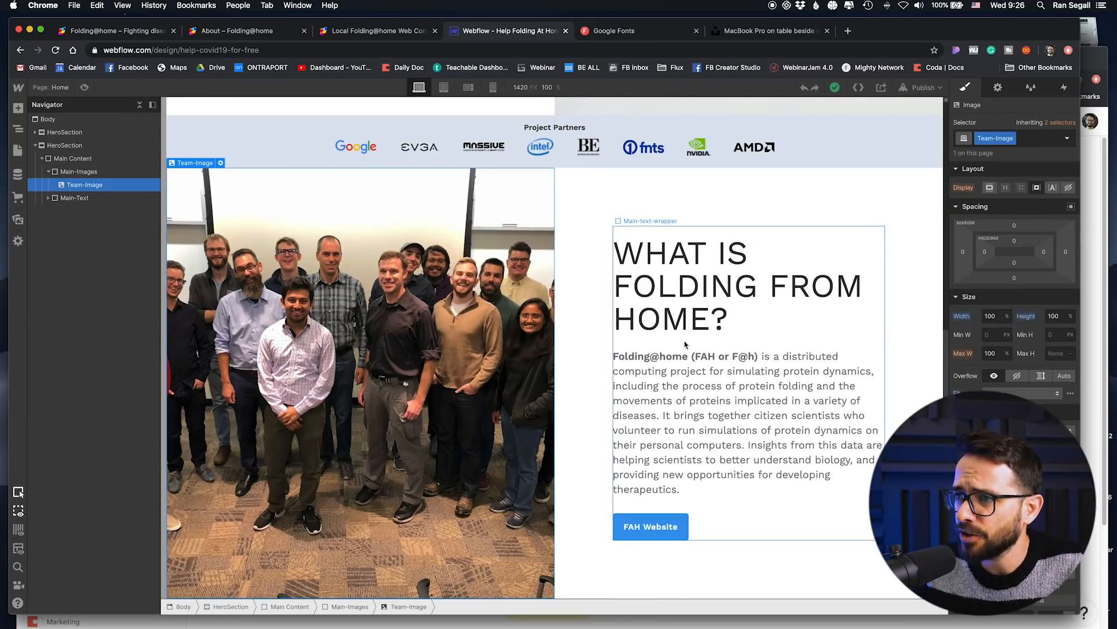
scroll(685, 345, up, 8)
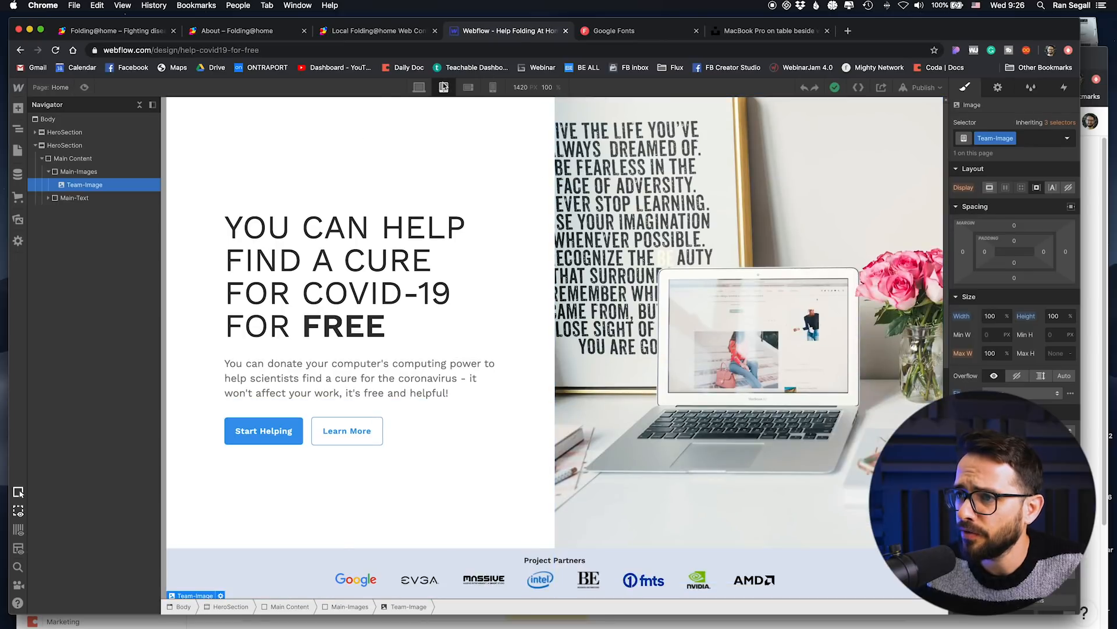
Step: Check the page layout at the tablet, mobile landscape and mobile portrait breakpoints, and return to the desktop view
click(443, 87)
click(468, 87)
click(493, 87)
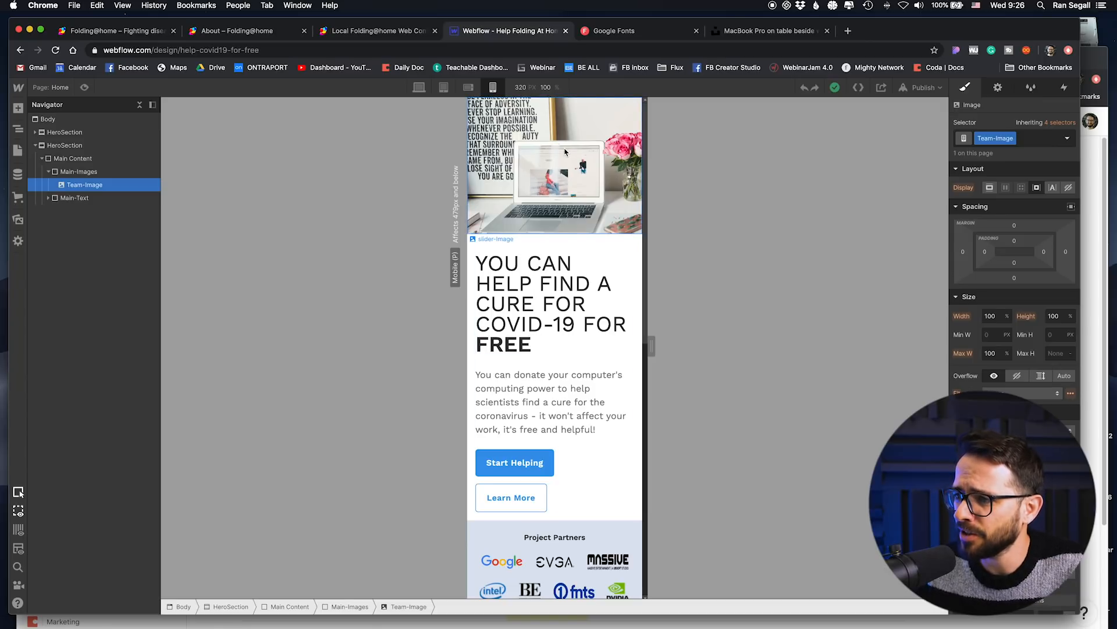
scroll(572, 398, down, 3)
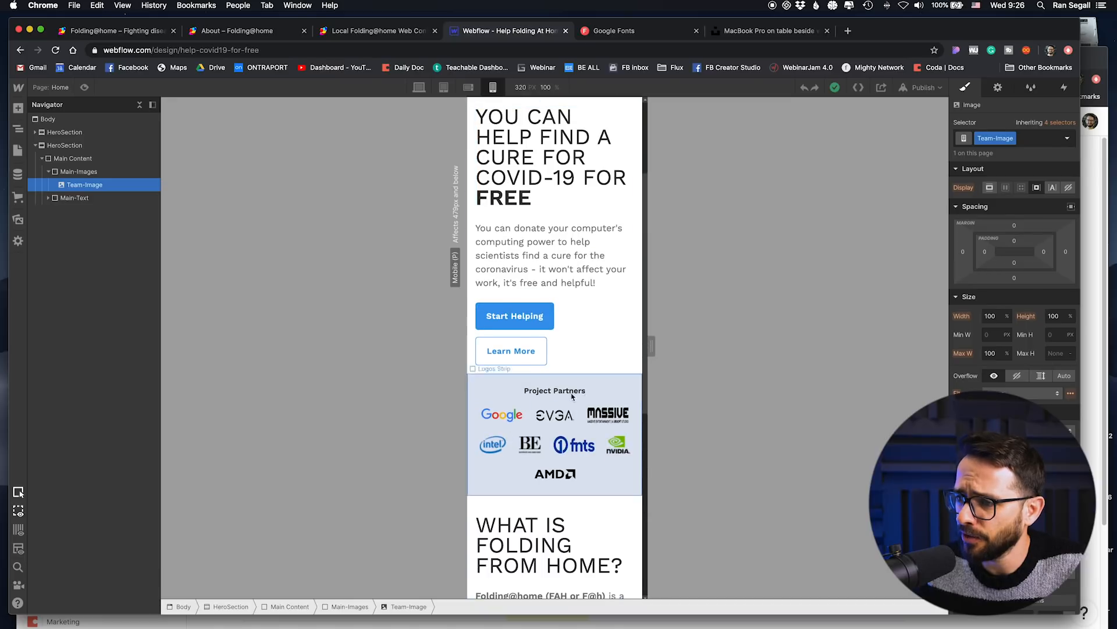
scroll(572, 396, down, 6)
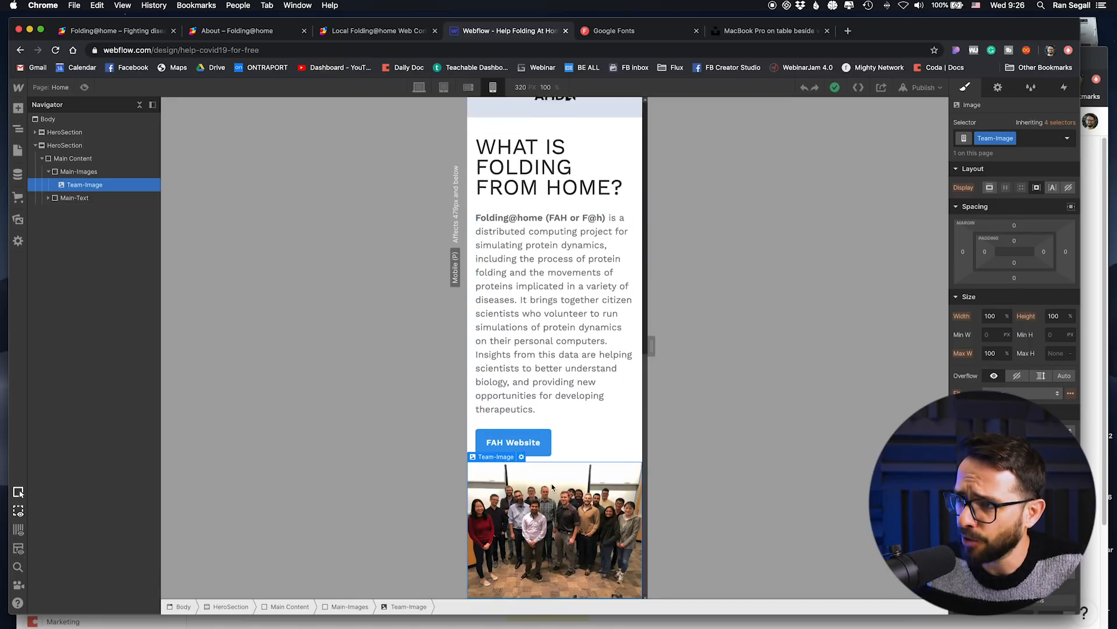
scroll(552, 487, up, 9)
click(419, 88)
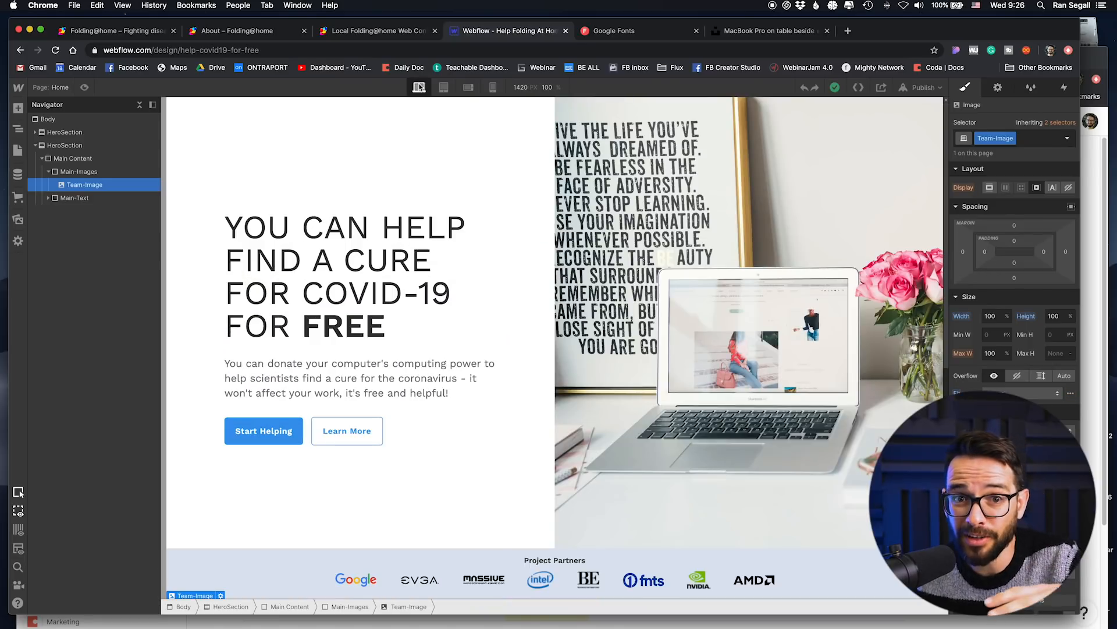